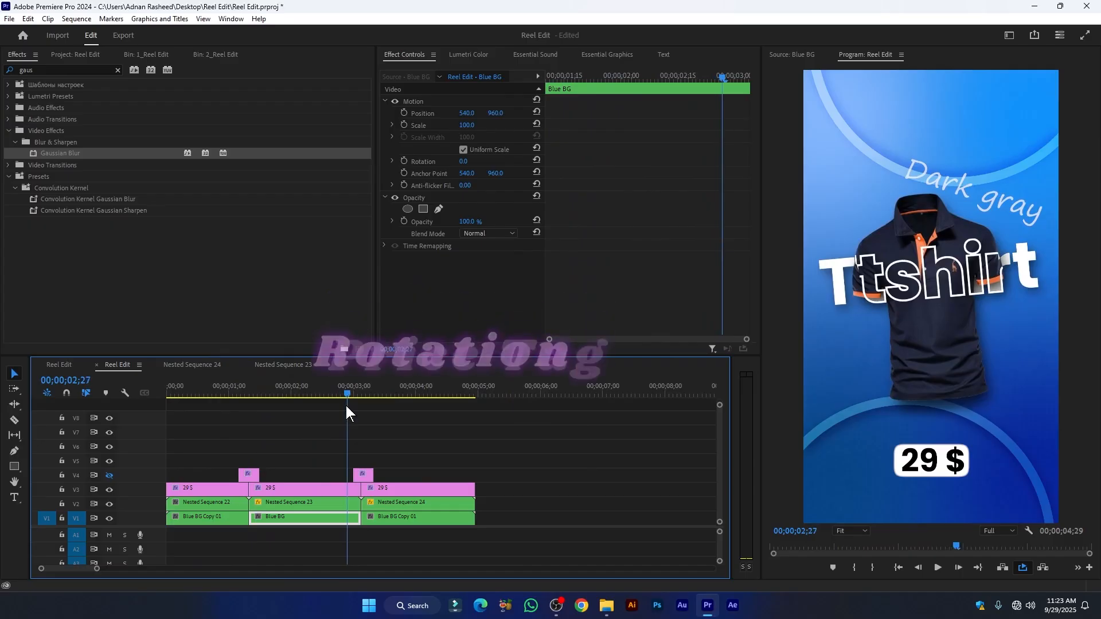
pyautogui.moveTo(345, 403); pyautogui.dragTo(262, 449)
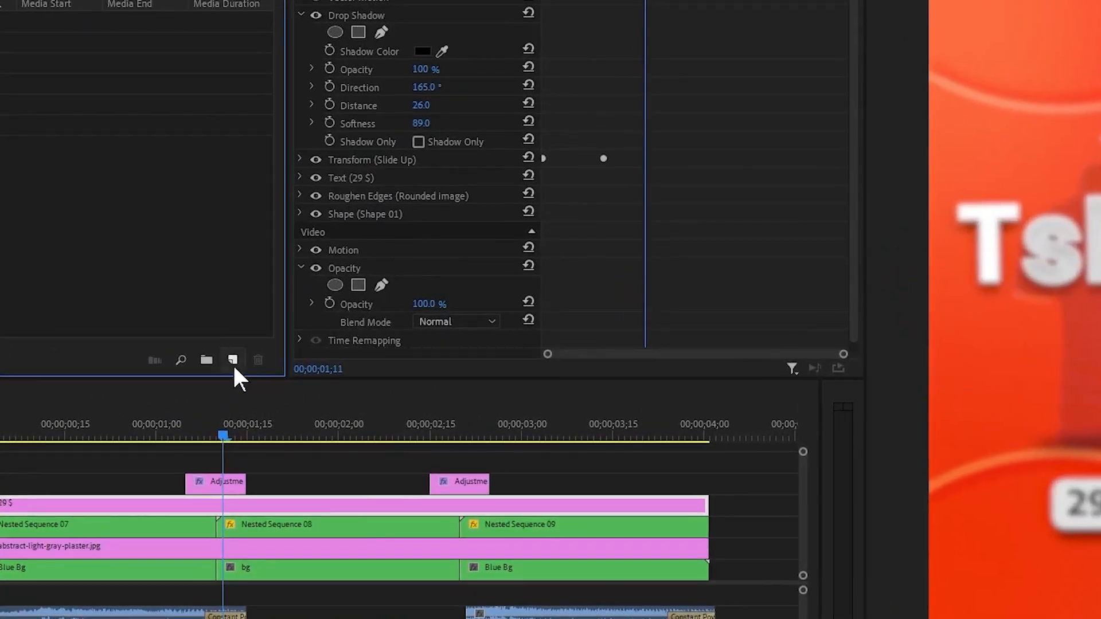
# - Start a new sequence and keep DSLR as the editing mode in its settings
pyautogui.click(232, 364)
pyautogui.click(239, 379)
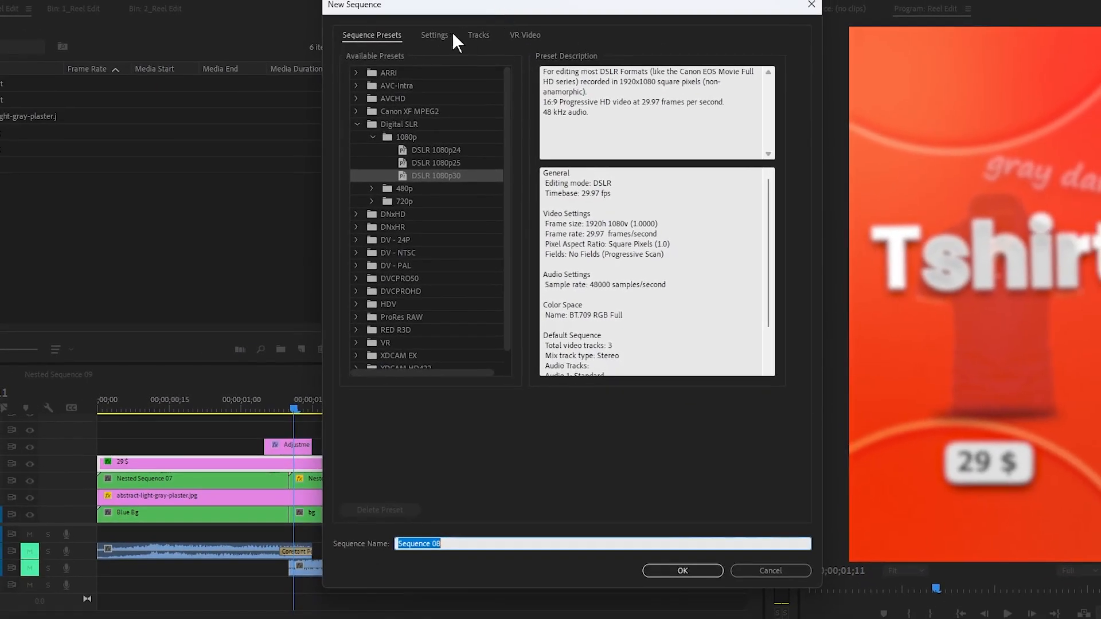
pyautogui.click(442, 36)
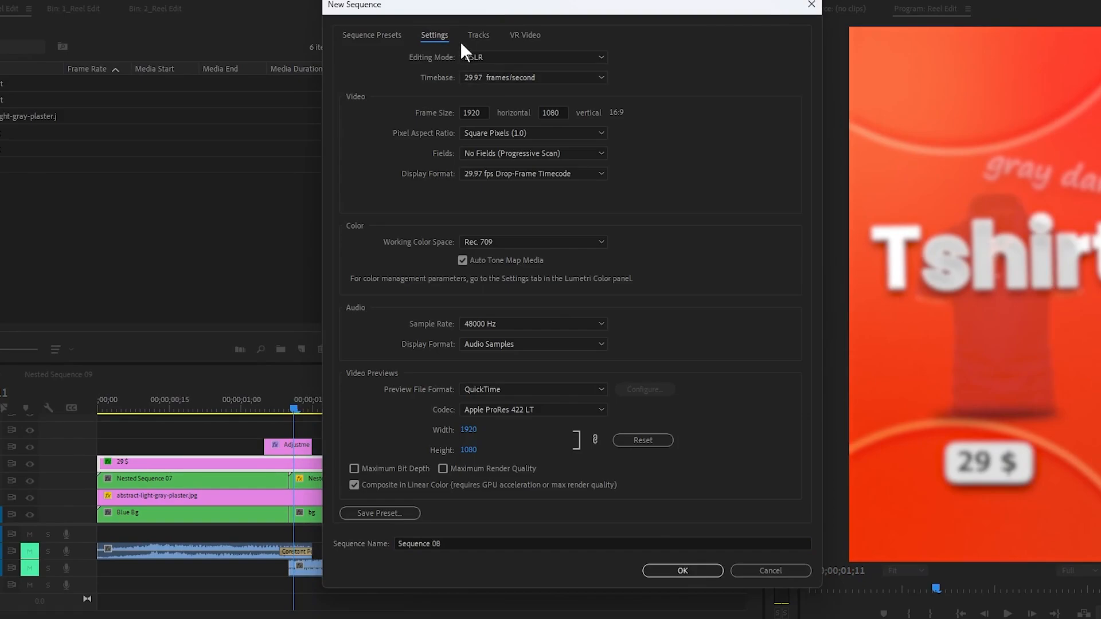
pyautogui.click(493, 55)
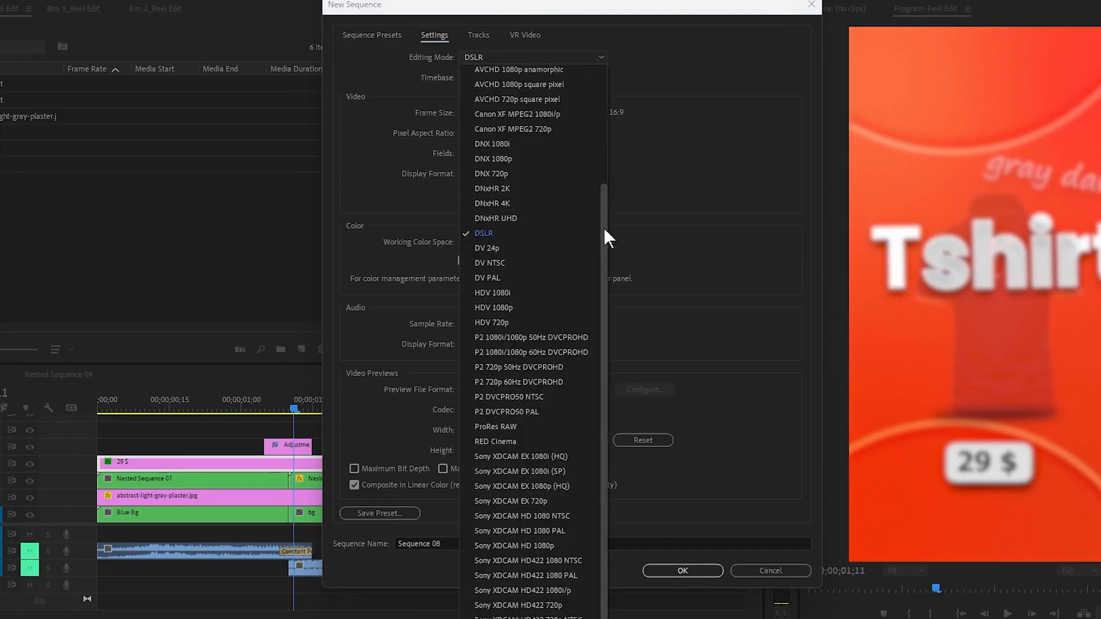
pyautogui.moveTo(603, 227); pyautogui.dragTo(602, 26)
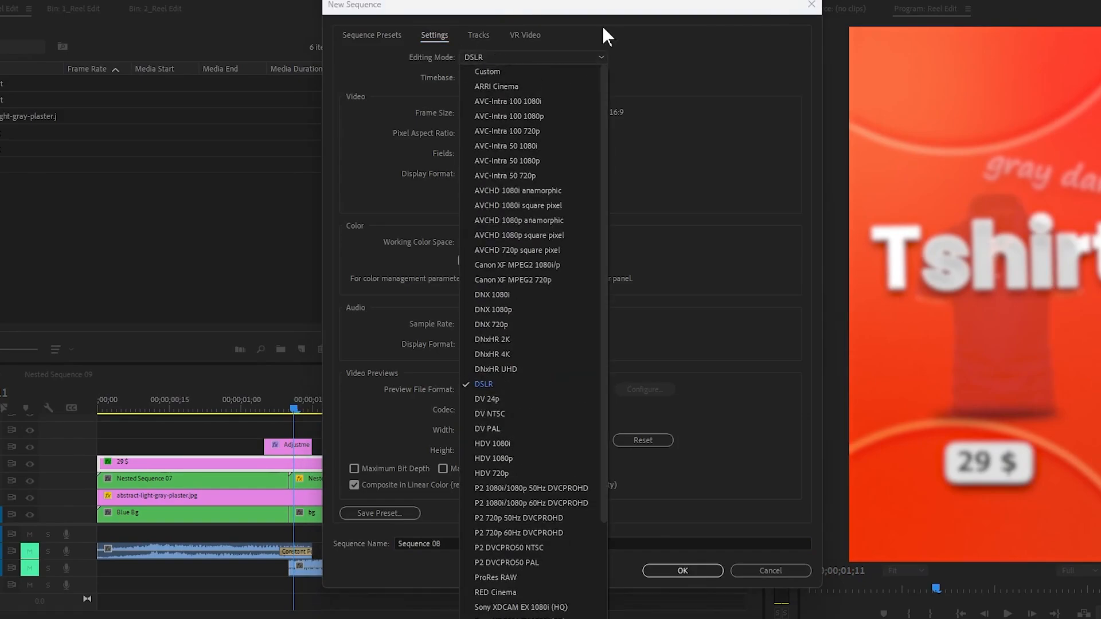
pyautogui.click(505, 382)
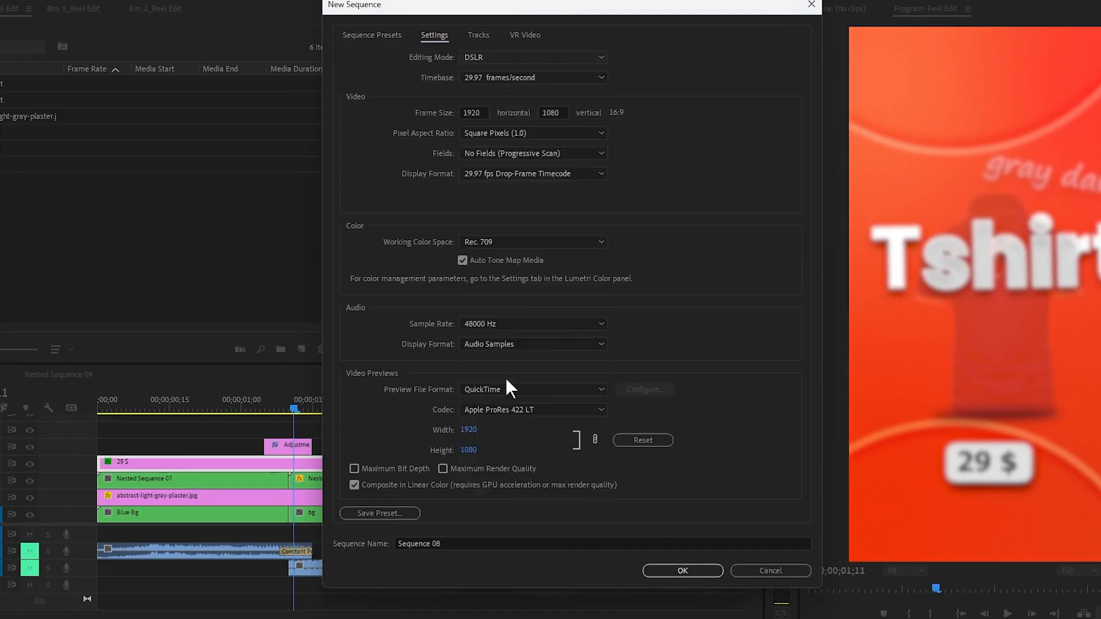
# - Set the sequence's frame size to 1080 horizontal by 1920 vertical and create it under the name Reel Edit
pyautogui.click(479, 111)
pyautogui.write('1')
pyautogui.press('Tab')
pyautogui.write('192')
pyautogui.press('Tab')
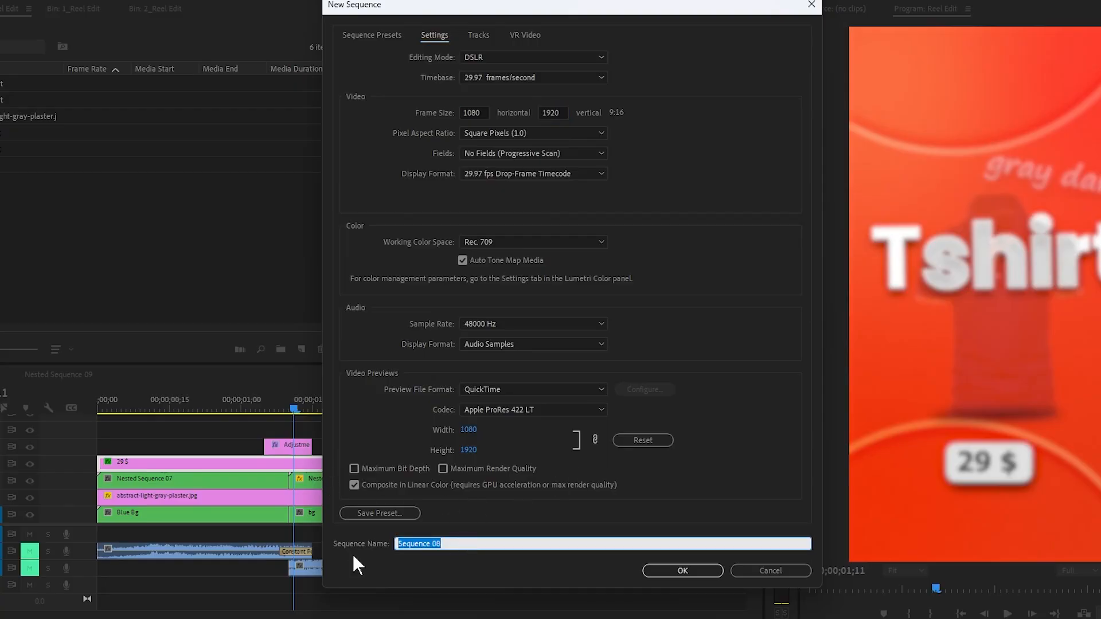
pyautogui.write('Reel Edit')
pyautogui.press('Return')
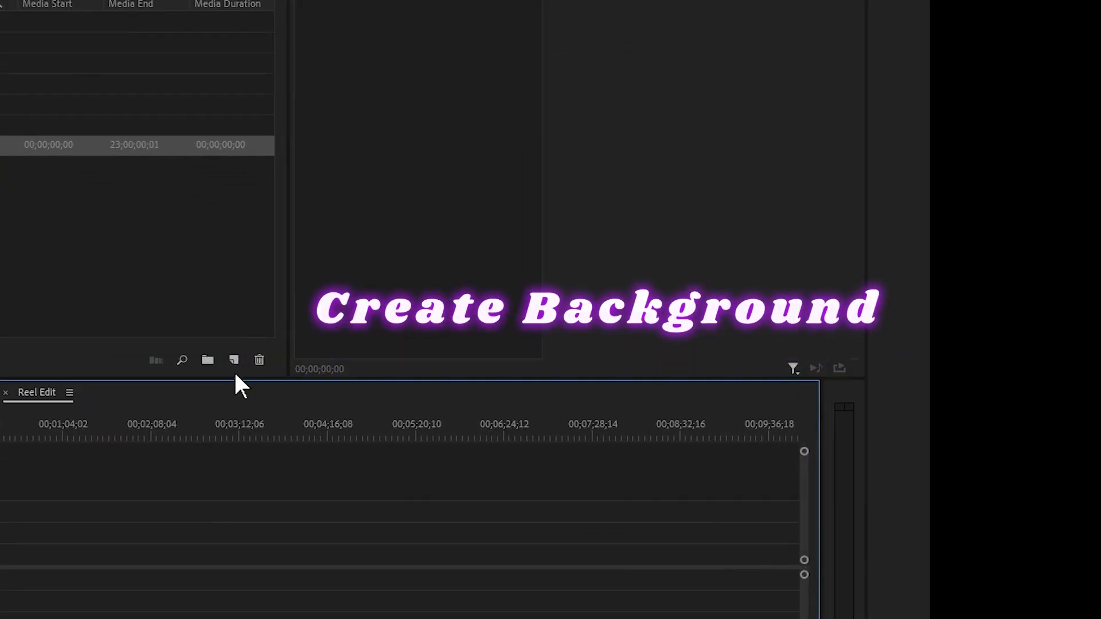
pyautogui.click(301, 349)
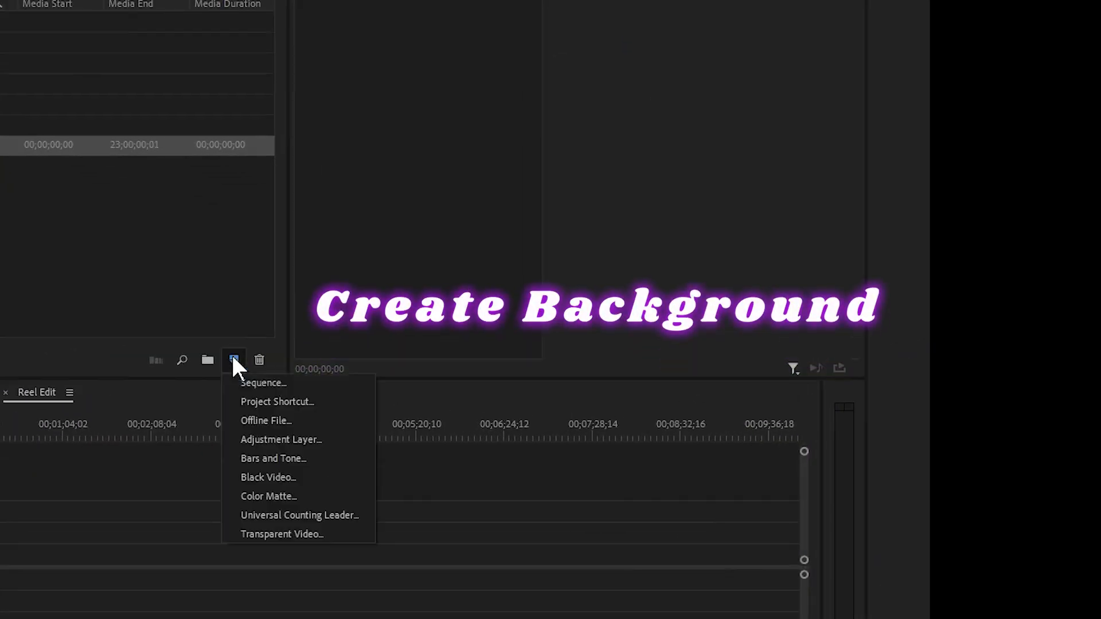
pyautogui.click(268, 497)
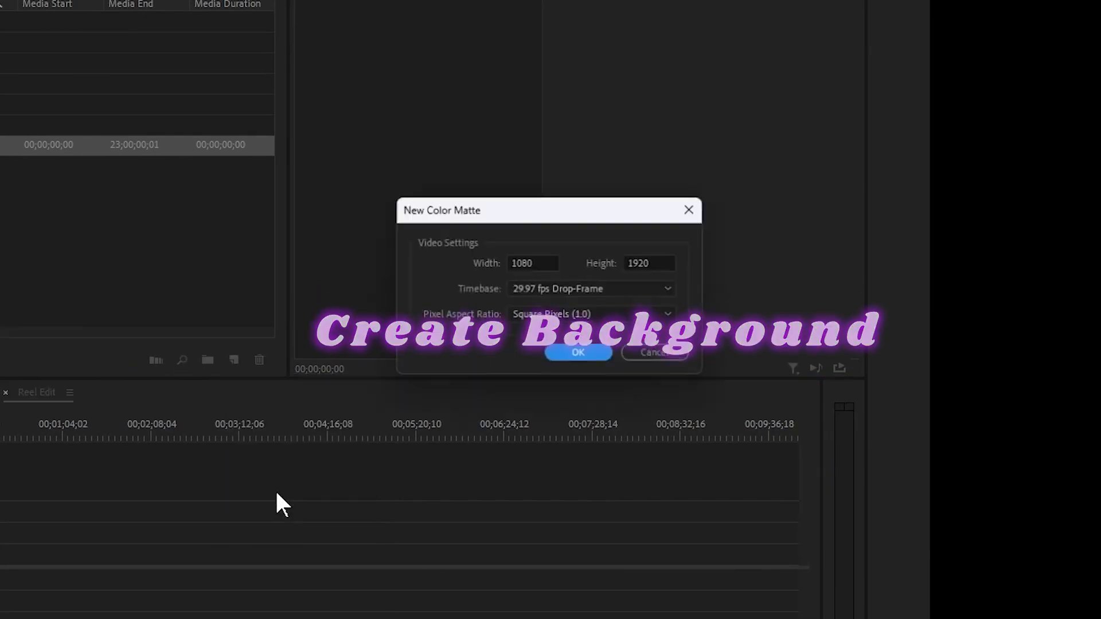
pyautogui.moveTo(502, 221); pyautogui.dragTo(403, 261)
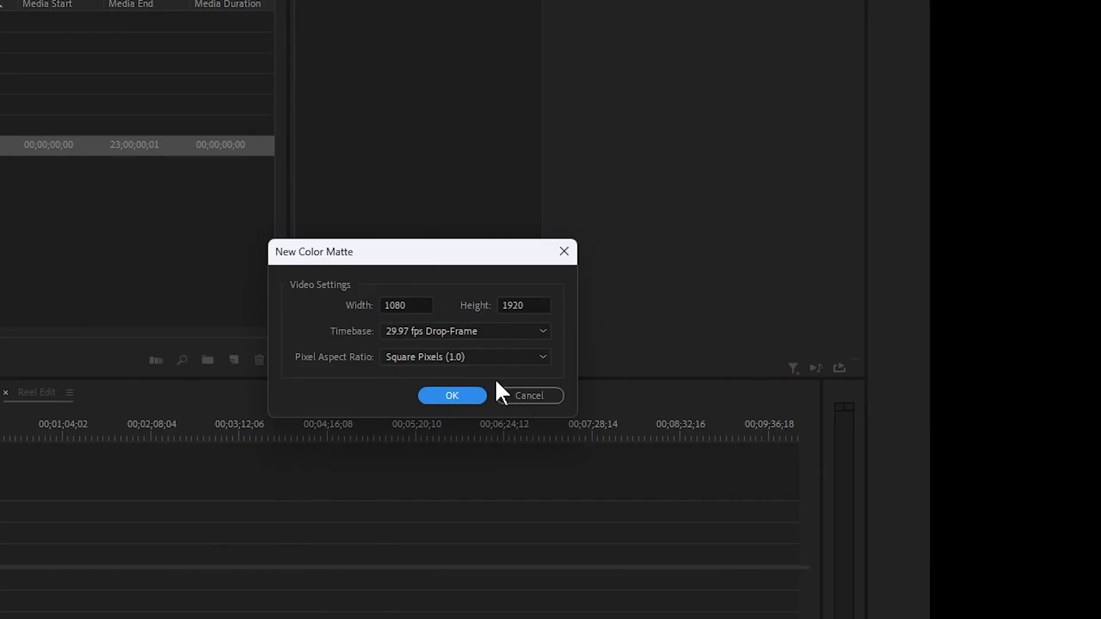
pyautogui.click(456, 395)
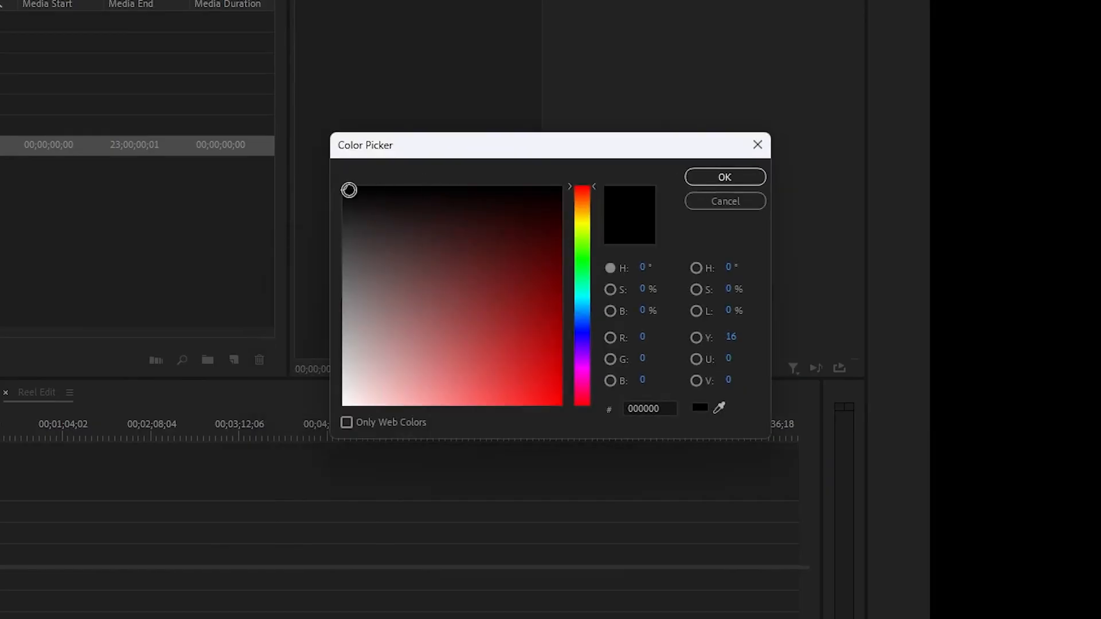
pyautogui.click(724, 181)
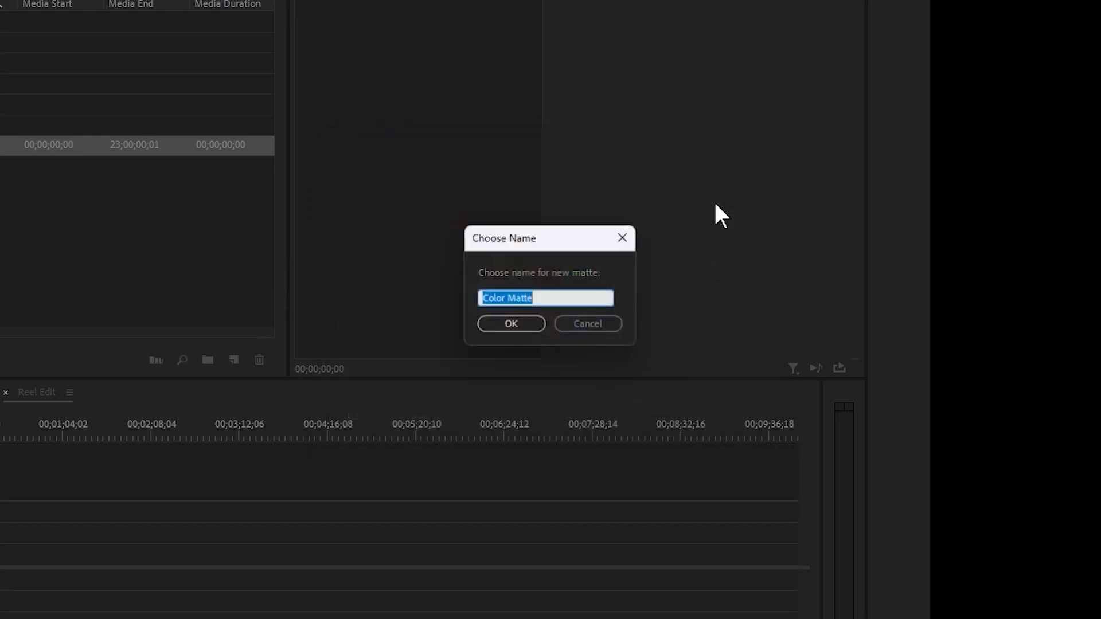
pyautogui.moveTo(526, 252); pyautogui.dragTo(448, 267)
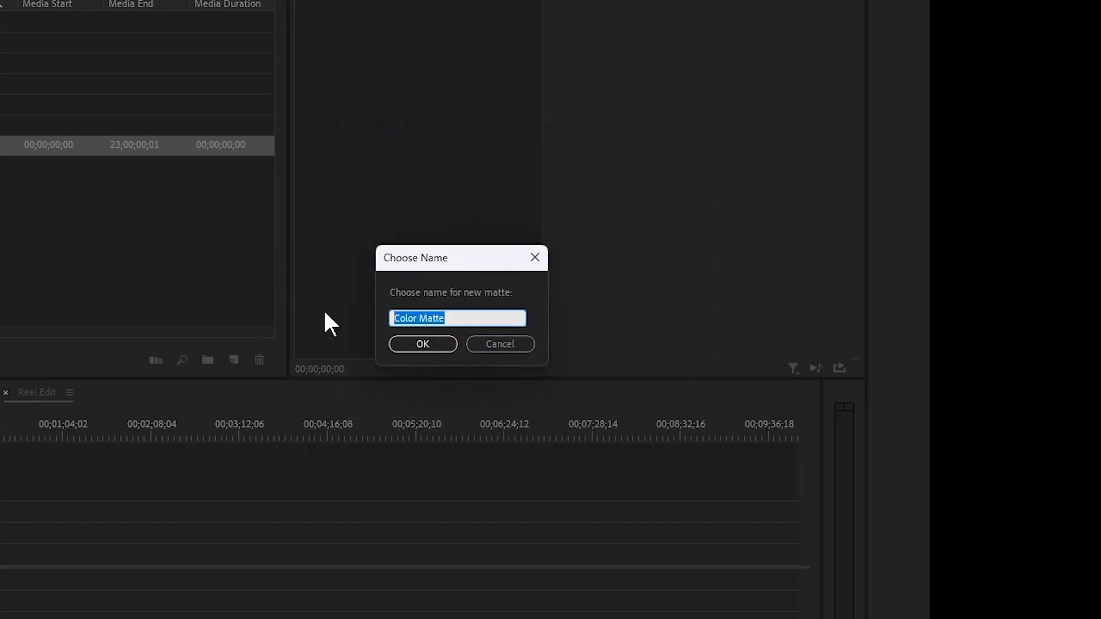
pyautogui.write('blue Bg')
pyautogui.press('Return')
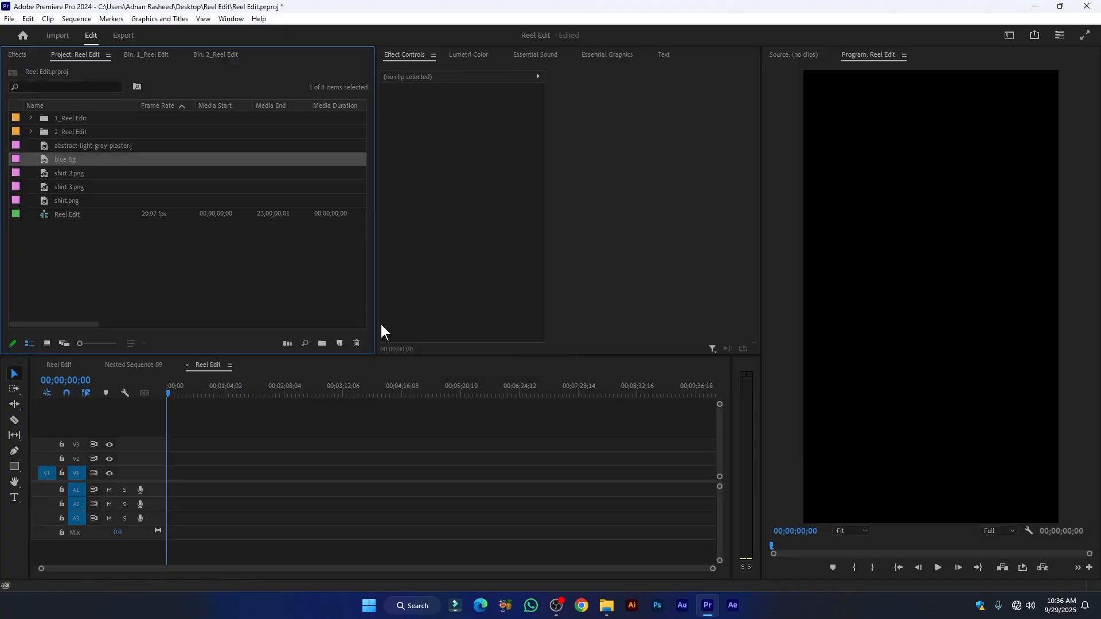
# - Place the blue Bg matte at the start of track V1 and apply the 4-Color Gradient effect to it
pyautogui.moveTo(63, 160); pyautogui.dragTo(166, 474)
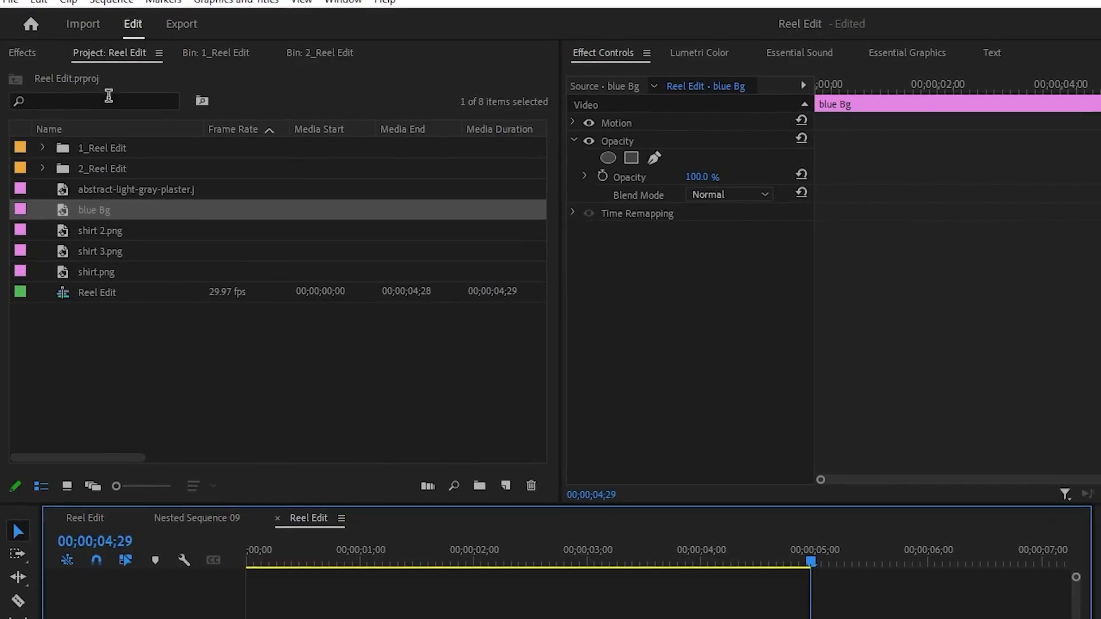
pyautogui.click(18, 54)
pyautogui.click(53, 77)
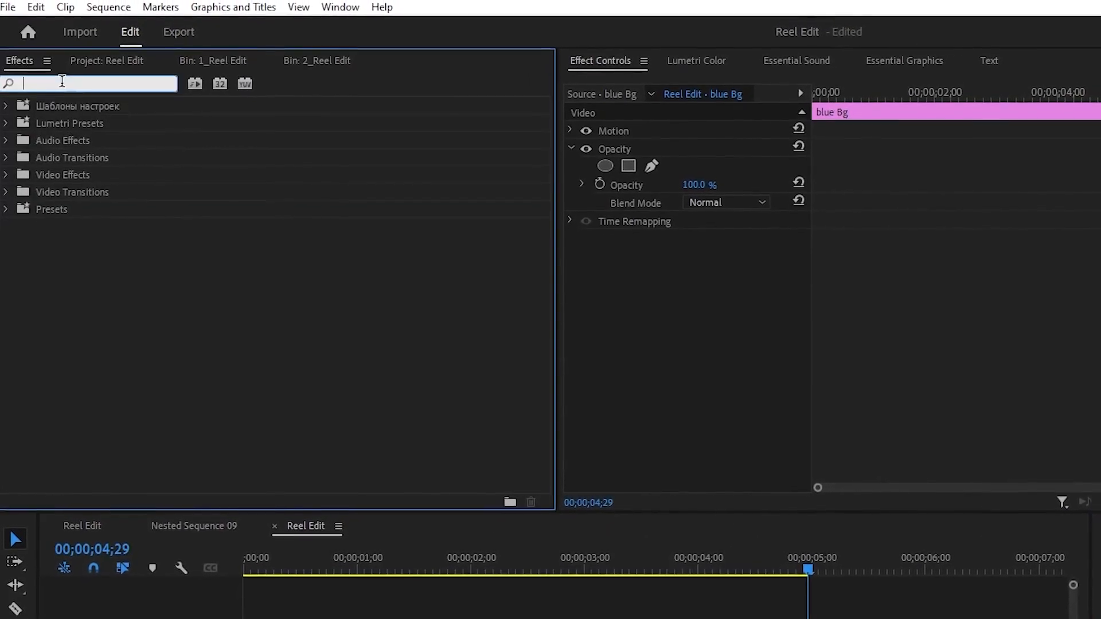
pyautogui.write('4 colo')
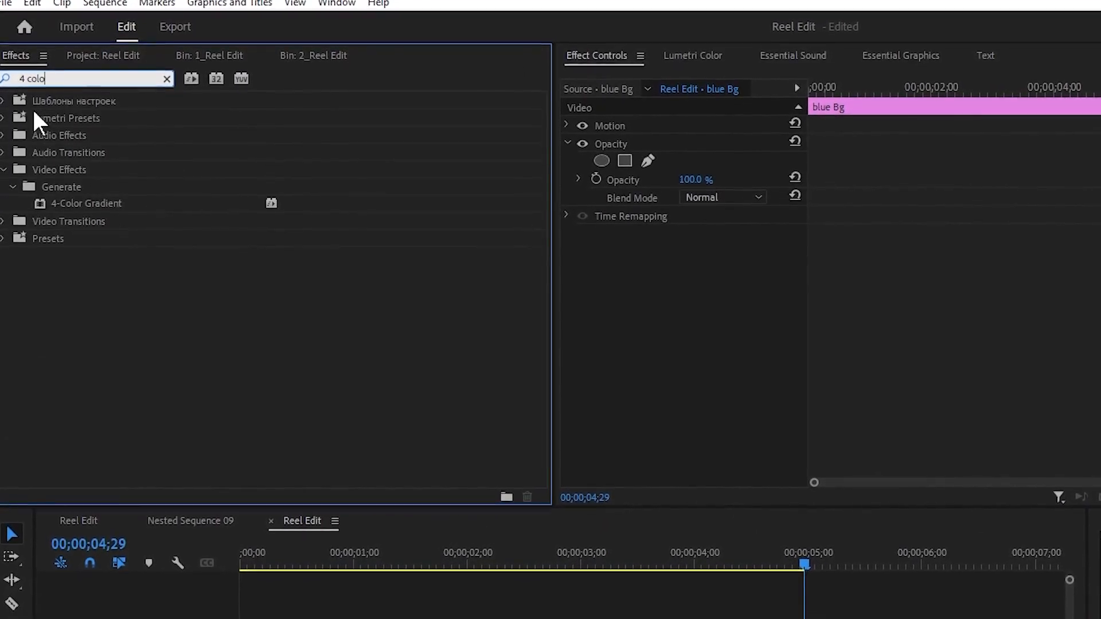
pyautogui.moveTo(56, 201); pyautogui.dragTo(322, 539)
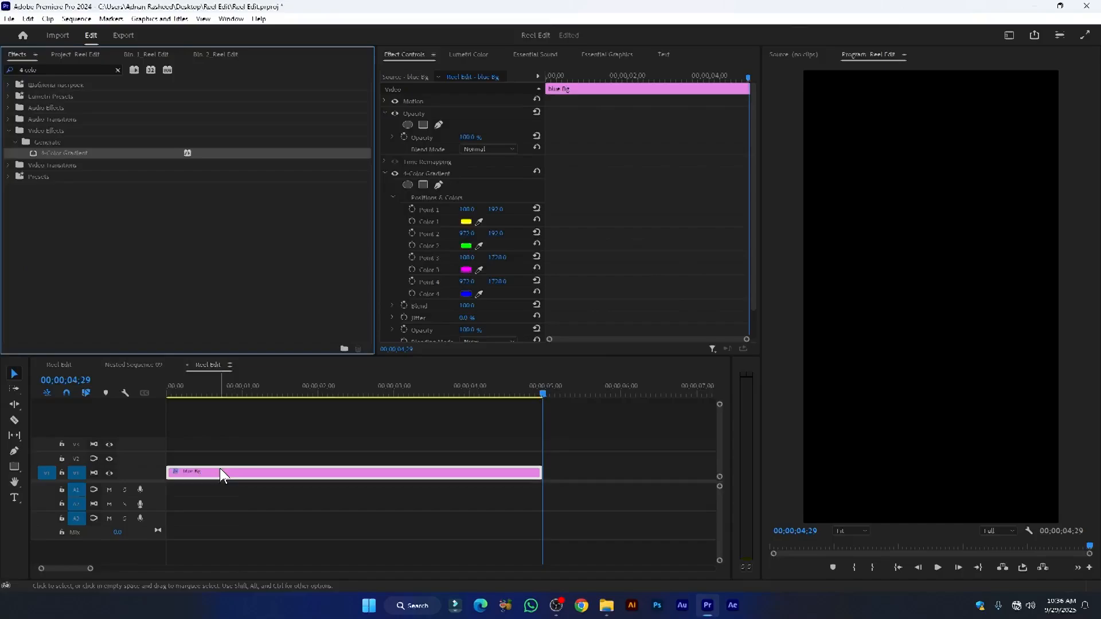
# - Change Color 1 of the 4-Color Gradient to a light blue
pyautogui.scroll(-2, 388, 196)
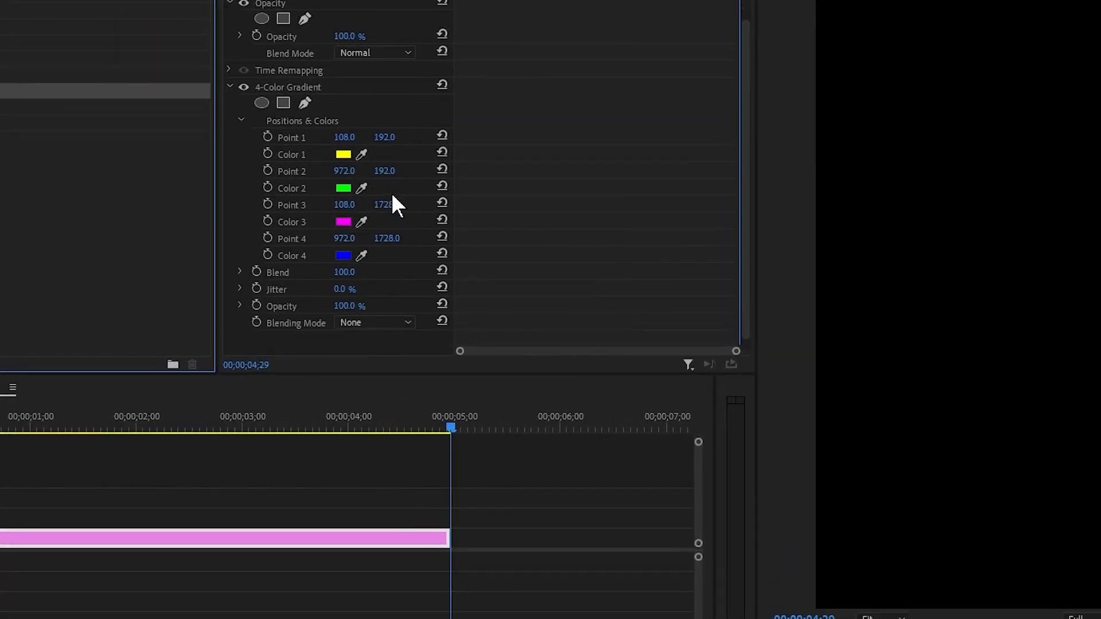
pyautogui.click(345, 144)
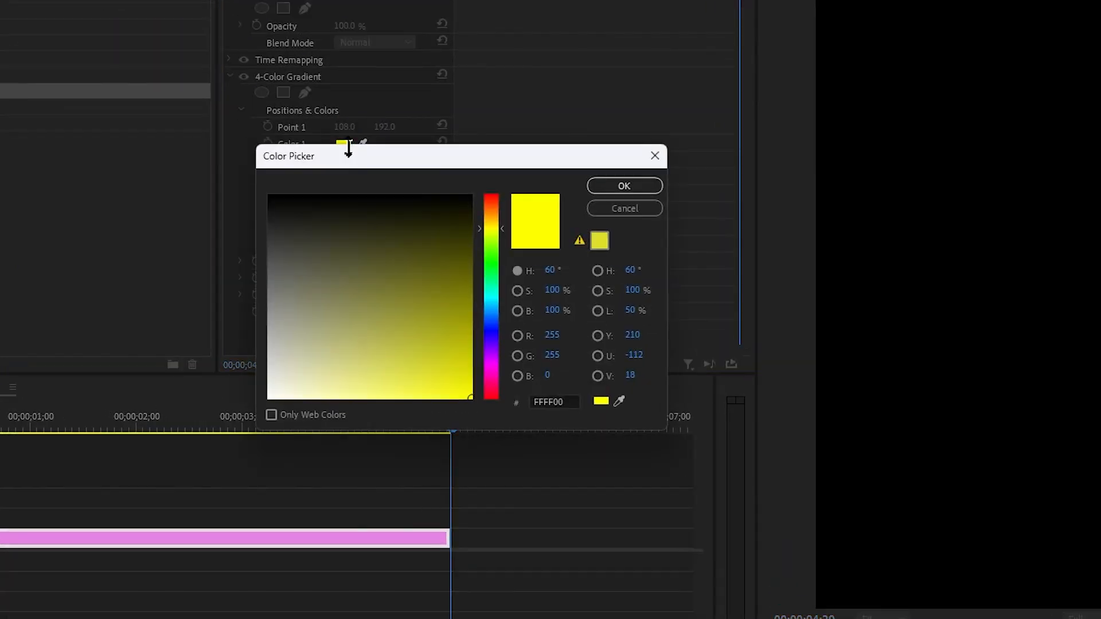
pyautogui.click(239, 331)
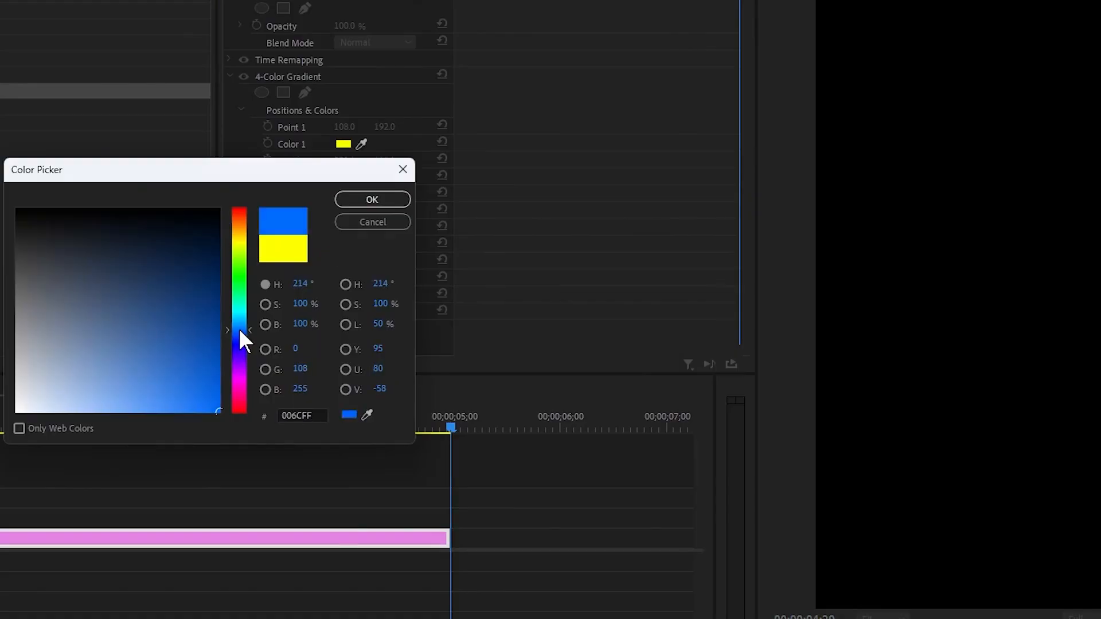
pyautogui.moveTo(221, 406)
pyautogui.mouseDown()
pyautogui.moveTo(103, 410)
pyautogui.moveTo(112, 411)
pyautogui.mouseUp()
pyautogui.click(372, 199)
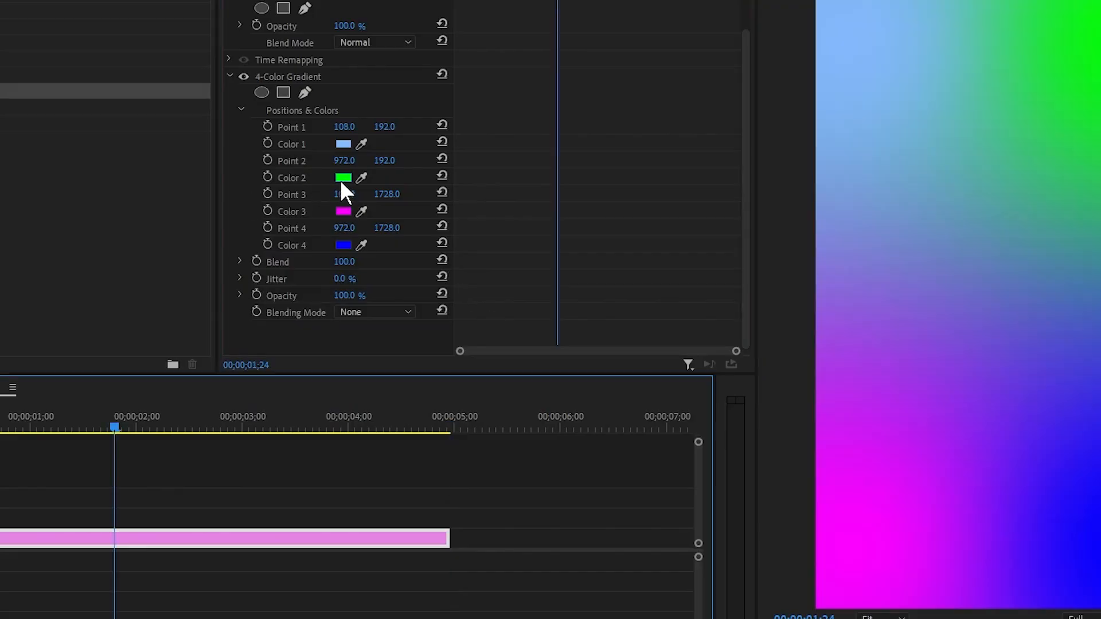
# - Change Color 2 of the 4-Color Gradient to the bright blue 0993FD
pyautogui.click(343, 178)
pyautogui.click(242, 324)
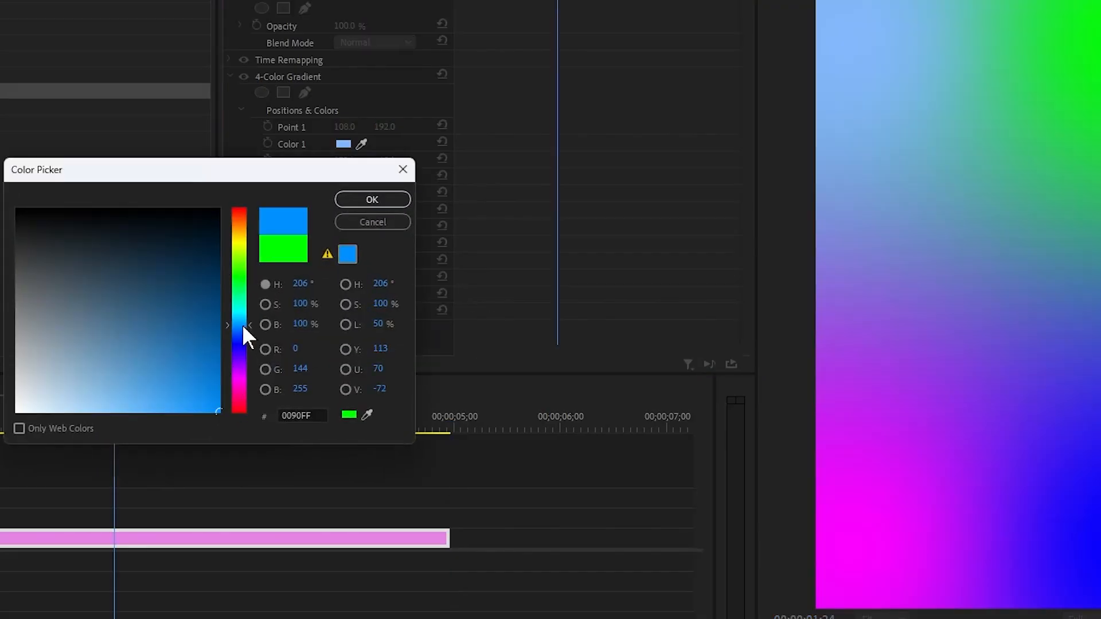
pyautogui.moveTo(205, 411); pyautogui.dragTo(212, 406)
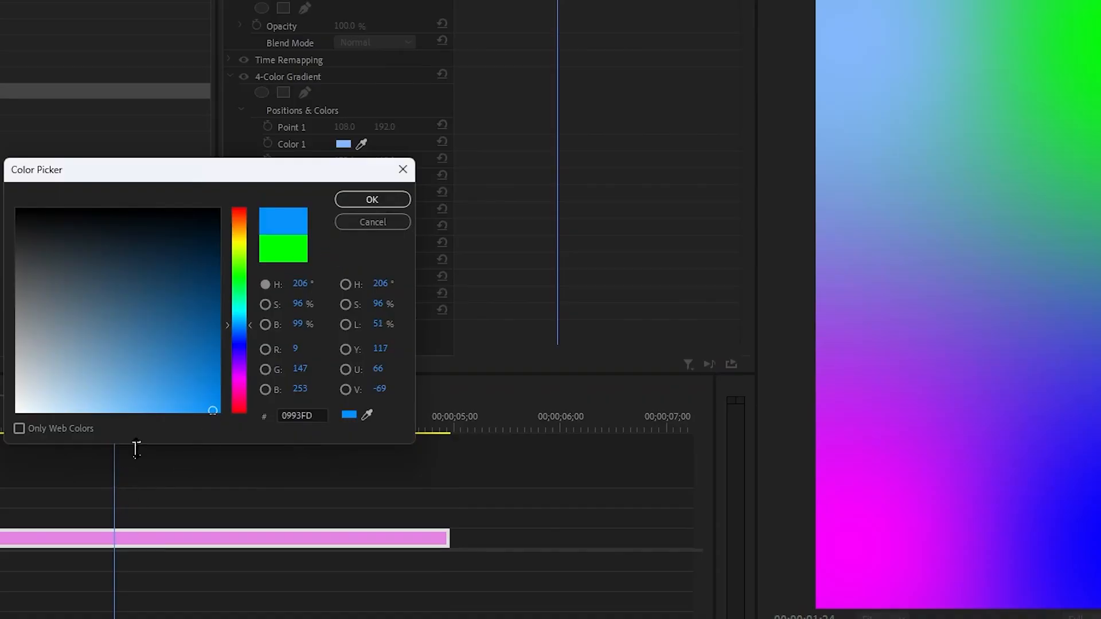
pyautogui.click(387, 199)
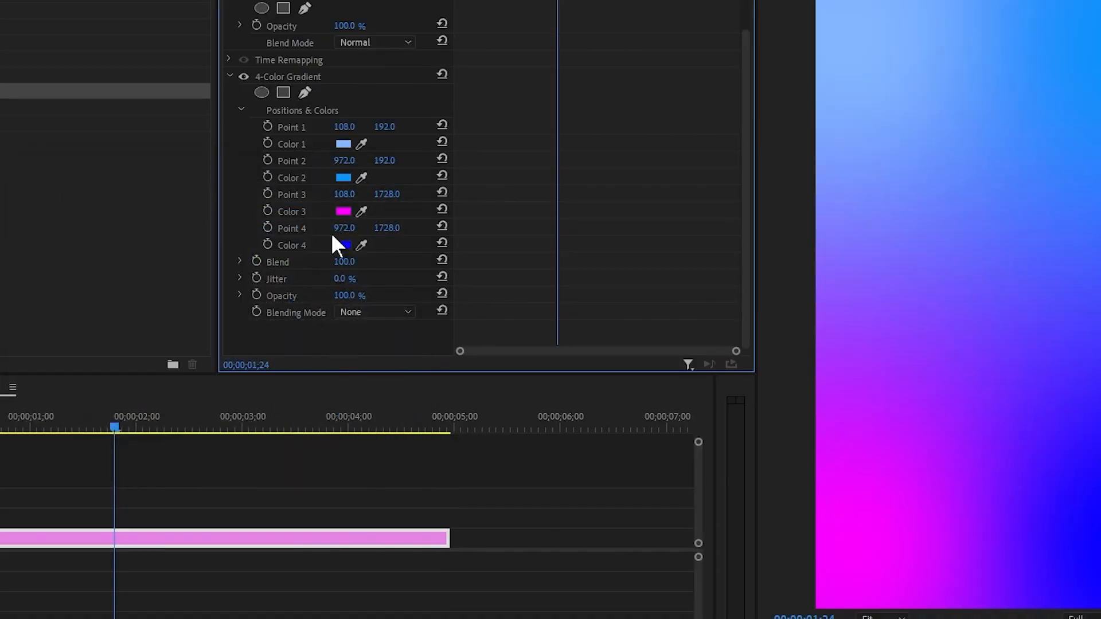
# - Change Color 3 of the 4-Color Gradient to a dark, muted blue
pyautogui.click(344, 211)
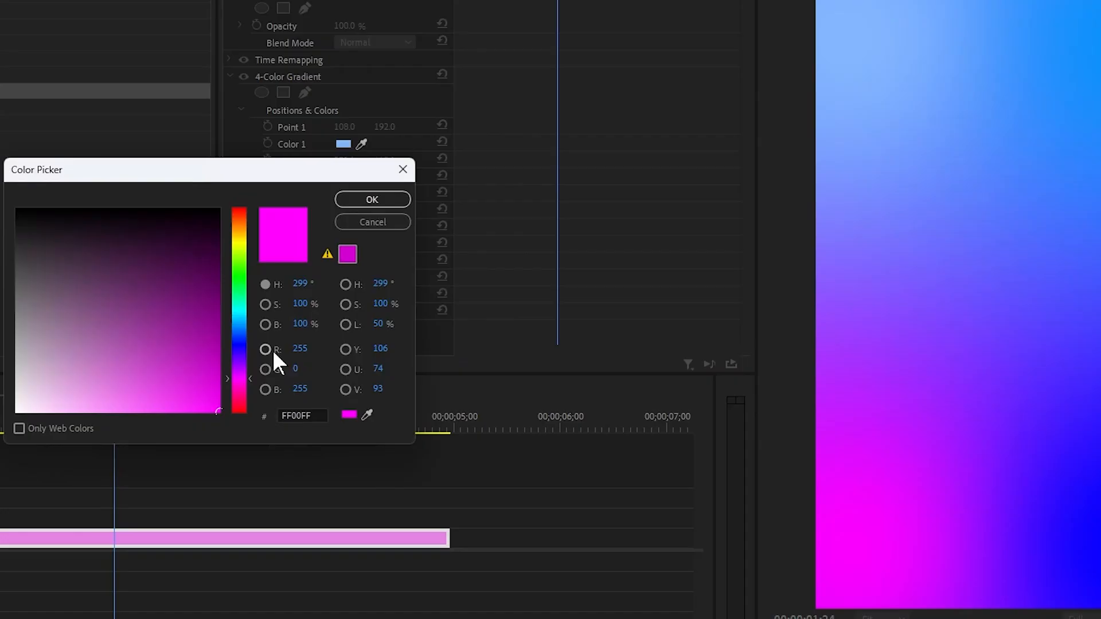
pyautogui.click(238, 326)
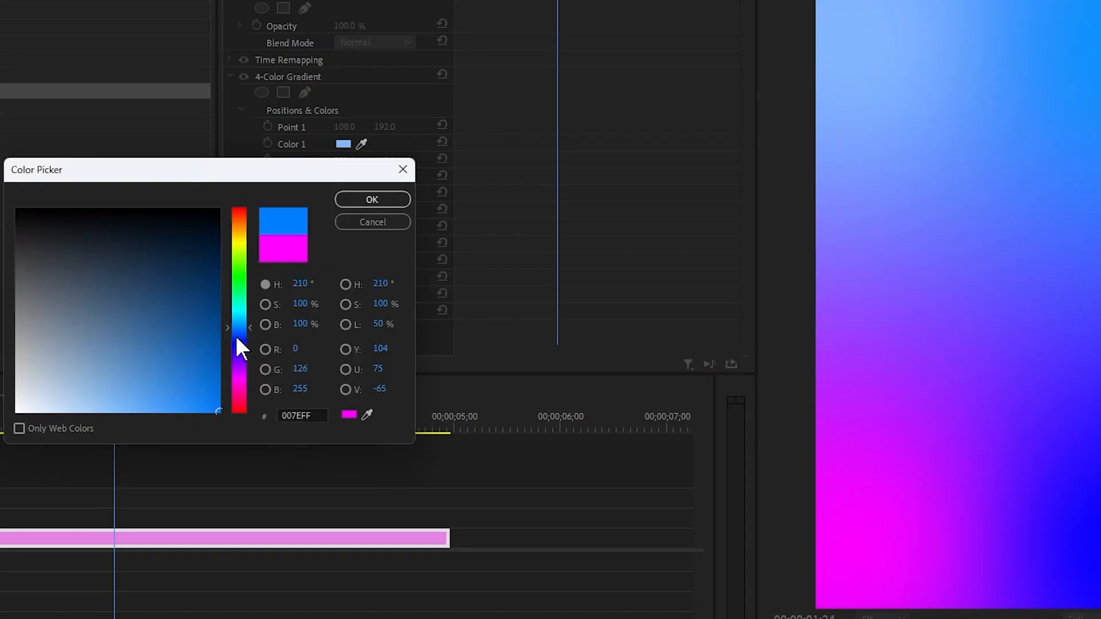
pyautogui.moveTo(217, 365)
pyautogui.mouseDown()
pyautogui.moveTo(213, 312)
pyautogui.moveTo(221, 315)
pyautogui.mouseUp()
pyautogui.click(374, 201)
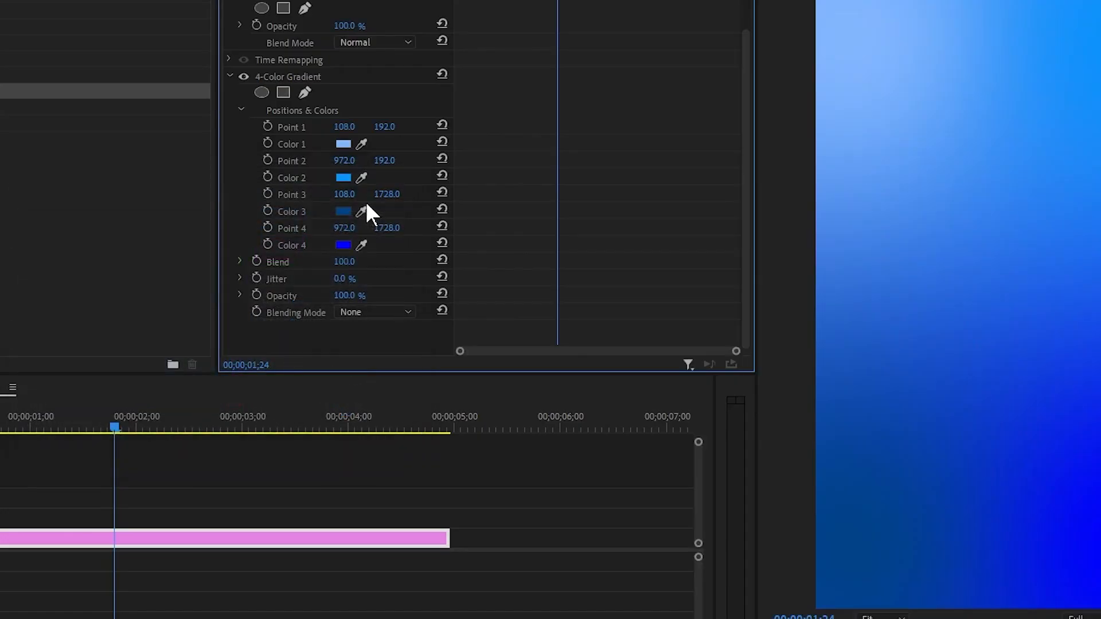
# - Change Color 4 of the 4-Color Gradient to a deep navy blue
pyautogui.click(342, 245)
pyautogui.click(240, 339)
pyautogui.click(214, 336)
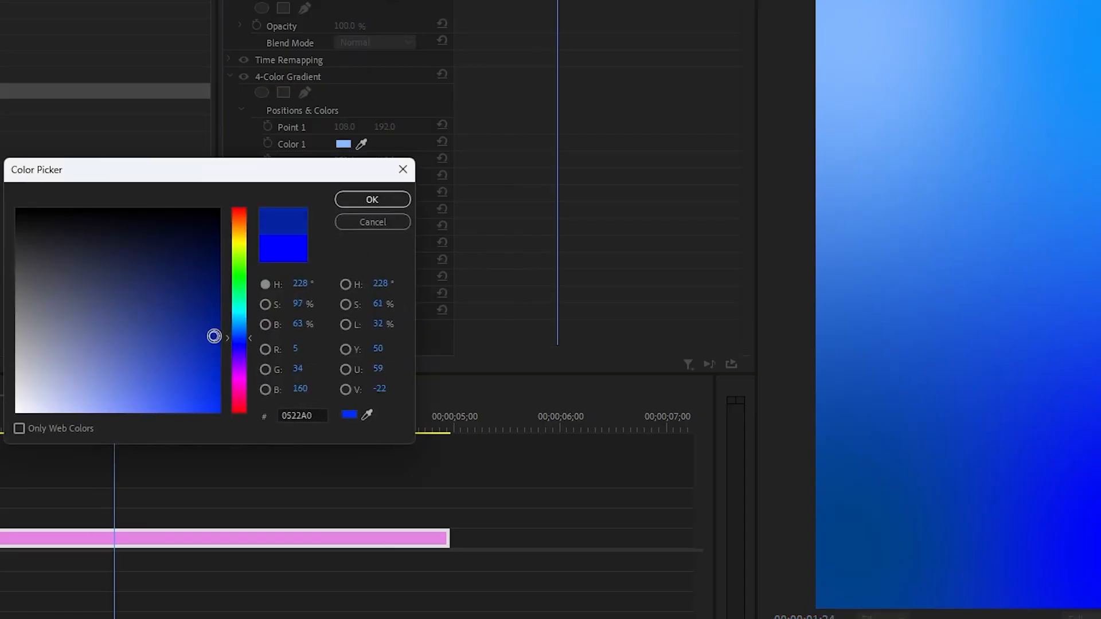
pyautogui.moveTo(214, 336); pyautogui.dragTo(219, 331)
pyautogui.click(388, 201)
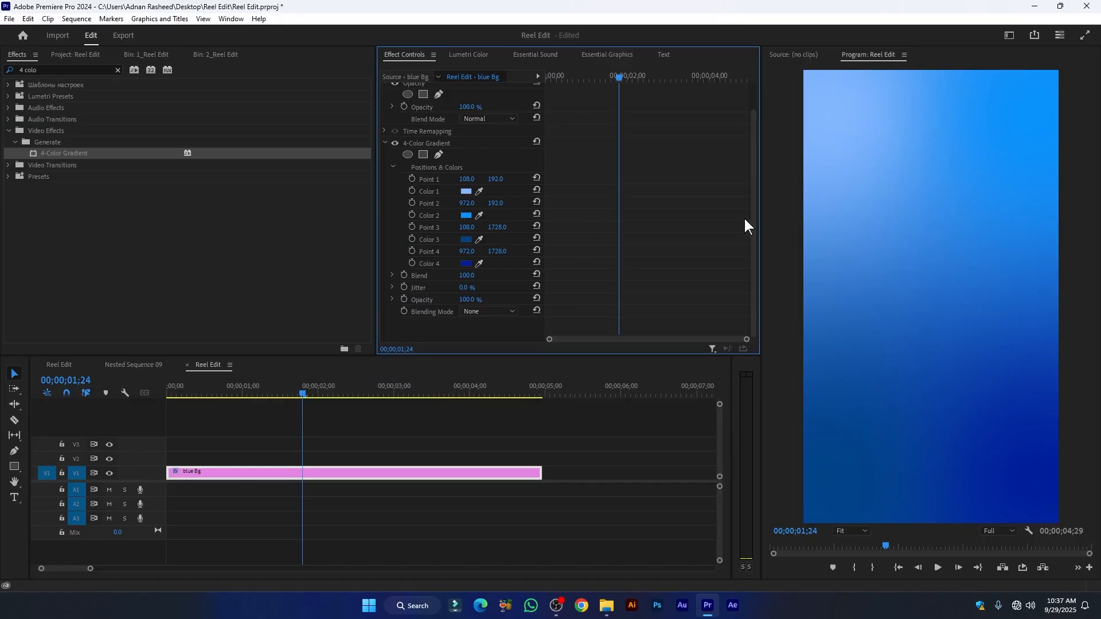
# - Examine the background circles in the finished T-shirt reel sequence, and return to the new Reel Edit sequence
pyautogui.click(218, 469)
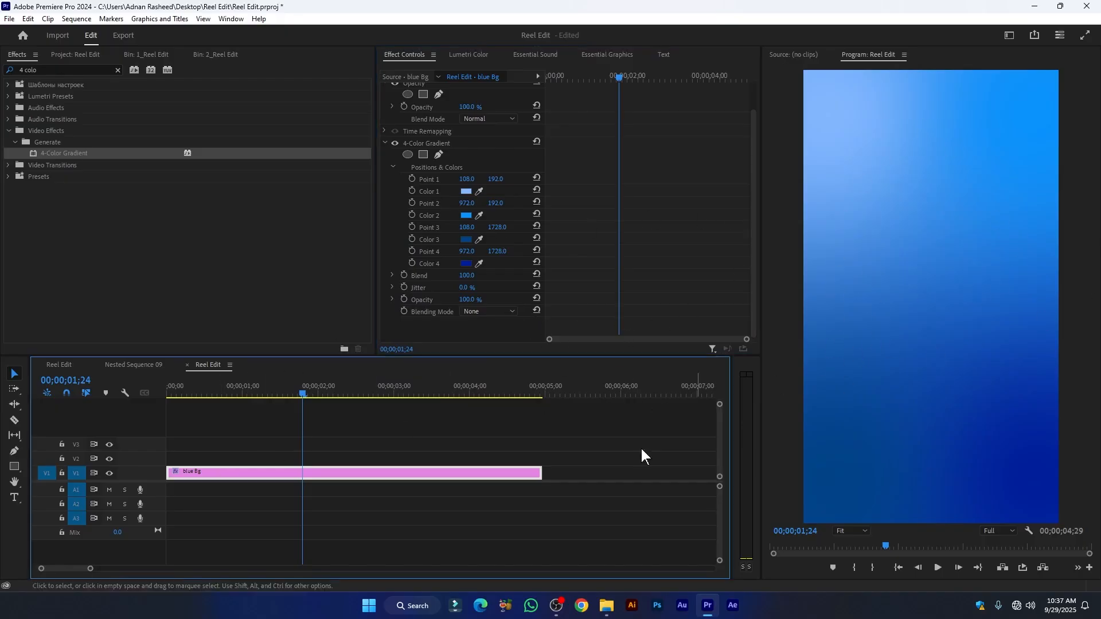
pyautogui.click(61, 368)
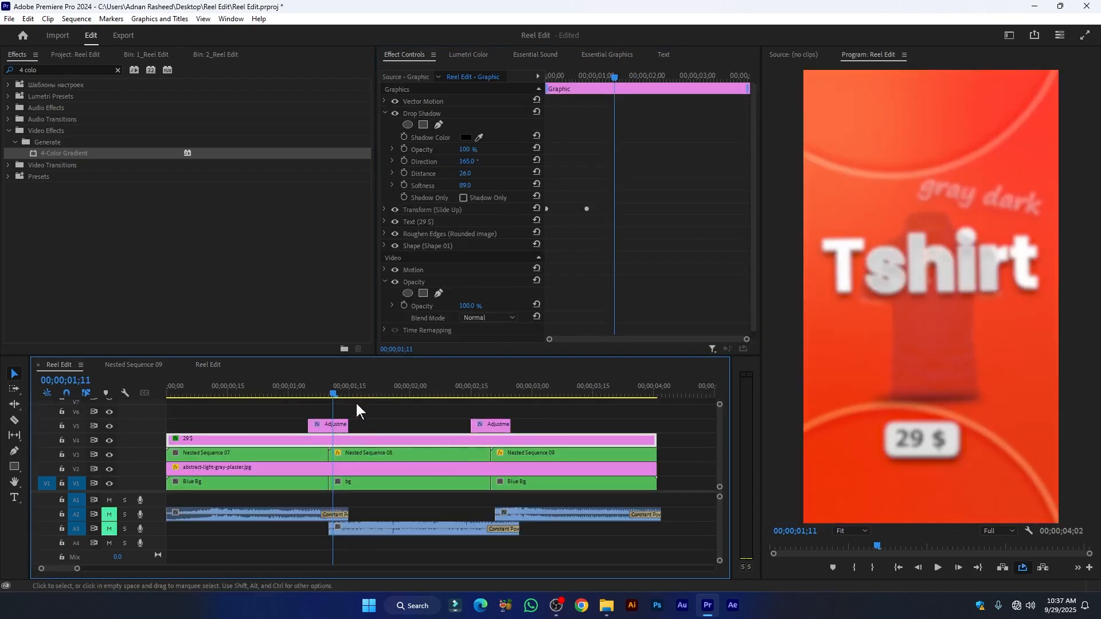
pyautogui.moveTo(331, 397); pyautogui.dragTo(213, 398)
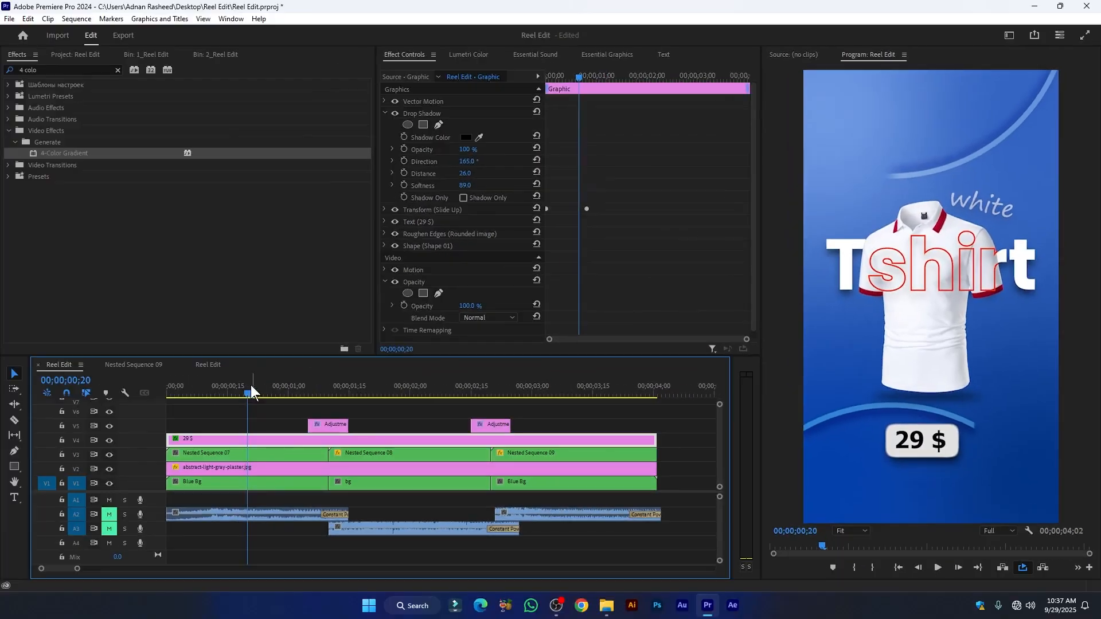
pyautogui.click(207, 365)
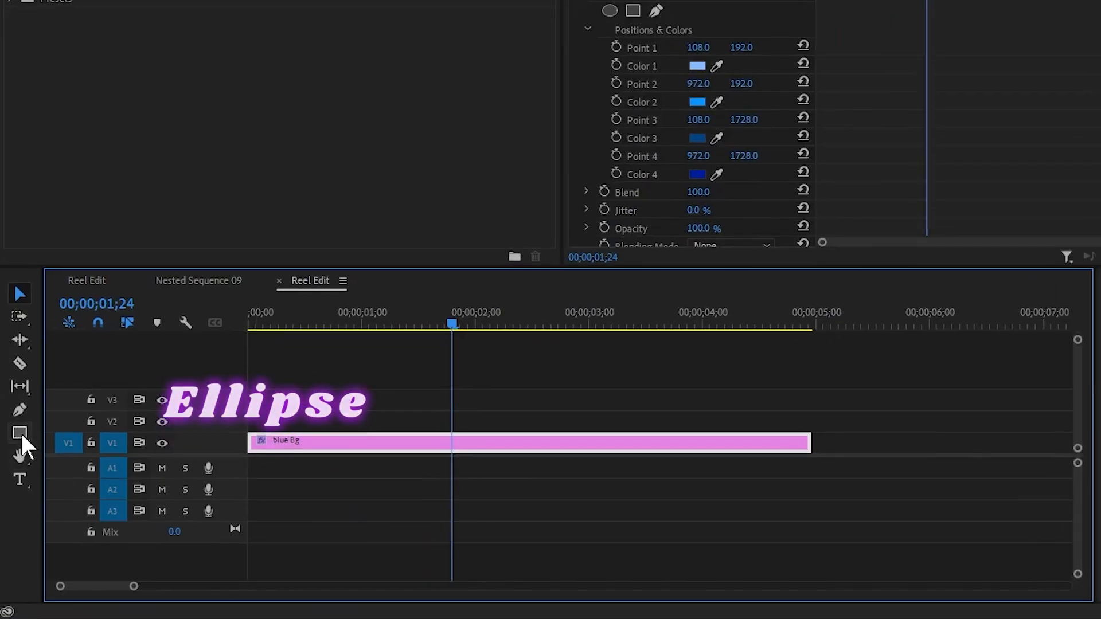
# - Draw a large circle with the Ellipse Tool over the gradient background, centred at about 722, 940
pyautogui.click(21, 434)
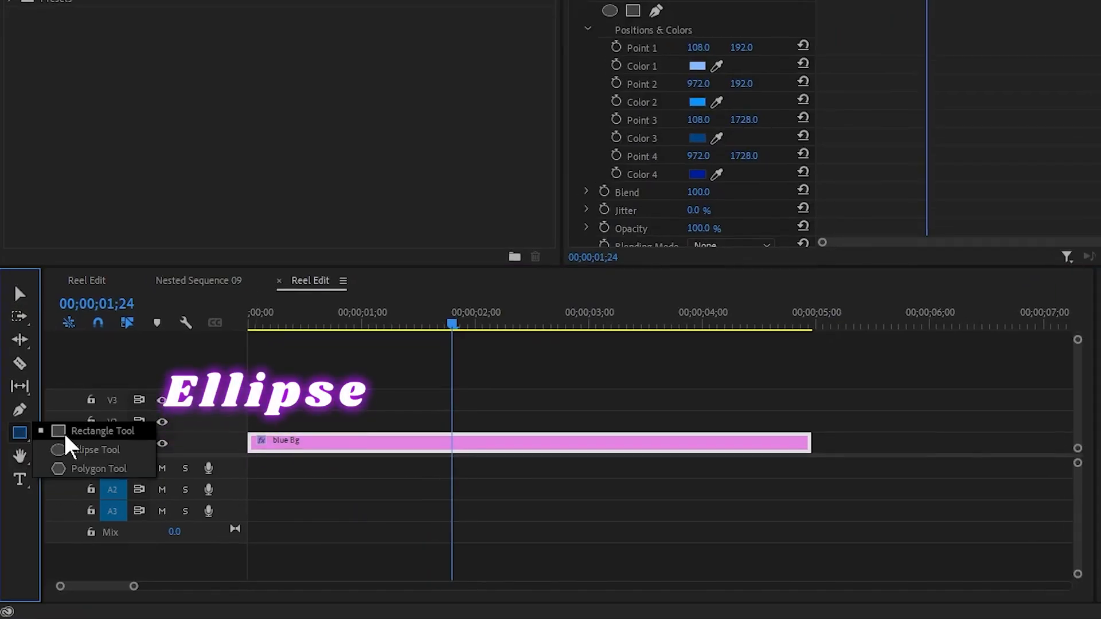
pyautogui.click(92, 449)
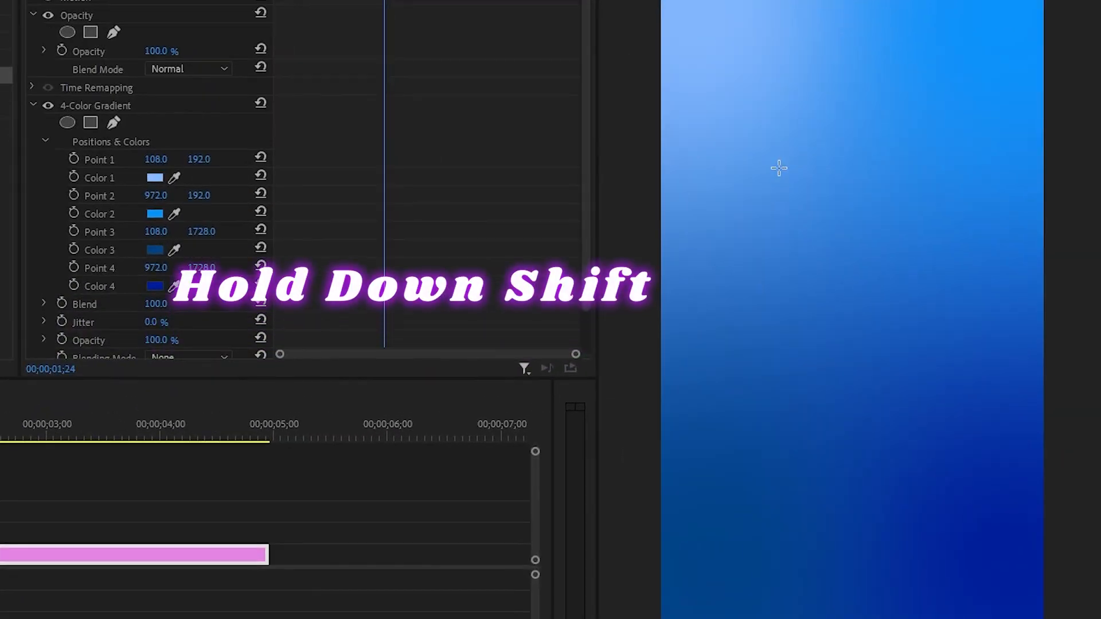
pyautogui.moveTo(707, 74)
pyautogui.mouseDown()
pyautogui.moveTo(970, 481)
pyautogui.moveTo(993, 486)
pyautogui.mouseUp()
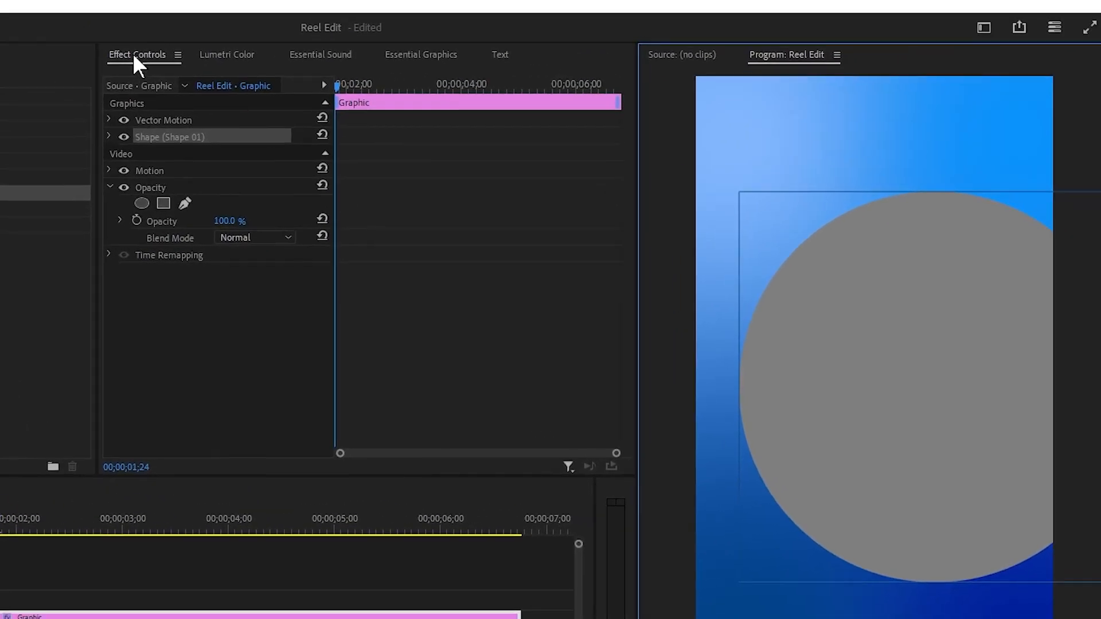
# - Turn off the circle's fill and give it a white outer stroke 39 wide
pyautogui.click(108, 136)
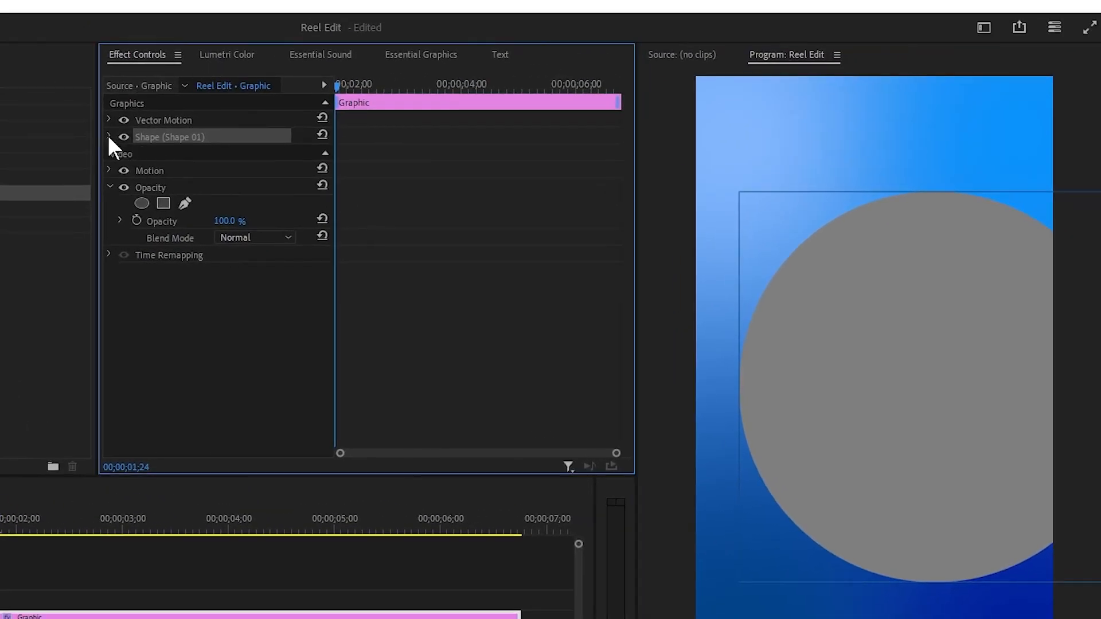
pyautogui.scroll(-2, 261, 208)
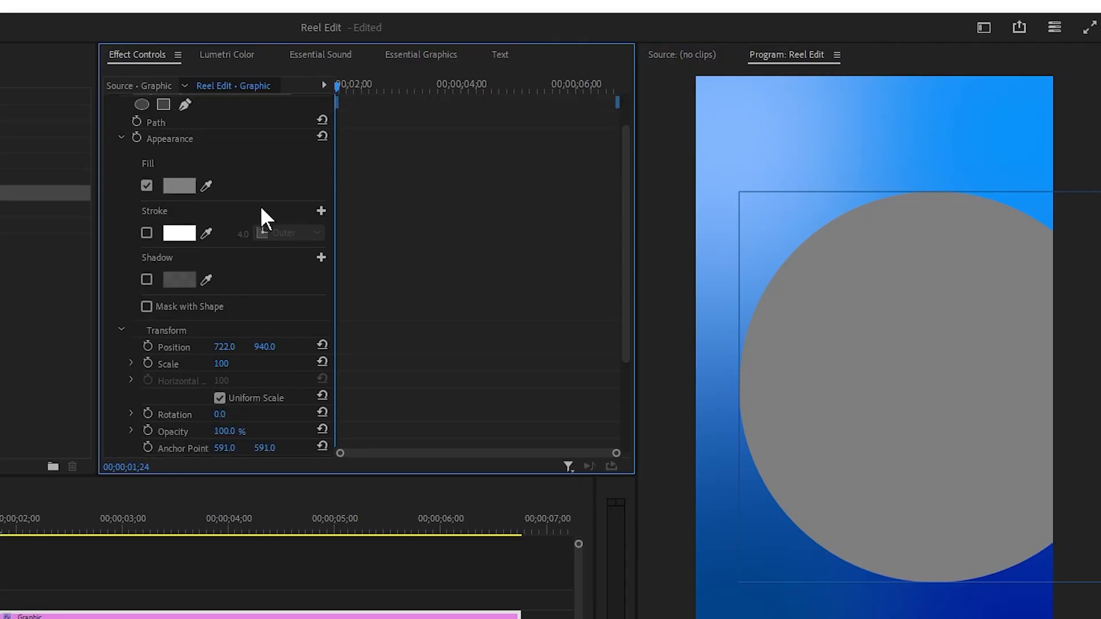
pyautogui.click(146, 185)
pyautogui.click(146, 233)
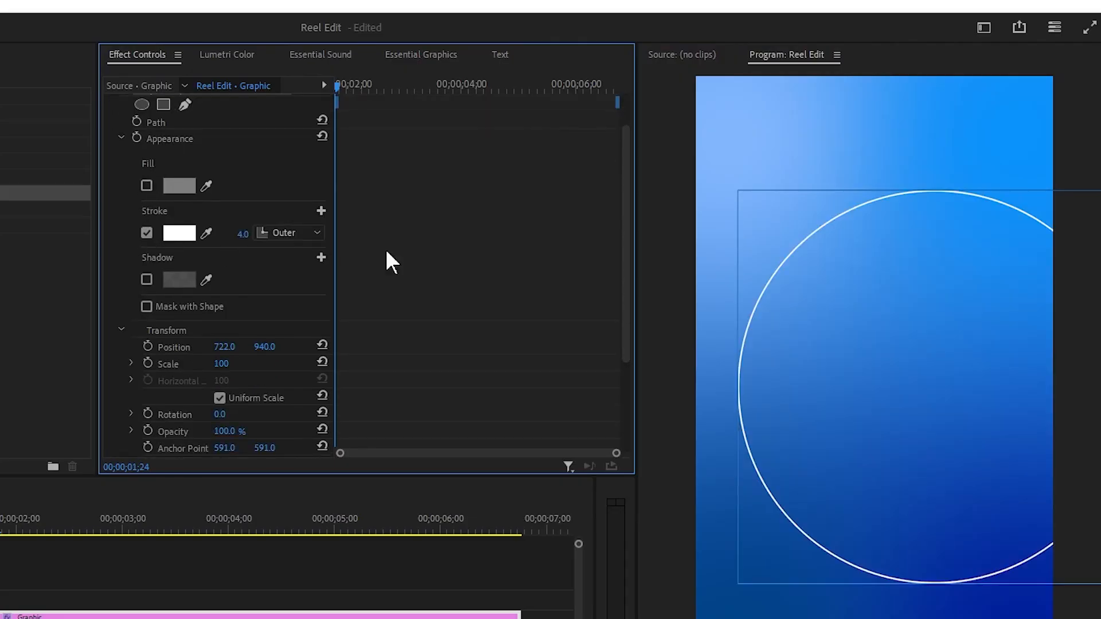
pyautogui.click(243, 233)
pyautogui.write('39')
pyautogui.press('Return')
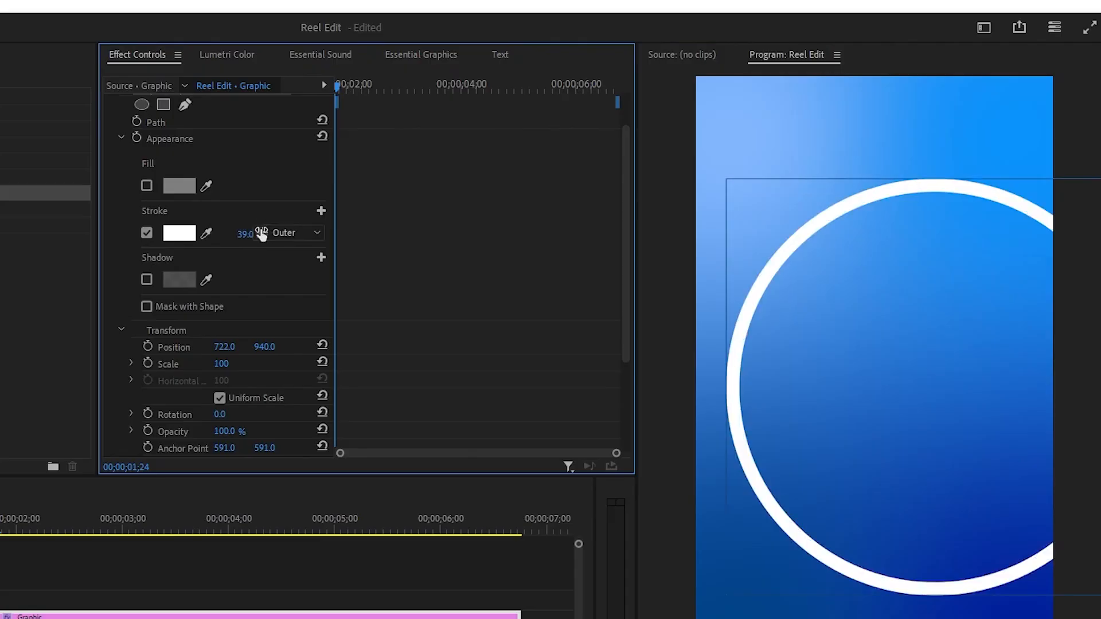
# - Move the circle to position 648, -138 so that it hangs from the upper edge of the frame
pyautogui.scroll(-3, 412, 318)
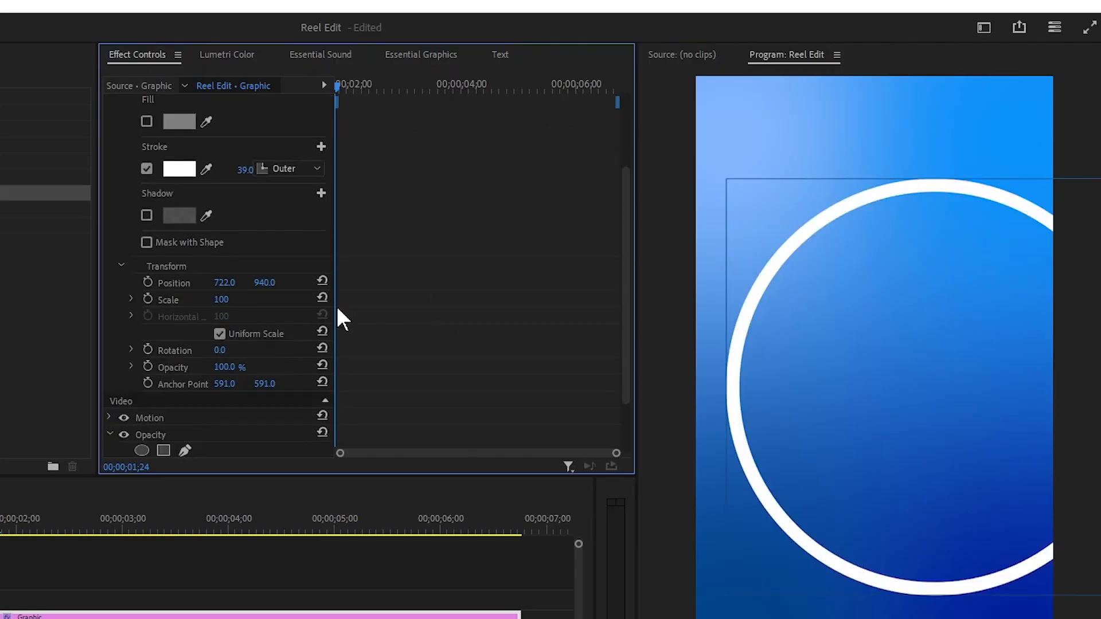
pyautogui.moveTo(272, 285); pyautogui.dragTo(139, 283)
pyautogui.moveTo(230, 285); pyautogui.dragTo(331, 286)
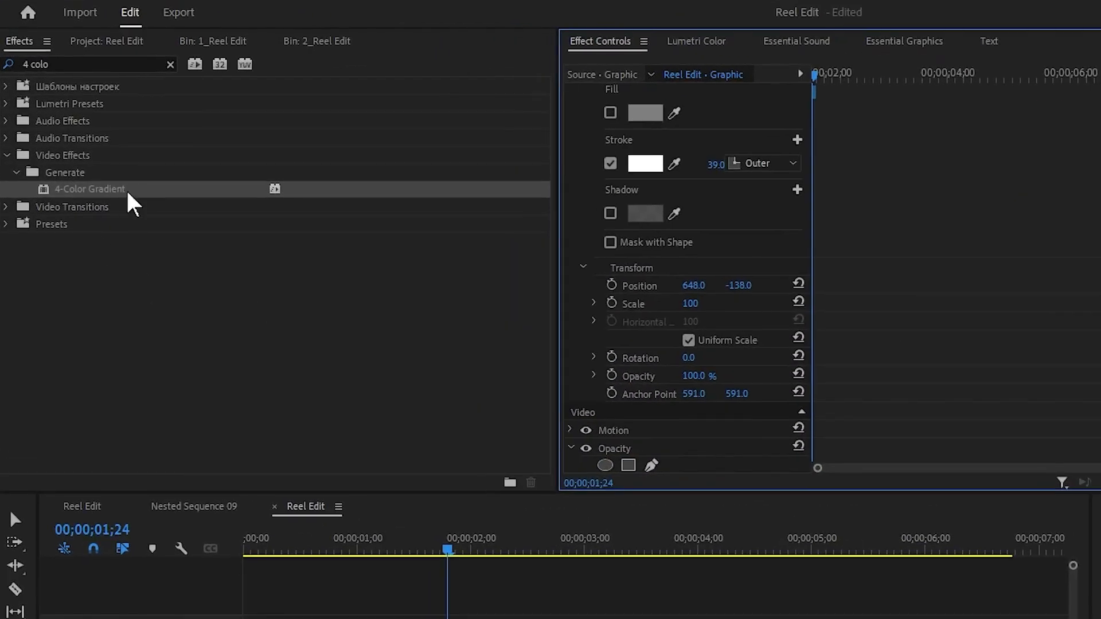
# - Apply the Drop Shadow effect to the circle graphic and move its clip to the start of the sequence
pyautogui.click(170, 64)
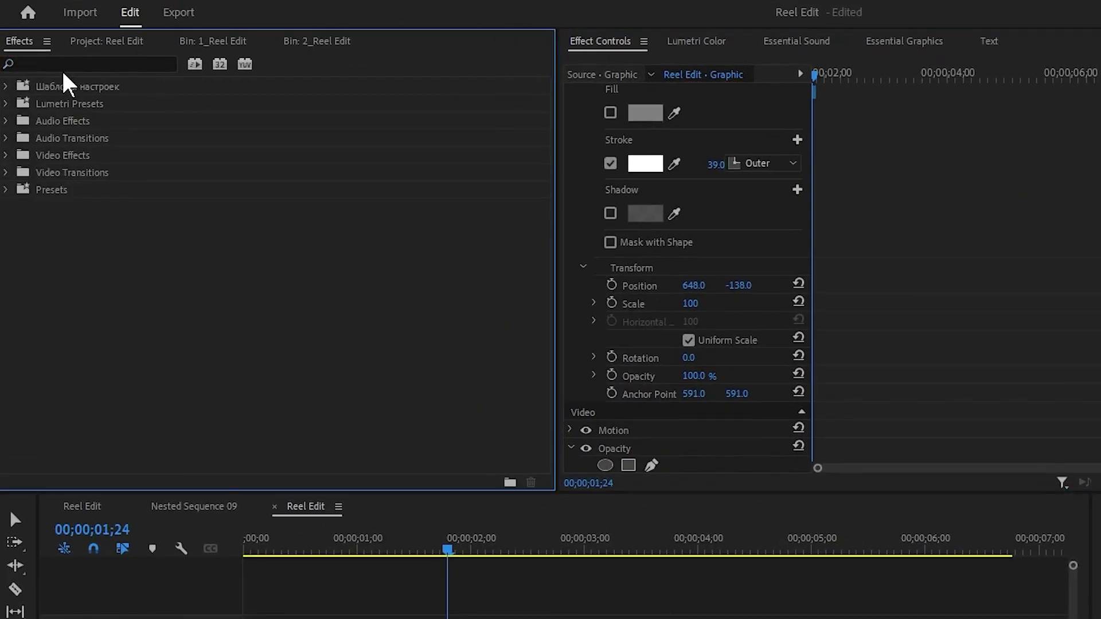
pyautogui.click(66, 62)
pyautogui.write('drop')
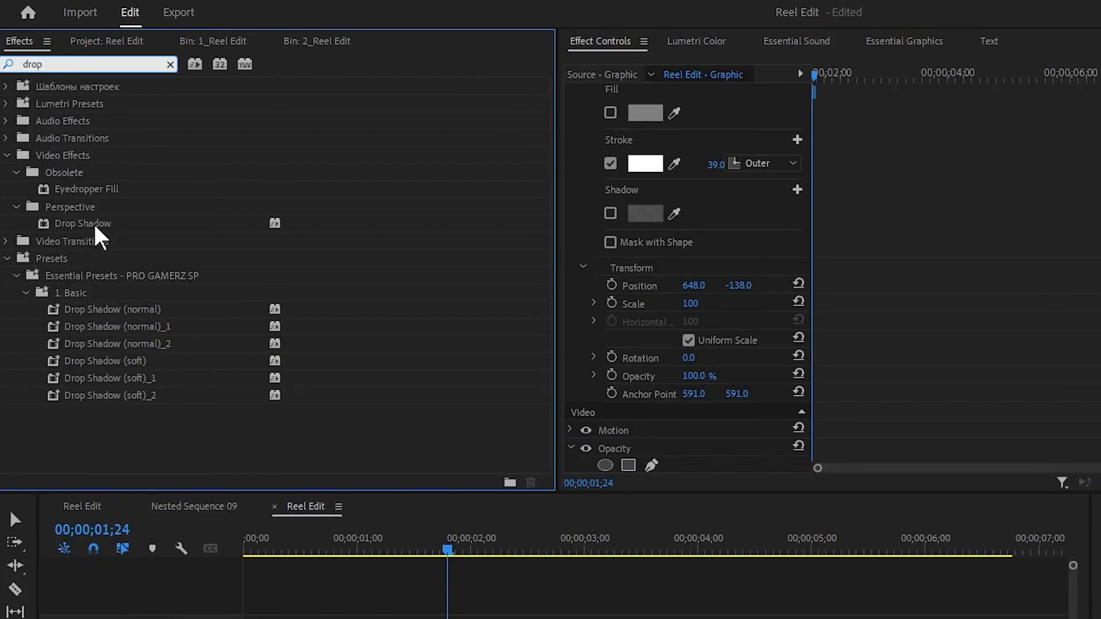
pyautogui.moveTo(77, 237); pyautogui.dragTo(505, 618)
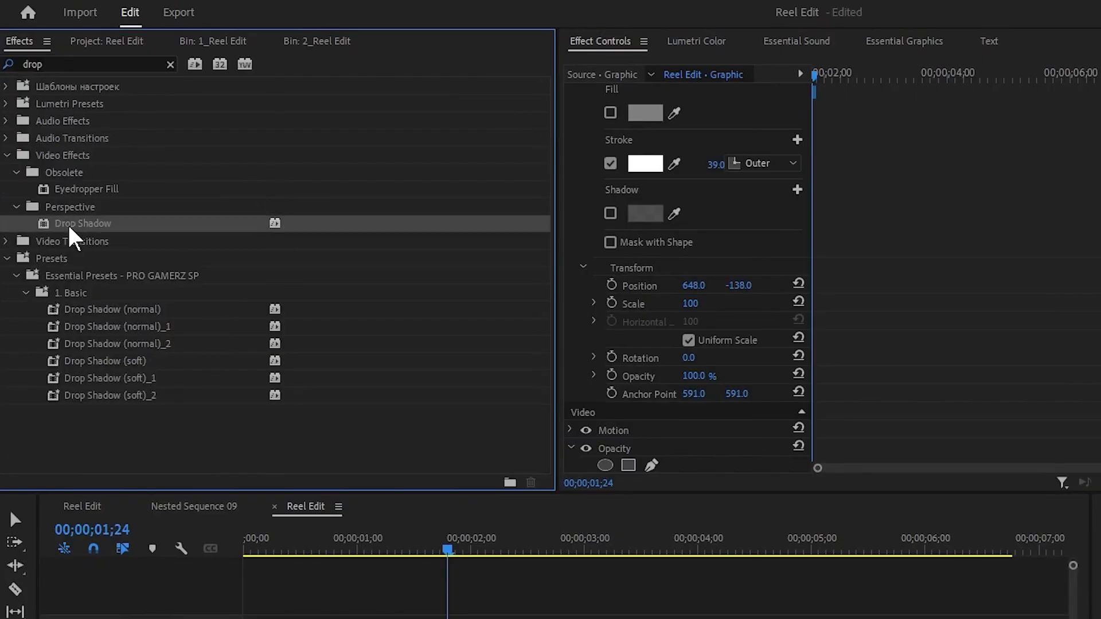
pyautogui.moveTo(409, 519); pyautogui.dragTo(189, 521)
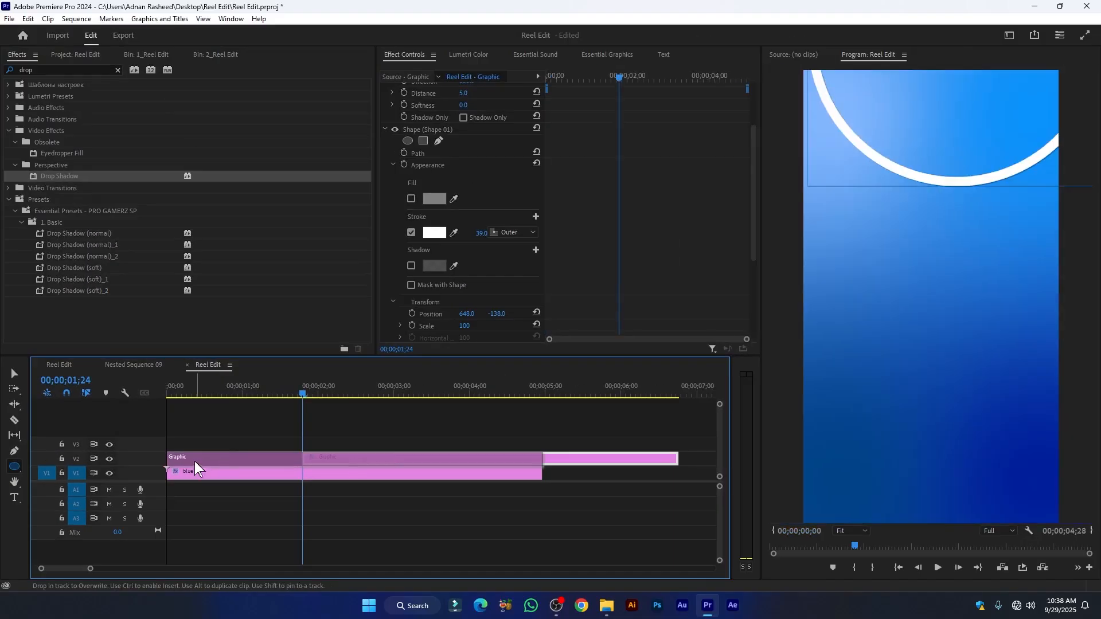
pyautogui.moveTo(194, 461); pyautogui.dragTo(195, 462)
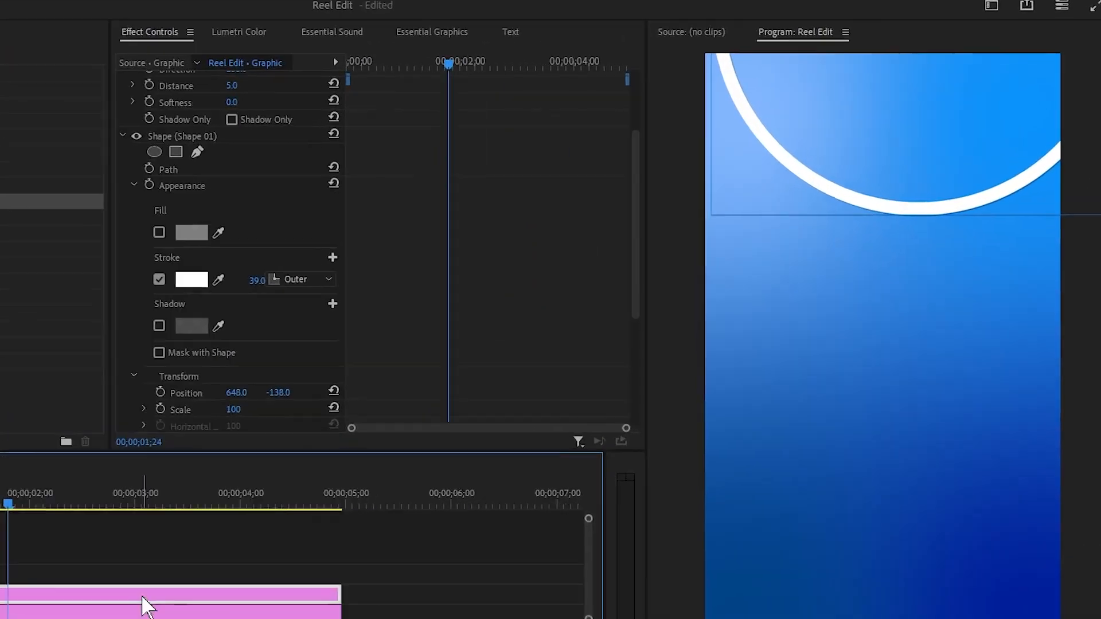
# - Set the circle's drop shadow to 100% opacity, 3° direction, 18 distance and 100 softness, and its blend mode to Soft Light
pyautogui.click(49, 137)
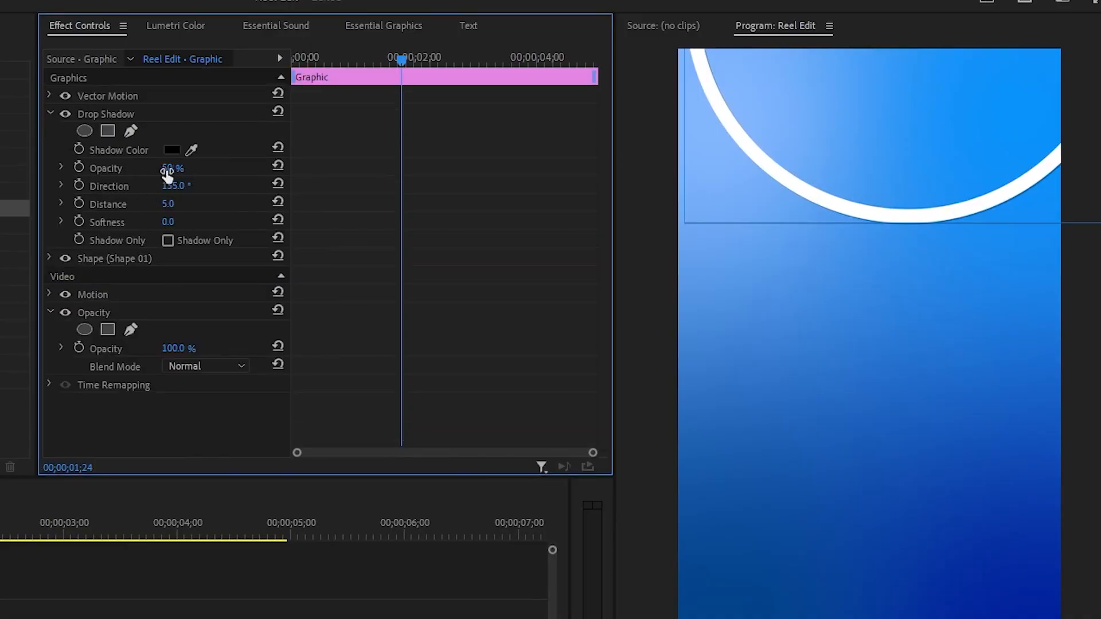
pyautogui.moveTo(167, 168); pyautogui.dragTo(186, 167)
pyautogui.moveTo(167, 204); pyautogui.dragTo(155, 186)
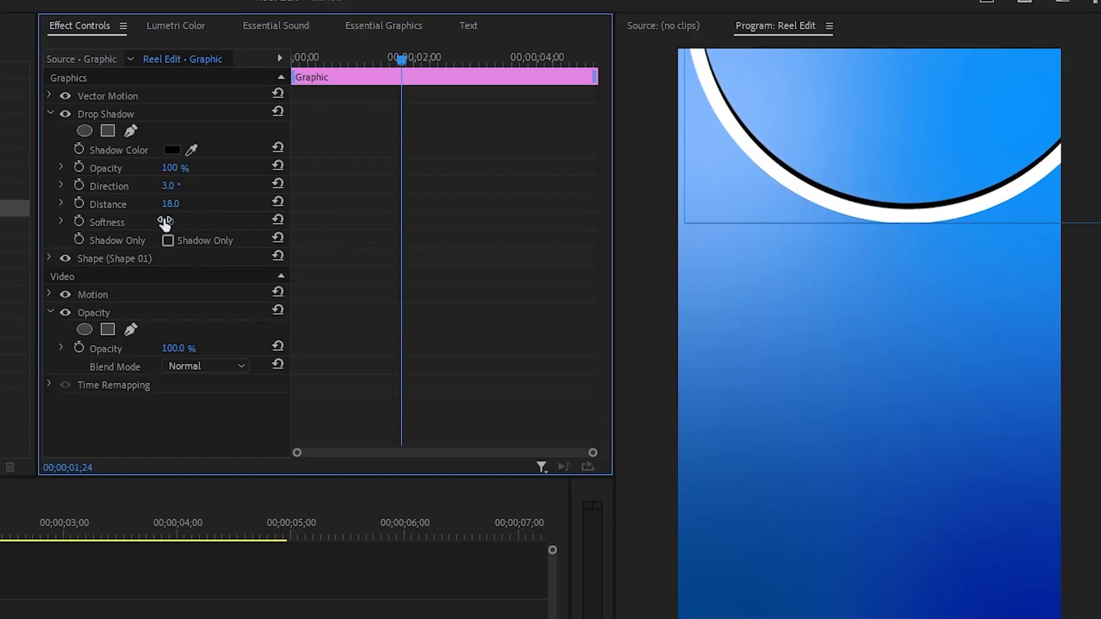
pyautogui.write('100')
pyautogui.press('Return')
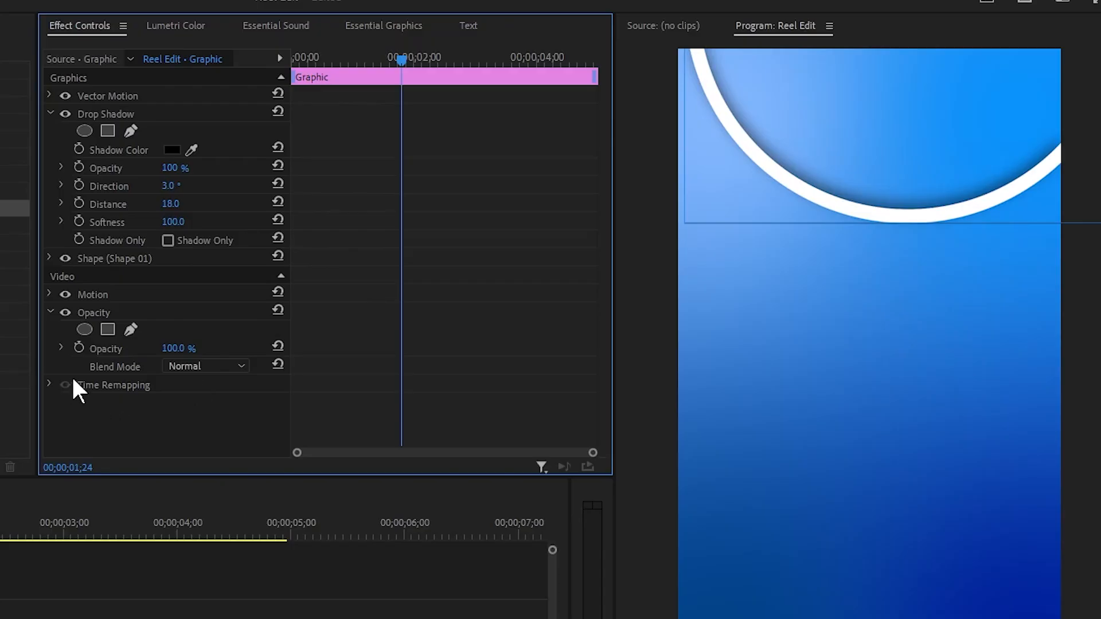
pyautogui.click(211, 366)
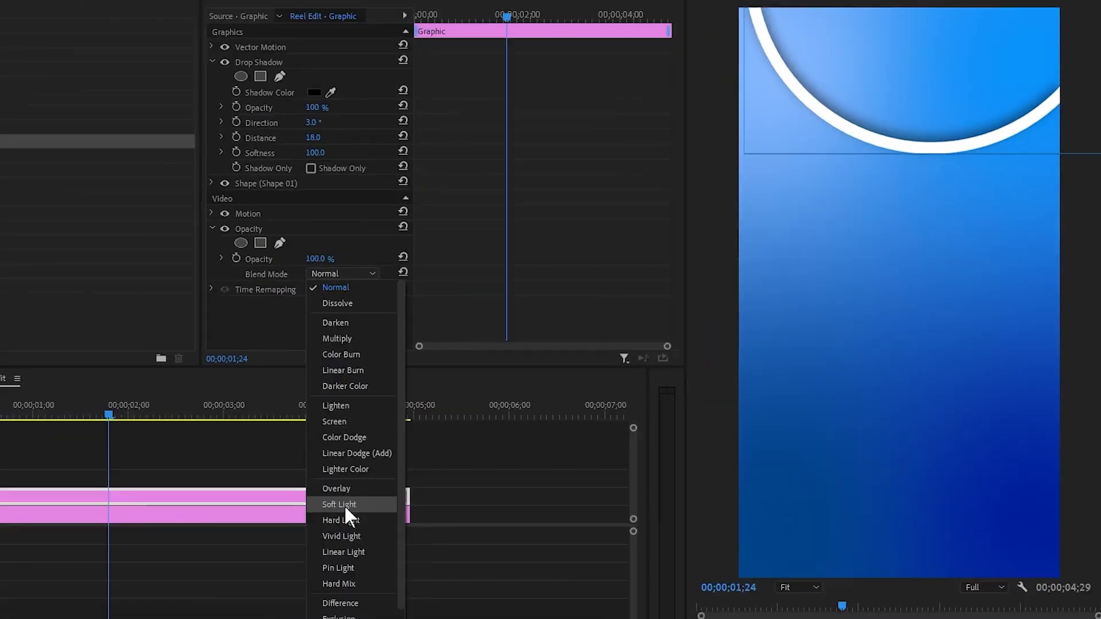
pyautogui.click(199, 542)
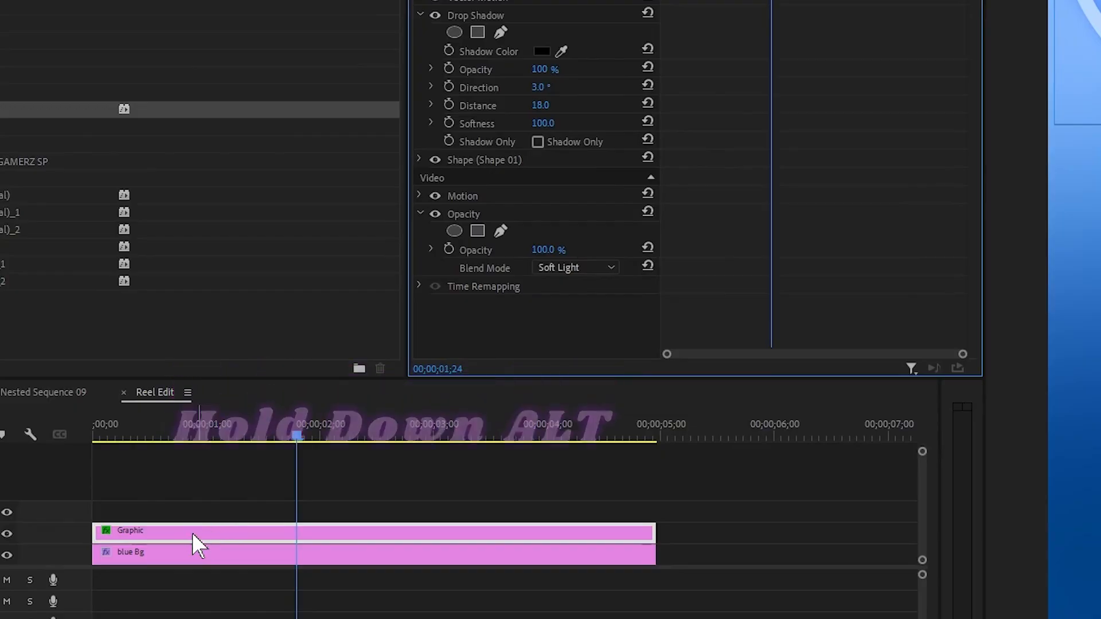
# - Duplicate the circle clip onto track V3 and move the copy's shape to position 436, 2009 at the frame's lower edge
pyautogui.moveTo(208, 536); pyautogui.dragTo(232, 508)
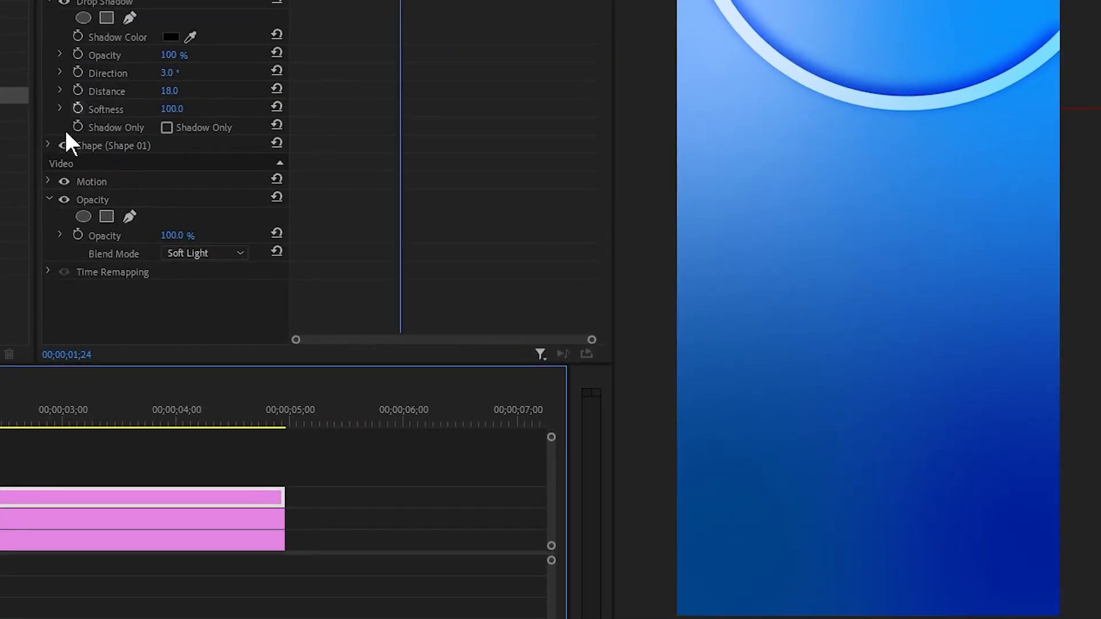
pyautogui.click(48, 147)
pyautogui.scroll(-5, 221, 206)
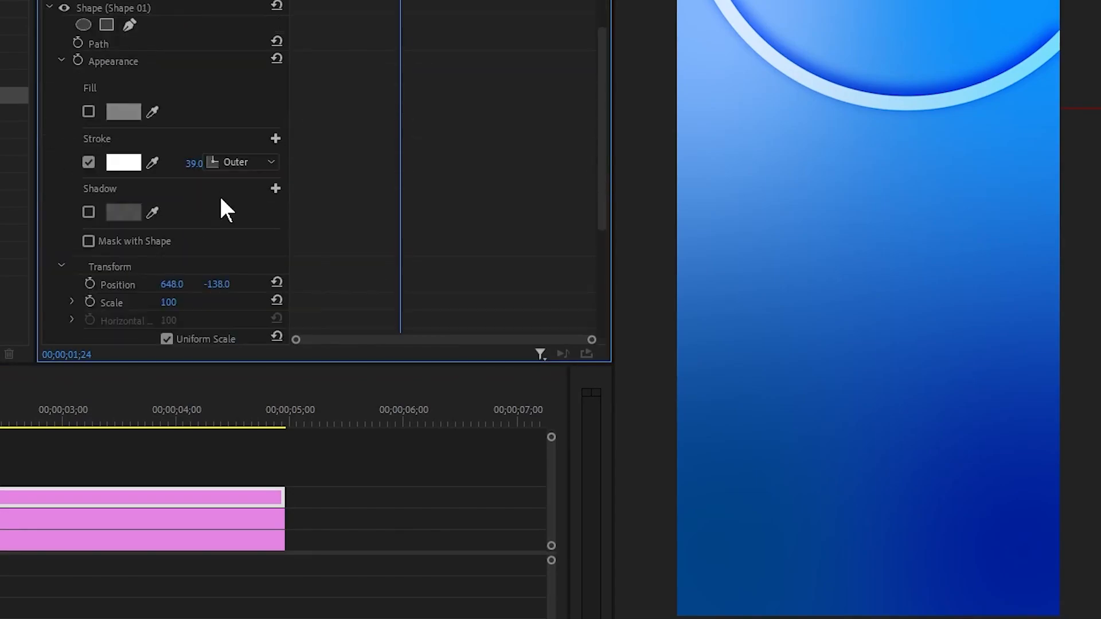
pyautogui.scroll(-1, 231, 222)
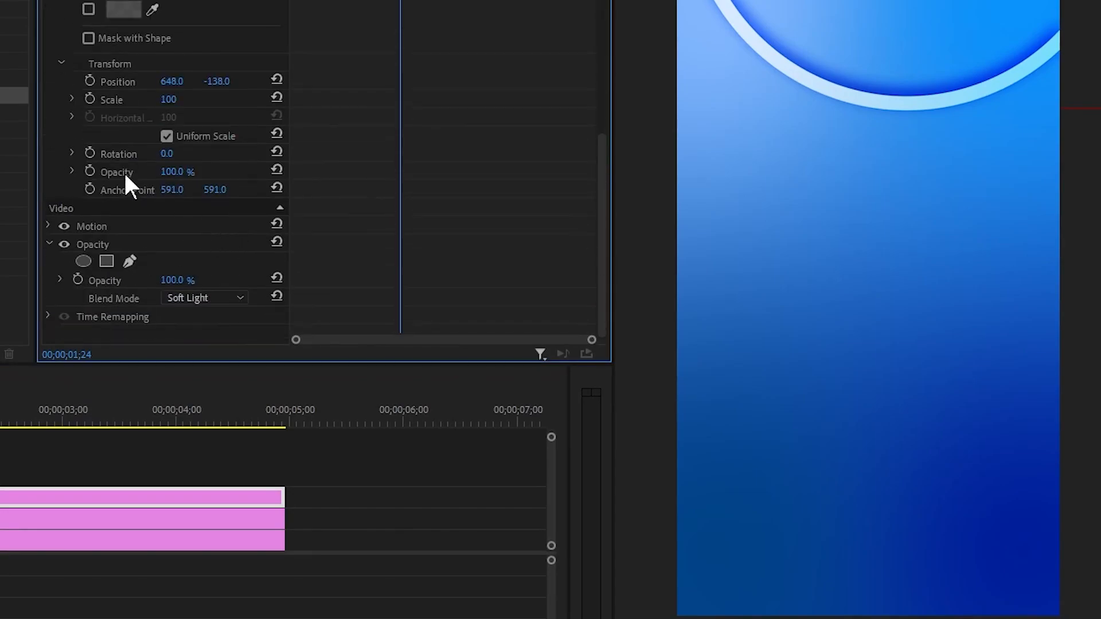
pyautogui.moveTo(229, 82); pyautogui.dragTo(843, 82)
pyautogui.moveTo(172, 80); pyautogui.dragTo(111, 81)
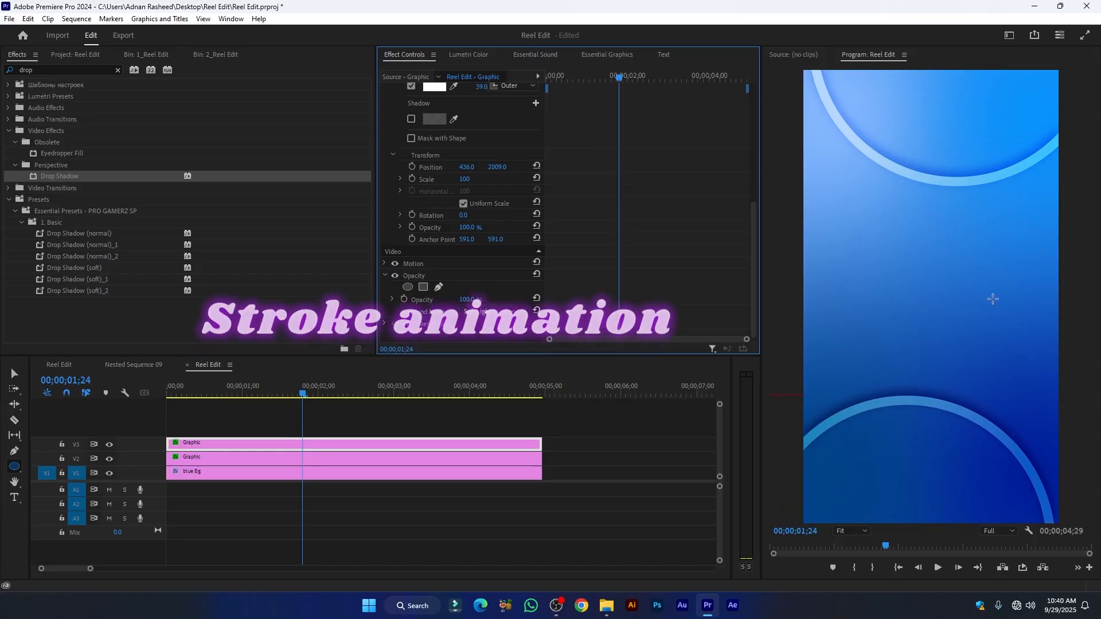
# - Add an ellipse mask to Shape 01 of the upper circle on V2 and reshape it to enclose the whole visible arc
pyautogui.click(226, 457)
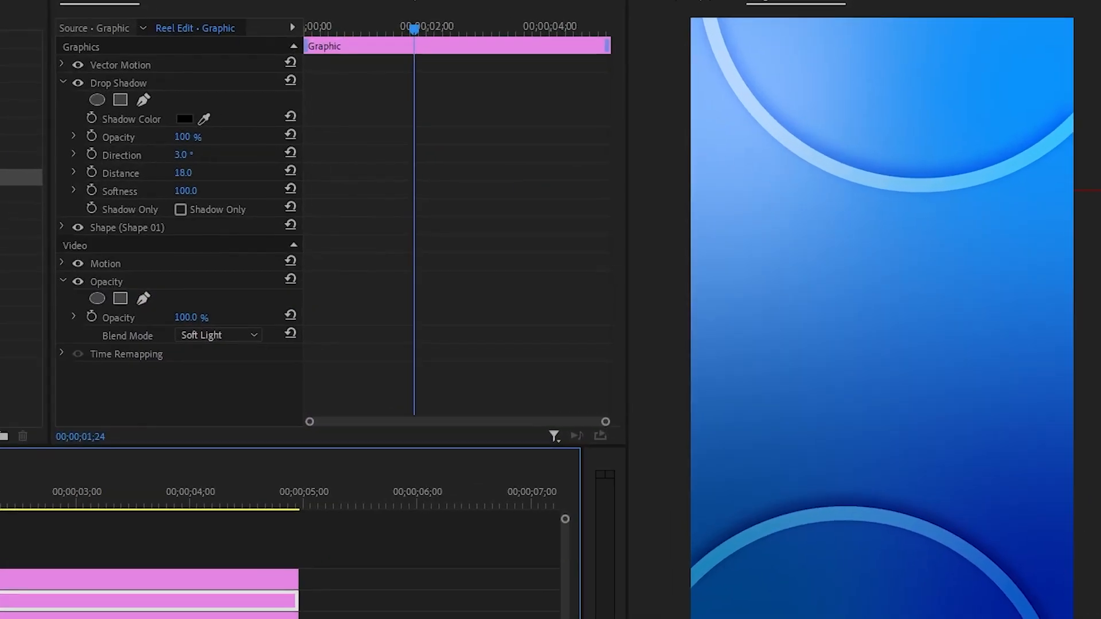
pyautogui.click(106, 236)
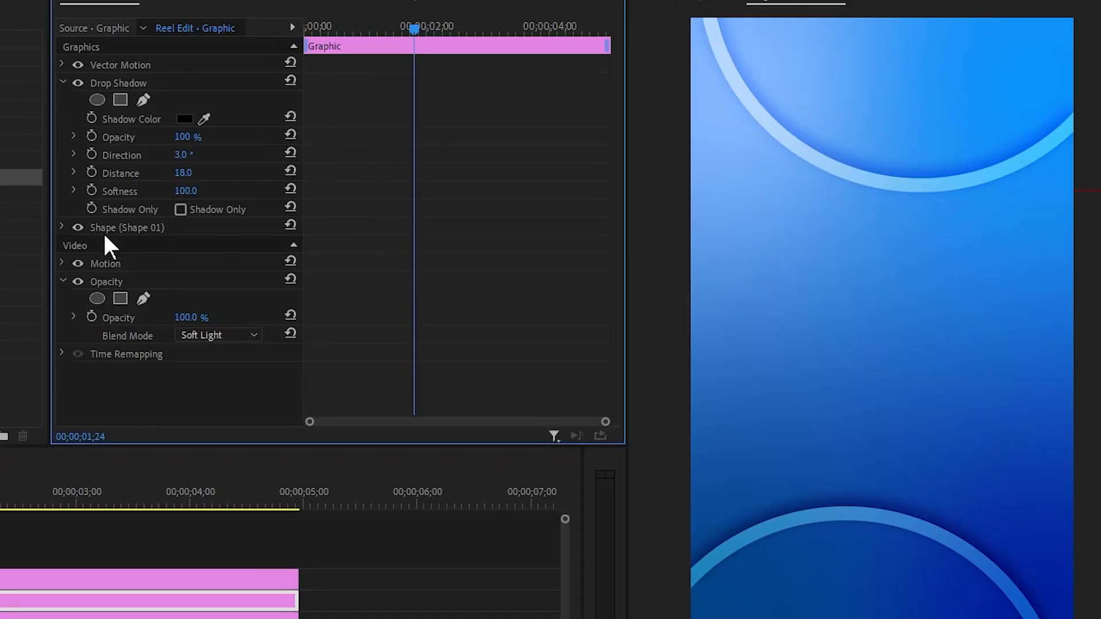
pyautogui.click(62, 228)
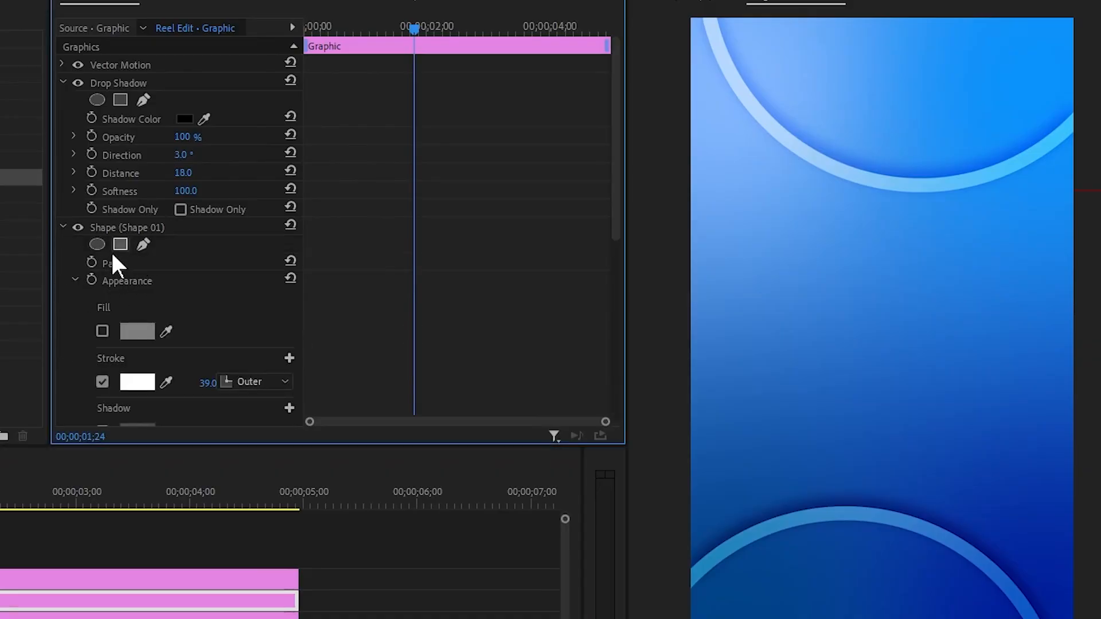
pyautogui.click(97, 245)
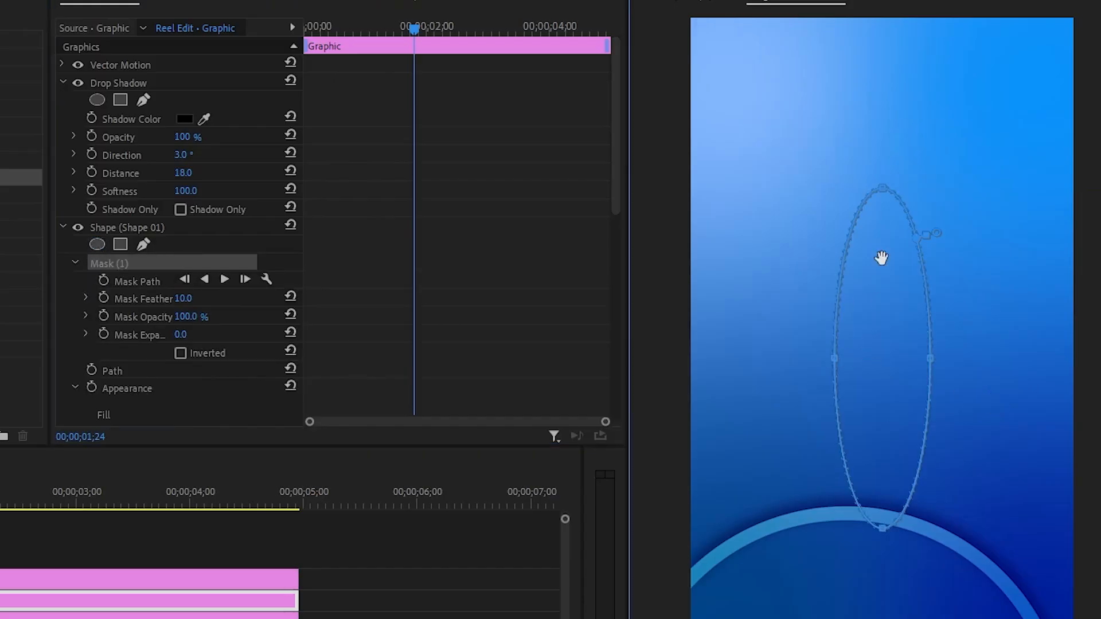
pyautogui.moveTo(879, 256); pyautogui.dragTo(683, 62)
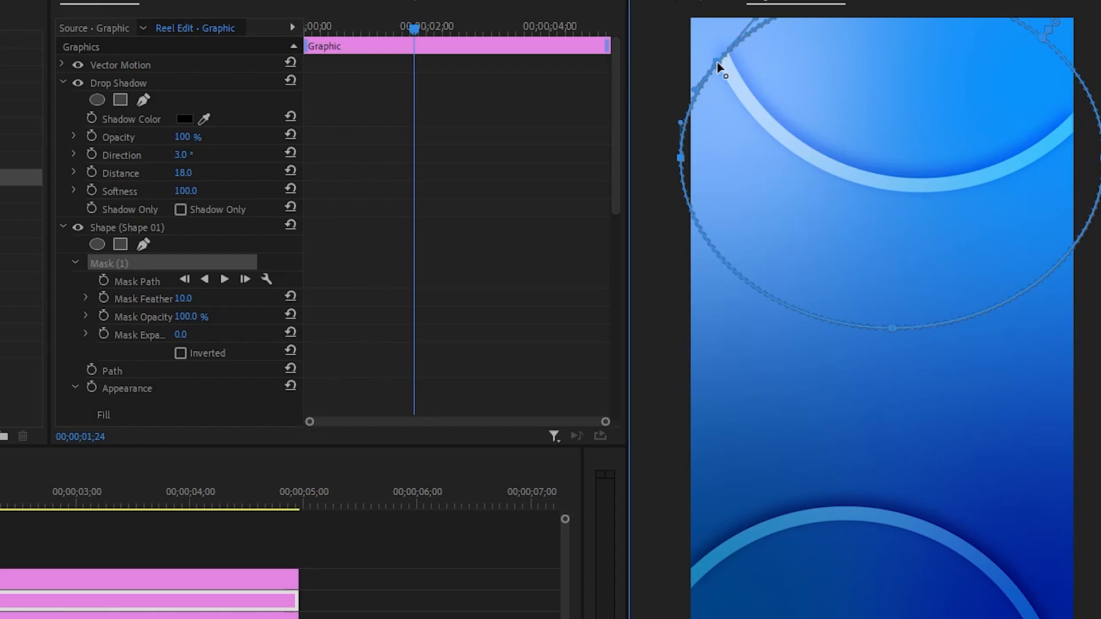
pyautogui.moveTo(717, 62); pyautogui.dragTo(683, 29)
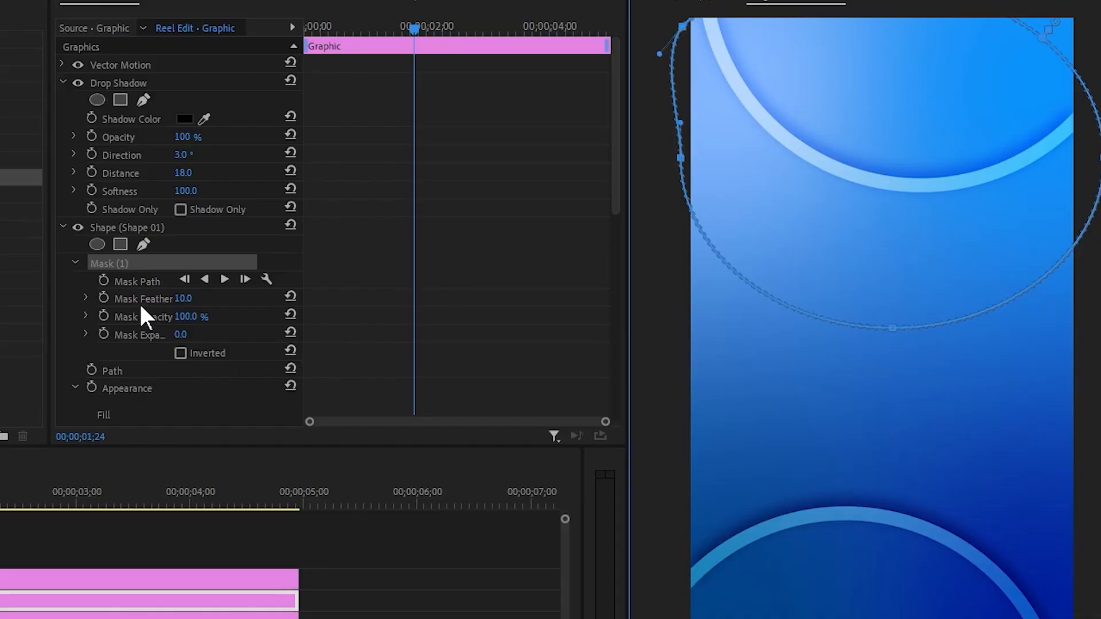
# - Animate the mask path, keyframing the full shape at 00;00;01;24 and its left points pulled across to the arc's right end at 00;00;00;00
pyautogui.click(103, 278)
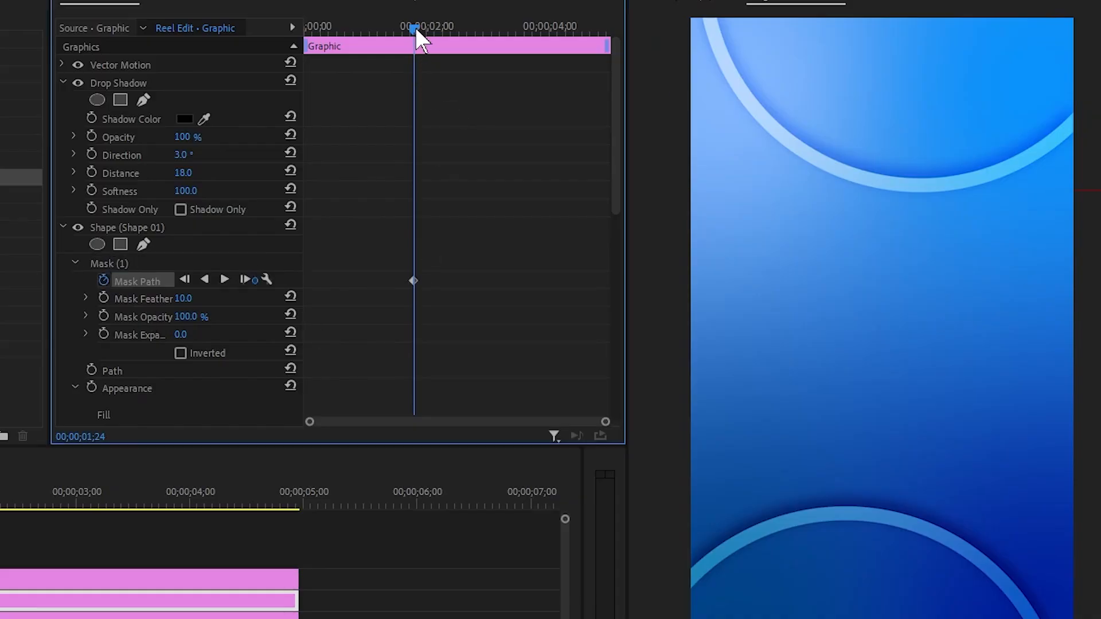
pyautogui.moveTo(415, 27); pyautogui.dragTo(239, 57)
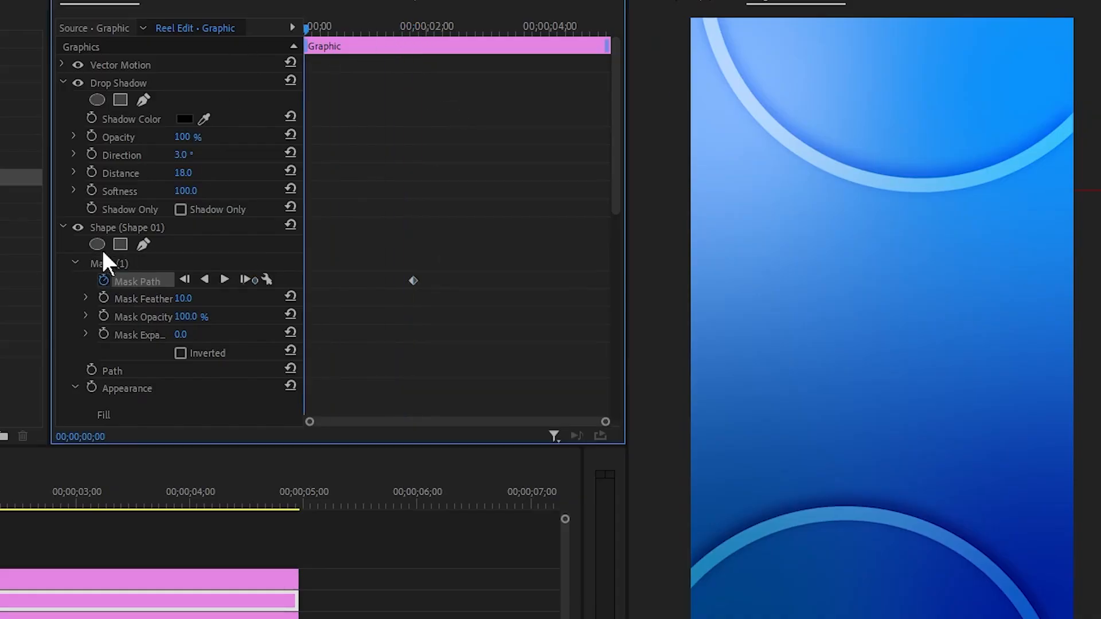
pyautogui.click(109, 264)
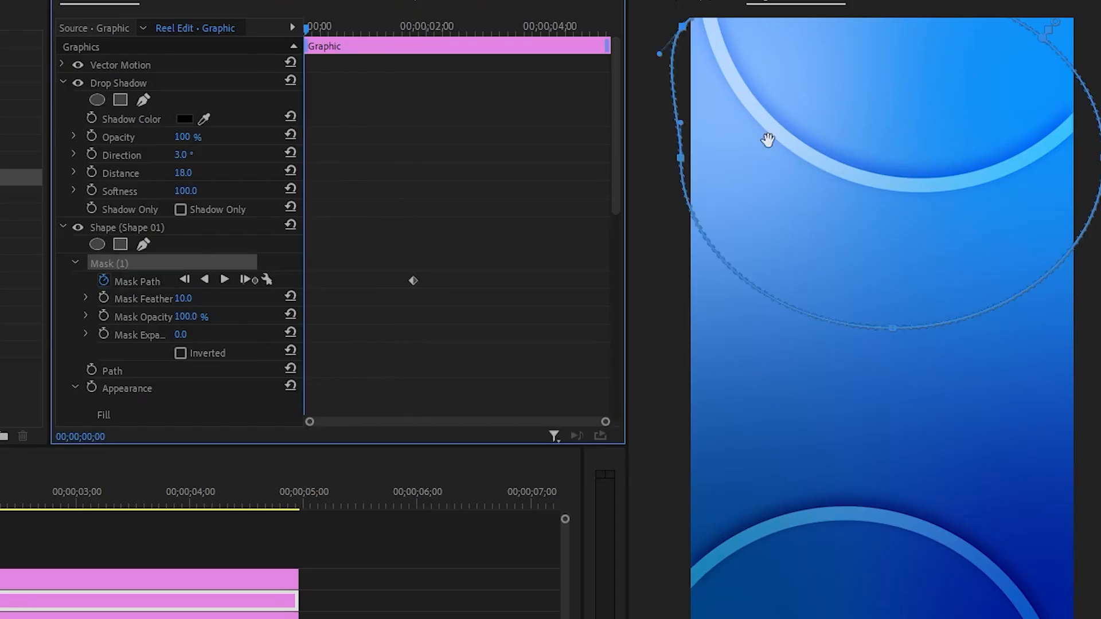
pyautogui.moveTo(681, 157); pyautogui.dragTo(1098, 127)
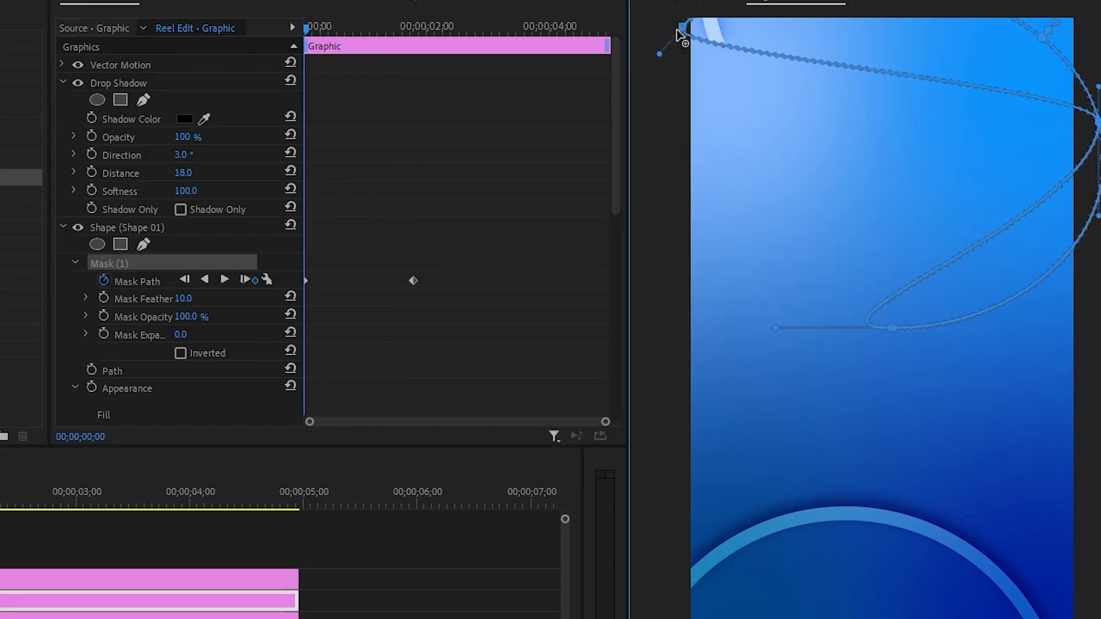
pyautogui.moveTo(314, 46); pyautogui.dragTo(351, 72)
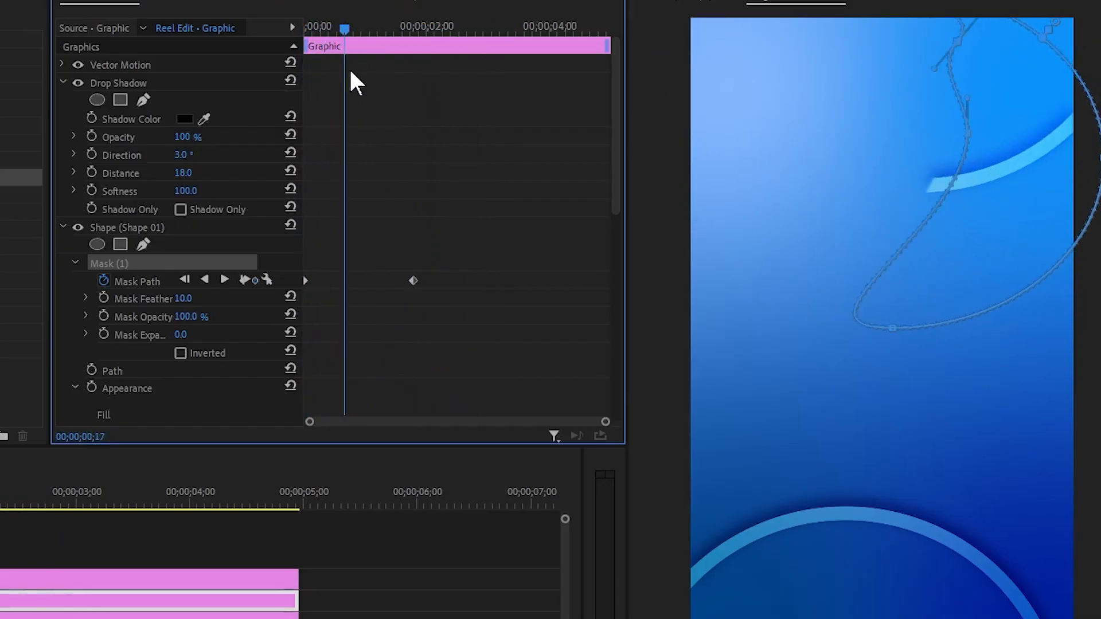
pyautogui.click(403, 51)
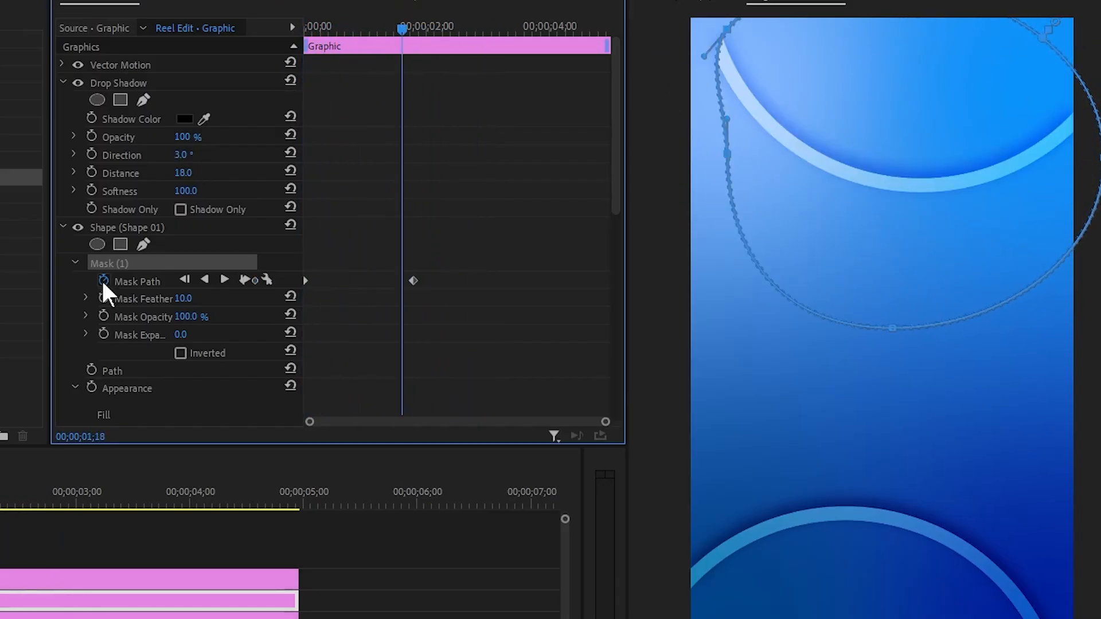
# - Set the mask feather of the upper circle on V2 to 67 and its clip opacity to 75%
pyautogui.moveTo(184, 298); pyautogui.dragTo(217, 299)
pyautogui.scroll(-3, 481, 285)
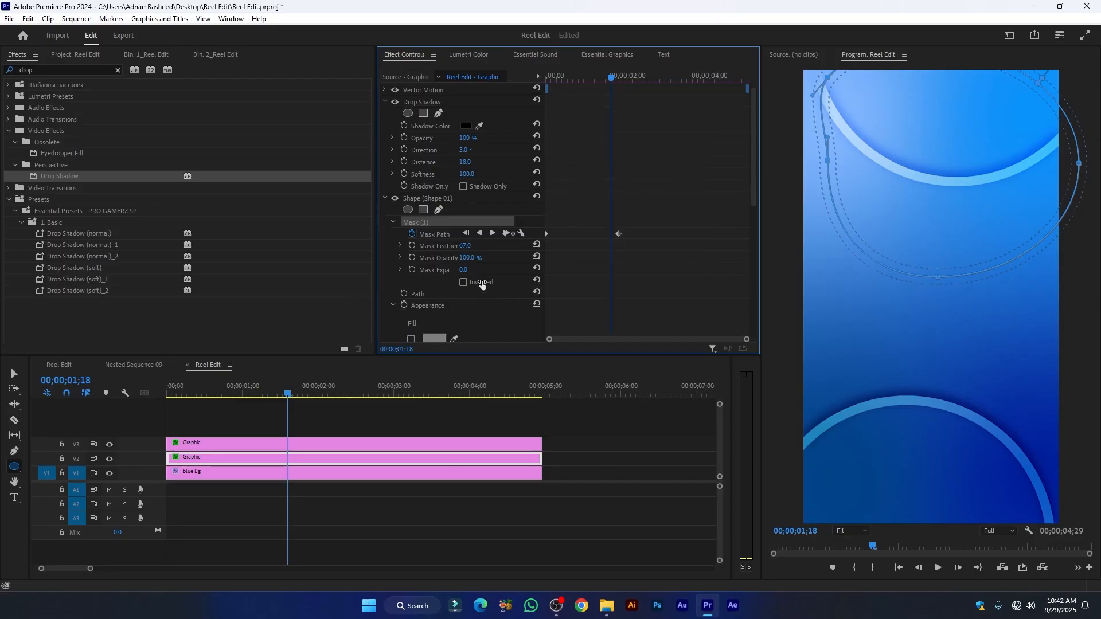
pyautogui.click(262, 463)
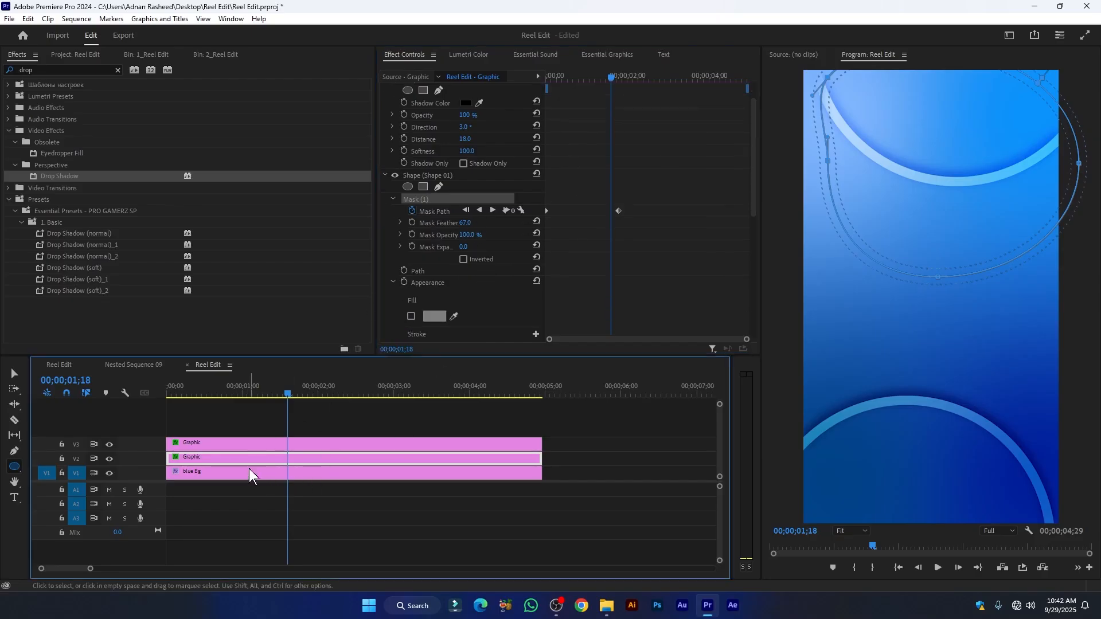
pyautogui.scroll(-5, 519, 307)
pyautogui.scroll(-7, 512, 304)
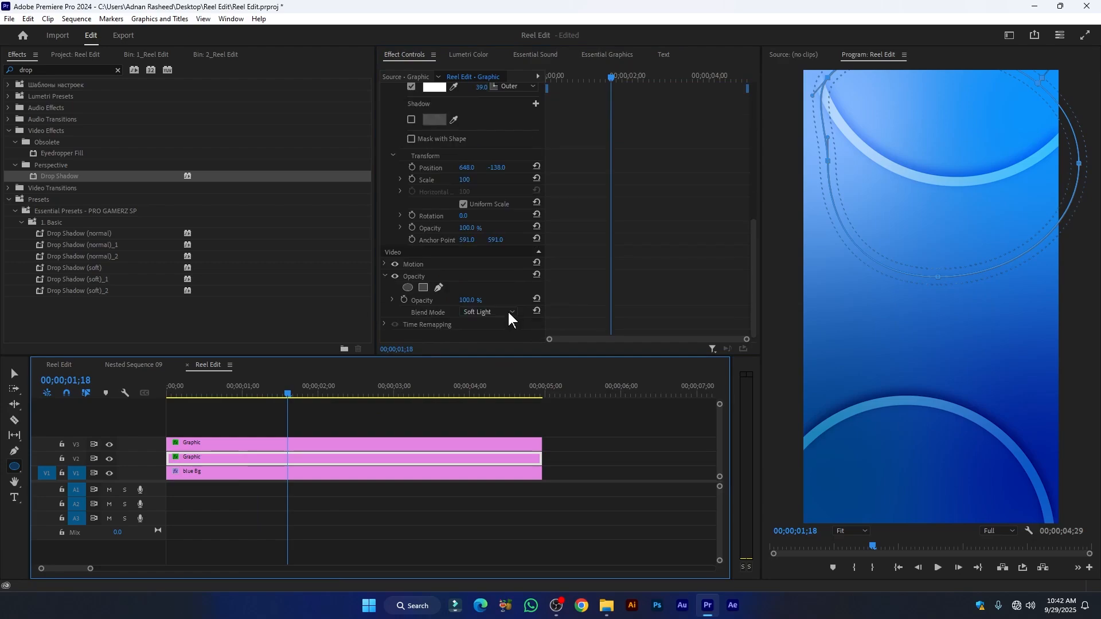
pyautogui.click(467, 300)
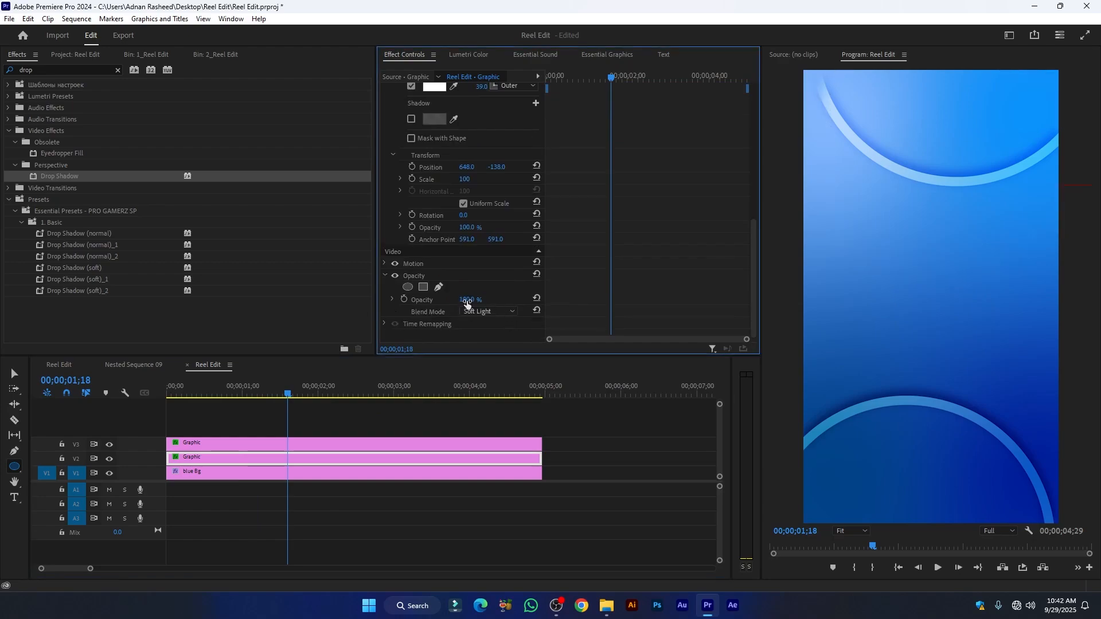
pyautogui.write('75')
pyautogui.press('Return')
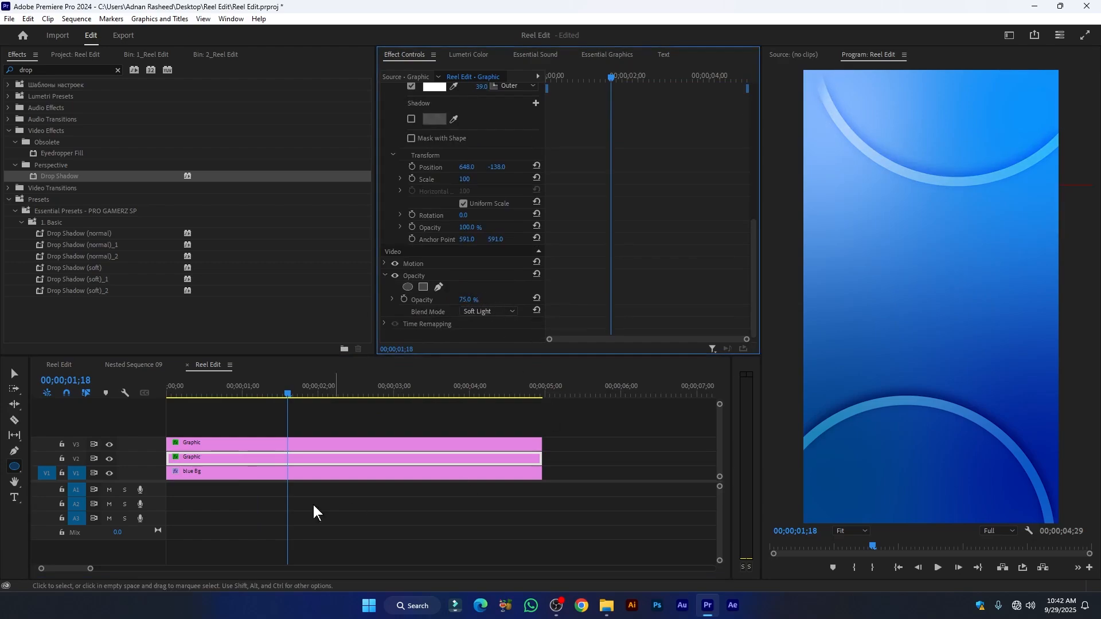
# - Set the clip opacity of the lower circle on V3 to 75%
pyautogui.click(259, 443)
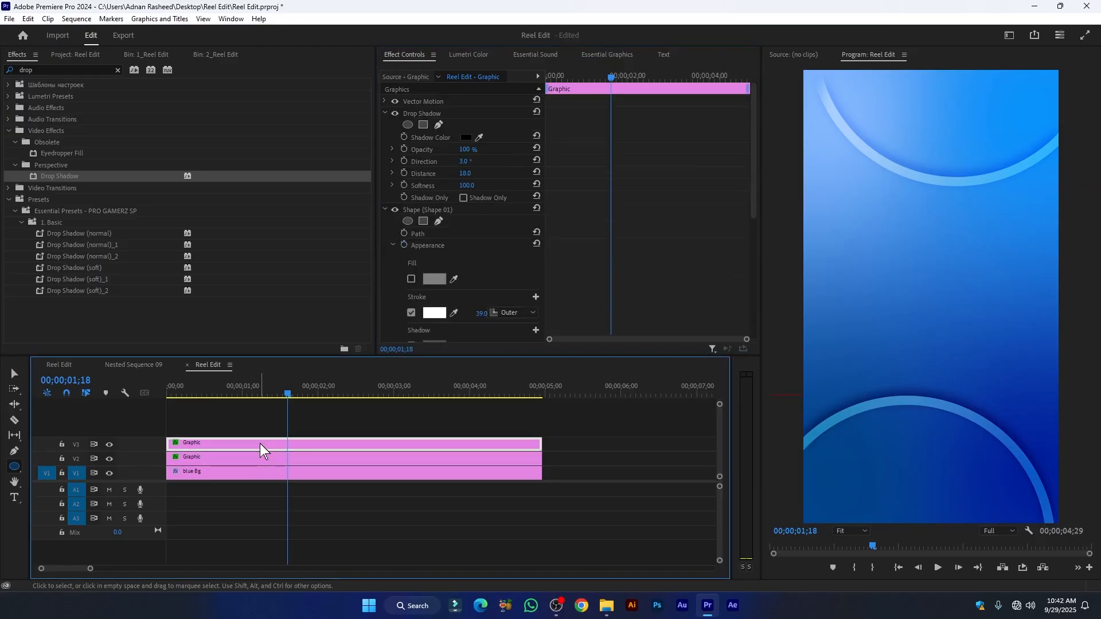
pyautogui.scroll(-5, 474, 287)
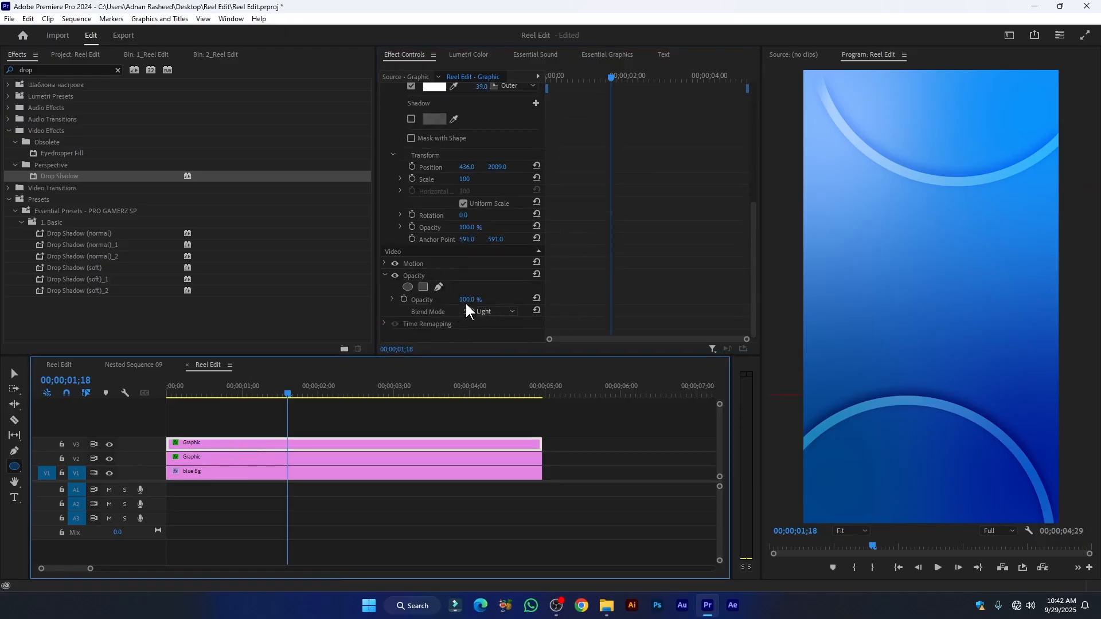
pyautogui.click(473, 299)
pyautogui.press('Return')
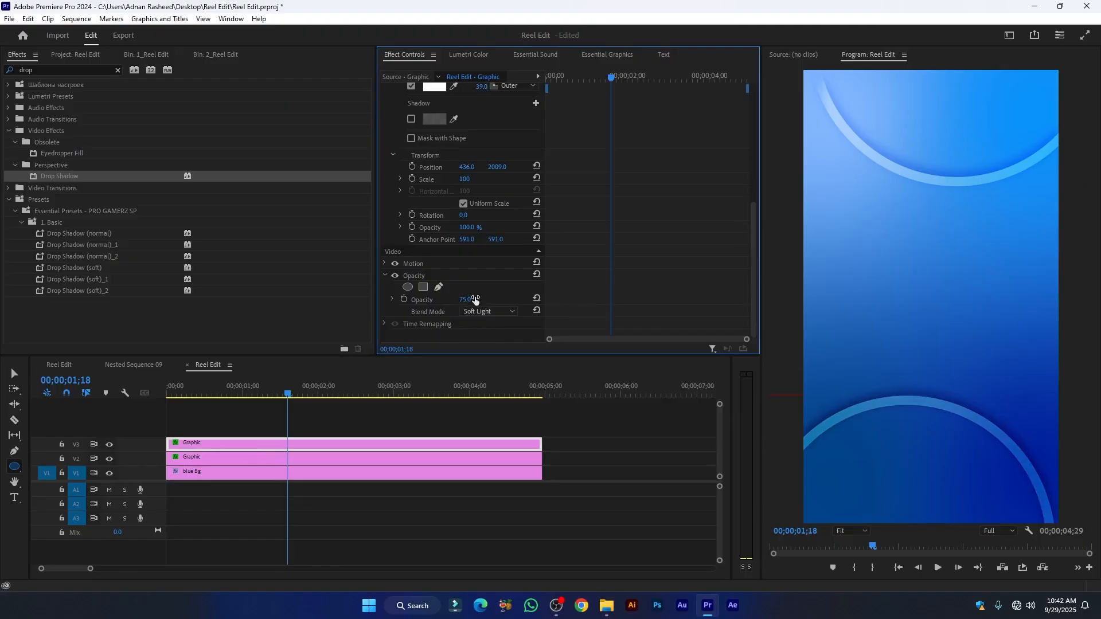
# - Add an ellipse mask to Shape 01 of the lower circle and reshape it to enclose the whole visible arc
pyautogui.click(267, 392)
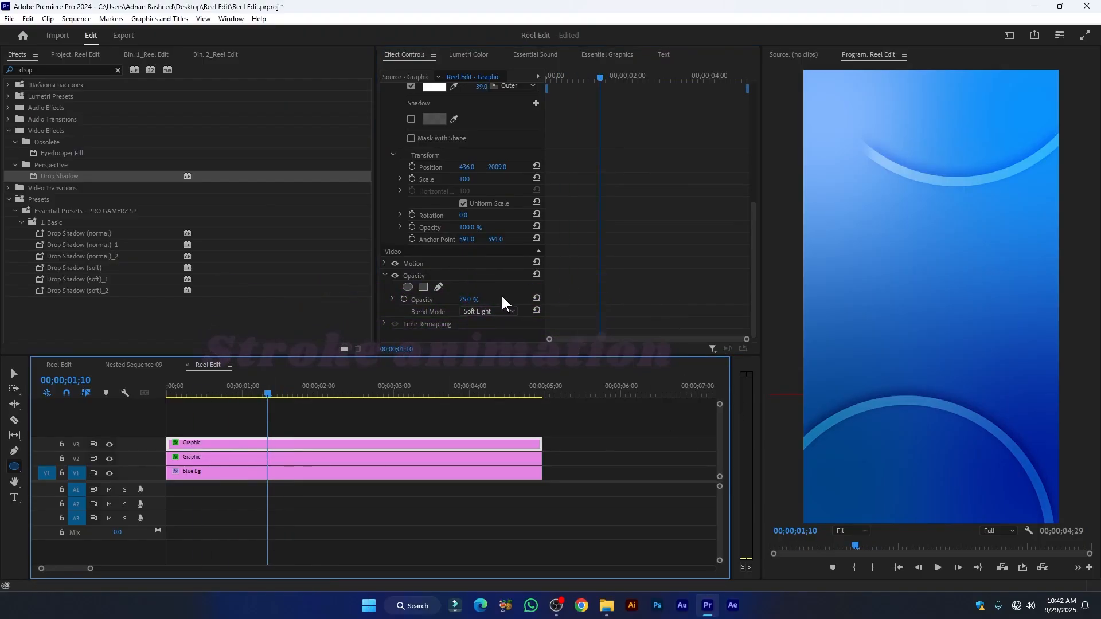
pyautogui.scroll(6, 407, 225)
pyautogui.scroll(-2, 504, 234)
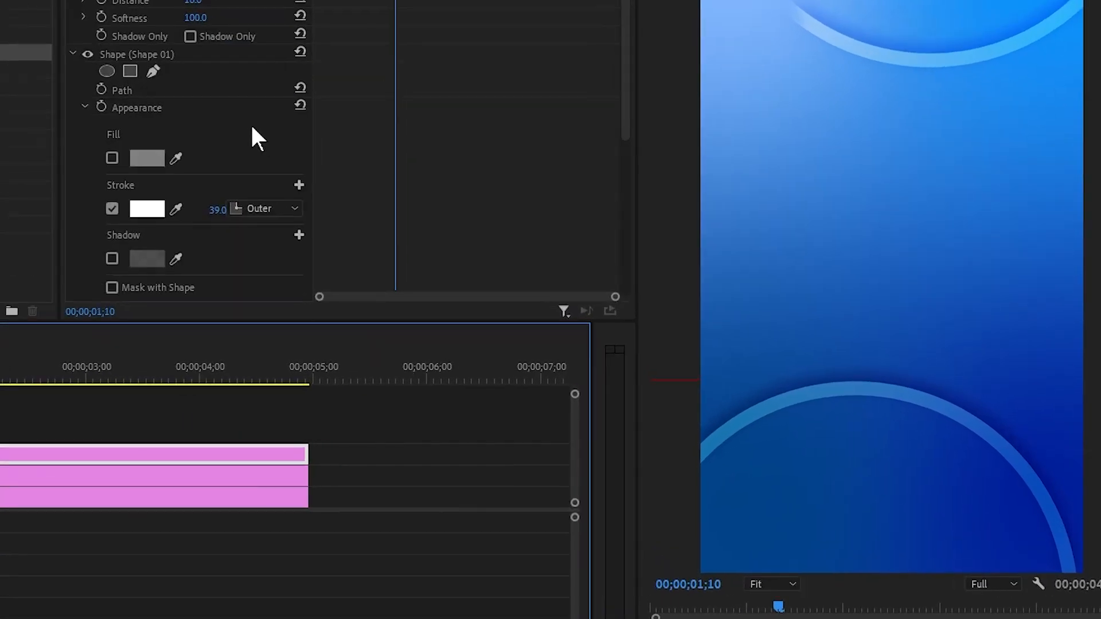
pyautogui.click(107, 72)
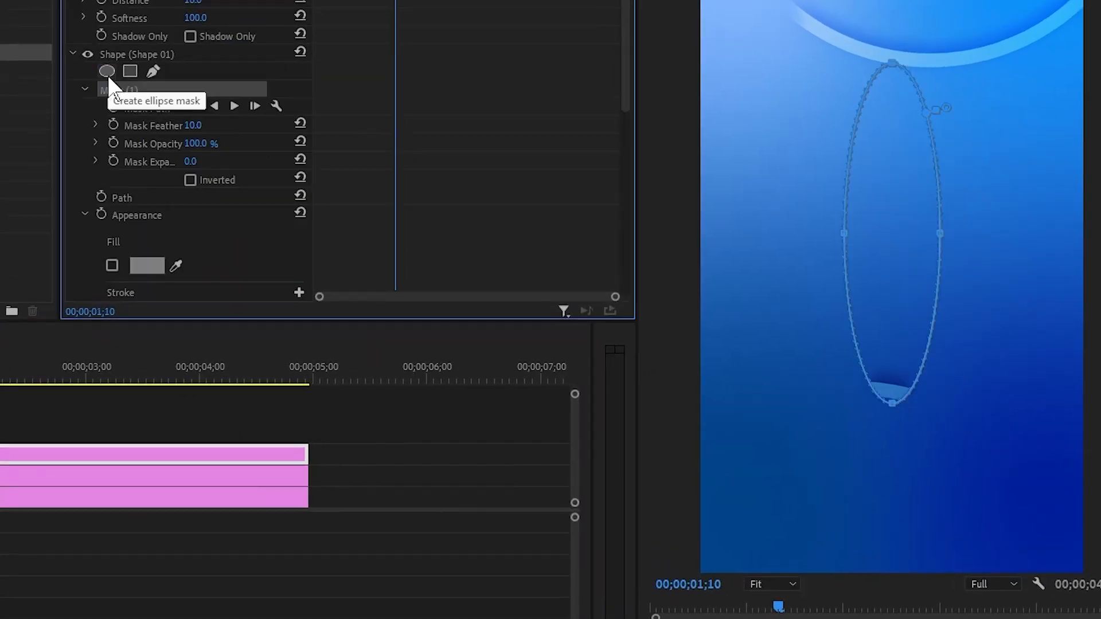
pyautogui.moveTo(883, 185); pyautogui.dragTo(1052, 381)
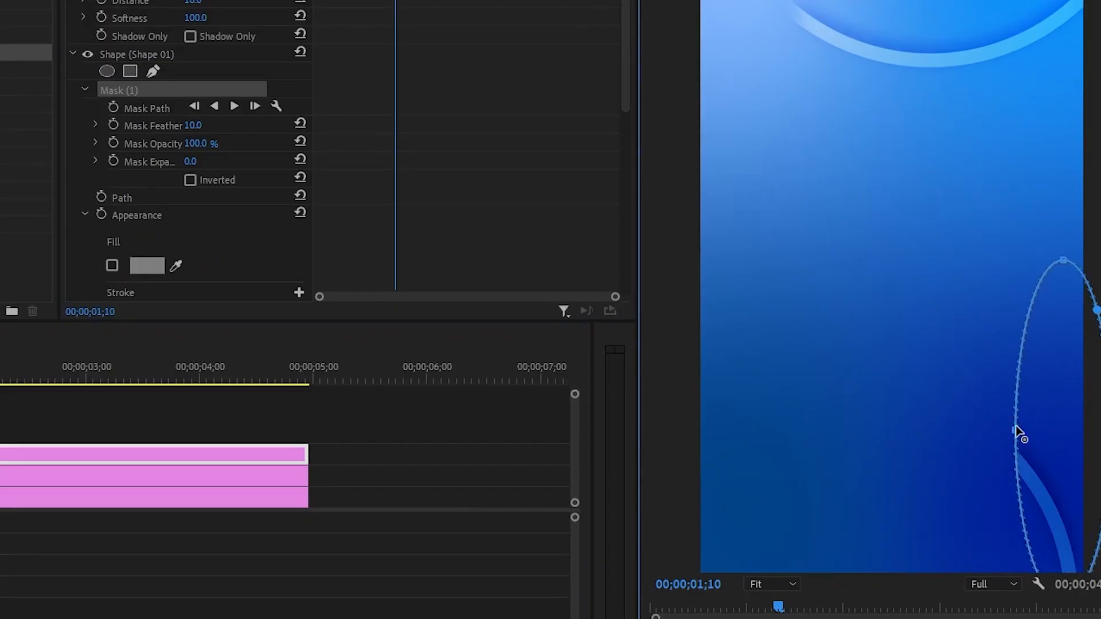
pyautogui.moveTo(1016, 436); pyautogui.dragTo(671, 431)
pyautogui.moveTo(906, 263); pyautogui.dragTo(882, 330)
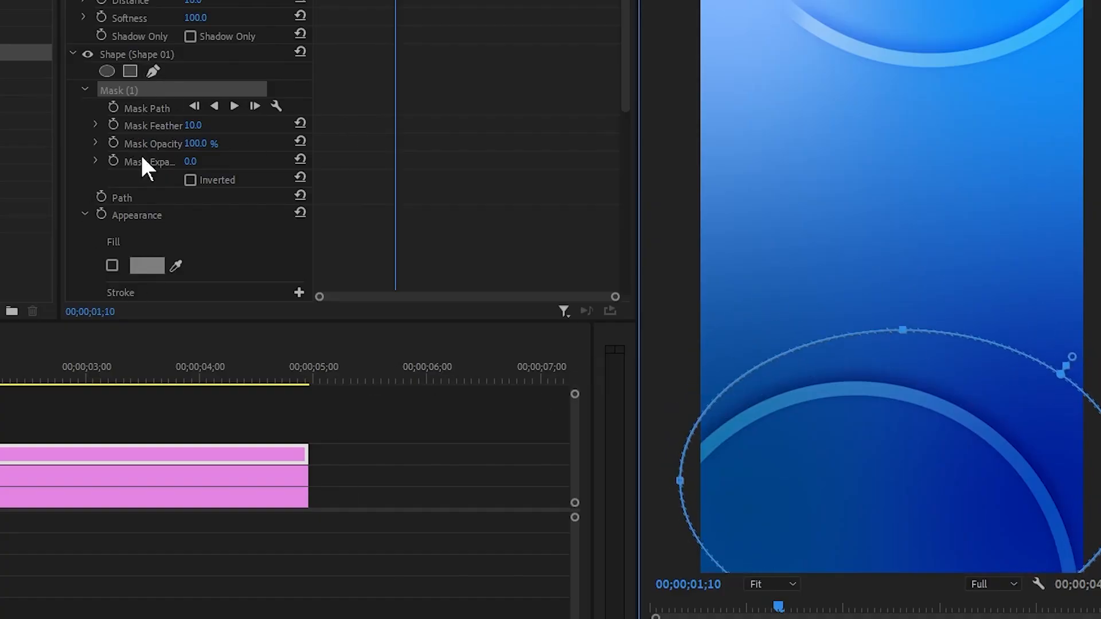
# - Keyframe the lower circle's mask path with the full shape at 00;00;01;10 and its left point pulled past the frame's right edge at 00;00;00;00
pyautogui.click(114, 108)
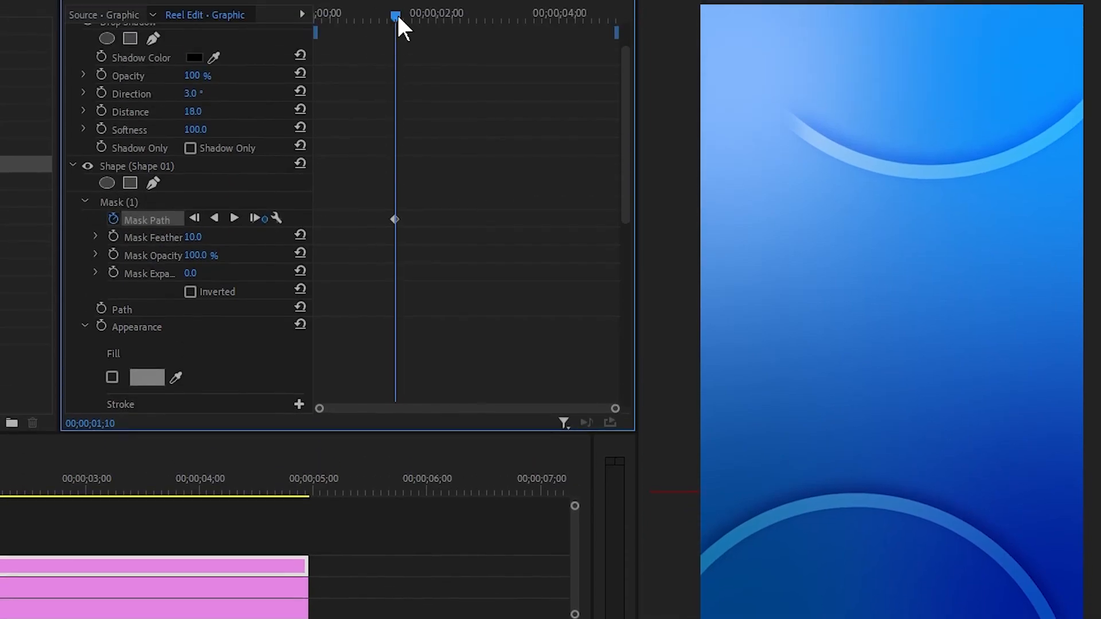
pyautogui.moveTo(397, 12); pyautogui.dragTo(274, 18)
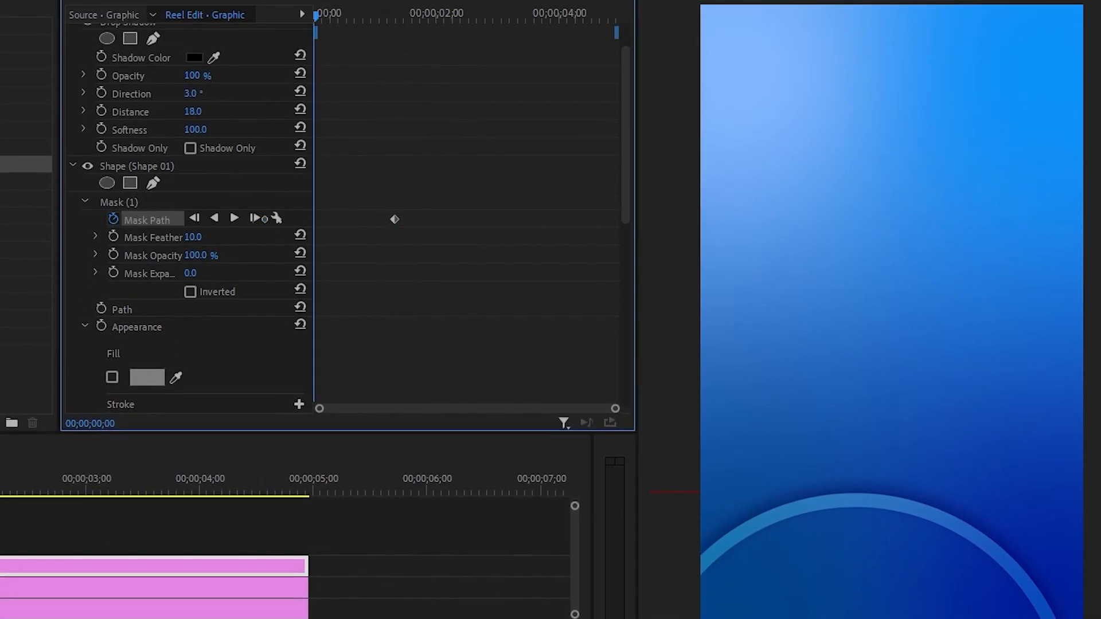
pyautogui.click(122, 202)
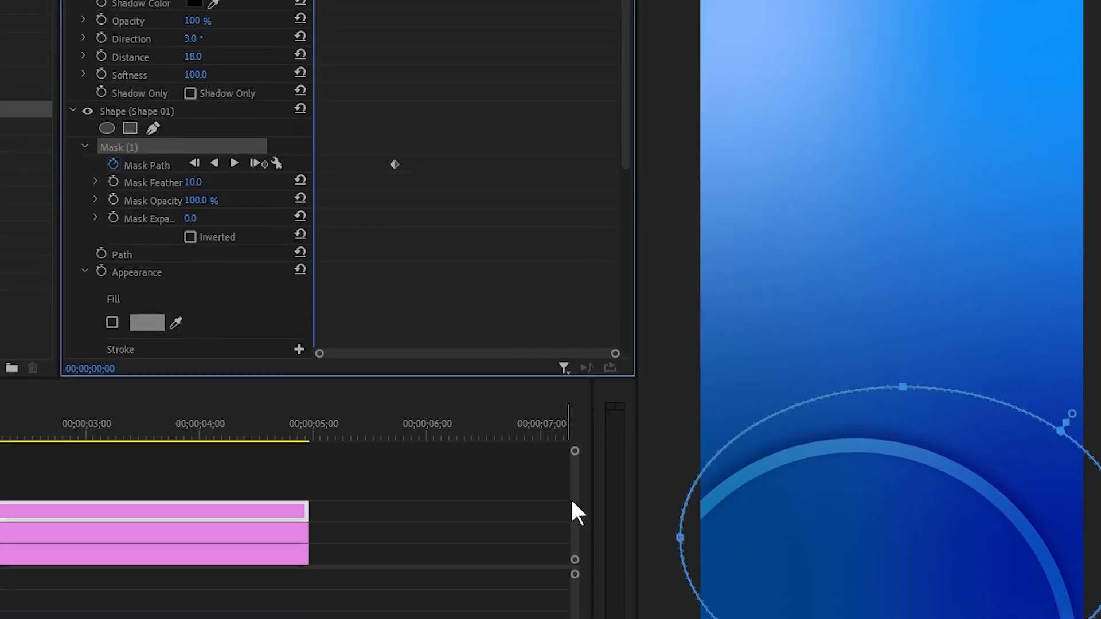
pyautogui.moveTo(678, 508); pyautogui.dragTo(1089, 505)
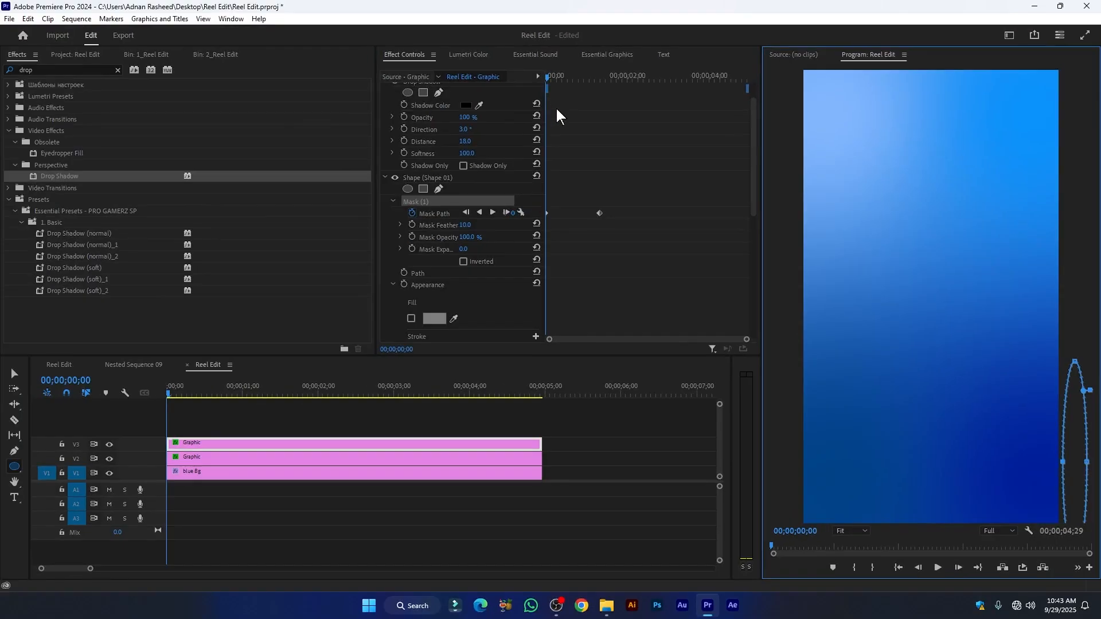
# - Move the upper circle's full-shape mask path keyframe to 00;00;01;10, matching the lower circle's timing
pyautogui.moveTo(549, 77); pyautogui.dragTo(603, 92)
pyautogui.click(249, 459)
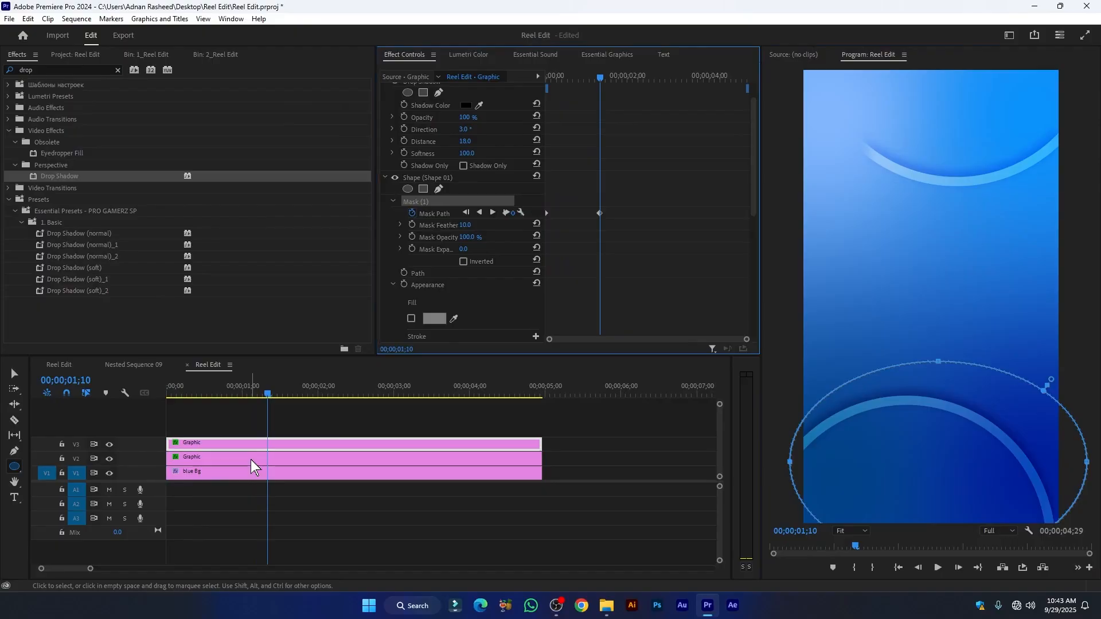
pyautogui.moveTo(617, 246); pyautogui.dragTo(603, 247)
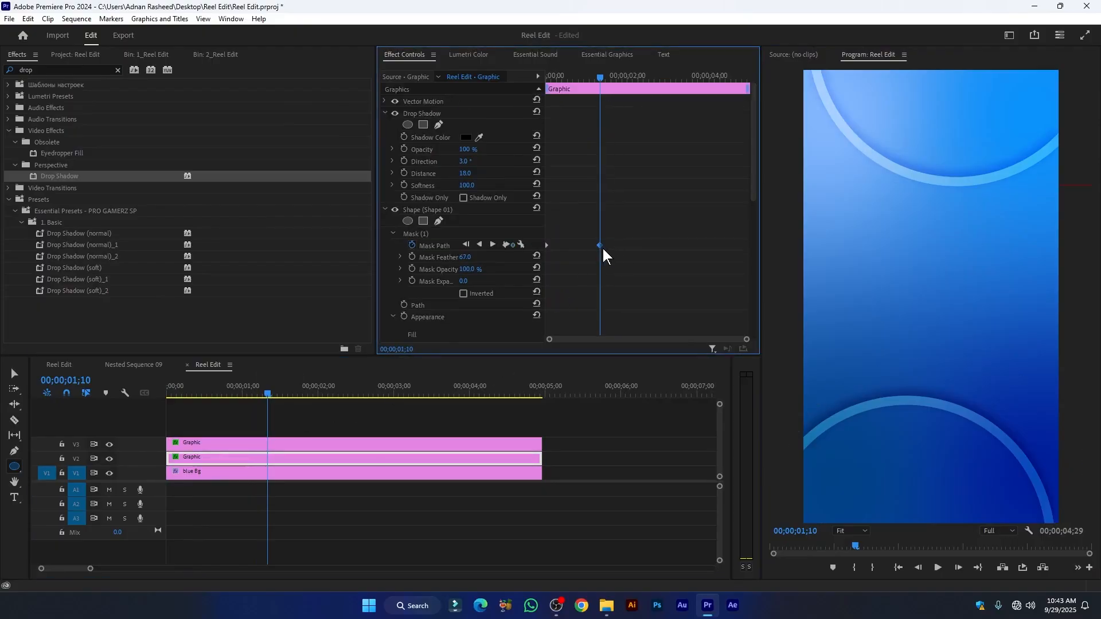
# - Reverse the lower circle's reveal by reshaping its mask at 00;00;00;00 into a narrow sliver just outside the frame's left edge
pyautogui.click(267, 448)
pyautogui.click(628, 77)
pyautogui.moveTo(628, 76); pyautogui.dragTo(601, 77)
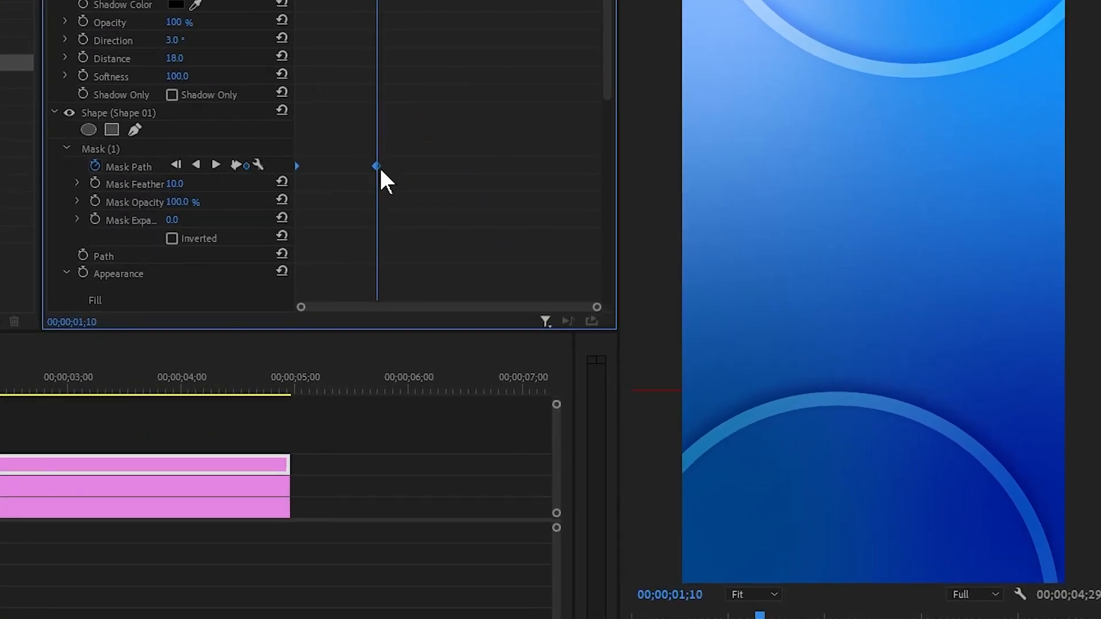
pyautogui.click(112, 153)
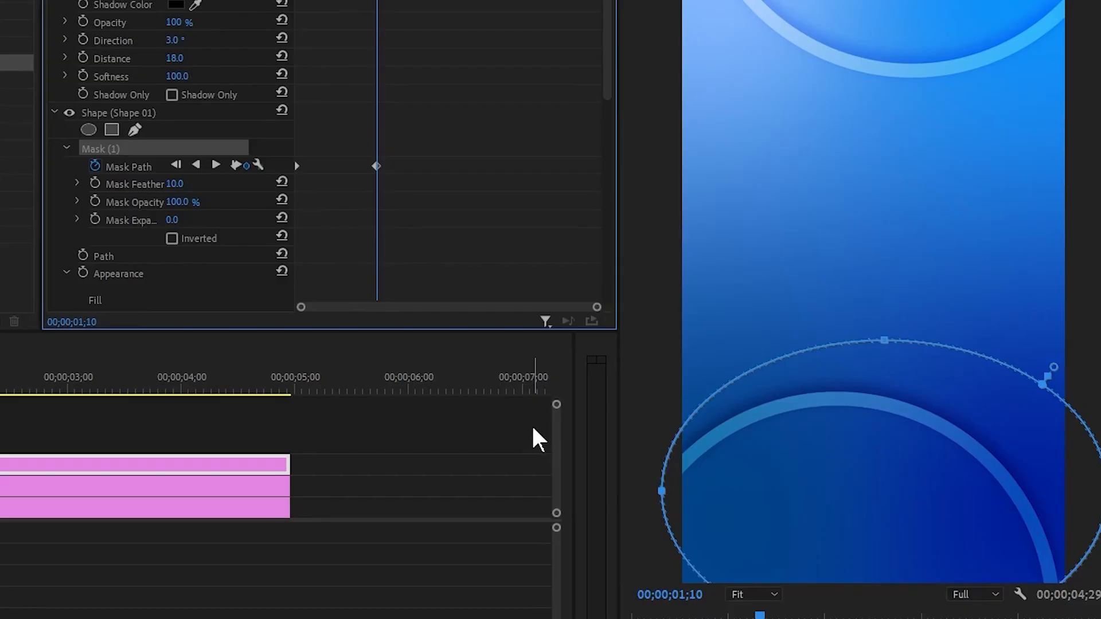
pyautogui.hotkey('shift', '4')
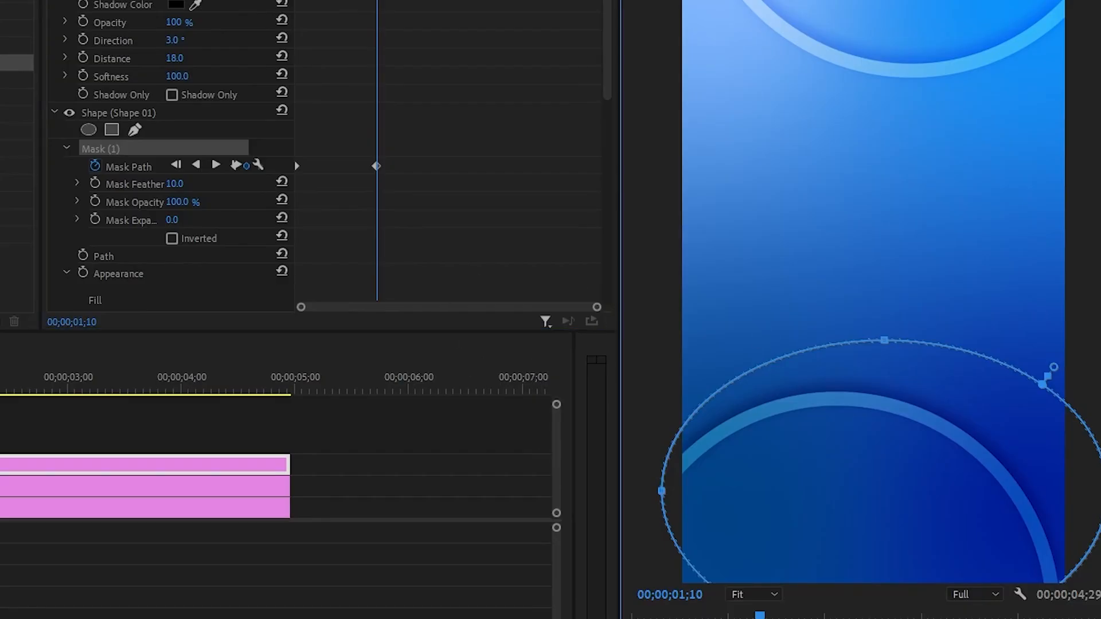
pyautogui.moveTo(401, 2); pyautogui.dragTo(301, 5)
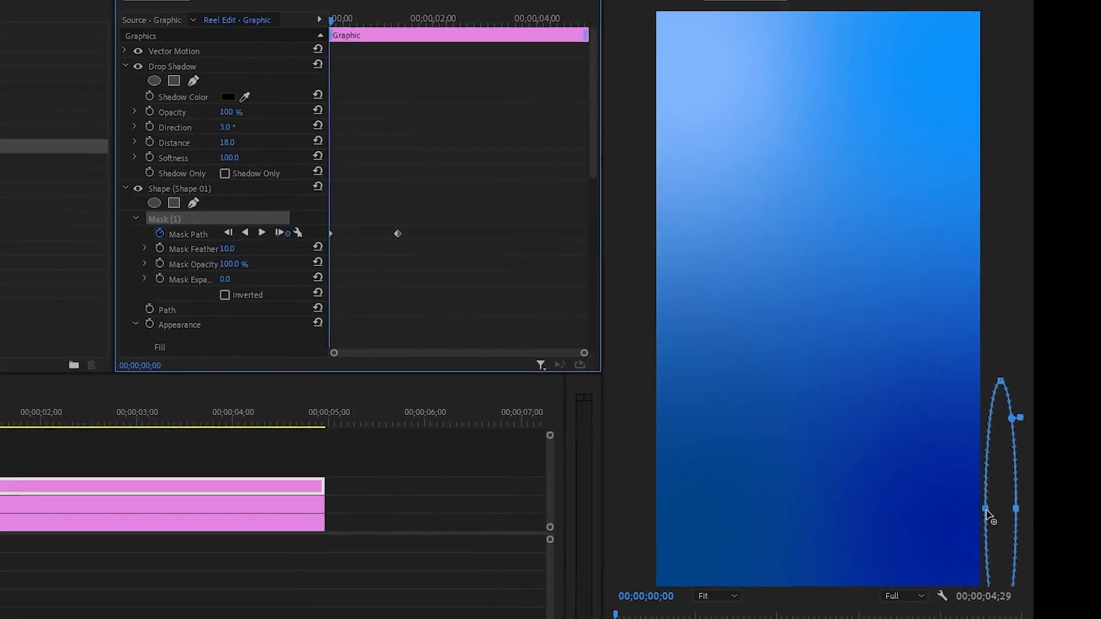
pyautogui.moveTo(979, 507); pyautogui.dragTo(633, 491)
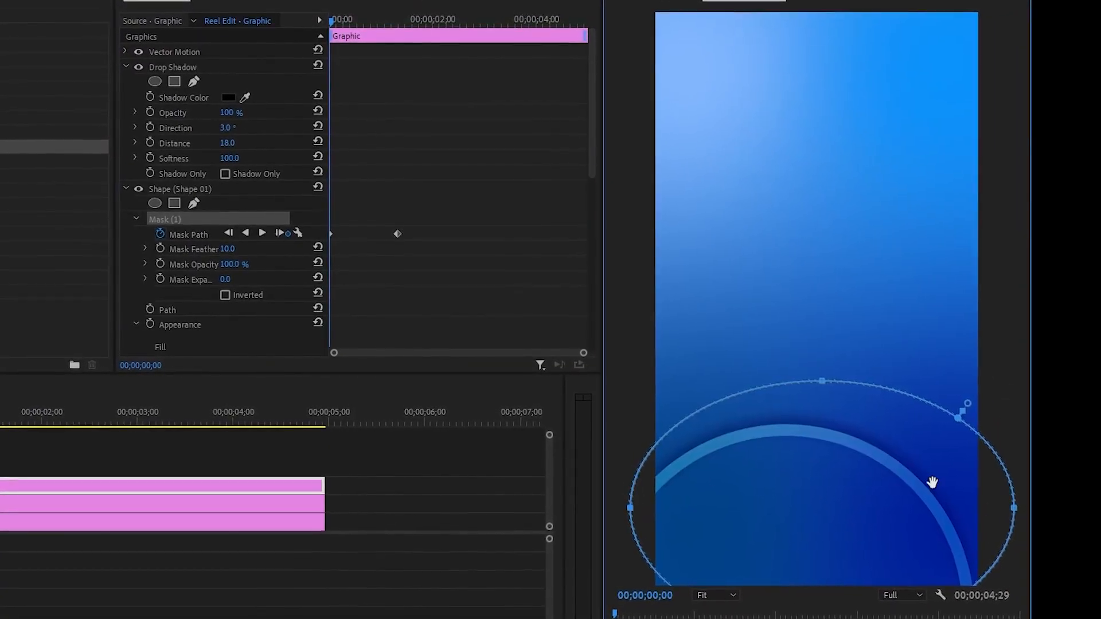
pyautogui.moveTo(1013, 507); pyautogui.dragTo(654, 451)
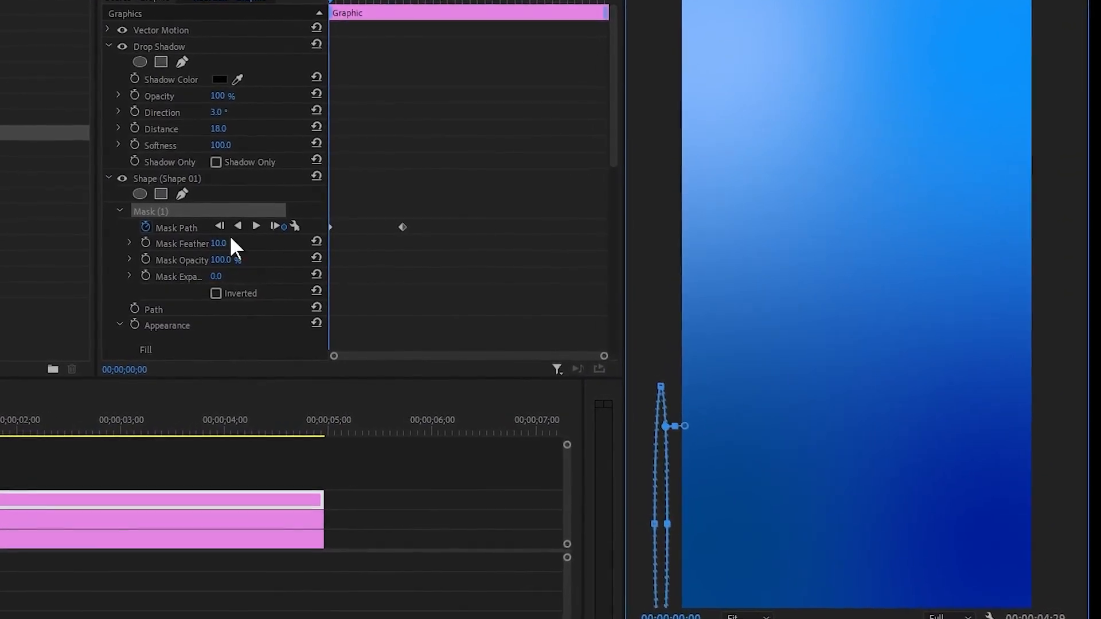
# - Set the lower circle's mask feather to 66 and its drop shadow direction to -198°
pyautogui.moveTo(210, 247); pyautogui.dragTo(250, 249)
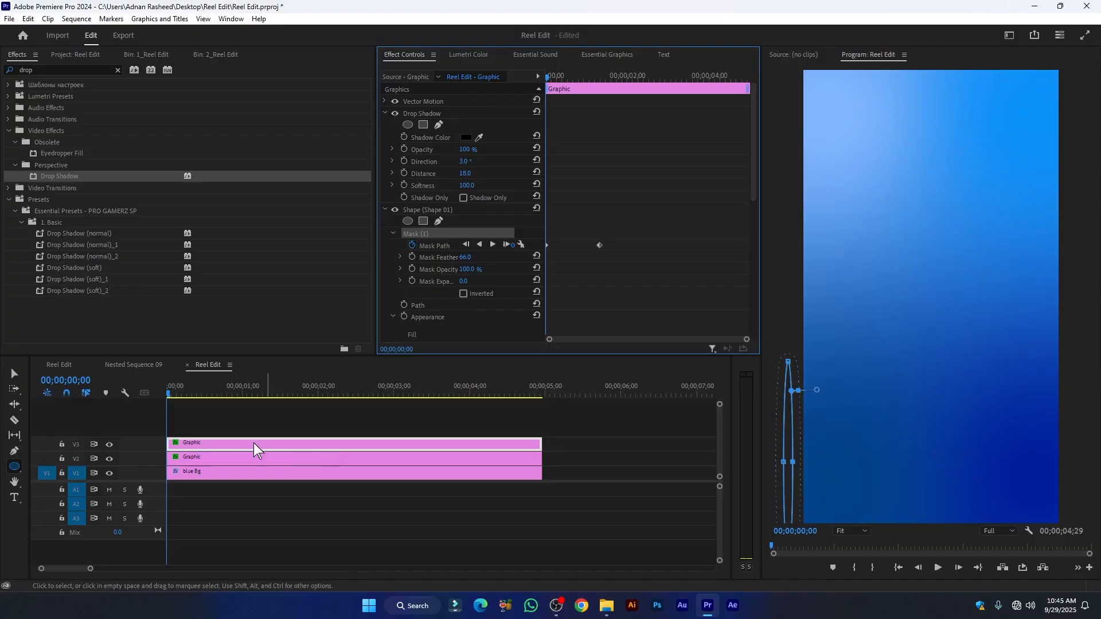
pyautogui.moveTo(184, 391); pyautogui.dragTo(350, 403)
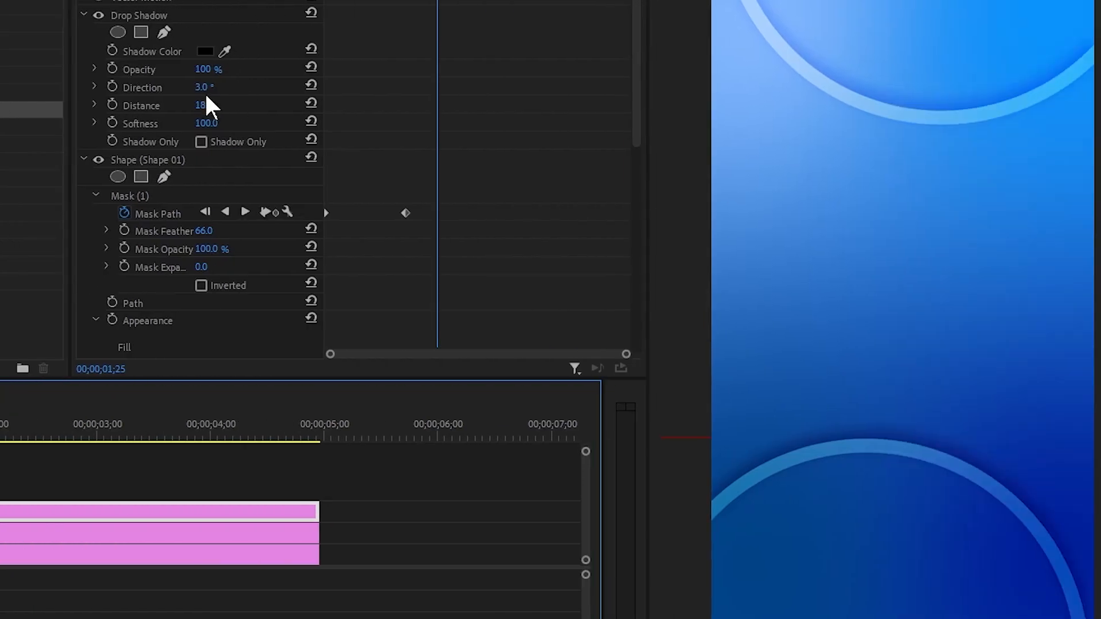
pyautogui.moveTo(205, 89); pyautogui.dragTo(91, 89)
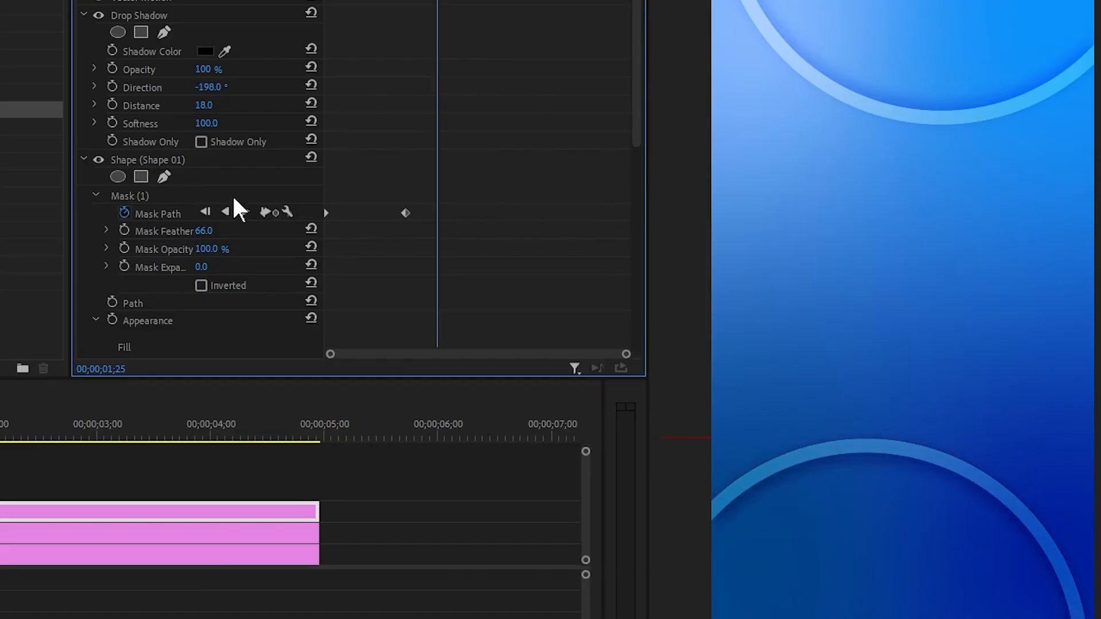
pyautogui.scroll(-2, 268, 333)
pyautogui.scroll(-10, 267, 333)
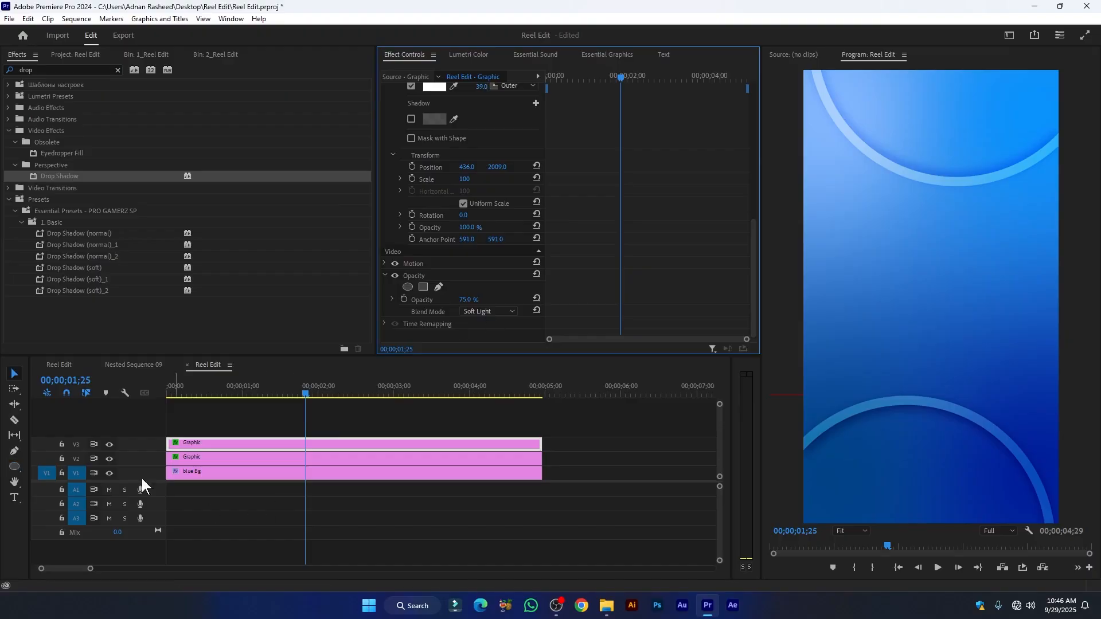
# - Place abstract-light-gray-plaster.jpg from the project at the sequence start on a new track above both circle clips
pyautogui.click(70, 54)
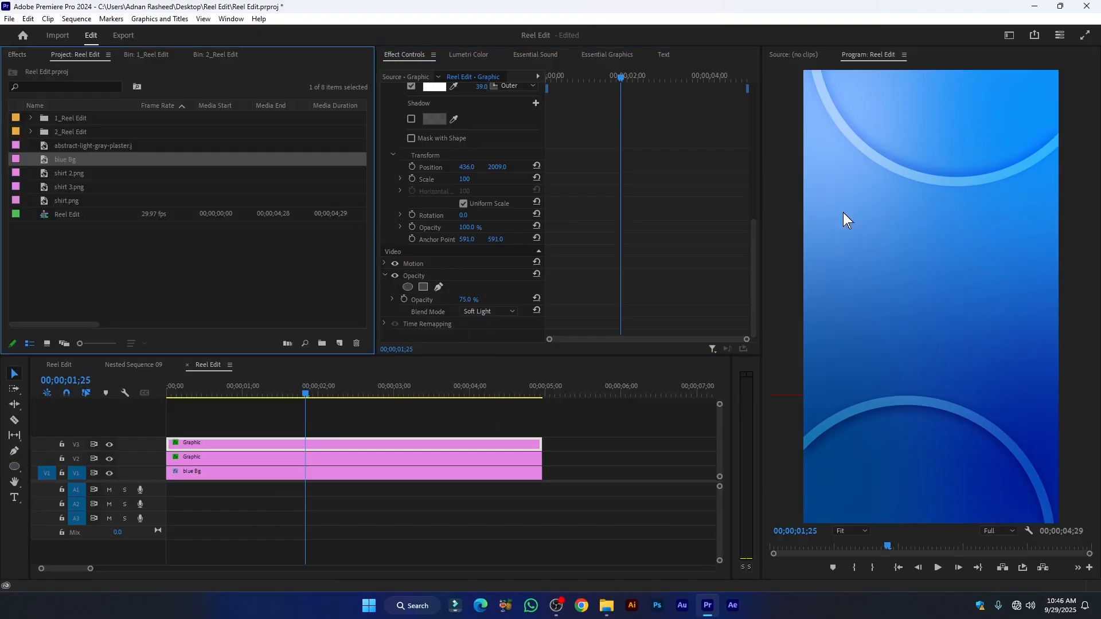
pyautogui.click(21, 231)
pyautogui.click(47, 344)
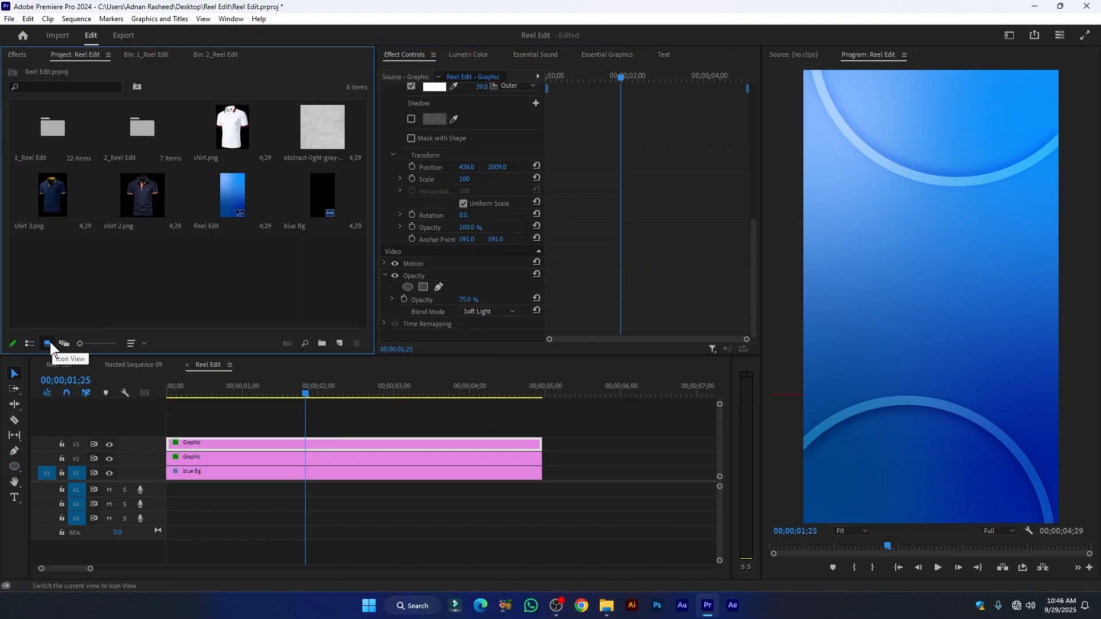
pyautogui.moveTo(328, 123); pyautogui.dragTo(155, 430)
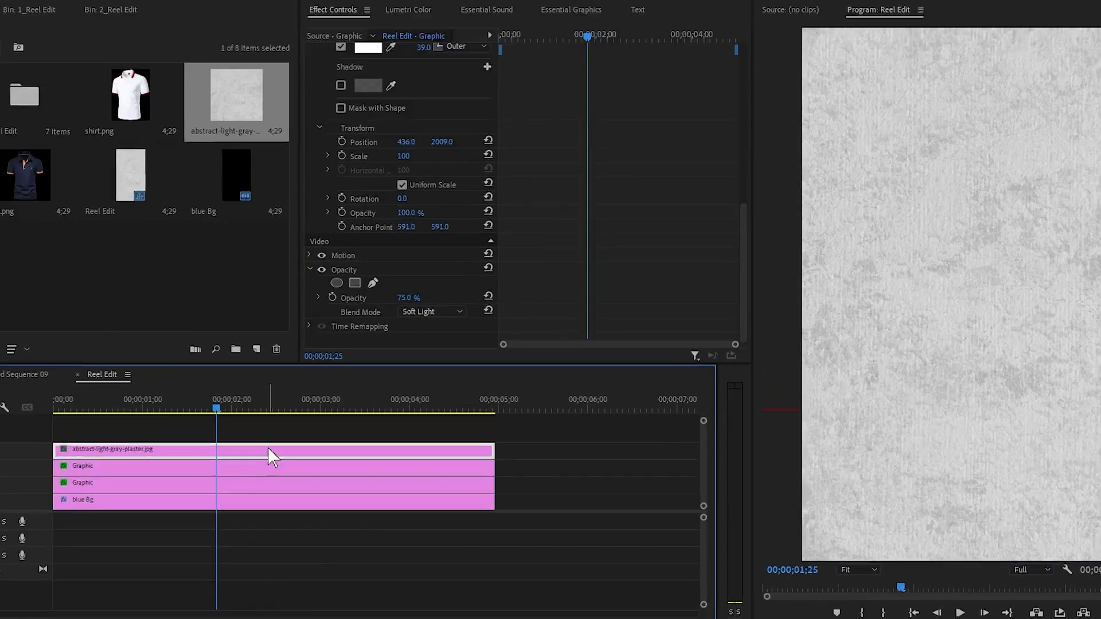
# - Blend the plaster texture clip into the background with the Pin Light blend mode at 5% opacity
pyautogui.click(351, 431)
pyautogui.click(319, 69)
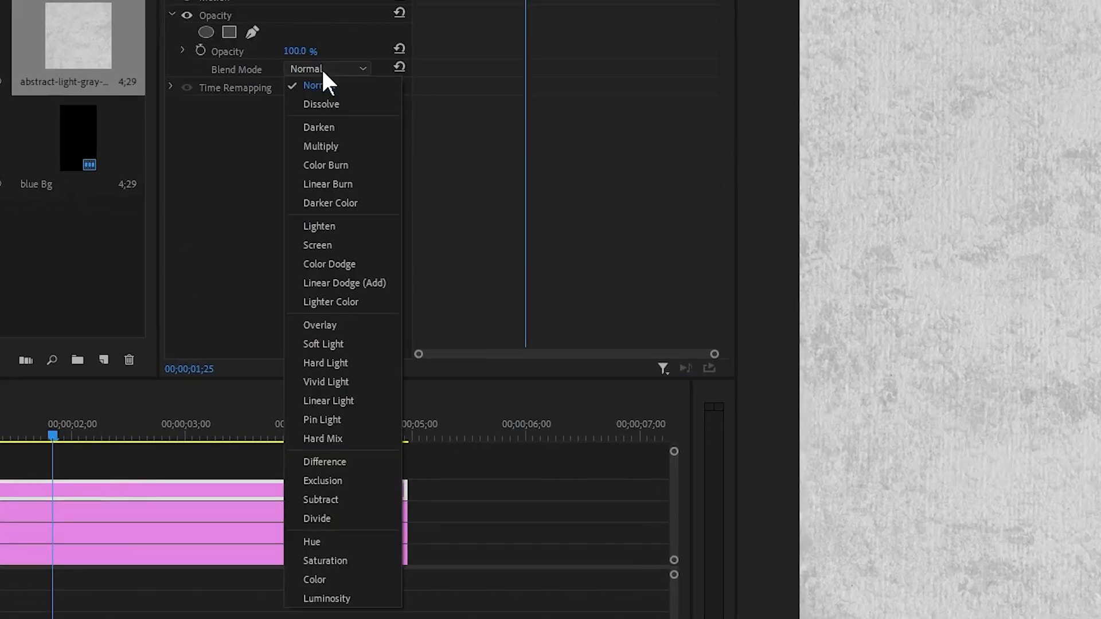
pyautogui.click(332, 102)
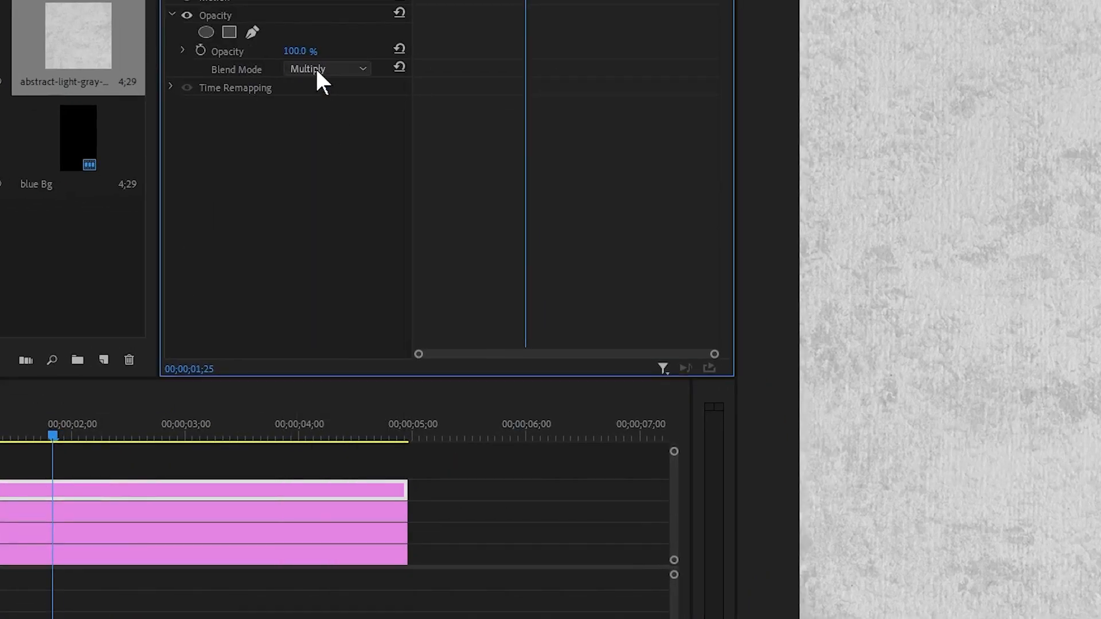
pyautogui.scroll(-8, 316, 68)
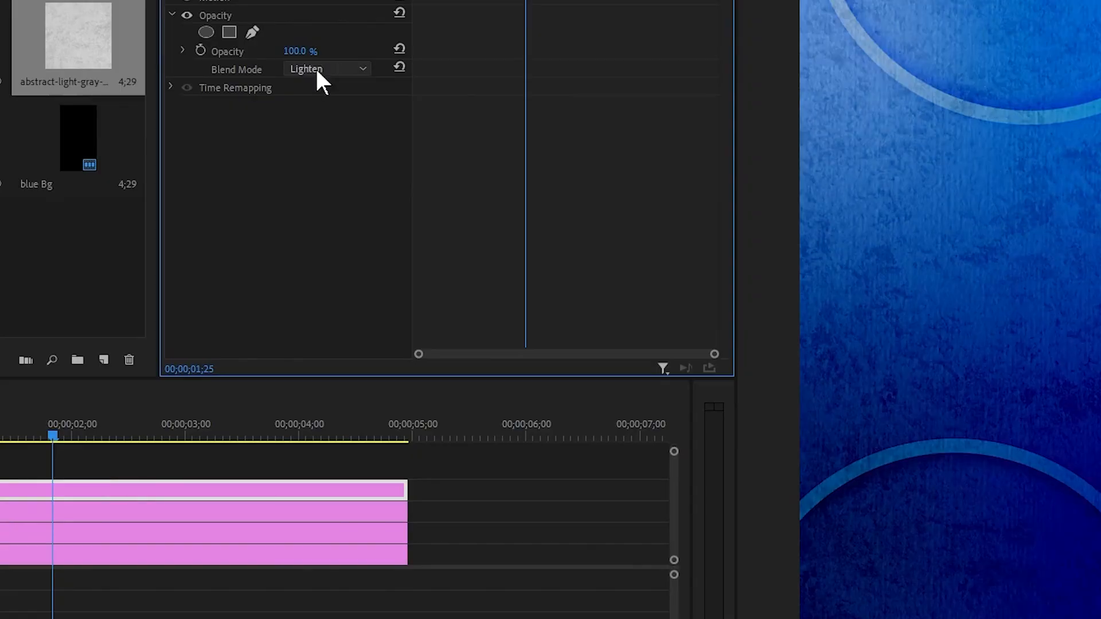
pyautogui.click(330, 69)
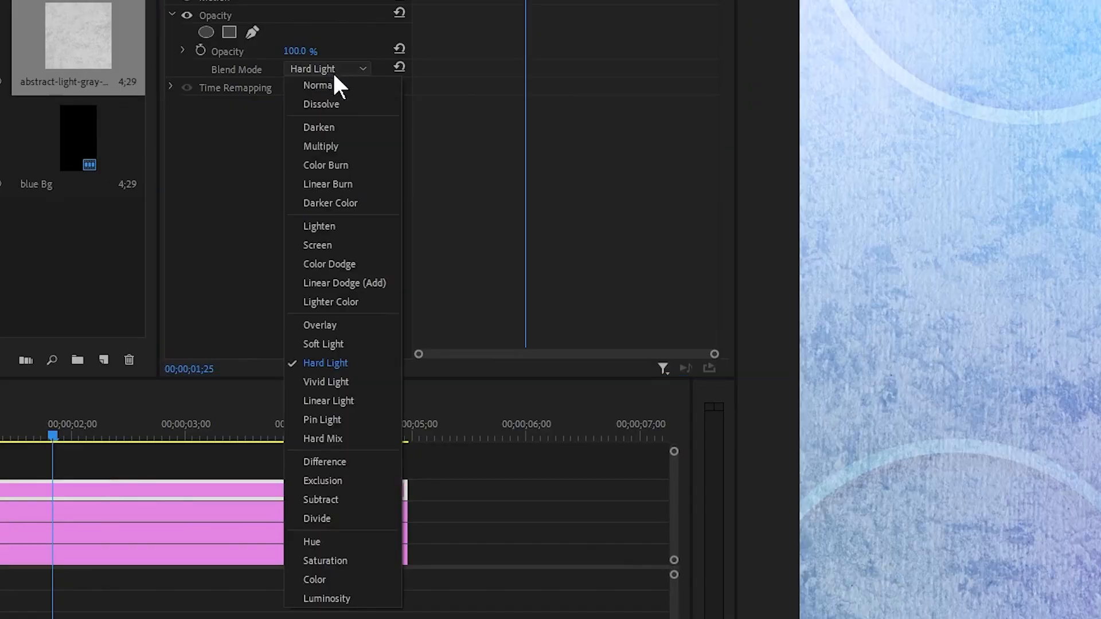
pyautogui.click(328, 347)
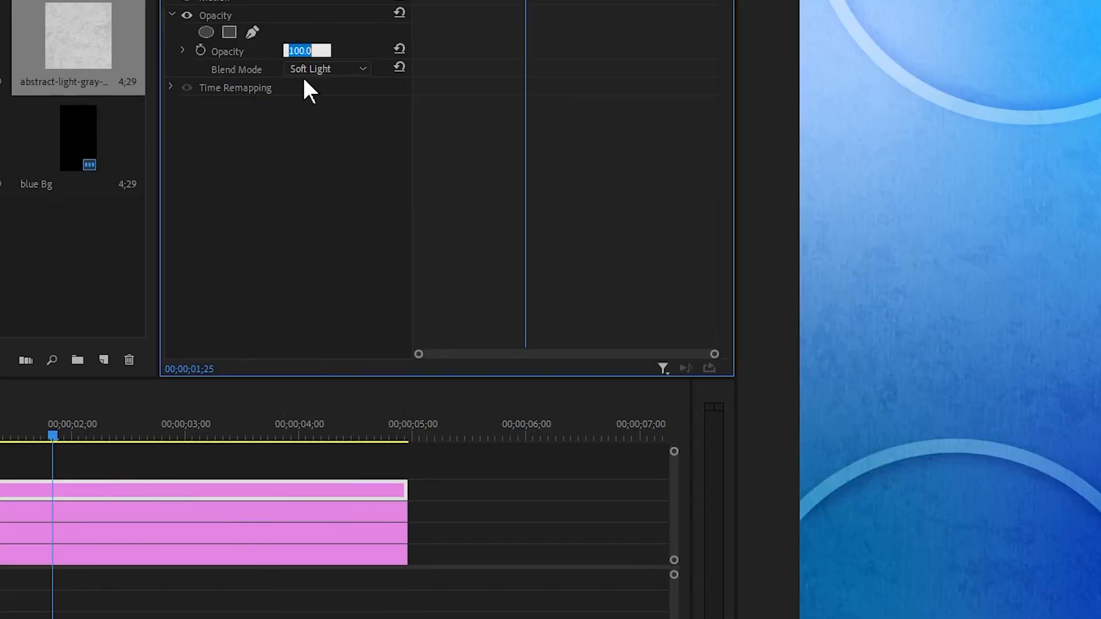
pyautogui.write('15')
pyautogui.press('Return')
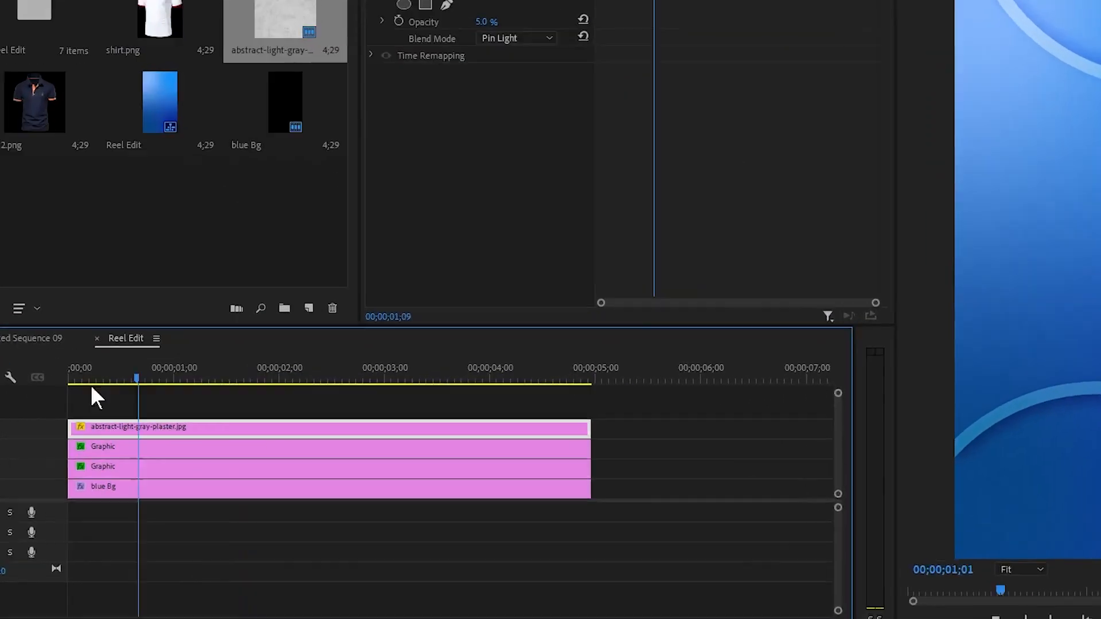
# - Nest the plaster, both circle graphics and the blue Bg clip into one sequence named Blue BG
pyautogui.press('Home')
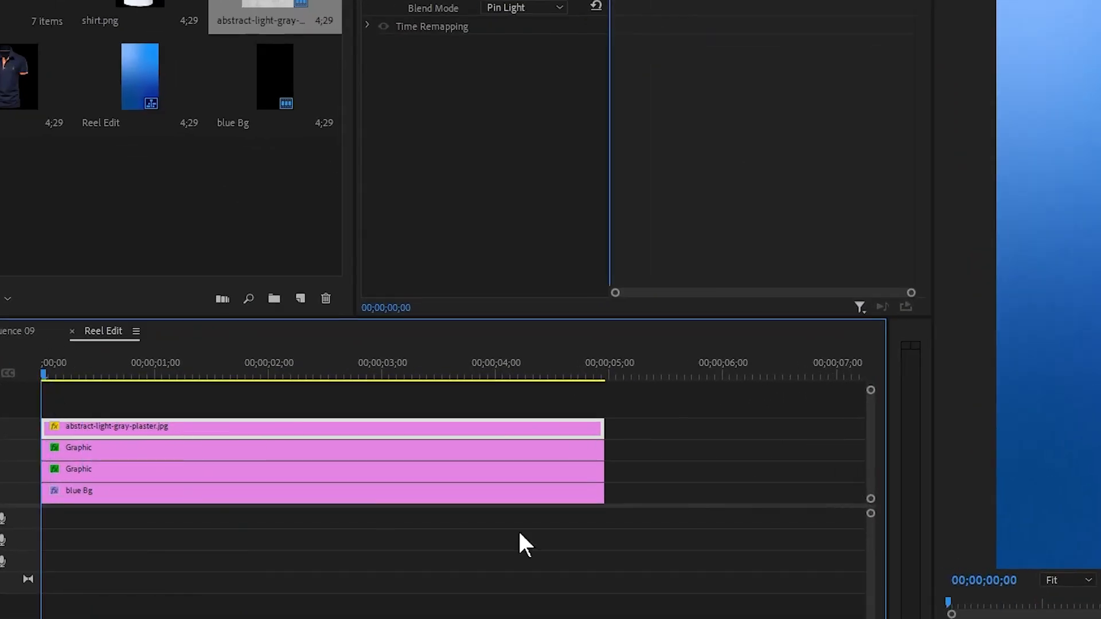
pyautogui.moveTo(656, 419); pyautogui.dragTo(53, 513)
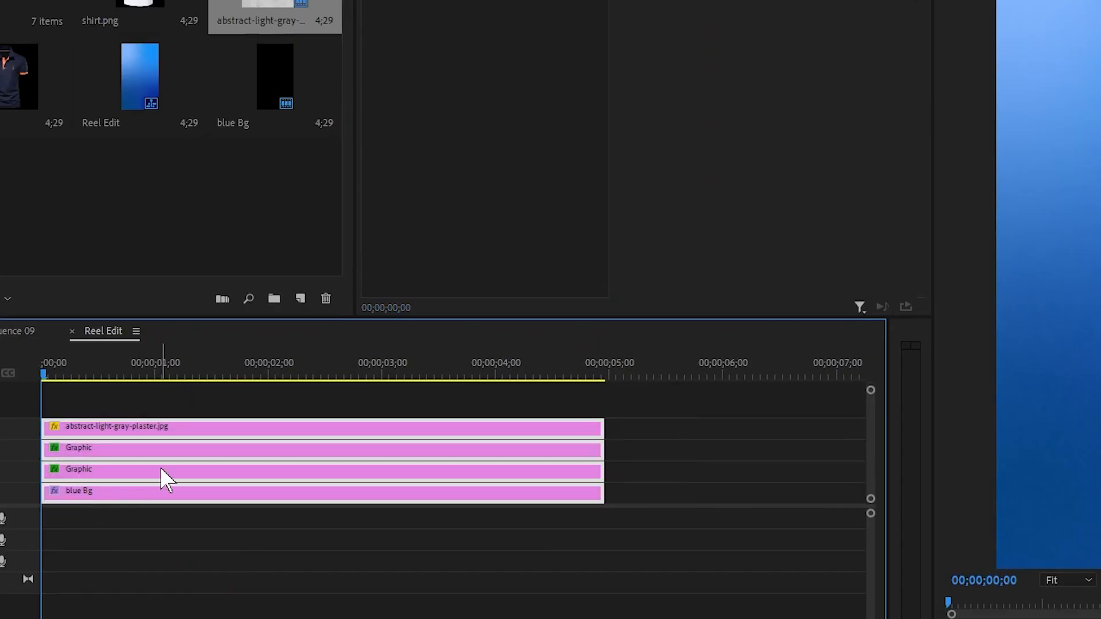
pyautogui.rightClick(179, 450)
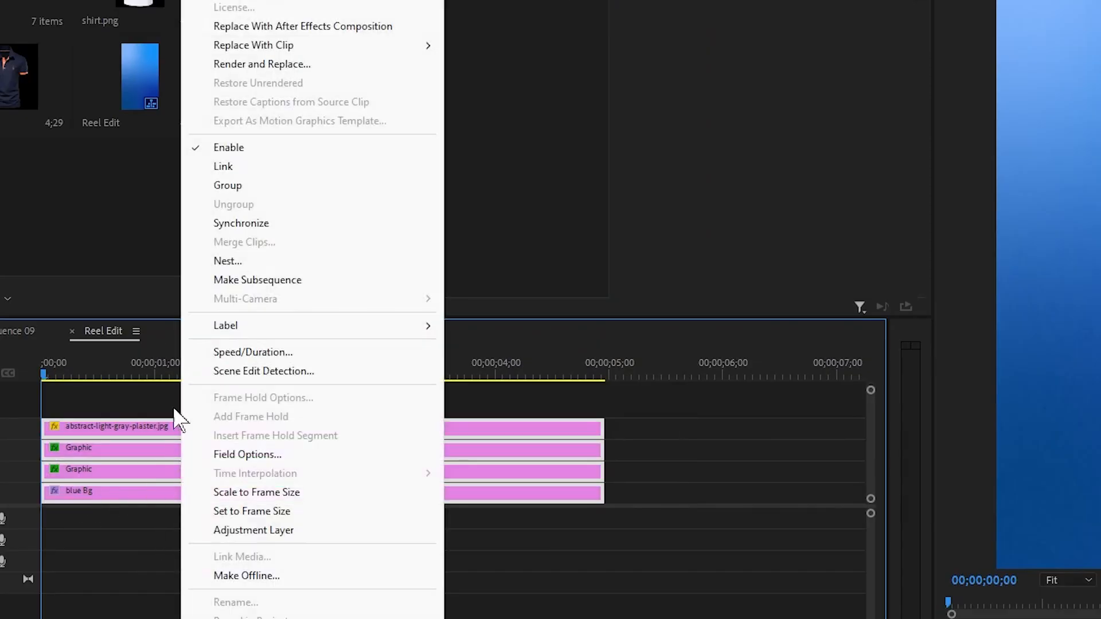
pyautogui.click(228, 261)
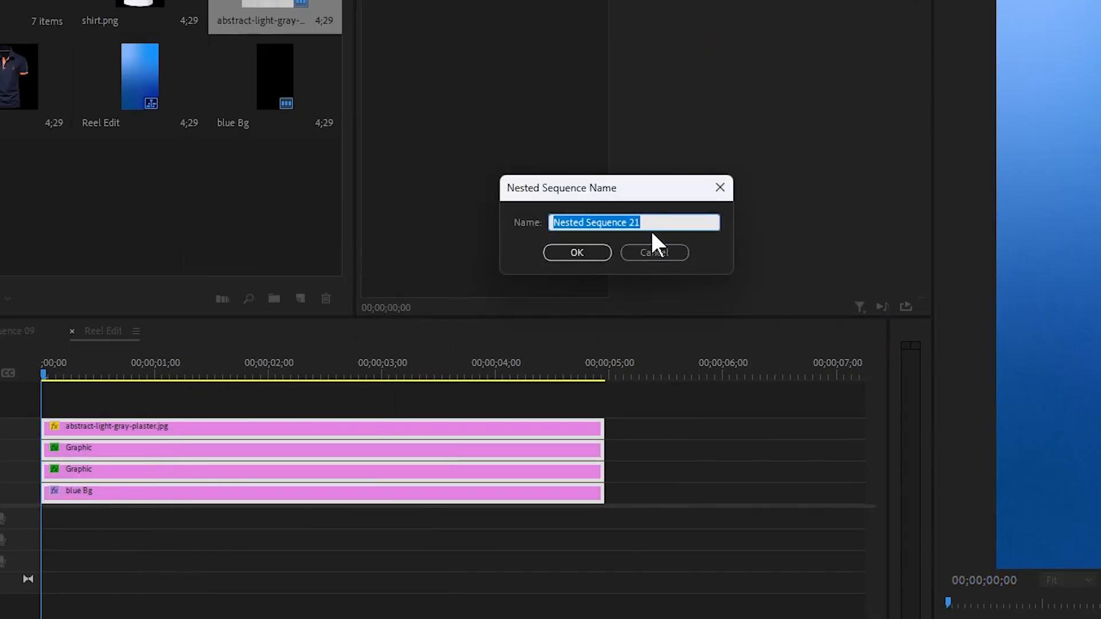
pyautogui.write('Blue BG')
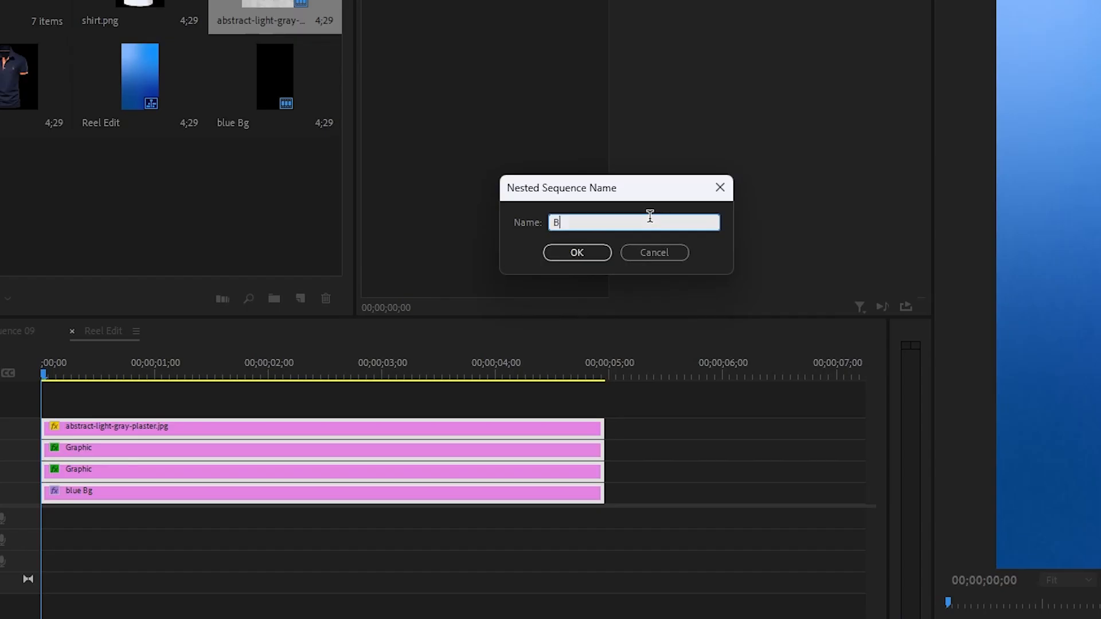
pyautogui.press('Return')
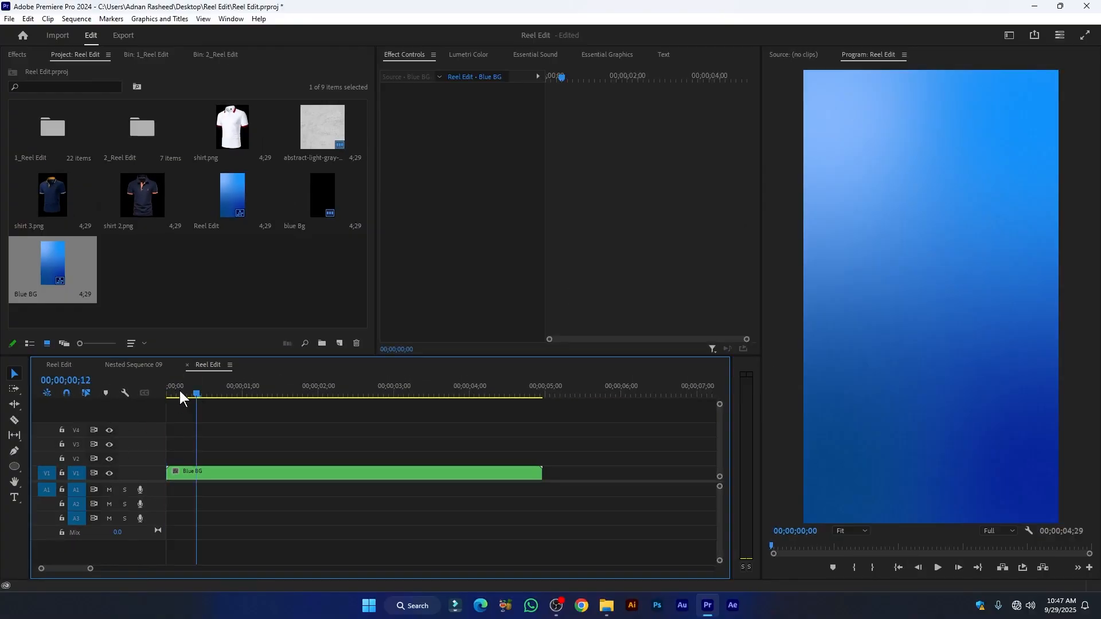
pyautogui.moveTo(180, 390); pyautogui.dragTo(147, 400)
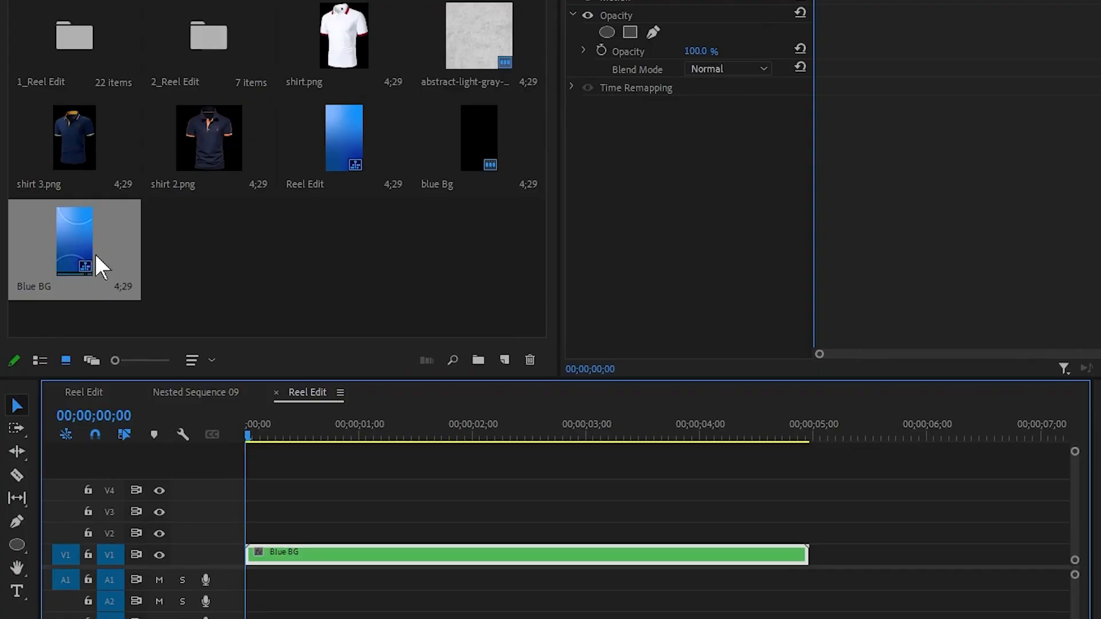
# - Duplicate the Blue BG sequence in the project, place the copy on V2 at the sequence start, and delete its audio
pyautogui.rightClick(95, 242)
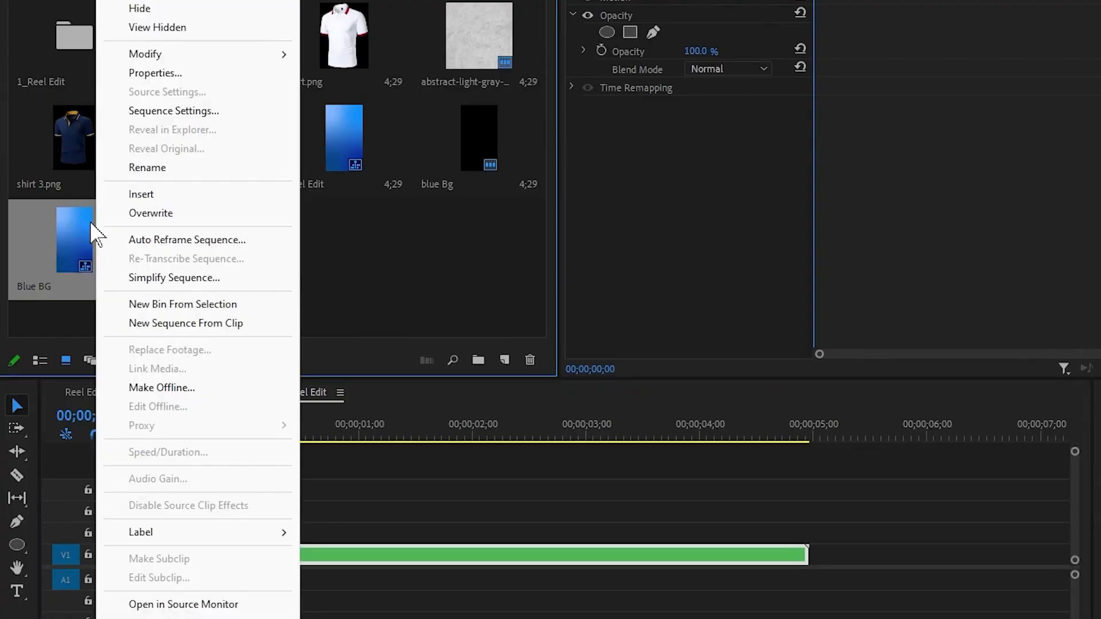
pyautogui.click(150, 1)
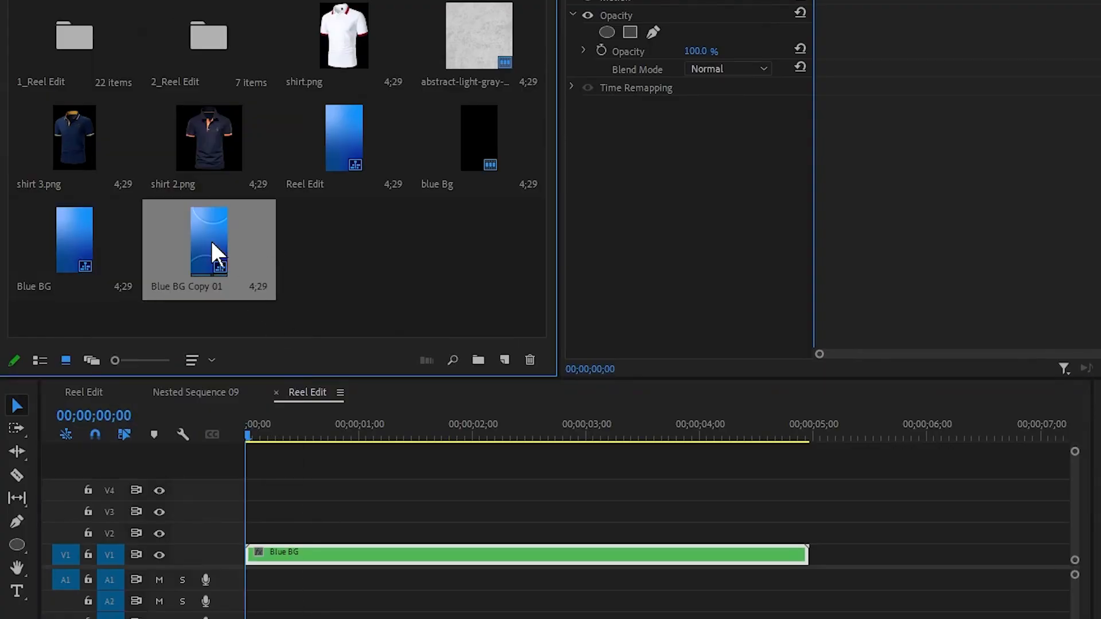
pyautogui.moveTo(208, 237); pyautogui.dragTo(247, 533)
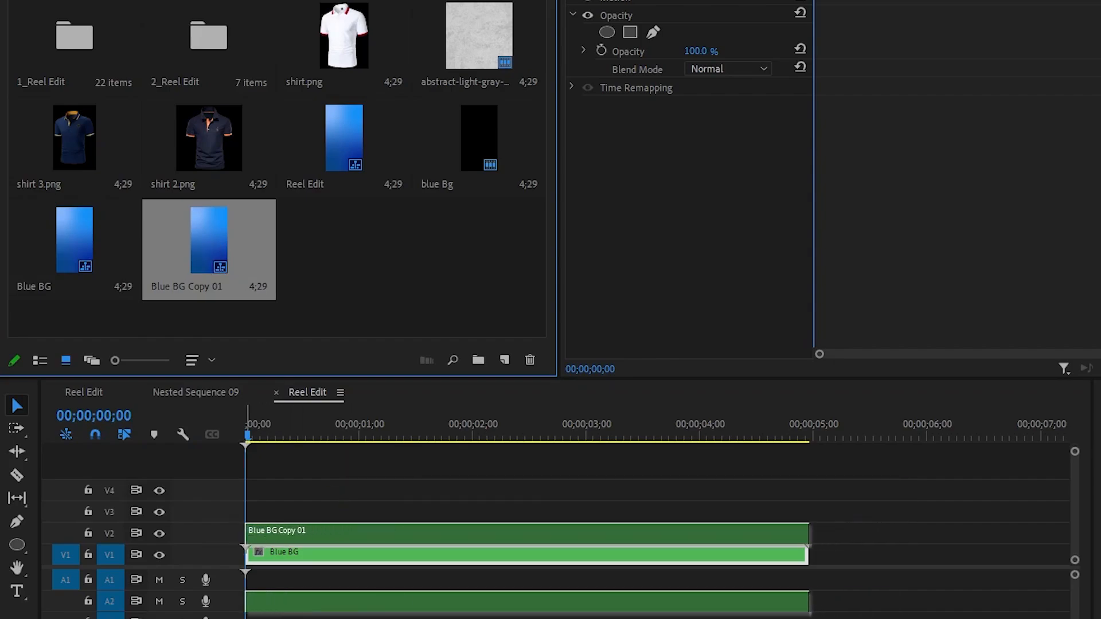
pyautogui.click(520, 607)
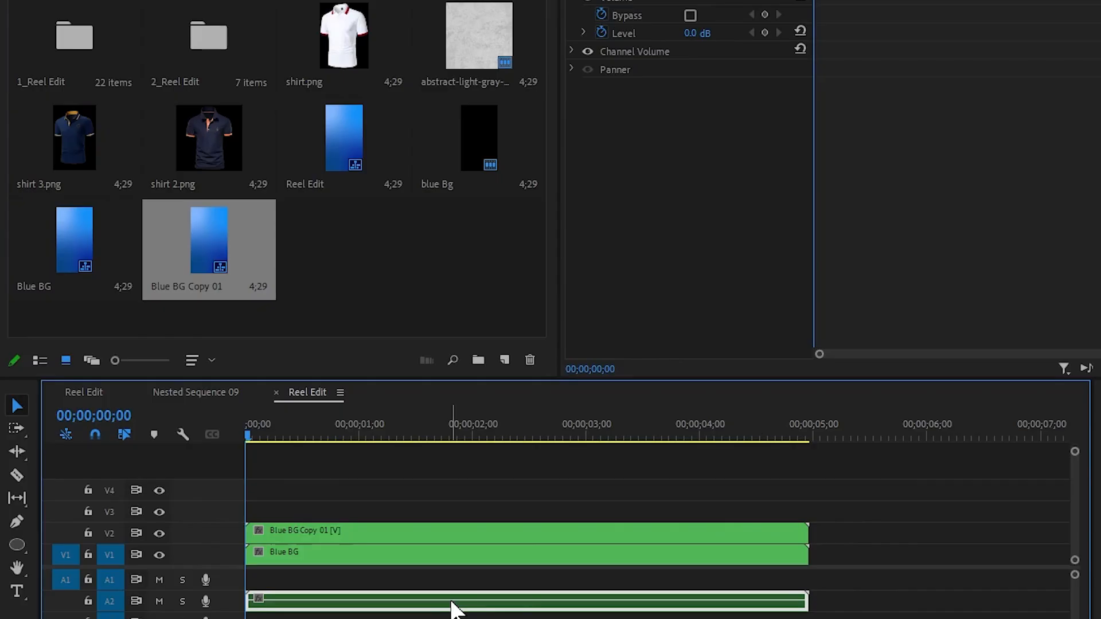
pyautogui.press('Delete')
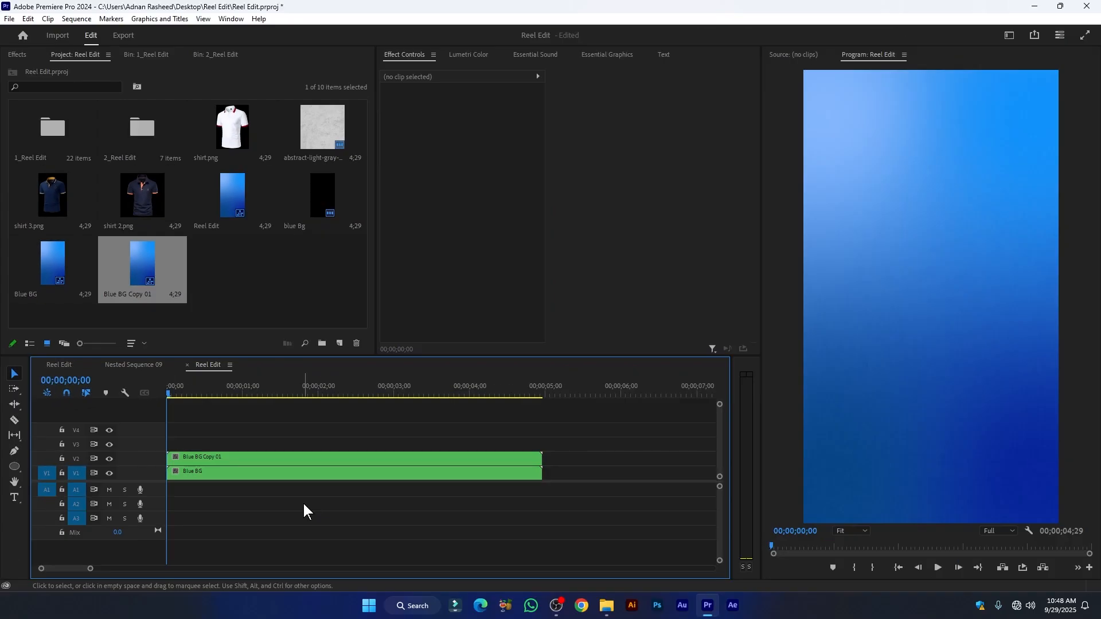
pyautogui.click(406, 533)
# - Open the Blue BG Copy 01 sequence and set Color 1 of the blue Bg clip's 4-Color Gradient to FFAE86
pyautogui.doubleClick(270, 460)
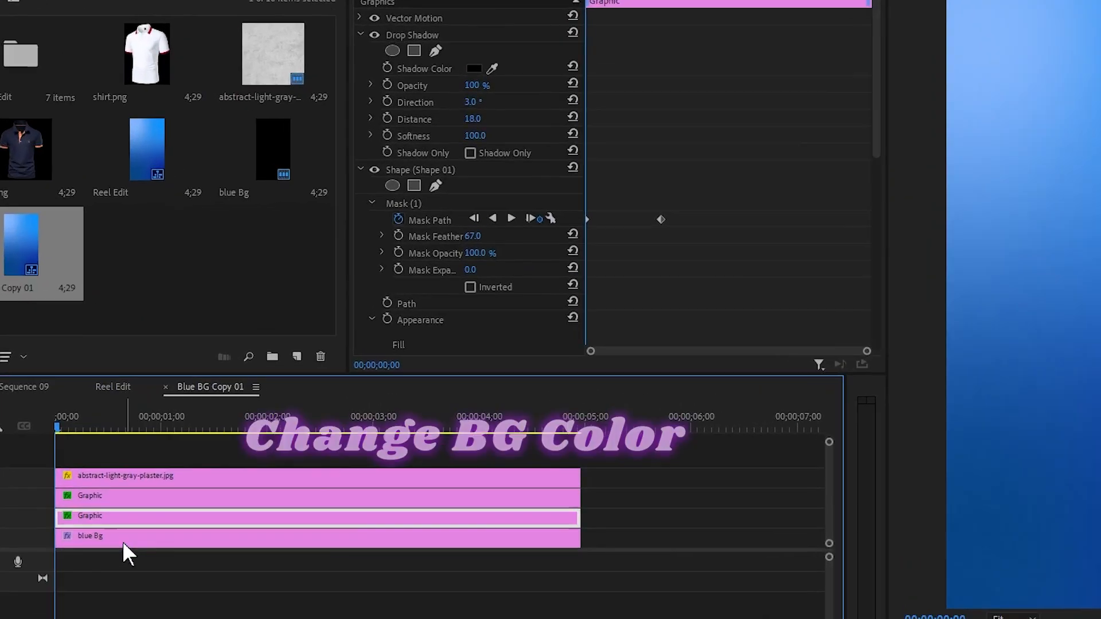
pyautogui.click(220, 474)
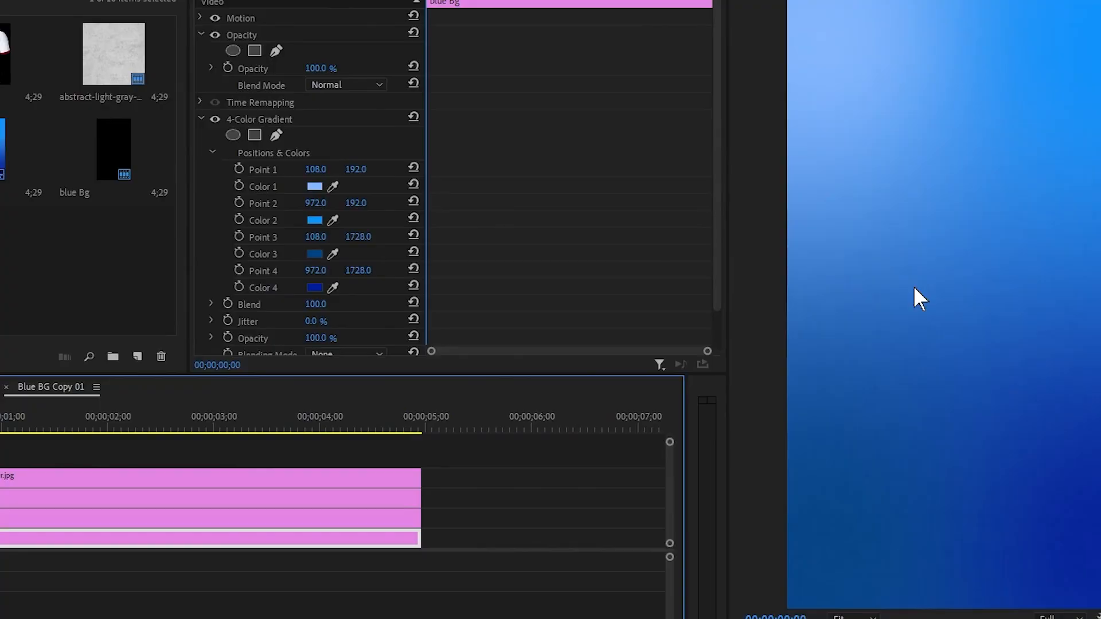
pyautogui.click(314, 188)
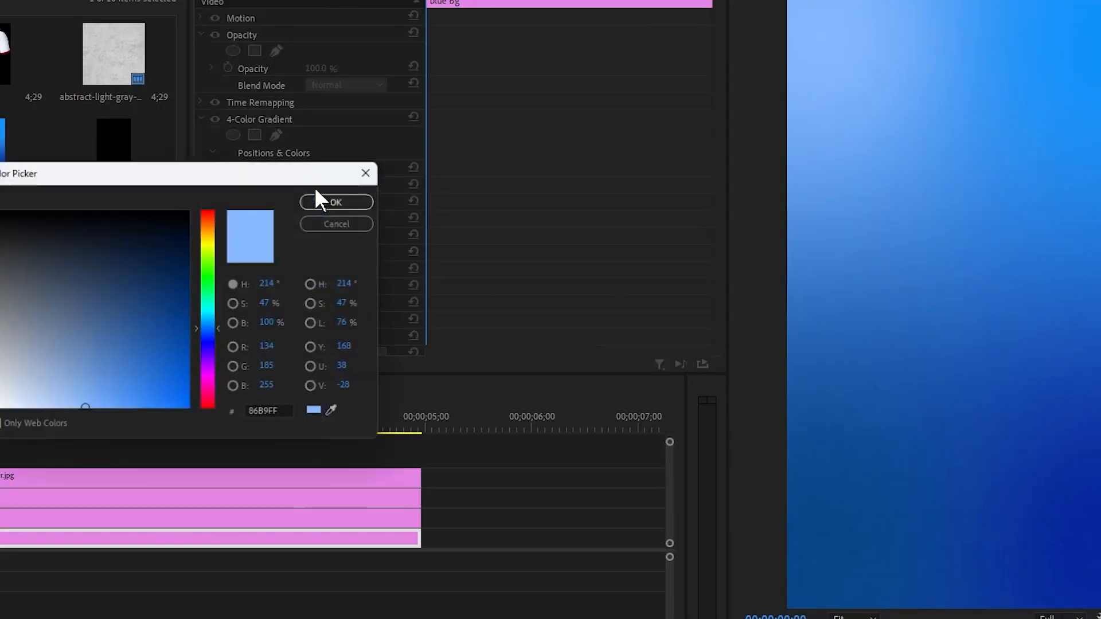
pyautogui.click(213, 221)
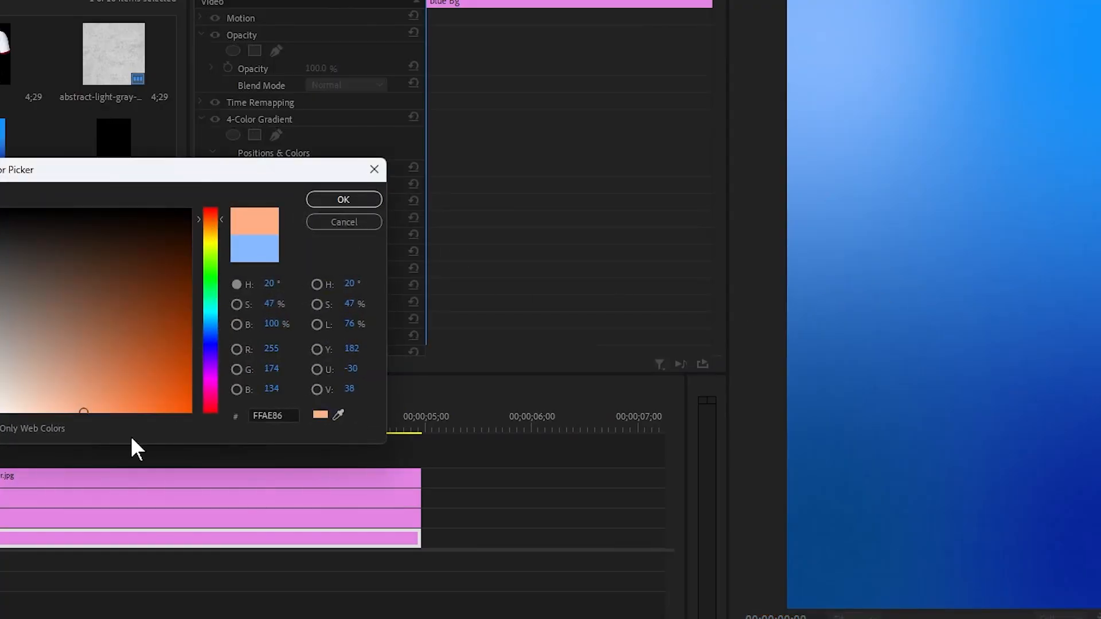
pyautogui.click(329, 199)
# - Shift gradient Color 2 to bright orange and Colors 3 and 4 to dark reddish-brown tones
pyautogui.click(315, 220)
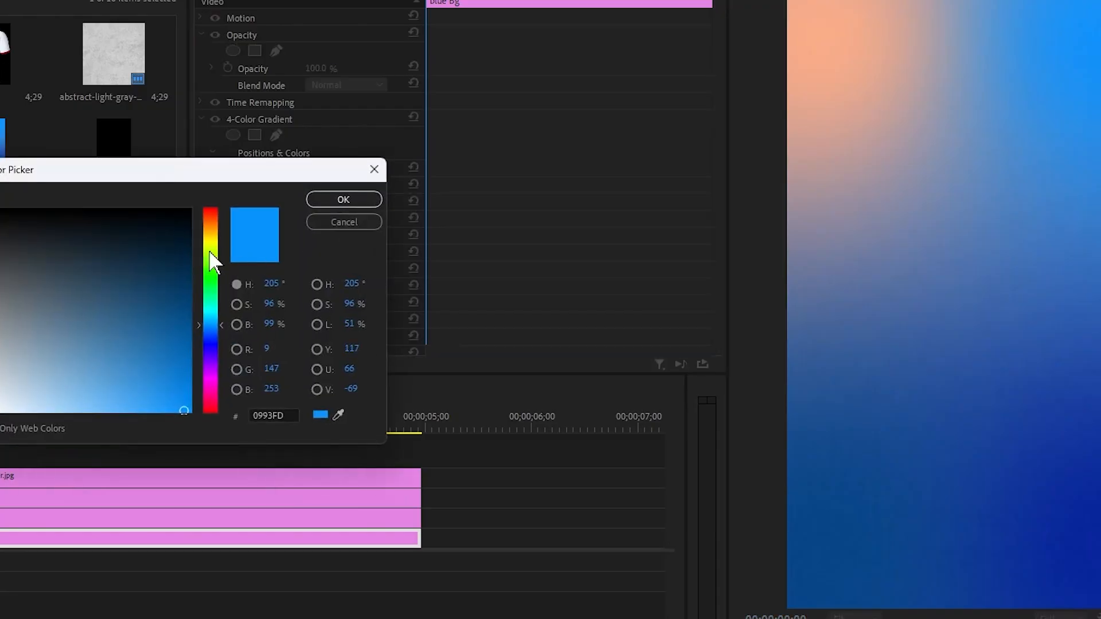
pyautogui.moveTo(214, 246); pyautogui.dragTo(215, 217)
pyautogui.click(373, 201)
pyautogui.click(317, 250)
pyautogui.click(343, 200)
pyautogui.click(315, 280)
pyautogui.click(338, 200)
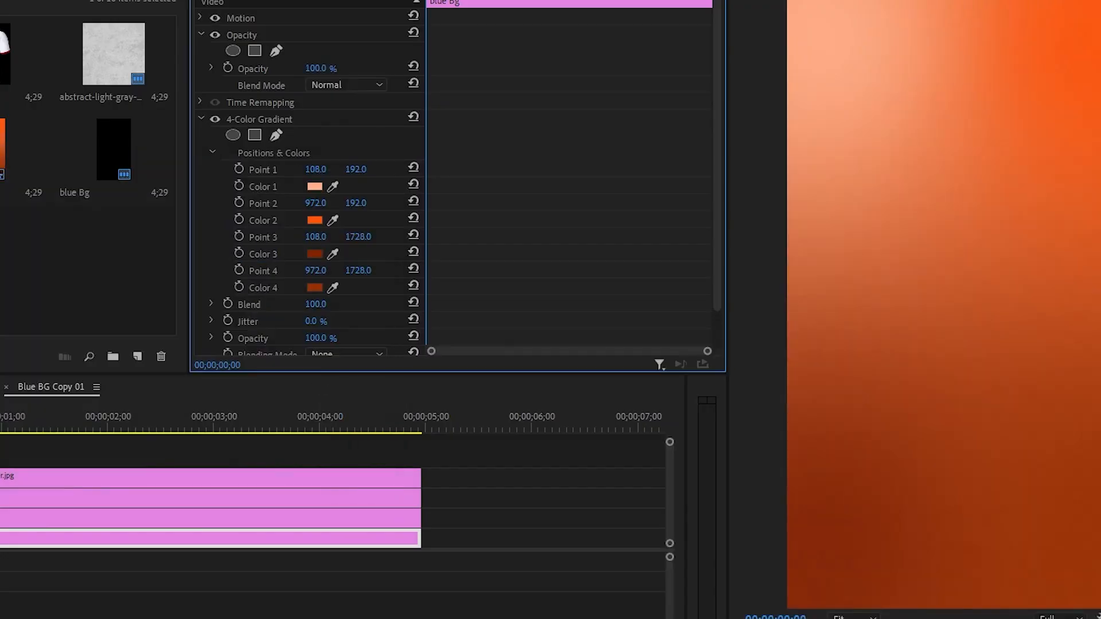
# - Deepen gradient Color 1 to orange FD9E6F and fine-tune the hue of the dark Color 3
pyautogui.click(314, 190)
pyautogui.click(100, 410)
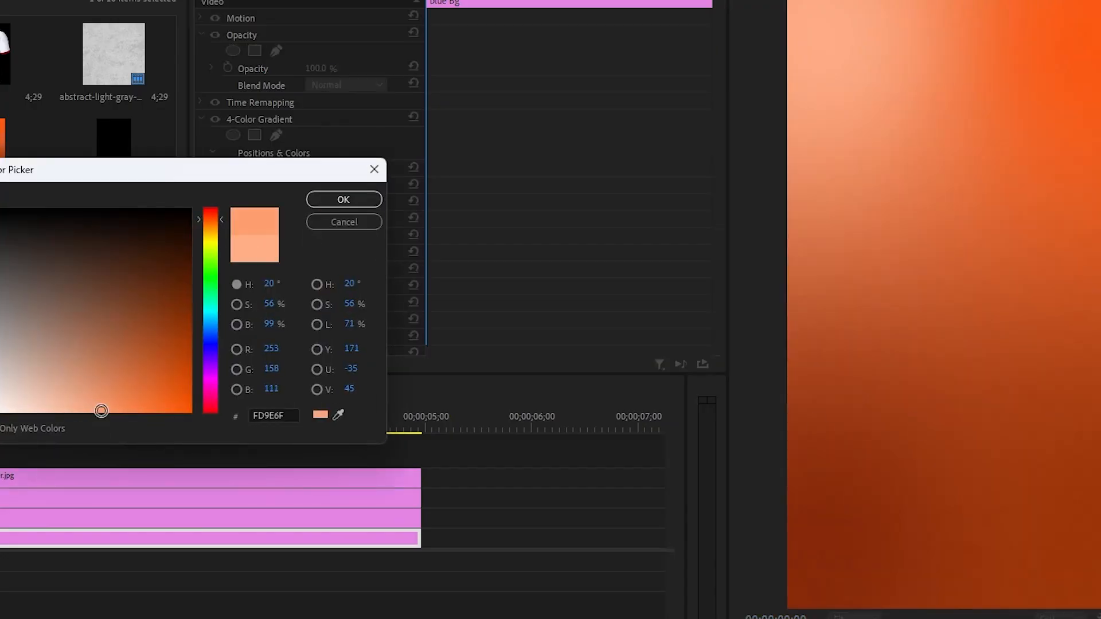
pyautogui.click(343, 200)
pyautogui.click(314, 254)
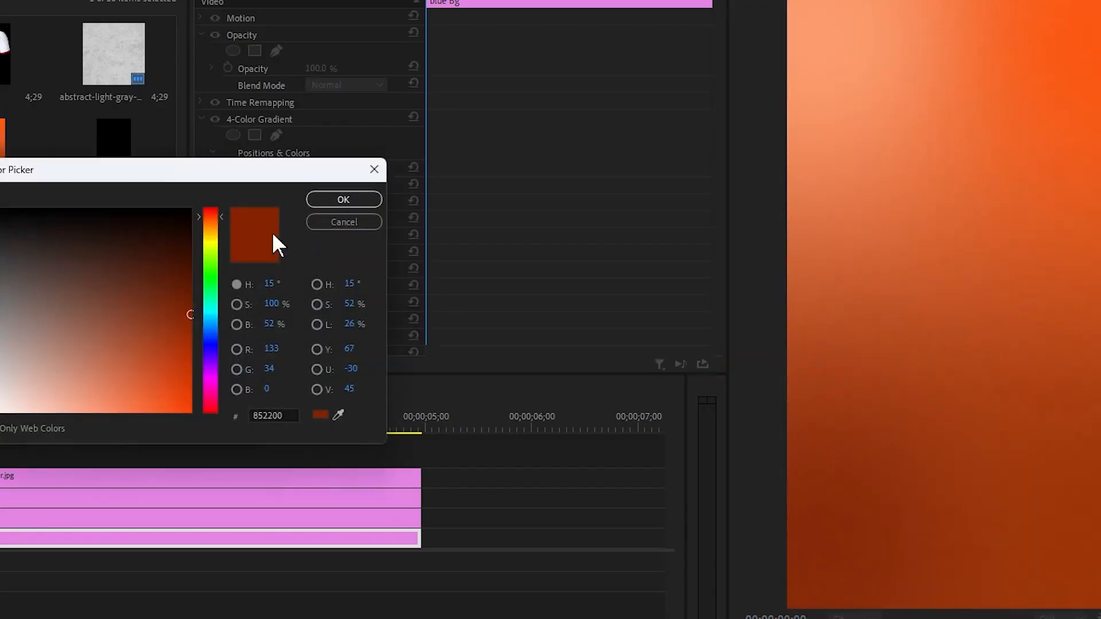
pyautogui.click(217, 219)
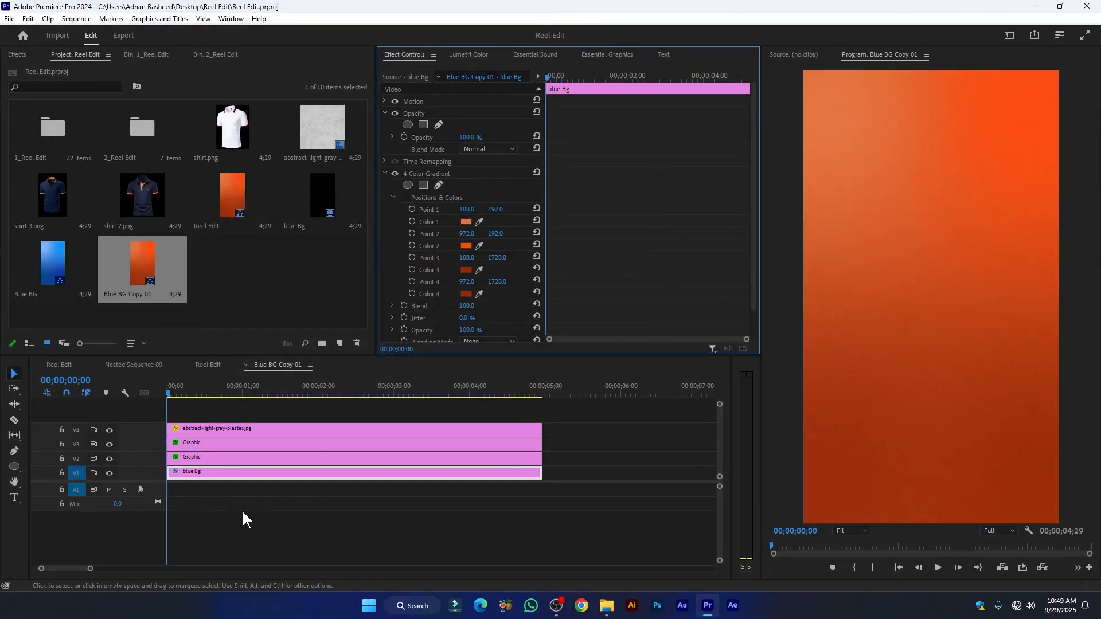
# - Return to the Reel Edit sequence and review the orange background, leaving the playhead at 00;00;02;00
pyautogui.click(210, 365)
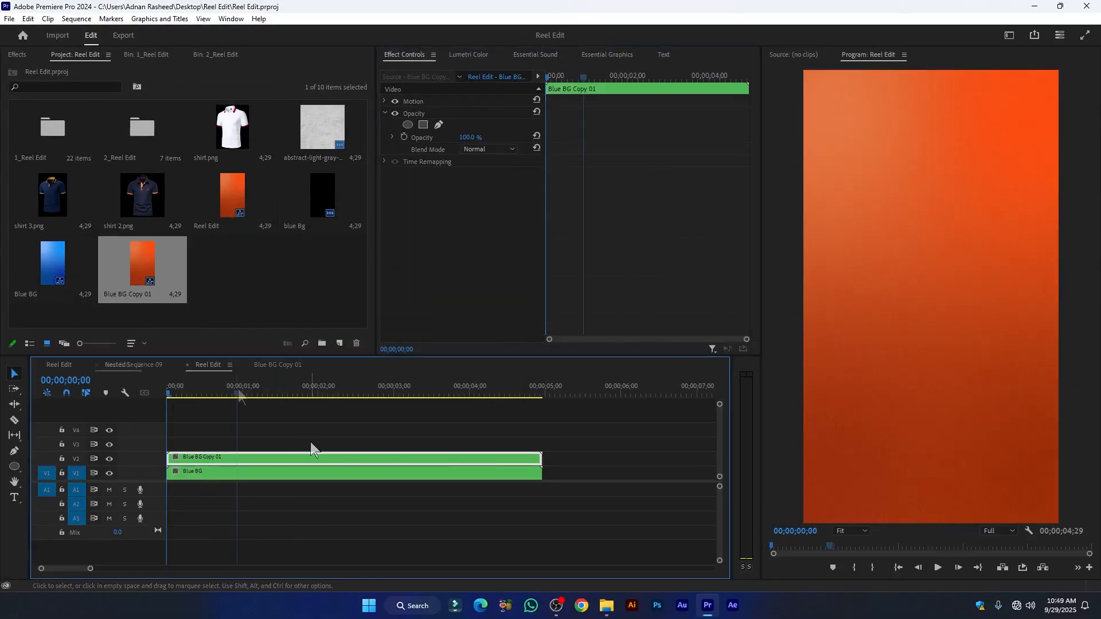
pyautogui.click(175, 395)
pyautogui.moveTo(176, 394); pyautogui.dragTo(319, 394)
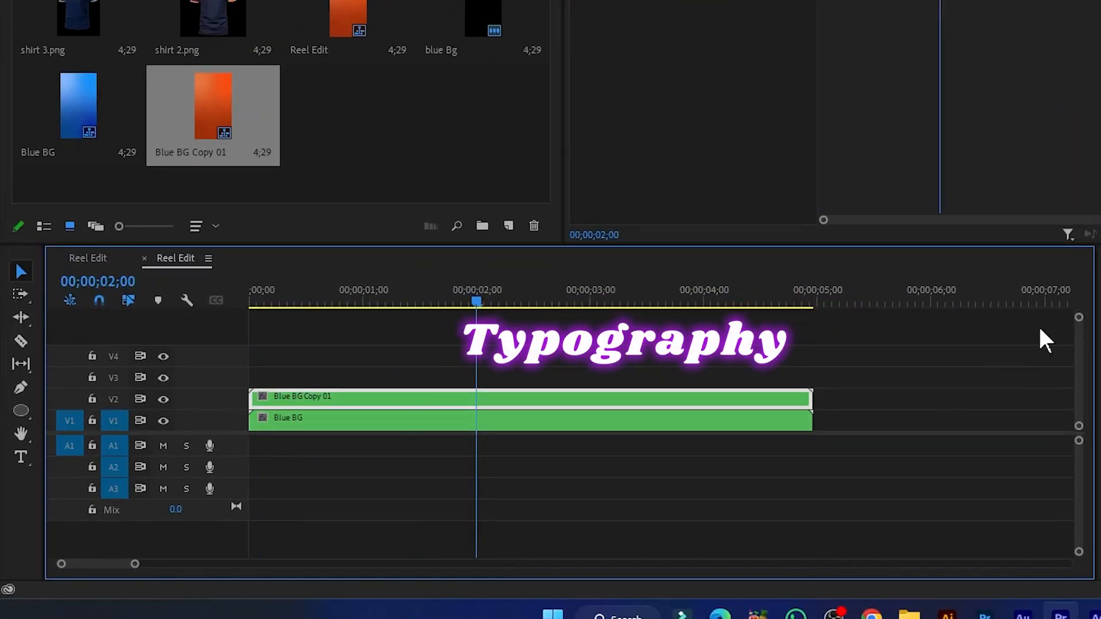
# - Add a text layer reading Ttshirt between the two circles in the frame
pyautogui.click(21, 459)
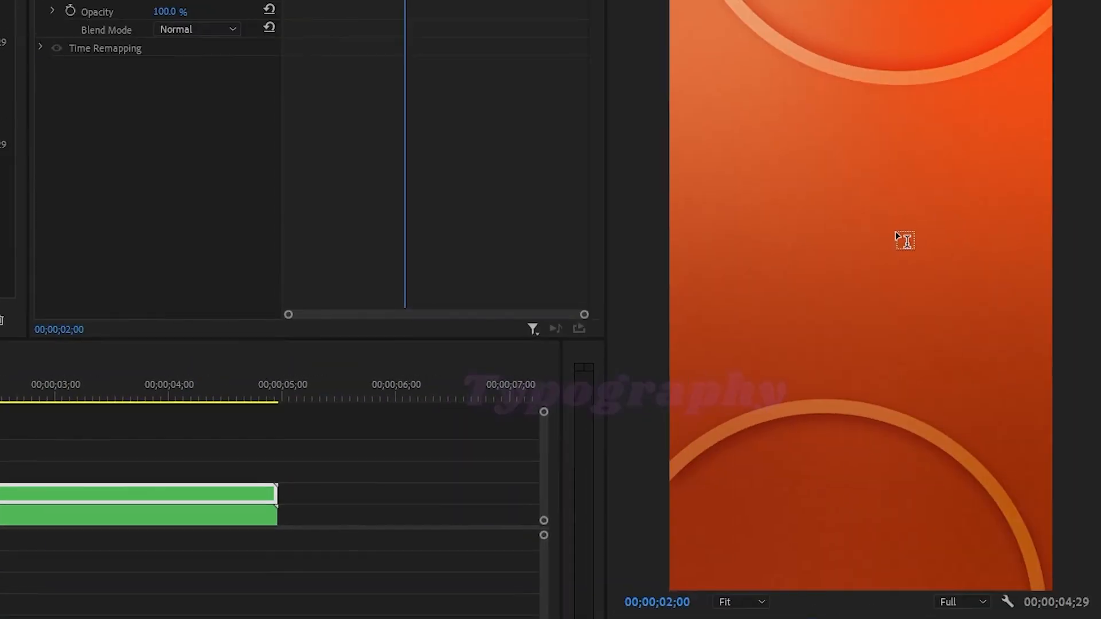
pyautogui.click(838, 217)
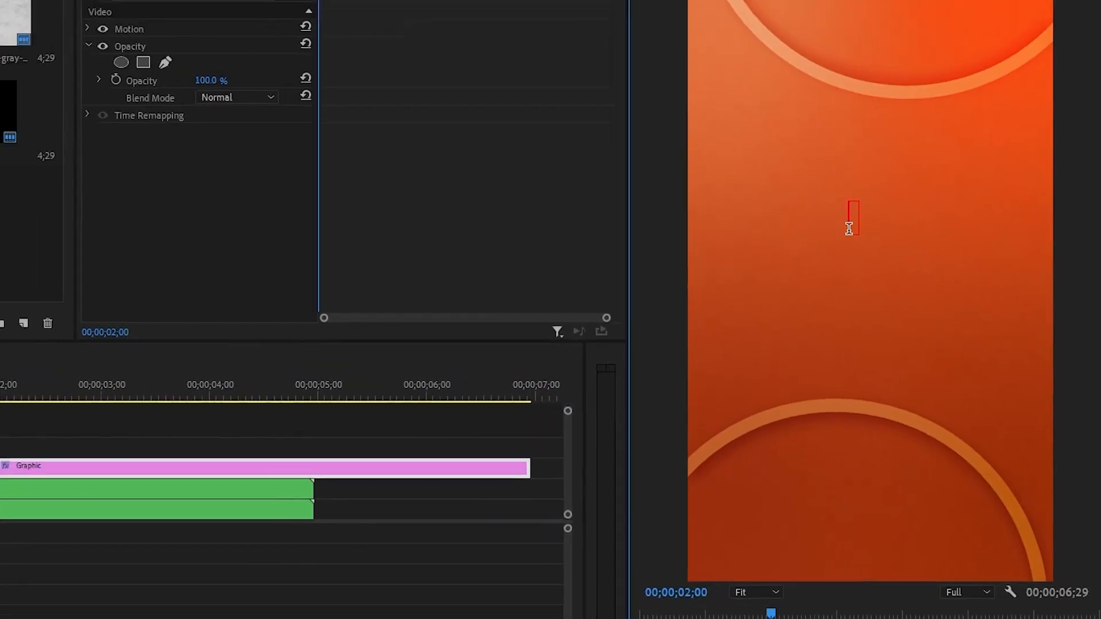
pyautogui.write('ttshirt')
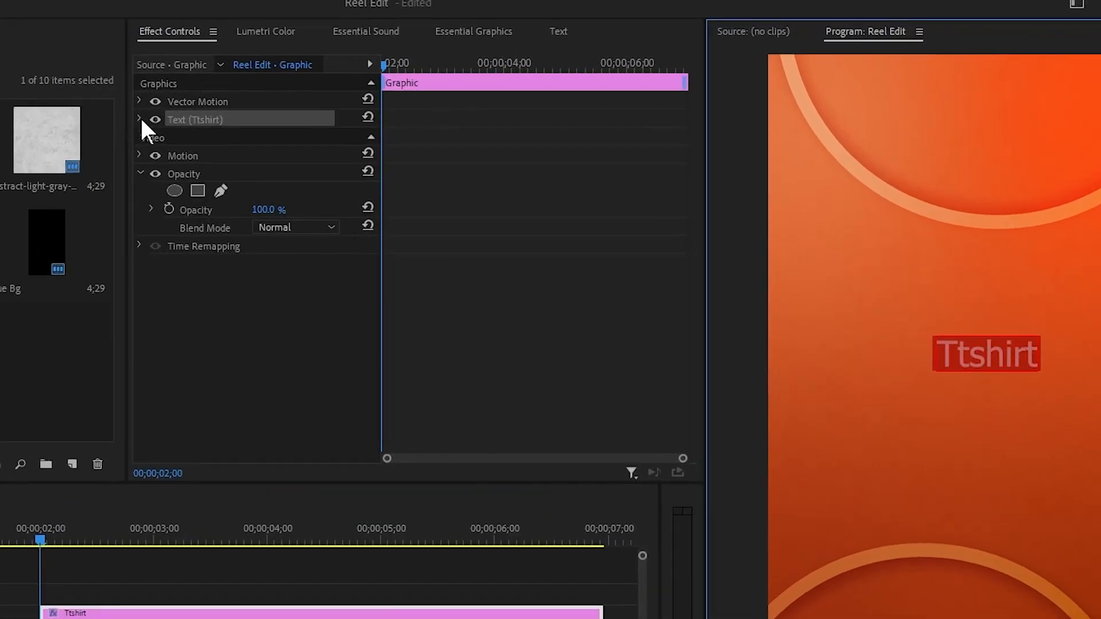
# - Format the Ttshirt text as Poppins Bold at size 223 with centre alignment
pyautogui.click(140, 118)
pyautogui.scroll(-2, 160, 226)
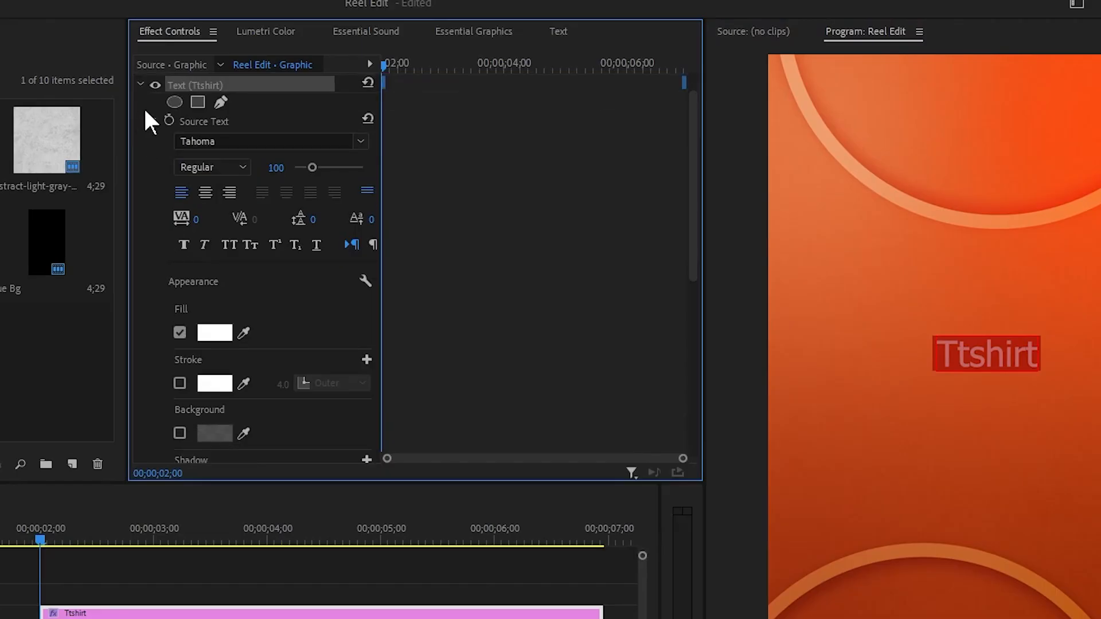
pyautogui.click(246, 142)
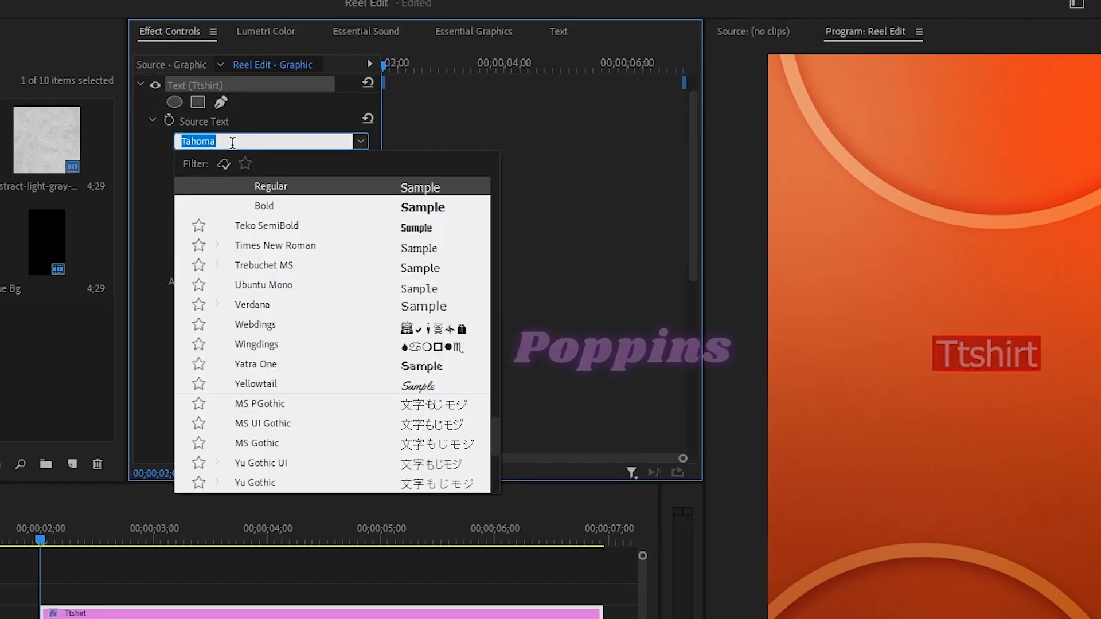
pyautogui.write('pop')
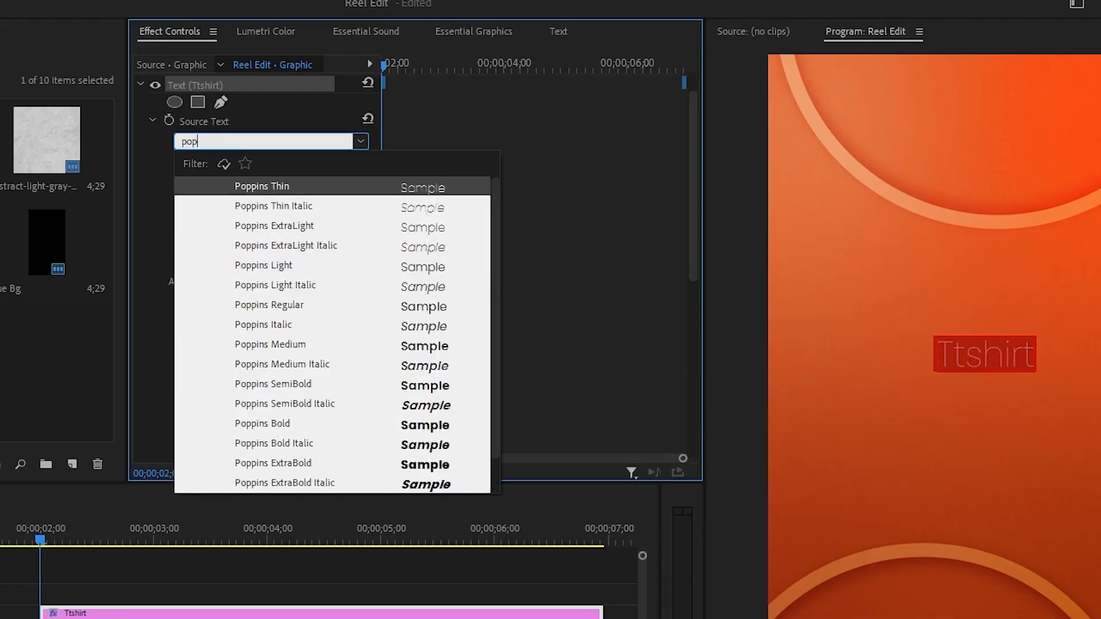
pyautogui.press('Return')
pyautogui.click(242, 168)
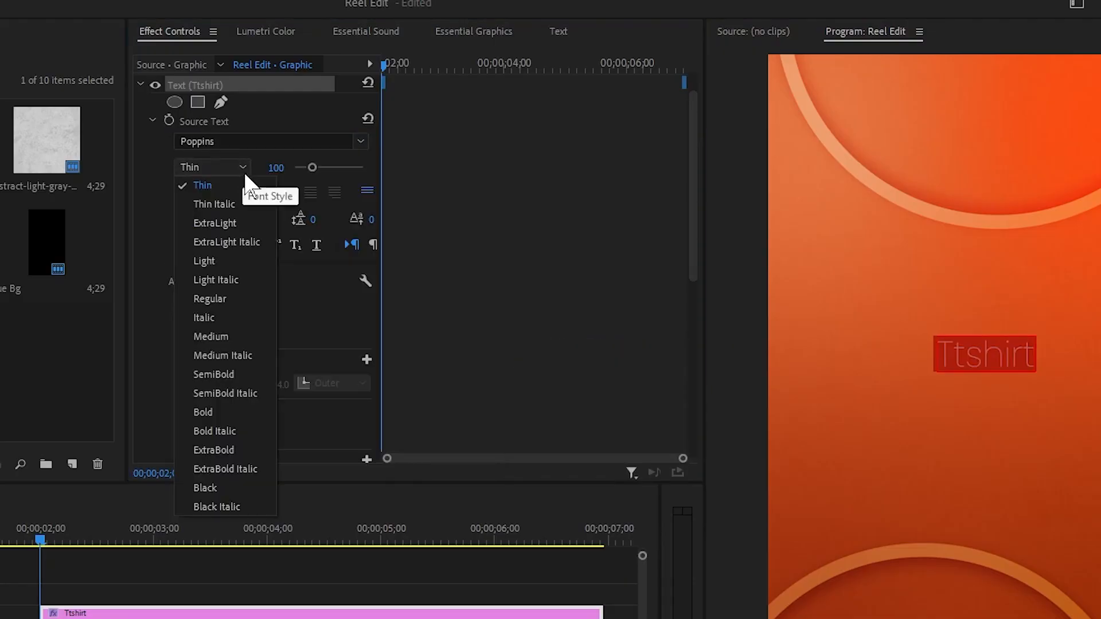
pyautogui.click(227, 413)
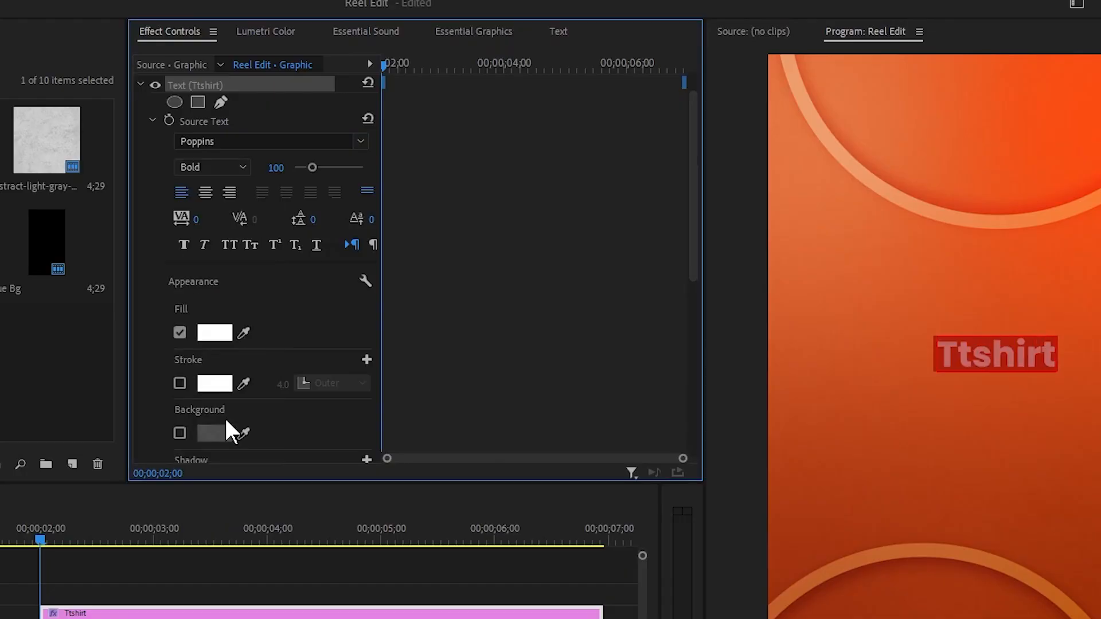
pyautogui.moveTo(313, 169); pyautogui.dragTo(333, 170)
pyautogui.click(206, 193)
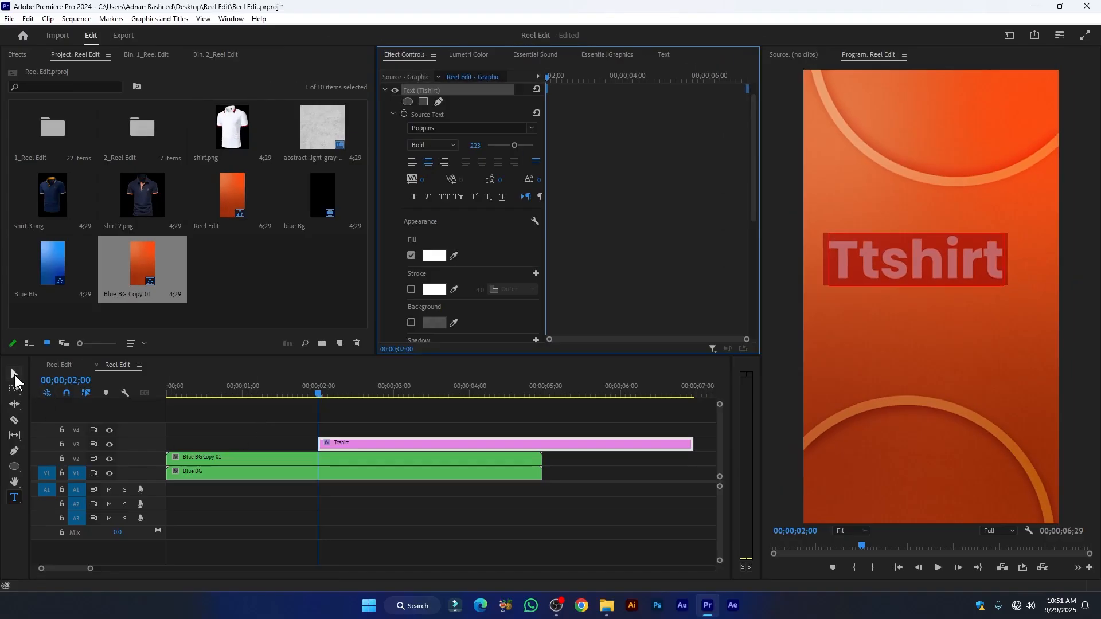
# - Centre the Ttshirt text horizontally in the frame, slightly above the middle, and turn on Safe Margins
pyautogui.click(15, 374)
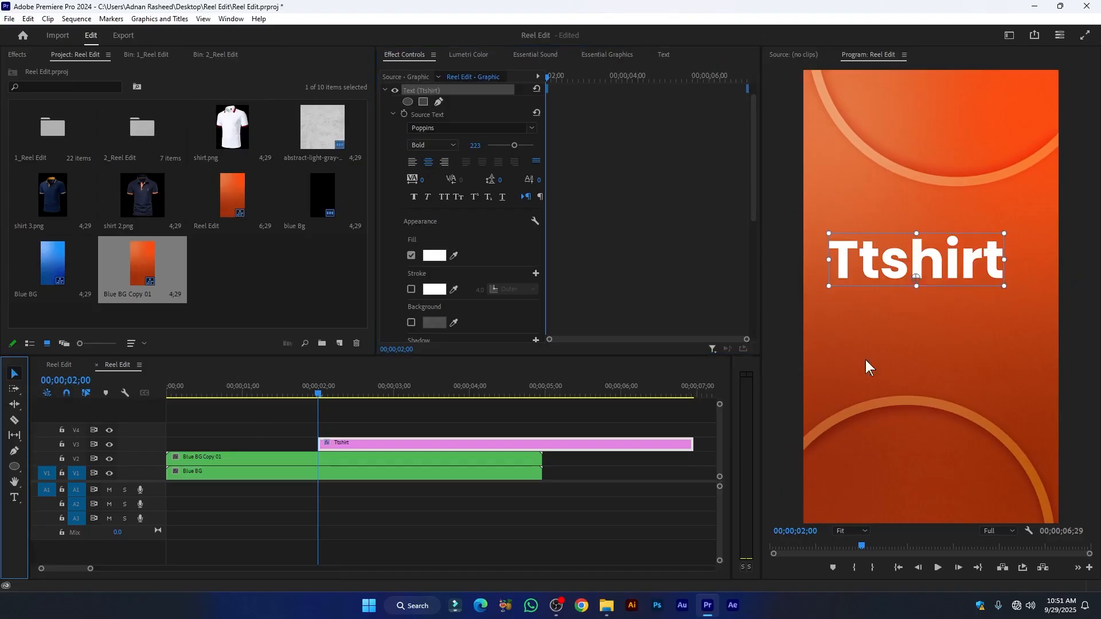
pyautogui.moveTo(892, 266); pyautogui.dragTo(921, 274)
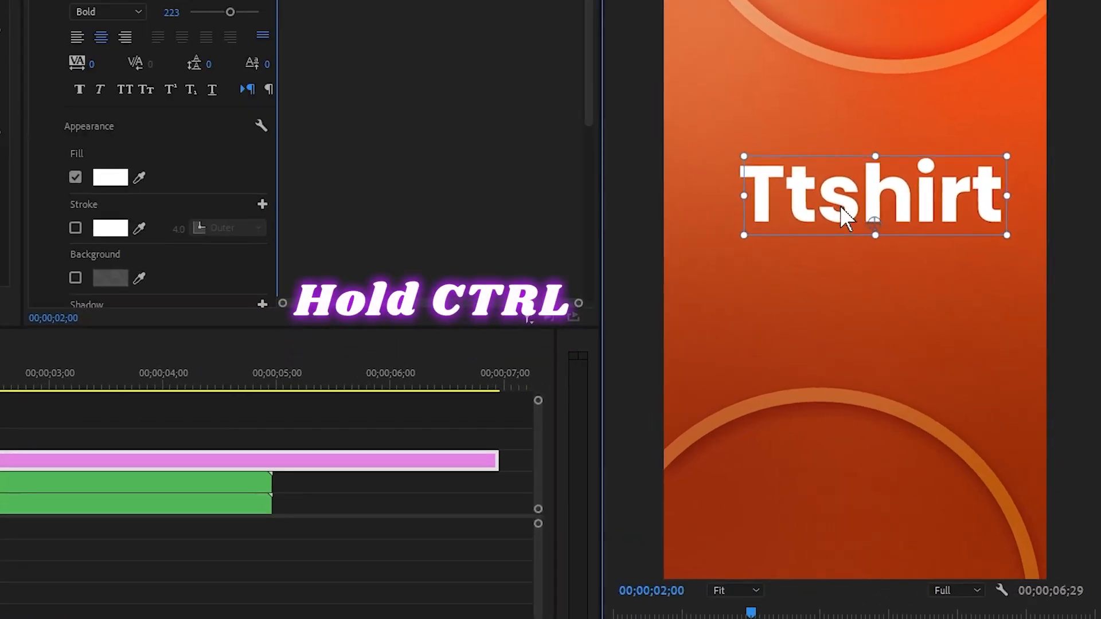
pyautogui.moveTo(841, 207); pyautogui.dragTo(824, 226)
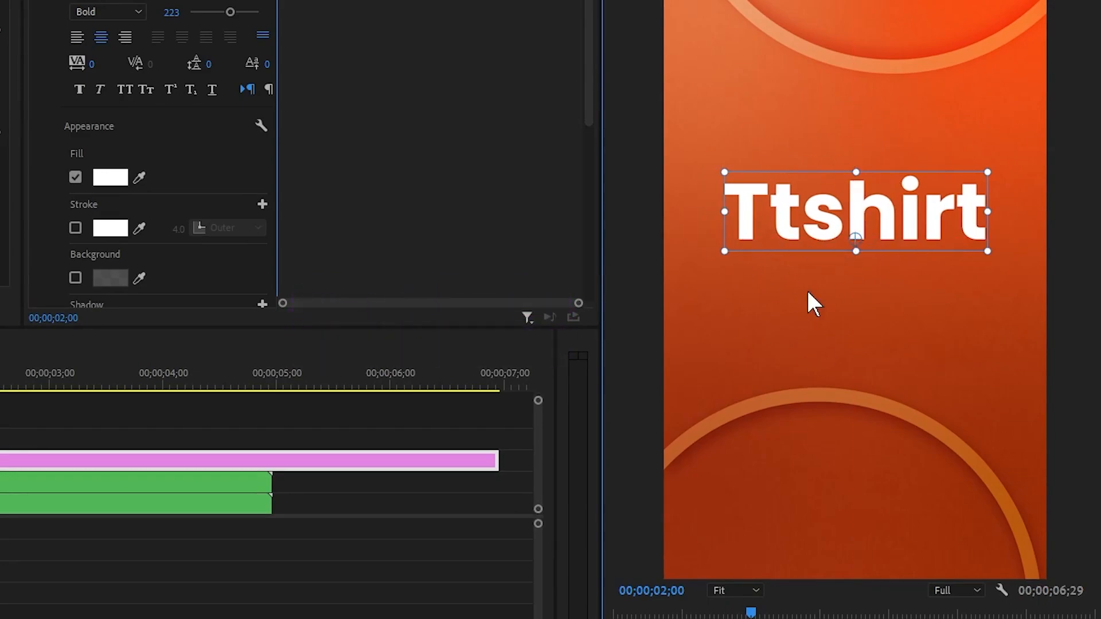
pyautogui.click(1000, 590)
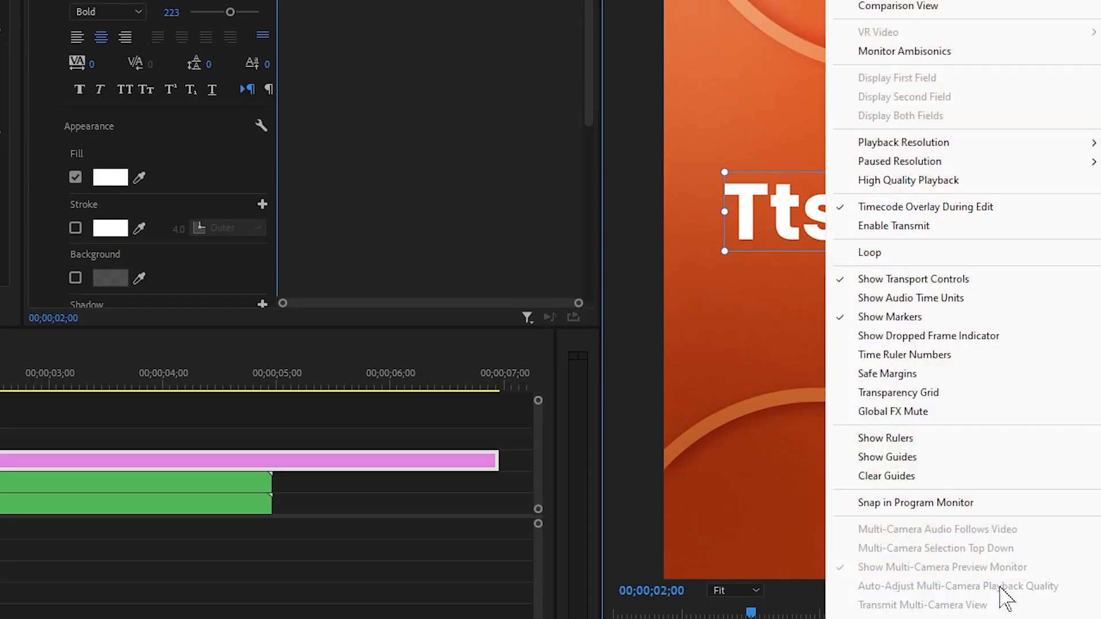
pyautogui.click(882, 376)
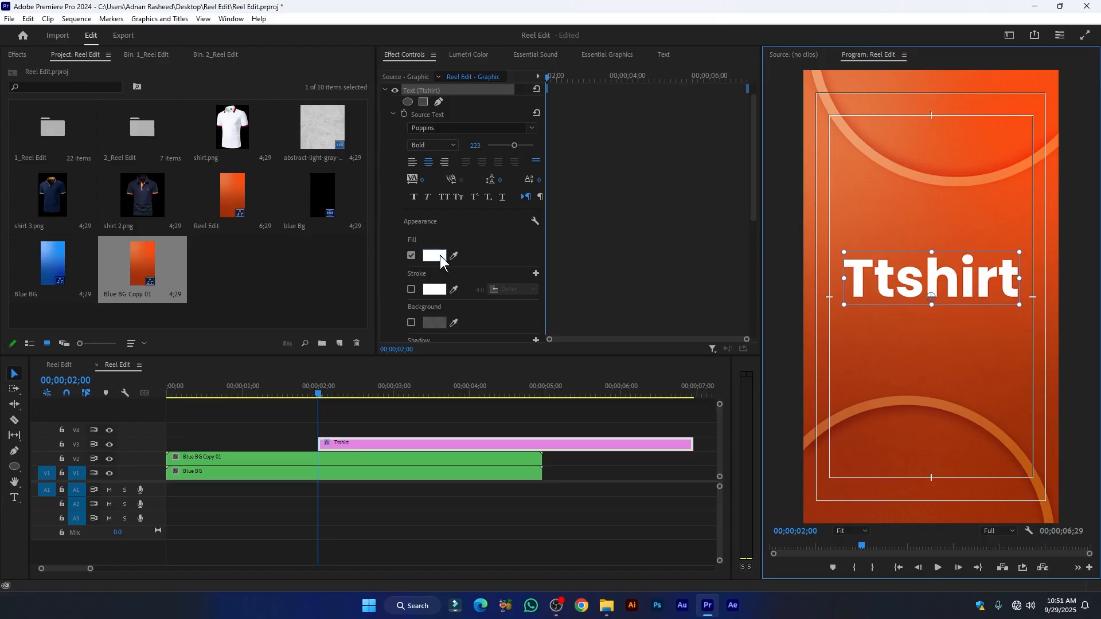
# - Enlarge the Ttshirt text to size 257 and align its clip with the background clips, spanning 0 to 5 seconds
pyautogui.moveTo(516, 151); pyautogui.dragTo(519, 152)
pyautogui.moveTo(373, 445); pyautogui.dragTo(235, 456)
pyautogui.click(237, 456)
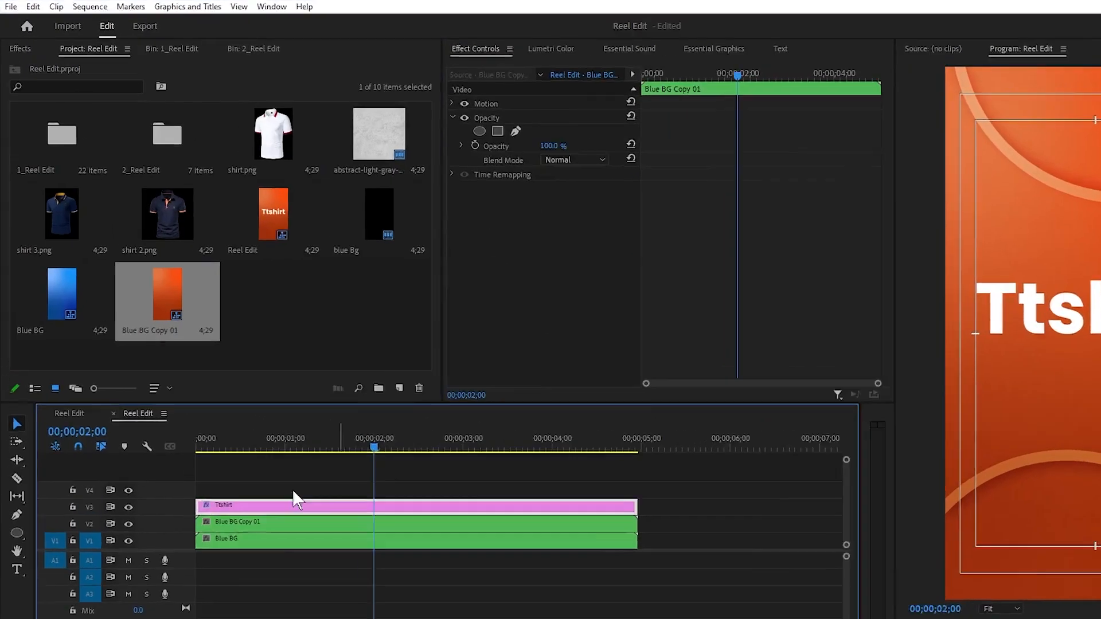
# - Find the Drop Shadow video effect and apply it to the Ttshirt text clip
pyautogui.click(294, 505)
pyautogui.click(25, 37)
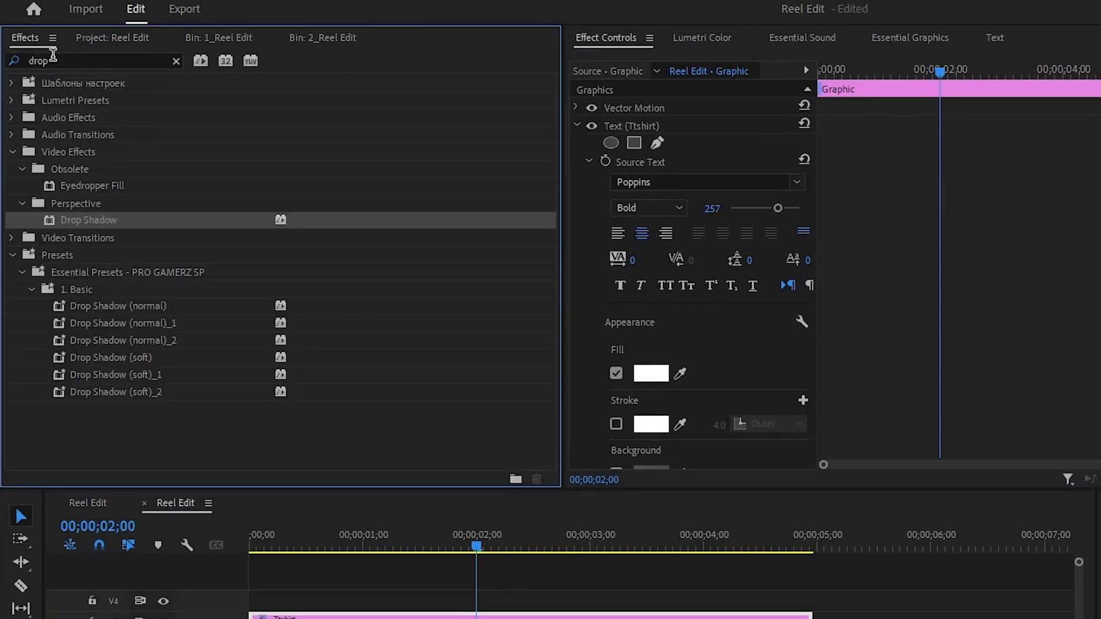
pyautogui.moveTo(73, 218); pyautogui.dragTo(333, 617)
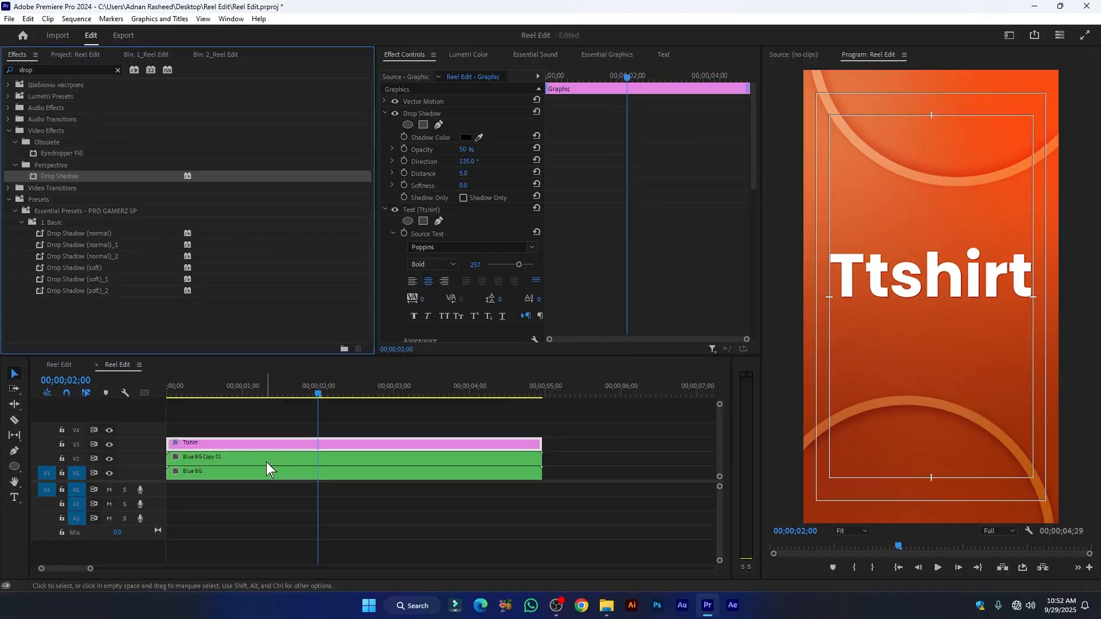
# - Set the text's drop shadow to opacity 100%, direction 147°, distance 22 and softness 106
pyautogui.click(243, 443)
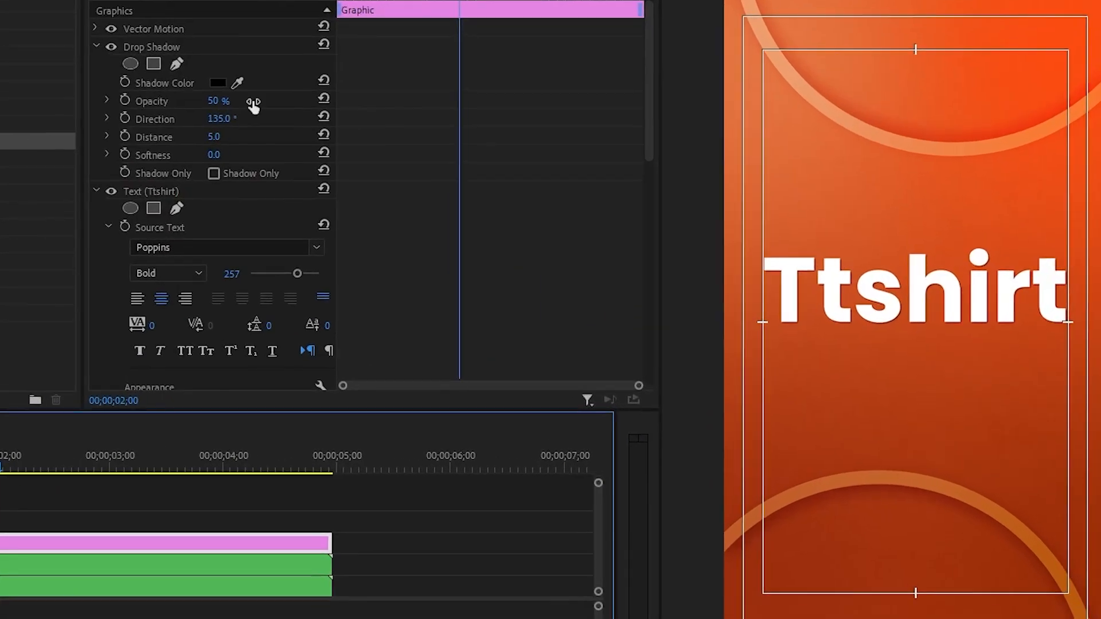
pyautogui.moveTo(216, 103); pyautogui.dragTo(258, 103)
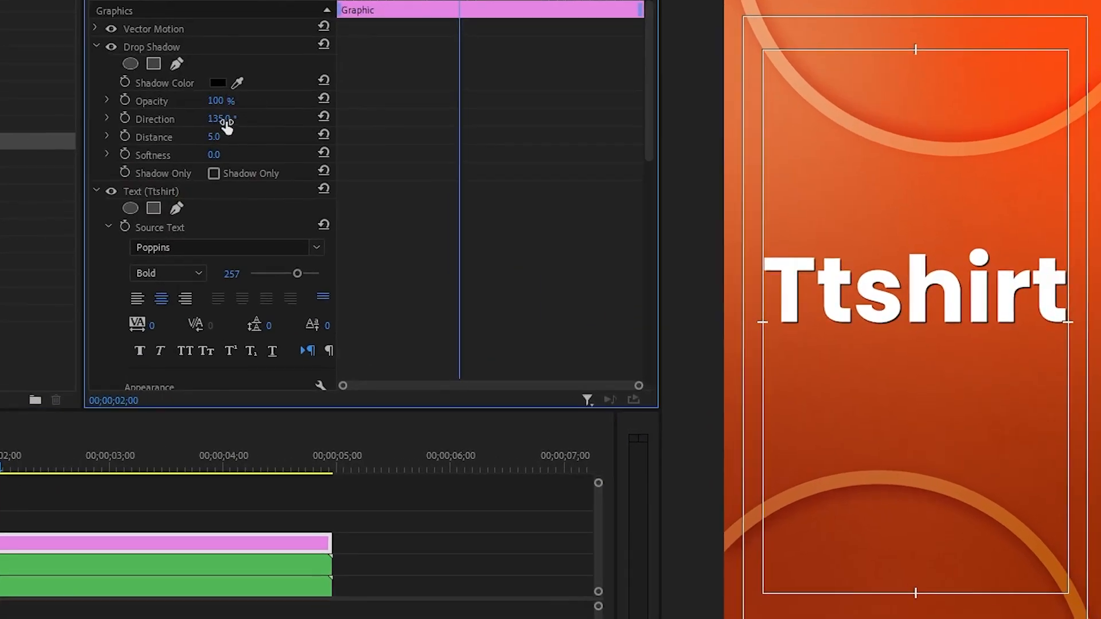
pyautogui.moveTo(215, 155); pyautogui.dragTo(198, 133)
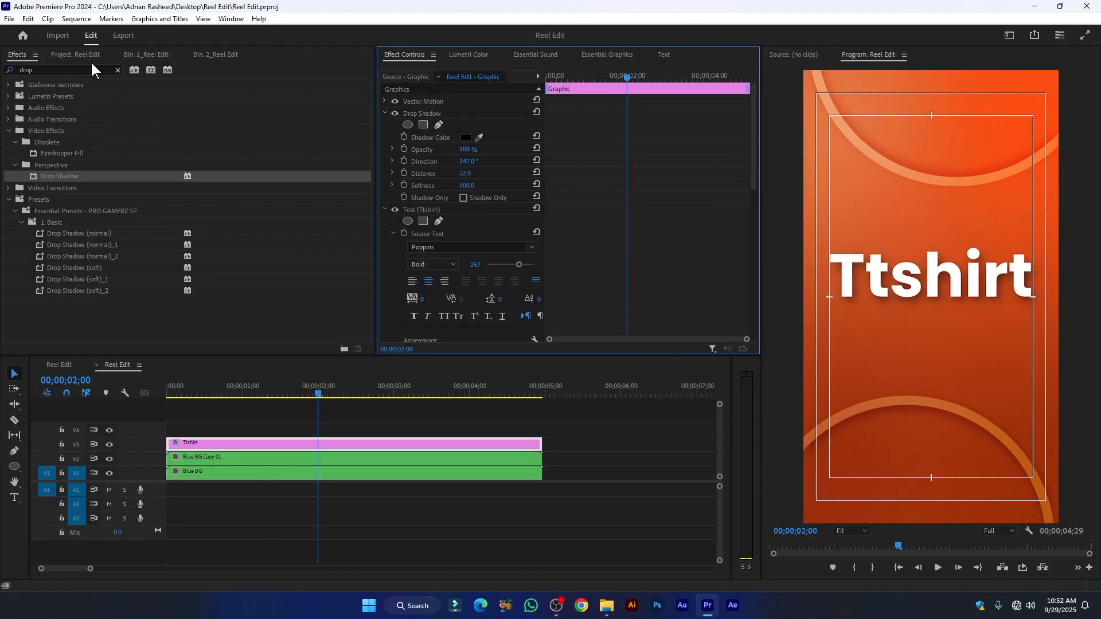
# - Place shirt.png on track V4 above the text from the sequence start and scale it to 80
pyautogui.click(71, 54)
pyautogui.click(238, 283)
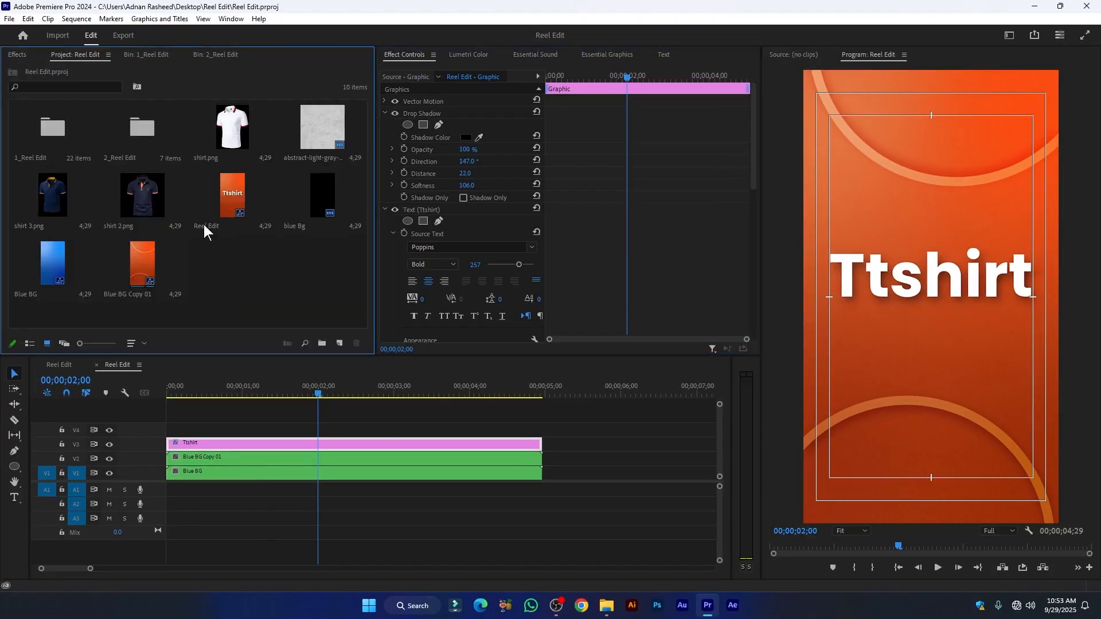
pyautogui.moveTo(232, 137); pyautogui.dragTo(177, 432)
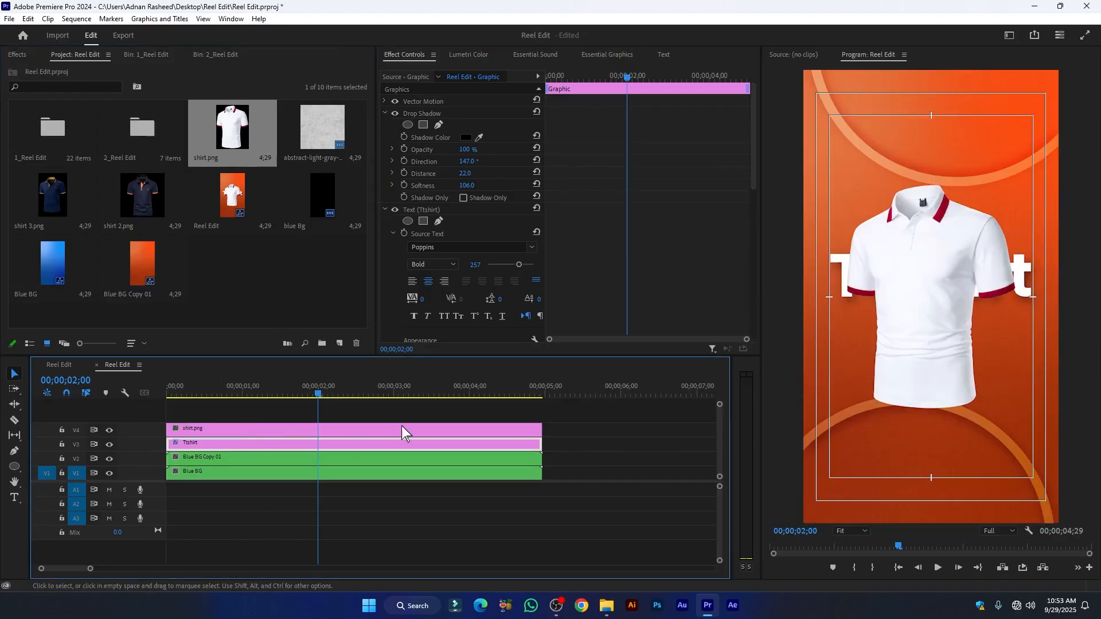
pyautogui.click(240, 430)
pyautogui.click(385, 102)
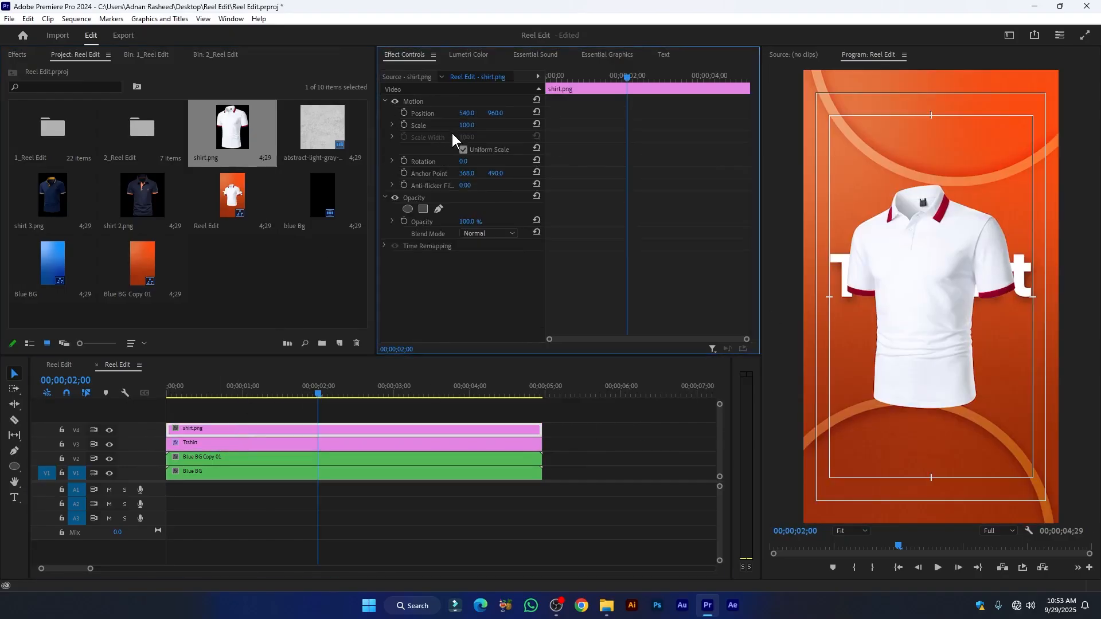
pyautogui.moveTo(465, 125); pyautogui.dragTo(458, 125)
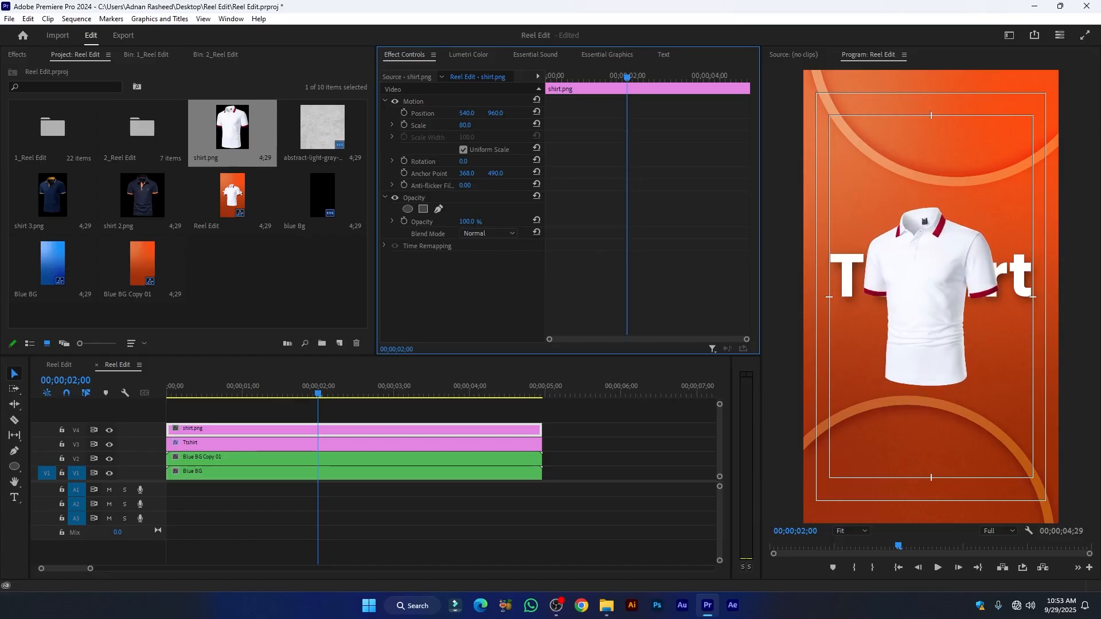
# - Duplicate the Ttshirt clip onto the track above the shirt and make the copy outline-only, with Fill off and Stroke on
pyautogui.click(204, 442)
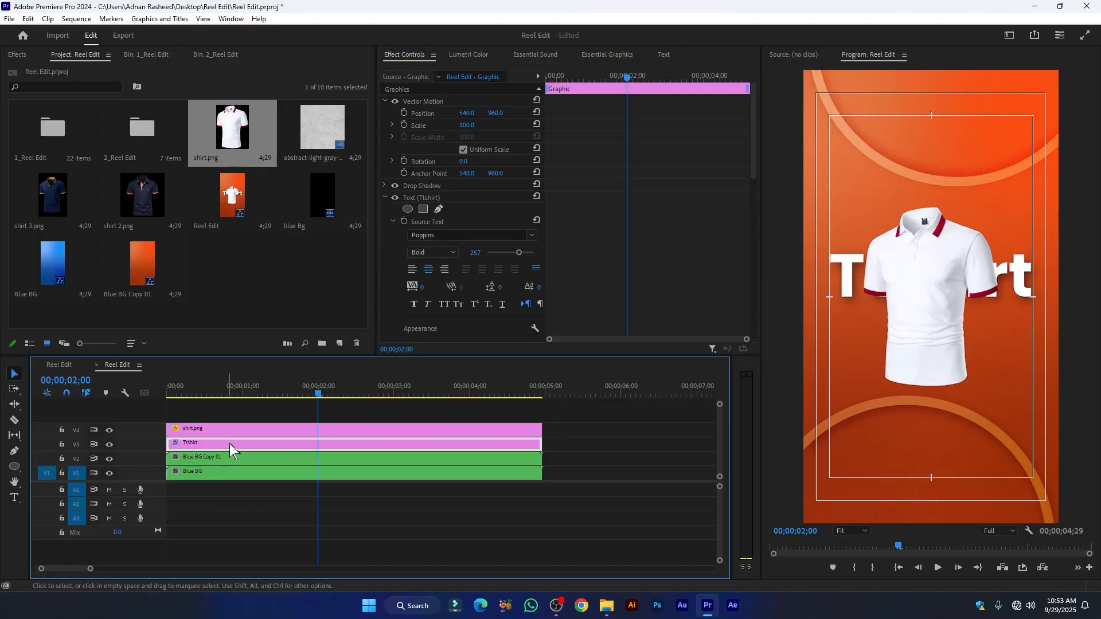
pyautogui.moveTo(222, 442); pyautogui.dragTo(214, 418)
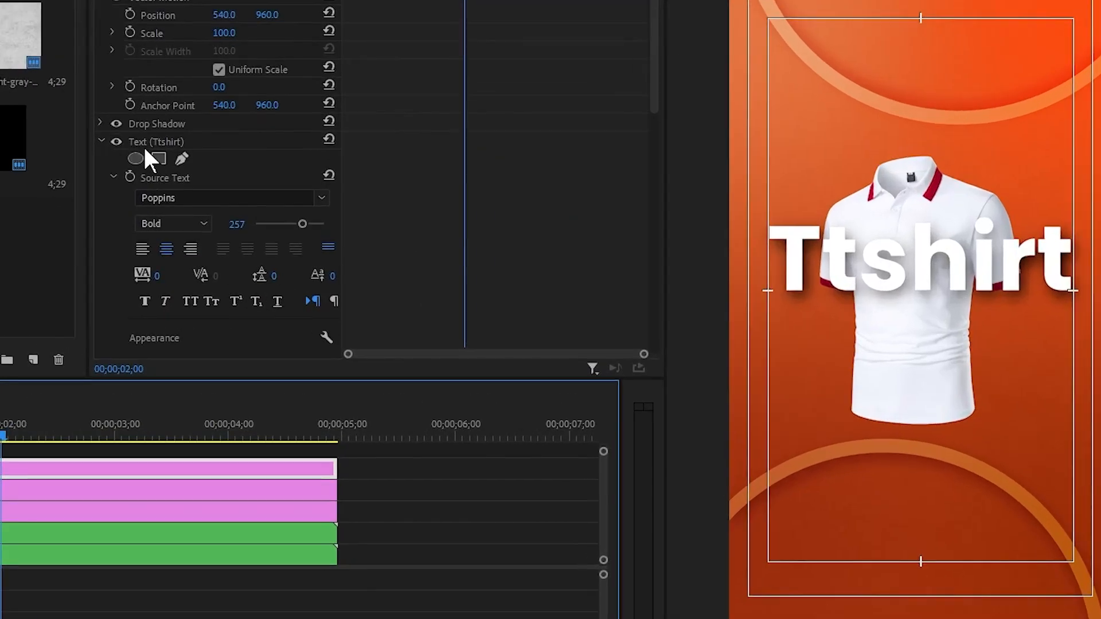
pyautogui.click(148, 143)
pyautogui.scroll(-7, 248, 257)
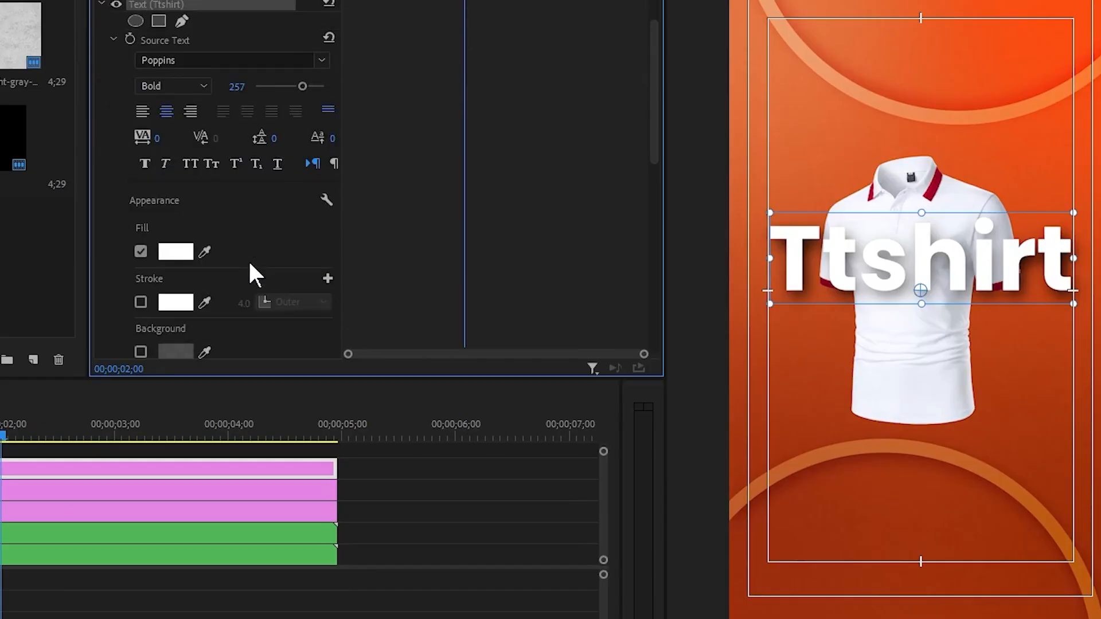
pyautogui.click(140, 149)
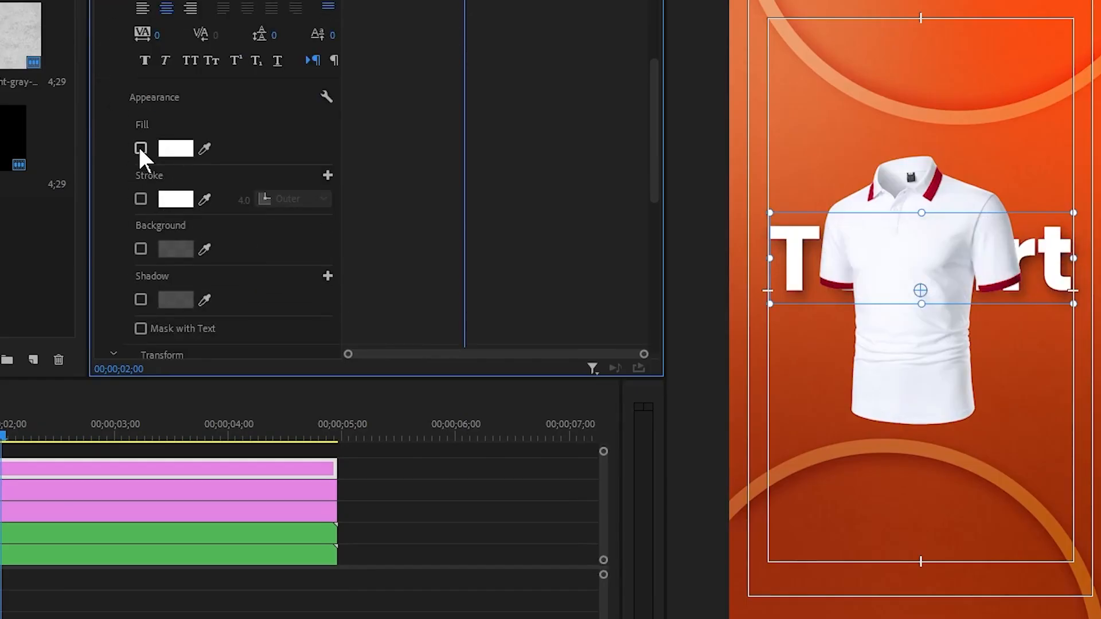
pyautogui.click(141, 199)
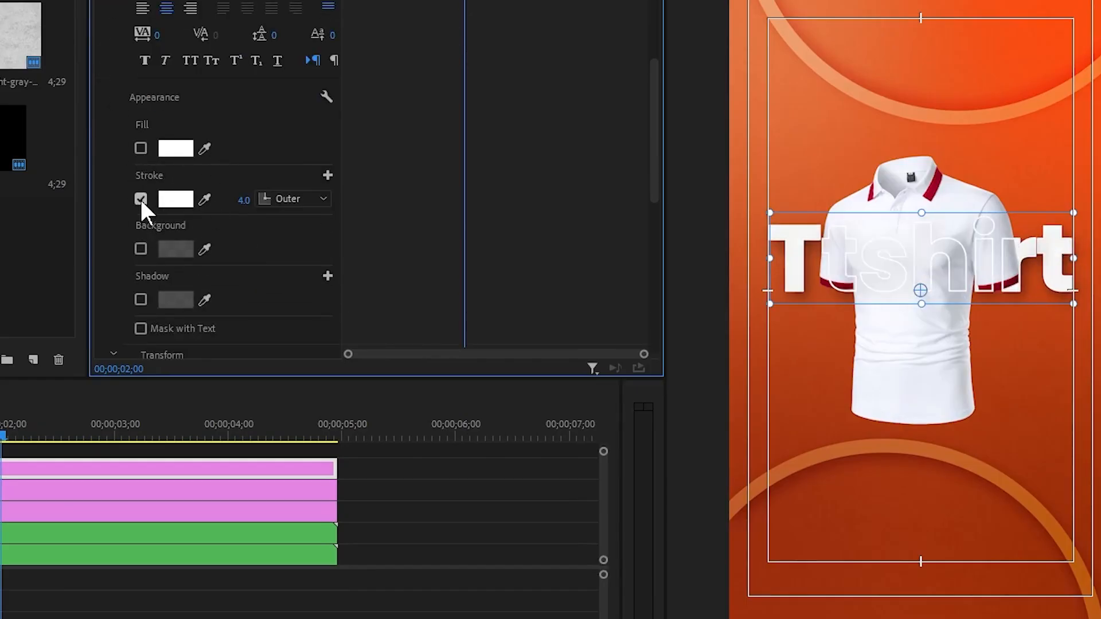
# - Sample the copy's stroke colour from the dark orange background and set the stroke width to 8
pyautogui.click(201, 200)
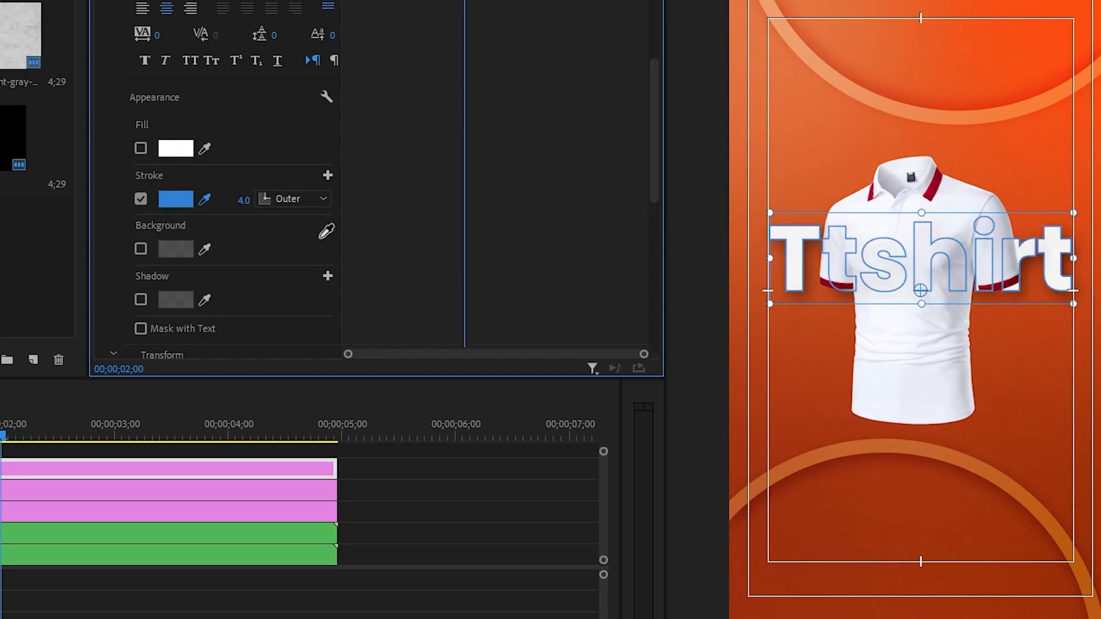
pyautogui.click(887, 603)
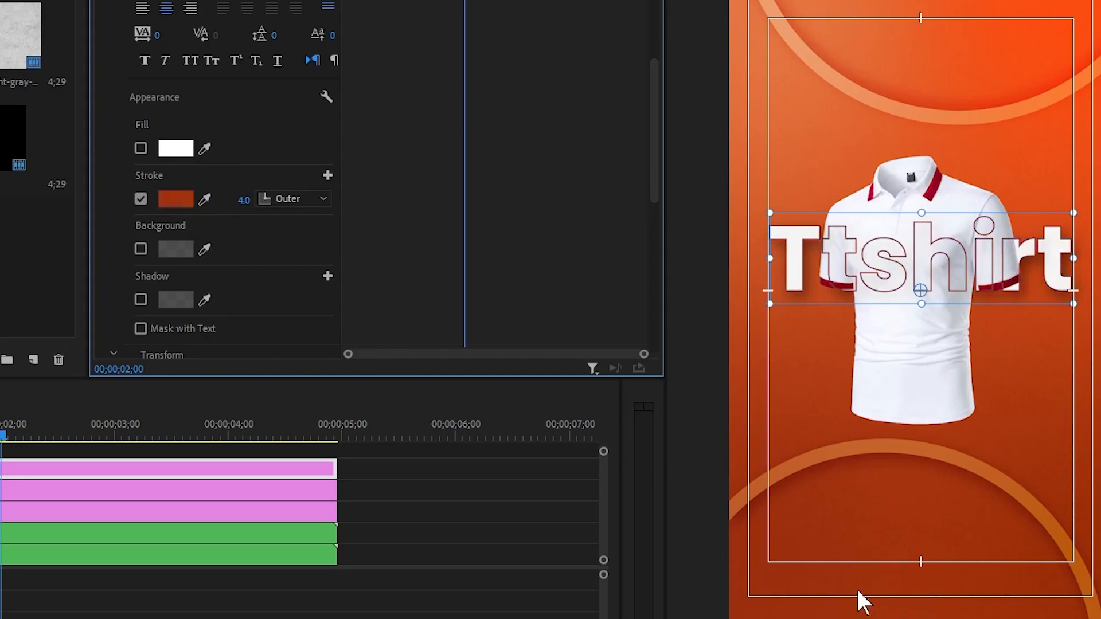
pyautogui.moveTo(244, 200); pyautogui.dragTo(258, 199)
pyautogui.click(264, 192)
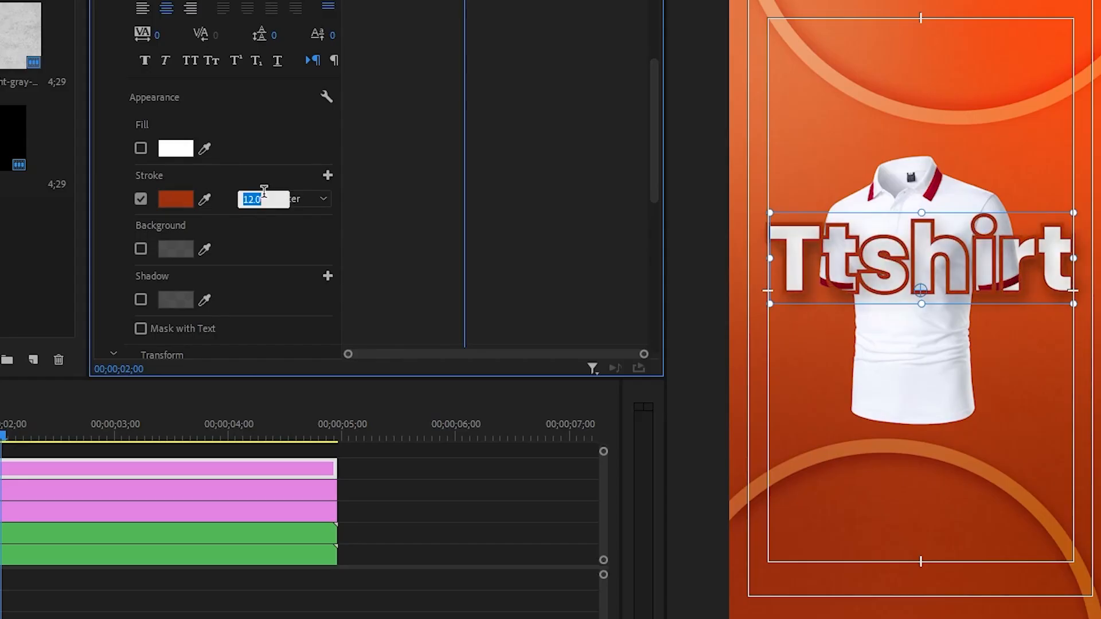
pyautogui.write('8')
pyautogui.press('Return')
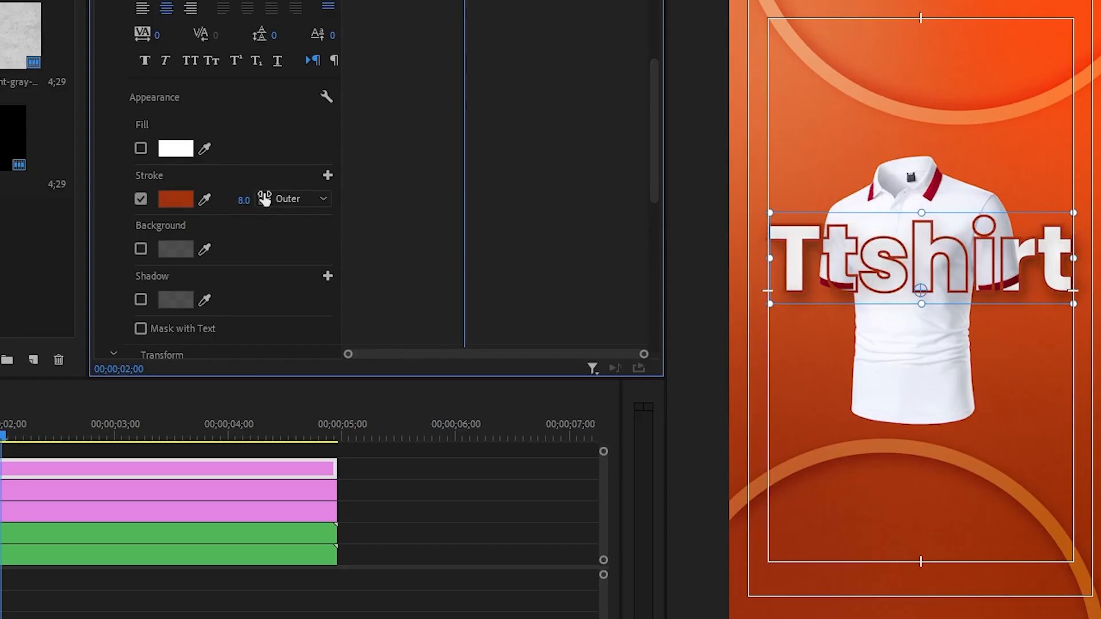
# - Brighten the outlined text's stroke colour to orange FF3E00
pyautogui.click(183, 204)
pyautogui.moveTo(339, 328); pyautogui.dragTo(361, 437)
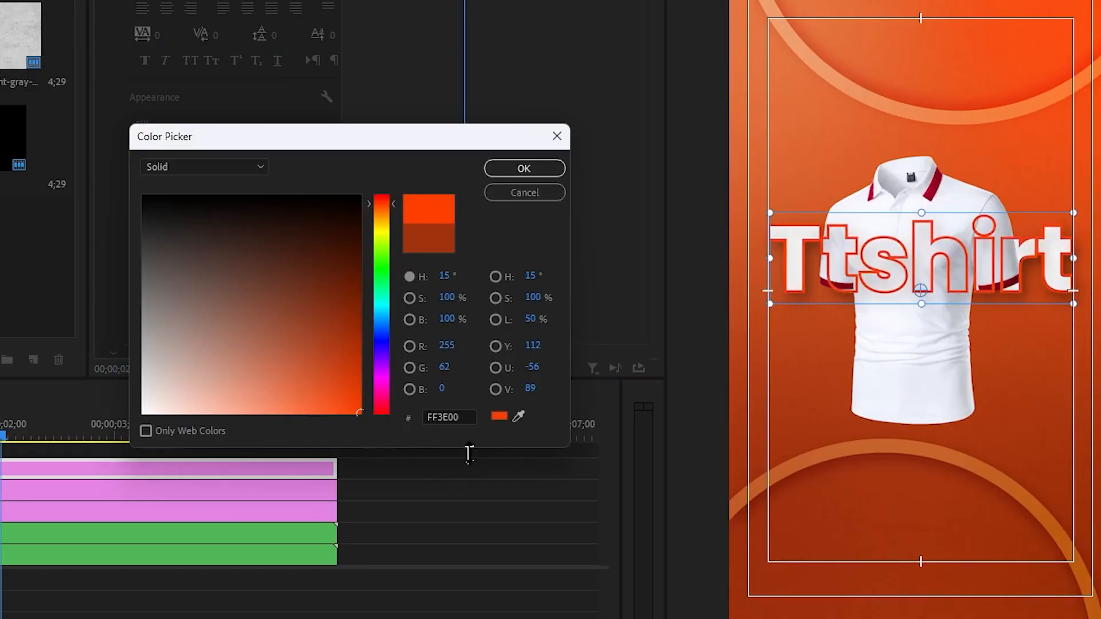
pyautogui.click(524, 168)
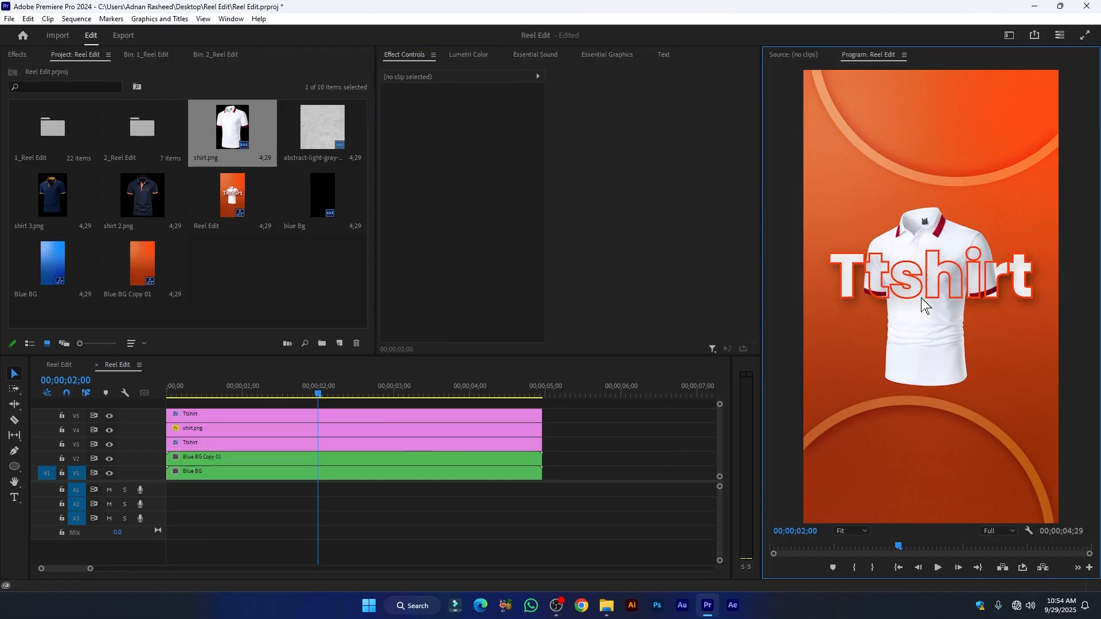
# - Mask the outlined Ttshirt text on V5 with a pen-drawn shape around the letters overlapping the shirt, and set the mask feather to 0
pyautogui.click(188, 418)
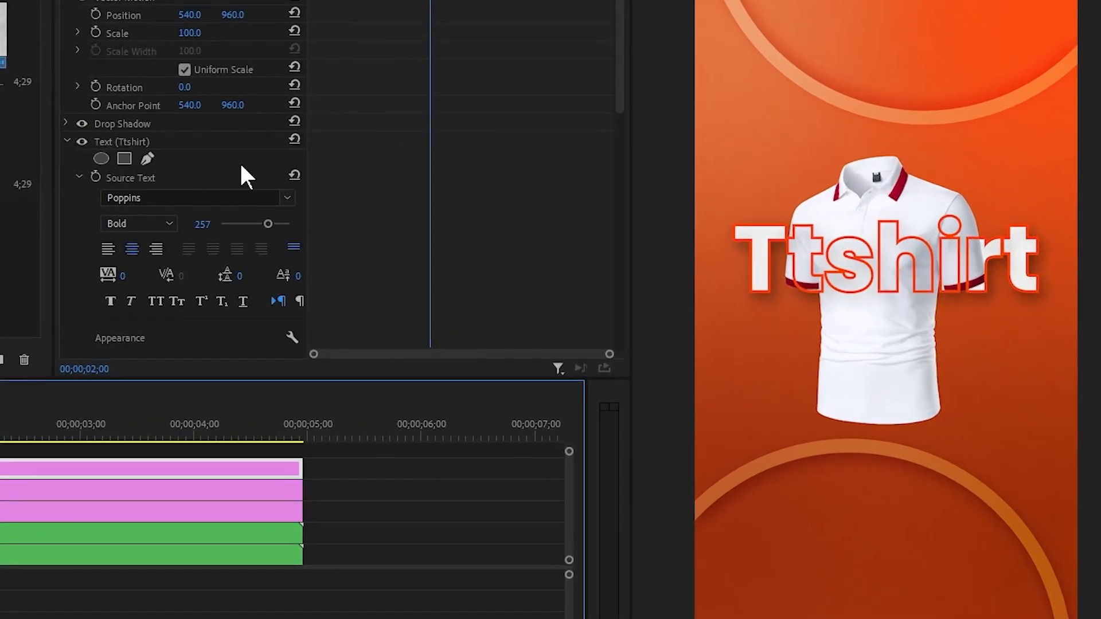
pyautogui.scroll(-2, 499, 211)
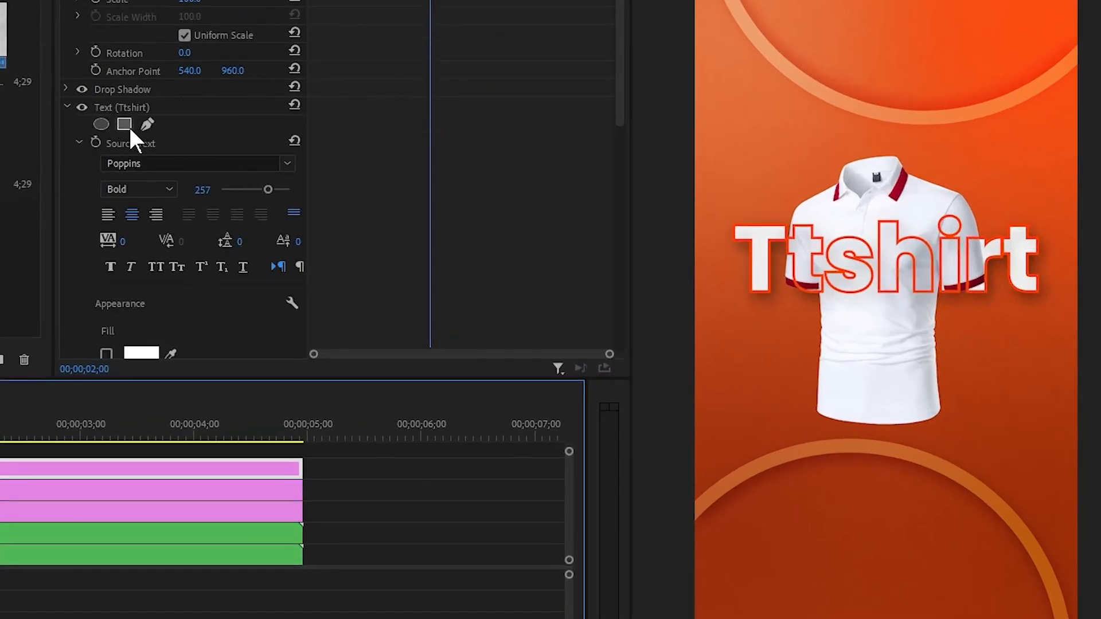
pyautogui.click(148, 124)
pyautogui.click(787, 236)
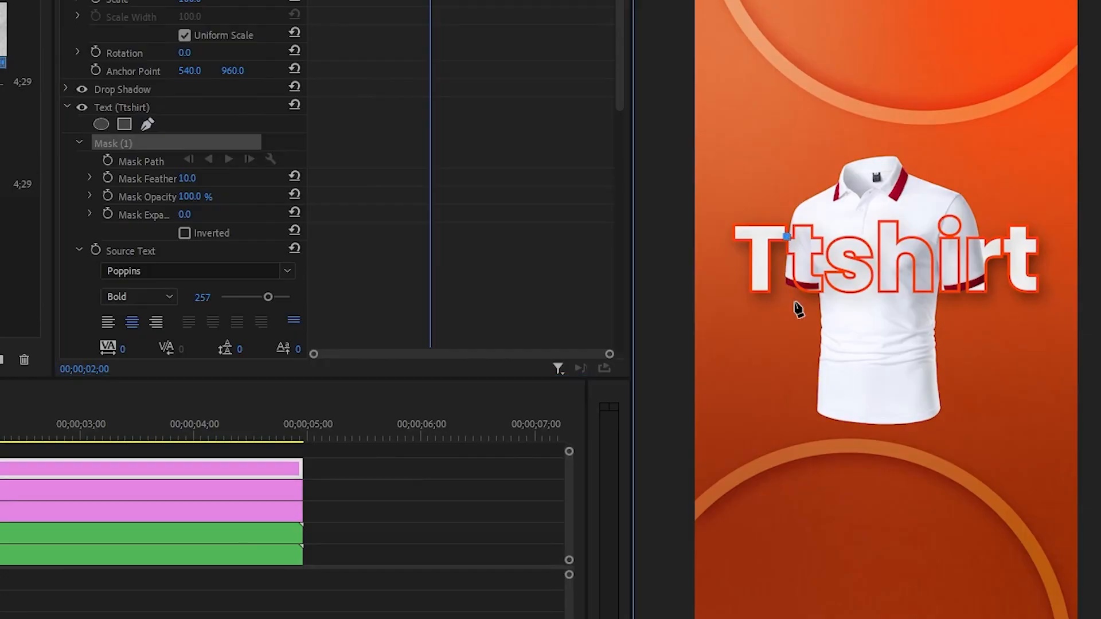
pyautogui.click(794, 302)
pyautogui.click(998, 295)
pyautogui.click(979, 217)
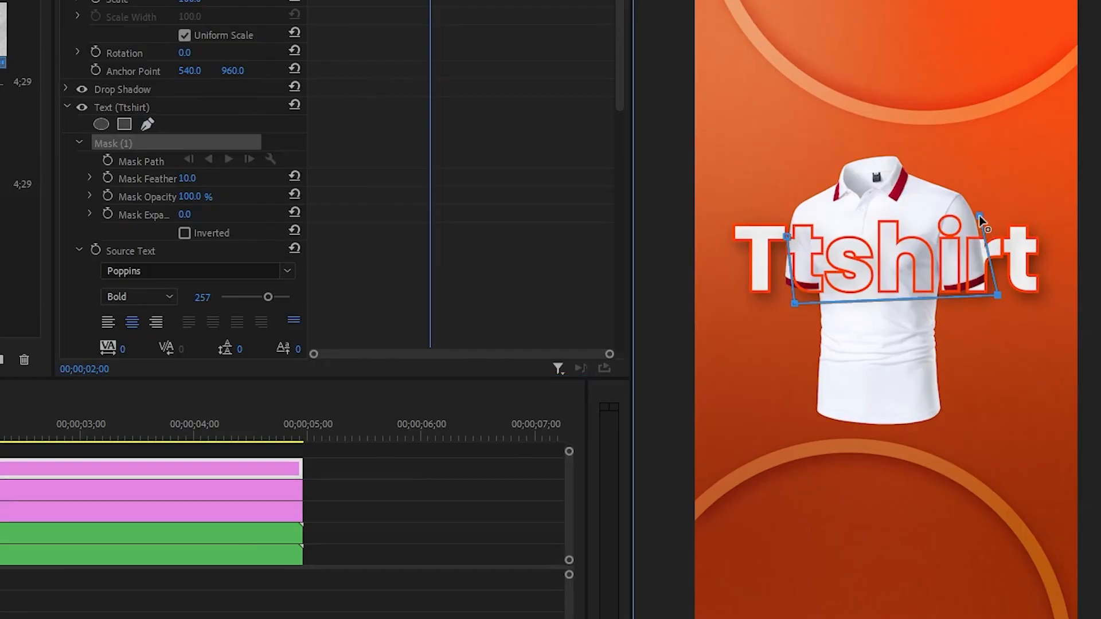
pyautogui.click(788, 211)
pyautogui.click(786, 236)
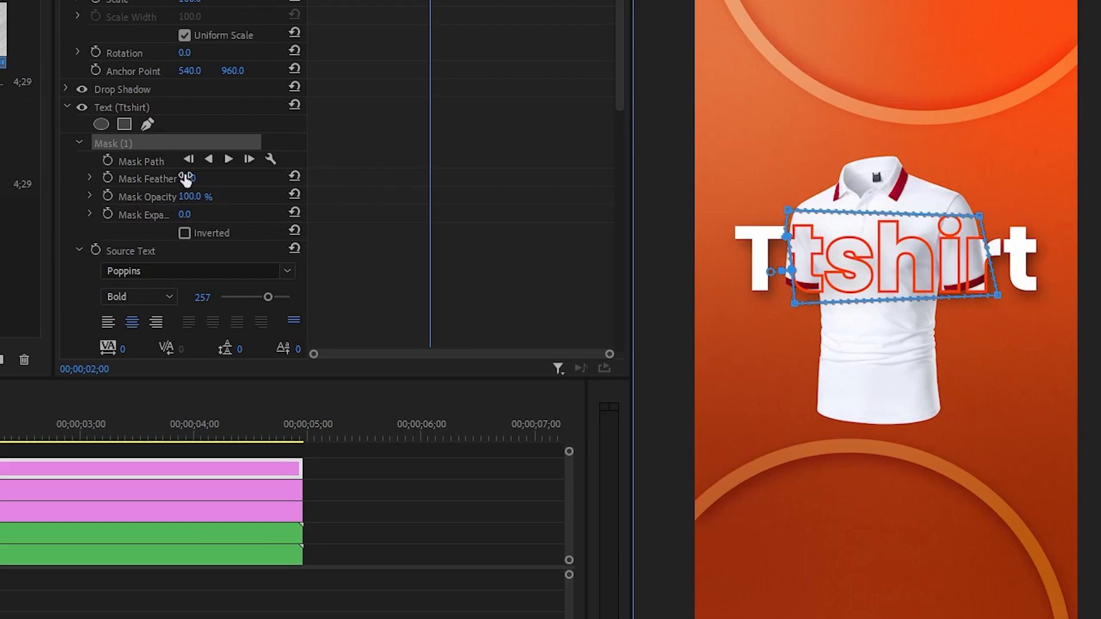
pyautogui.moveTo(185, 179); pyautogui.dragTo(174, 178)
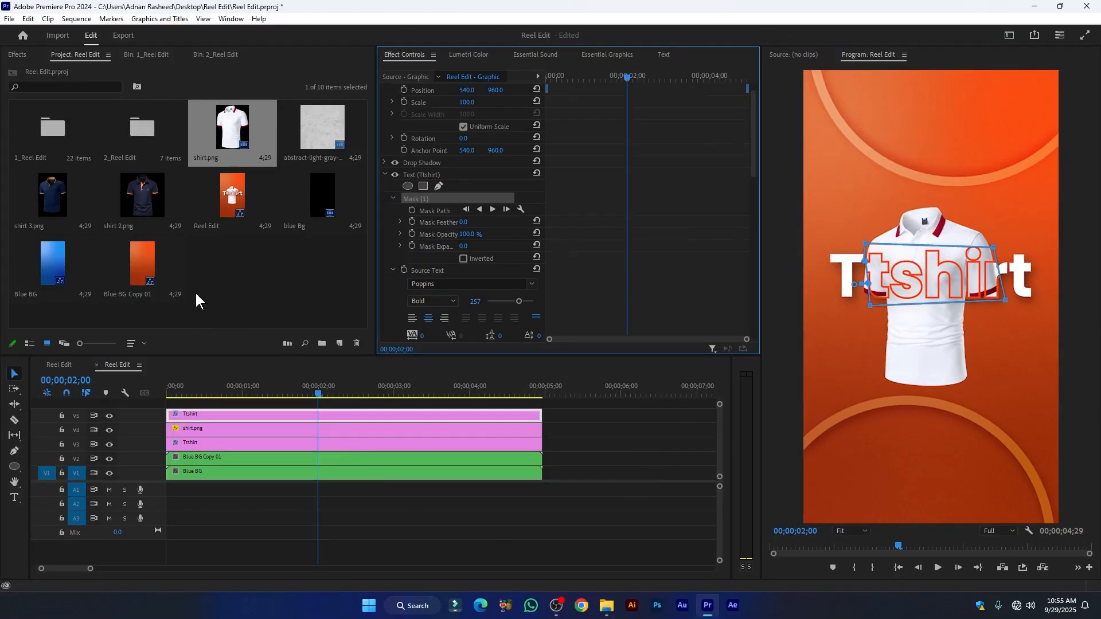
# - Add a new text layer reading "white" above the shirt's right-hand shoulder in the frame and select all its text
pyautogui.click(14, 499)
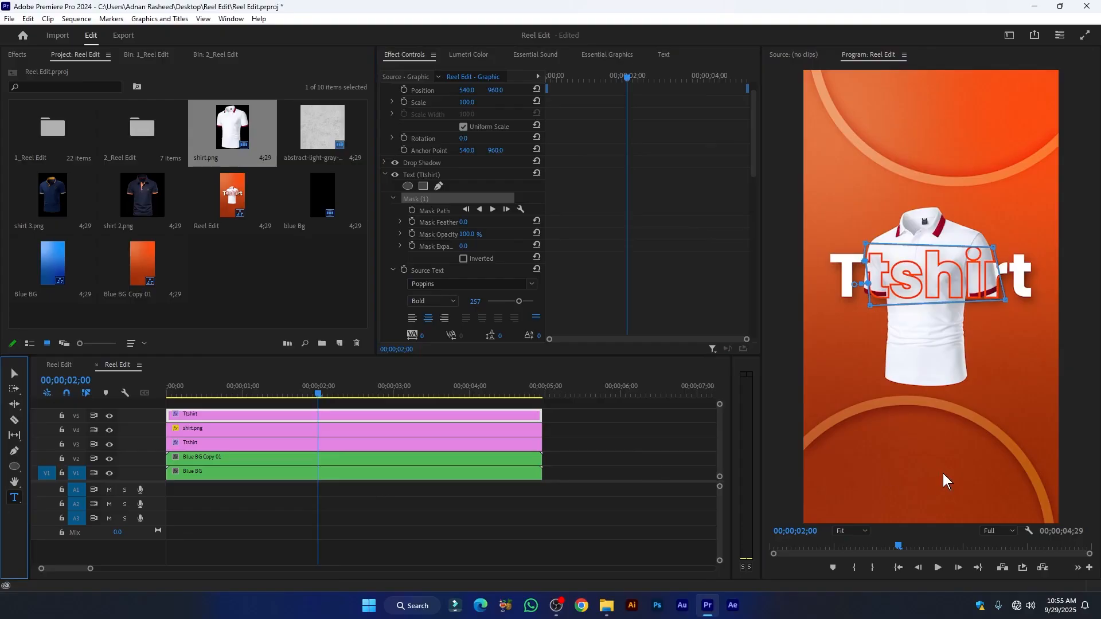
pyautogui.click(587, 415)
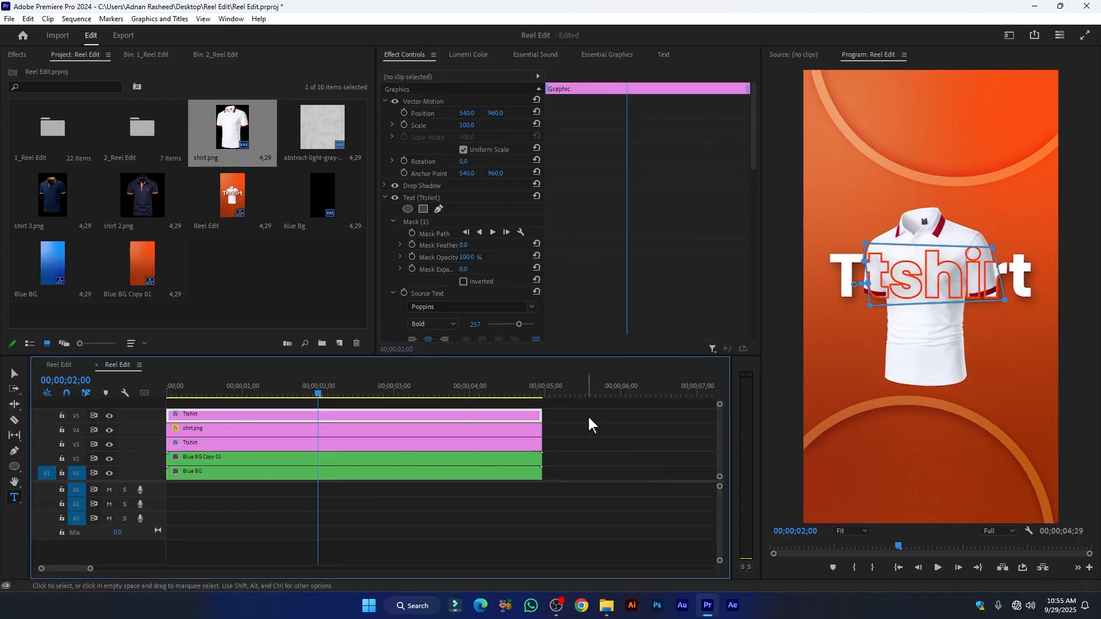
pyautogui.click(989, 207)
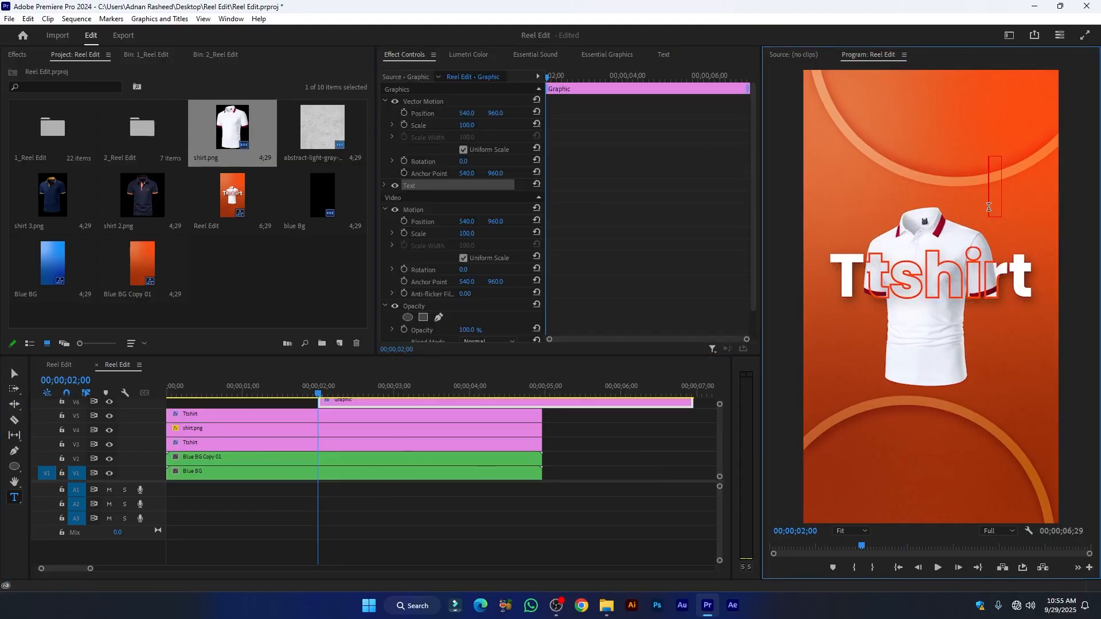
pyautogui.write('wh')
pyautogui.hotkey('ctrl', 'a')
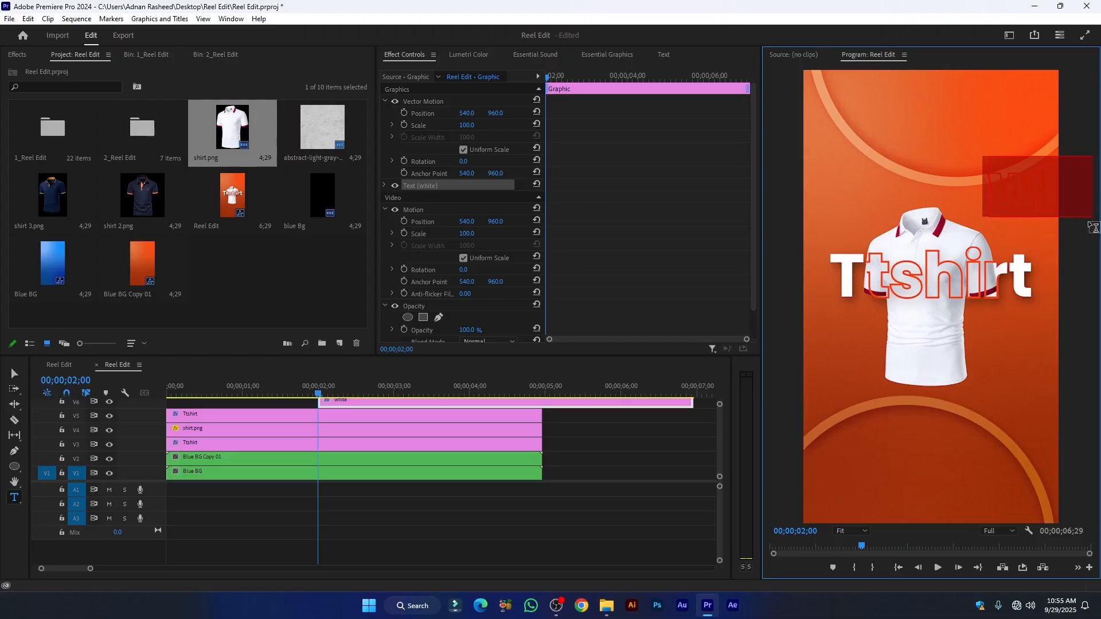
# - Change the "white" text's font to Segoe Print Regular
pyautogui.click(62, 150)
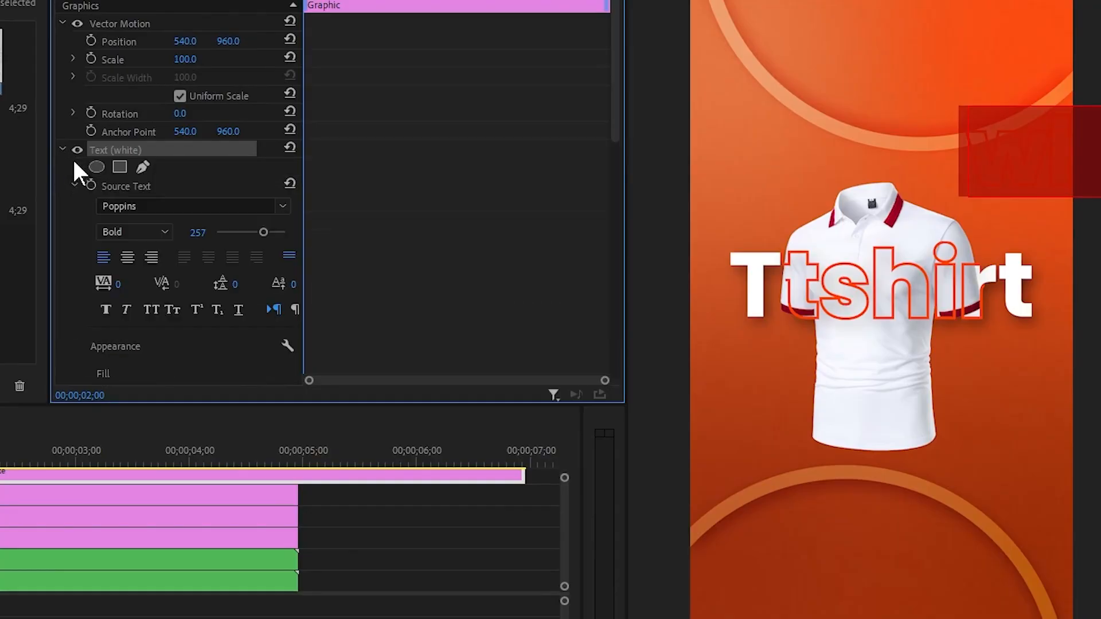
pyautogui.click(196, 207)
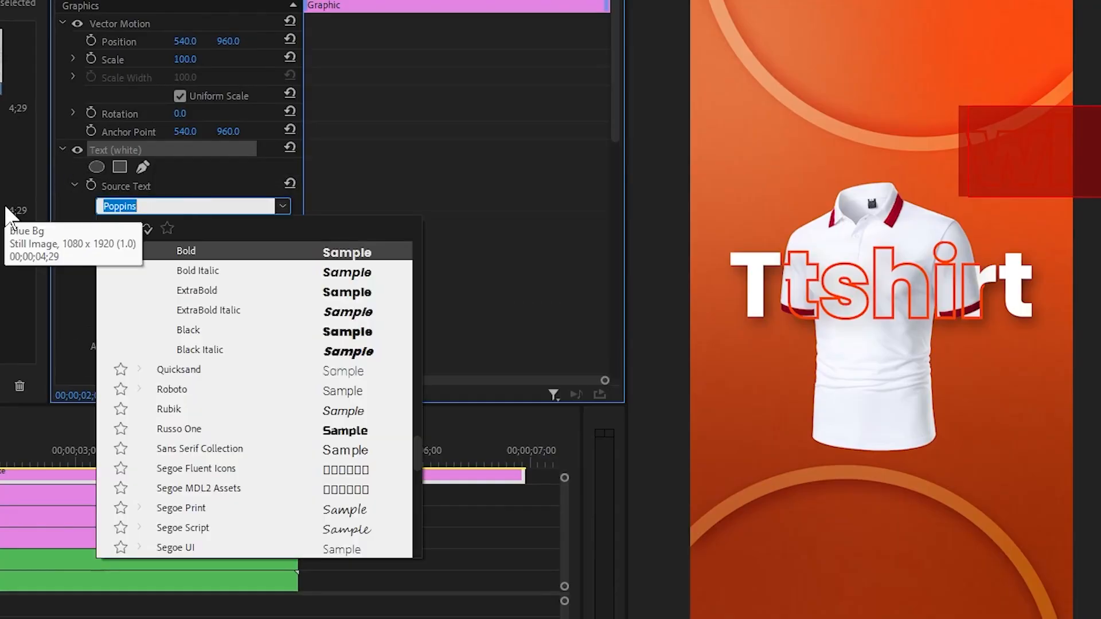
pyautogui.write('Segoe ')
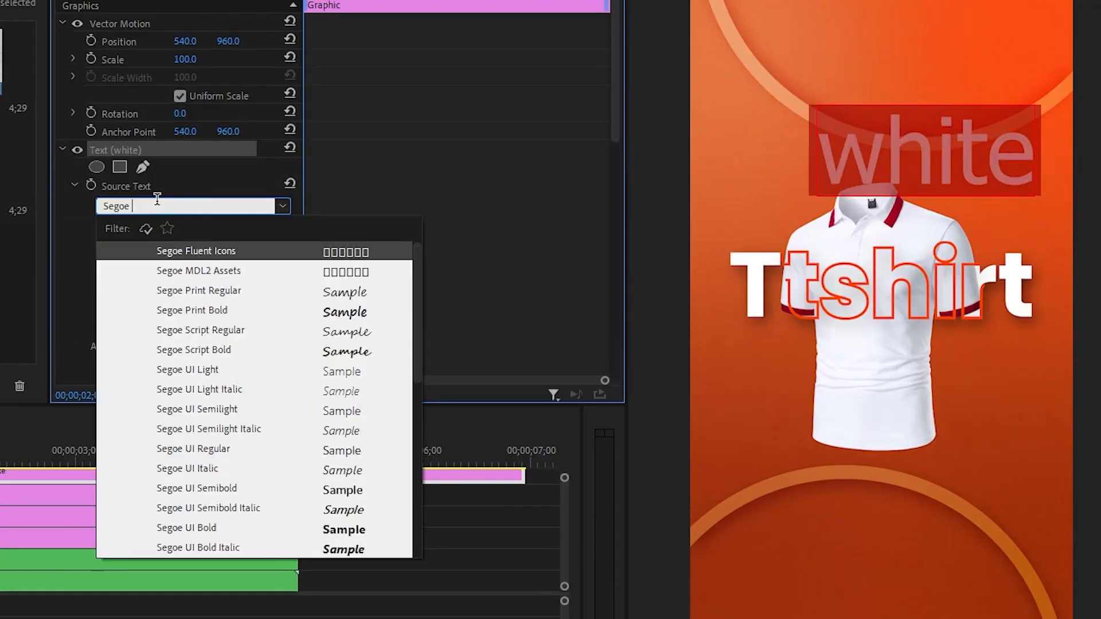
pyautogui.write('pri')
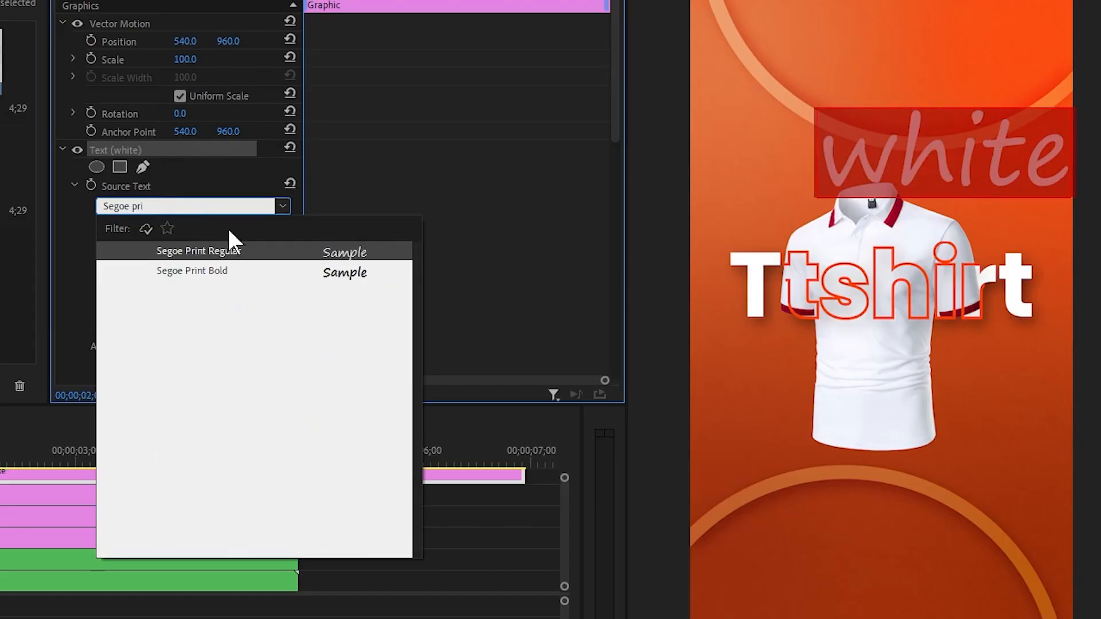
pyautogui.click(232, 256)
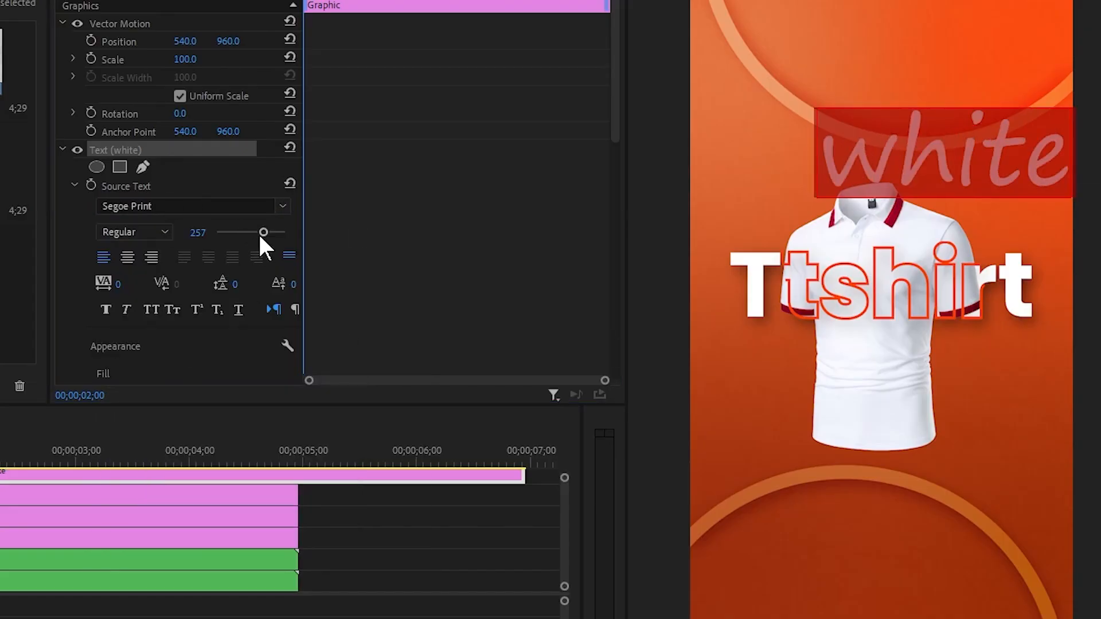
# - Set the "white" text to size 144 and tilt it clockwise beside the shirt's shoulder, with Vector Motion position 532.7, 994
pyautogui.moveTo(263, 233)
pyautogui.mouseDown()
pyautogui.moveTo(246, 232)
pyautogui.moveTo(301, 226)
pyautogui.mouseUp()
pyautogui.scroll(-3, 240, 309)
pyautogui.scroll(-5, 240, 315)
pyautogui.moveTo(182, 298)
pyautogui.mouseDown()
pyautogui.moveTo(205, 298)
pyautogui.moveTo(196, 298)
pyautogui.mouseUp()
pyautogui.moveTo(227, 226); pyautogui.dragTo(225, 225)
pyautogui.scroll(10, 266, 146)
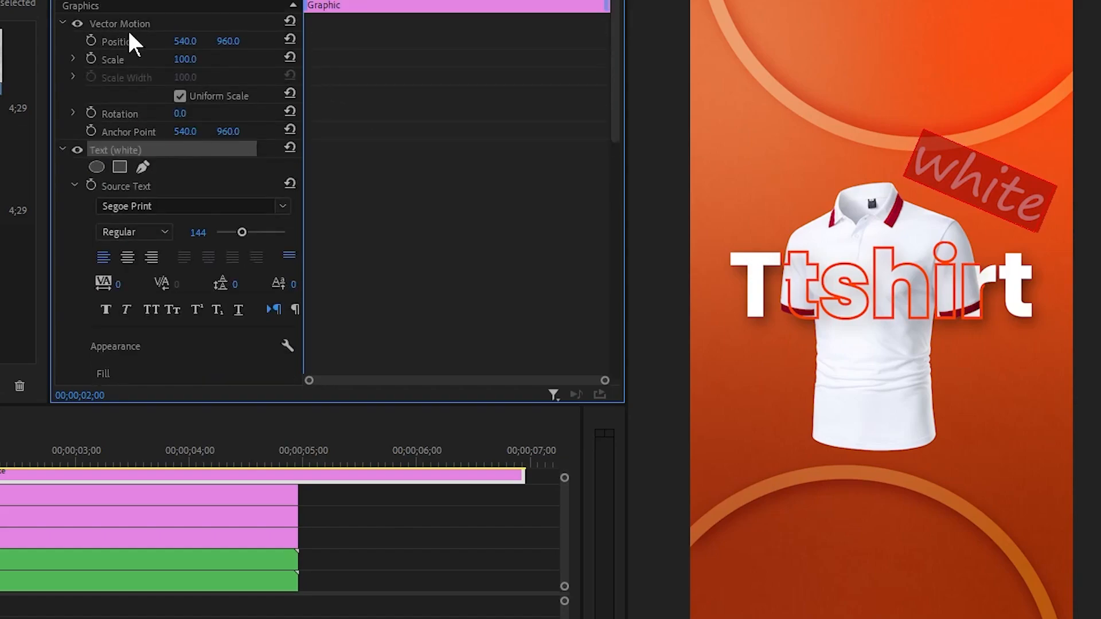
pyautogui.click(119, 25)
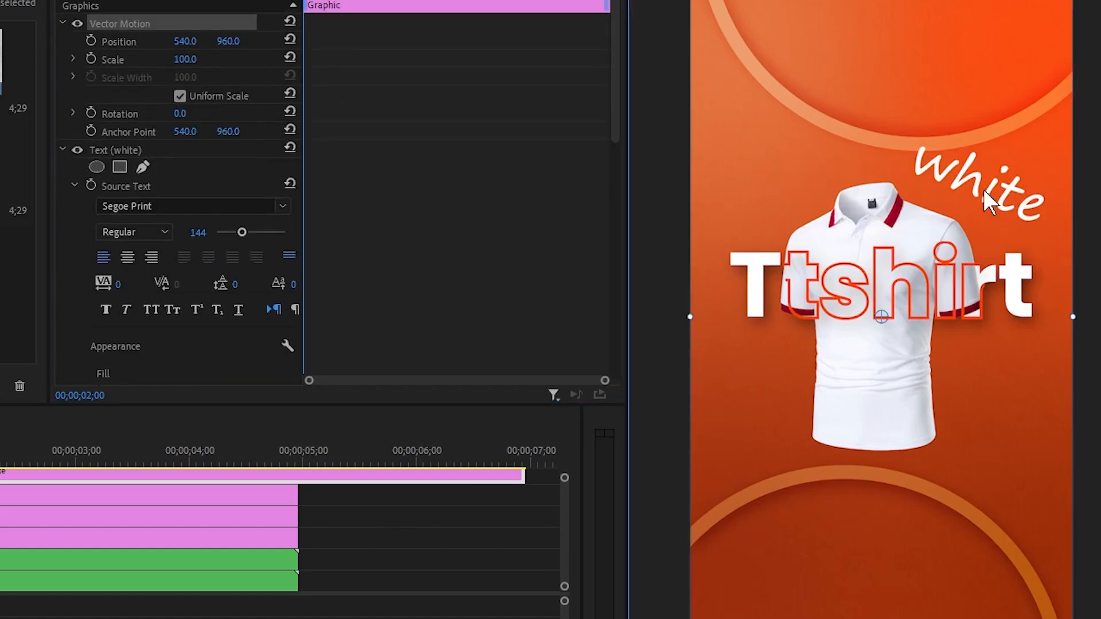
pyautogui.moveTo(983, 189); pyautogui.dragTo(985, 210)
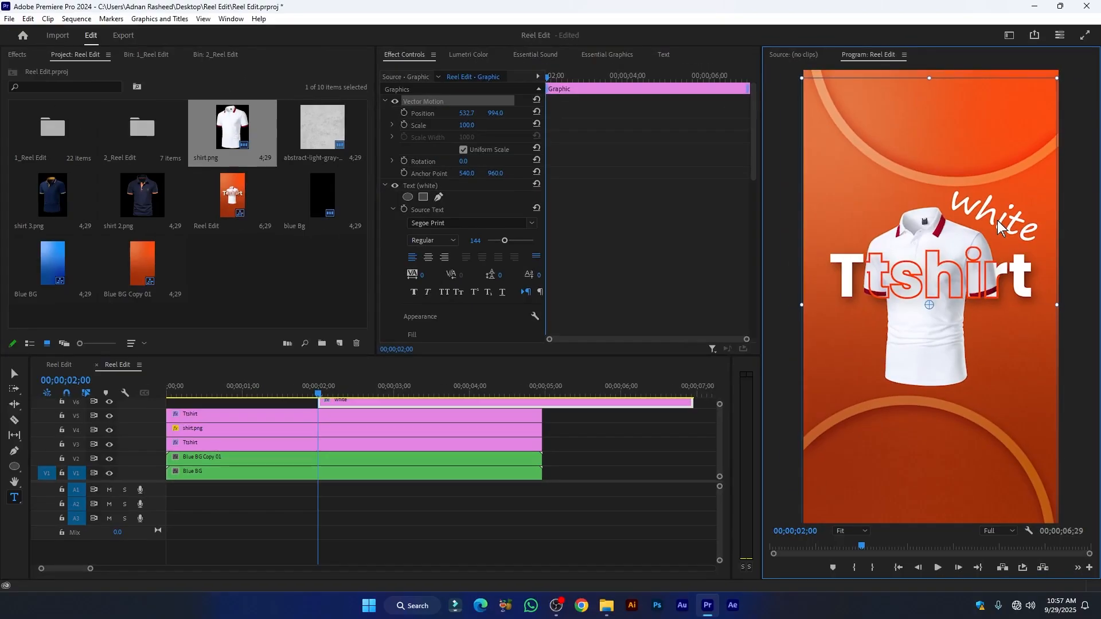
# - Apply the Drop Shadow effect to the shirt.png clip and set its opacity to 100% and softness to 104
pyautogui.click(201, 432)
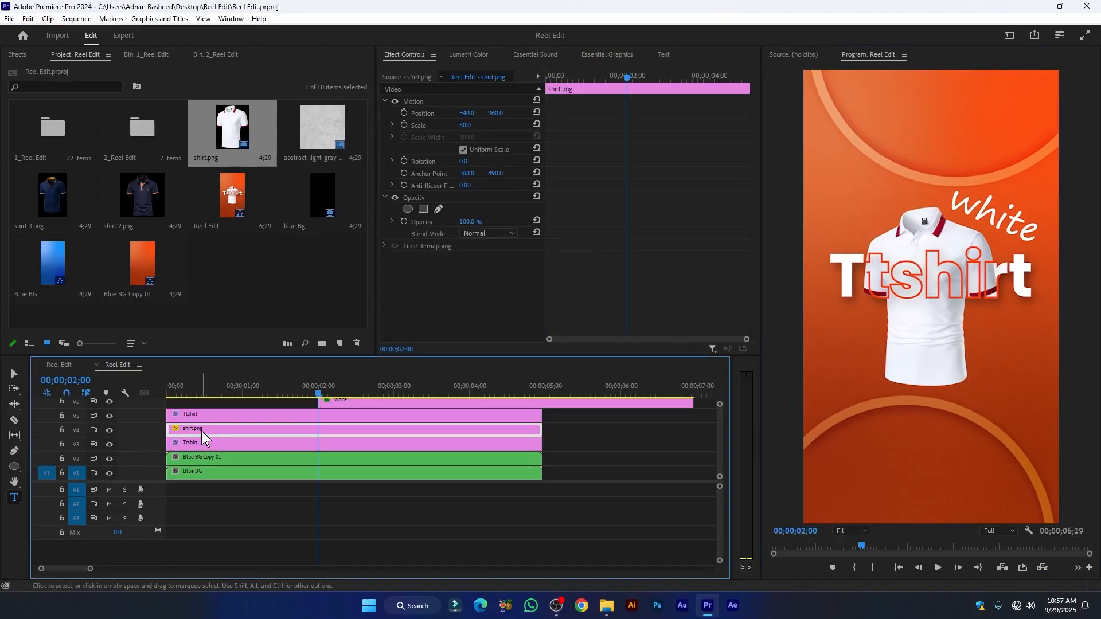
pyautogui.click(22, 55)
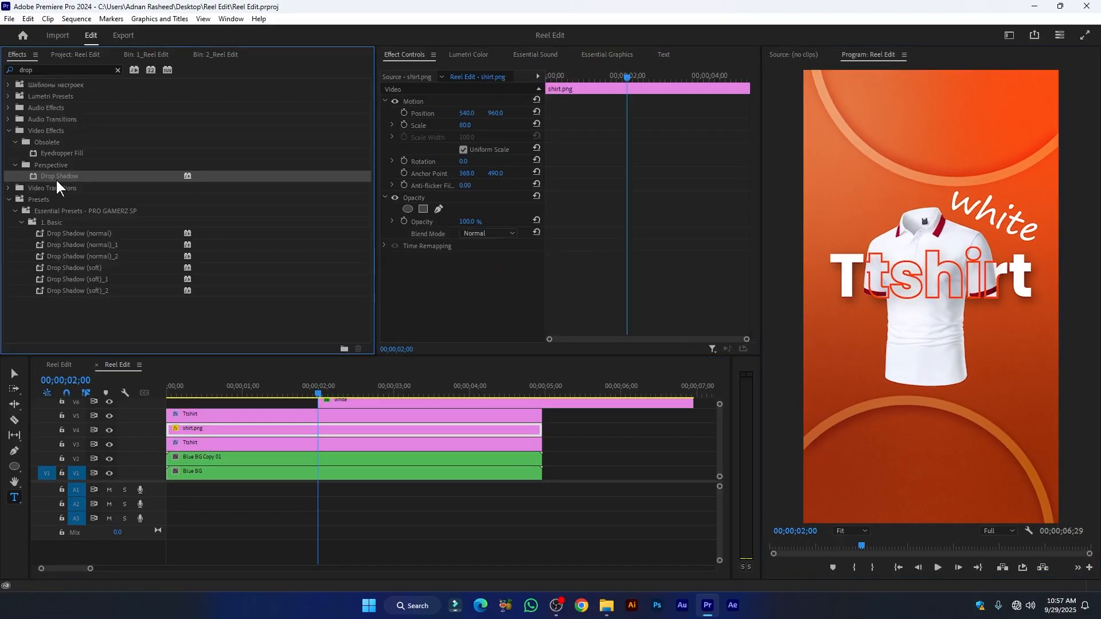
pyautogui.moveTo(57, 180); pyautogui.dragTo(214, 430)
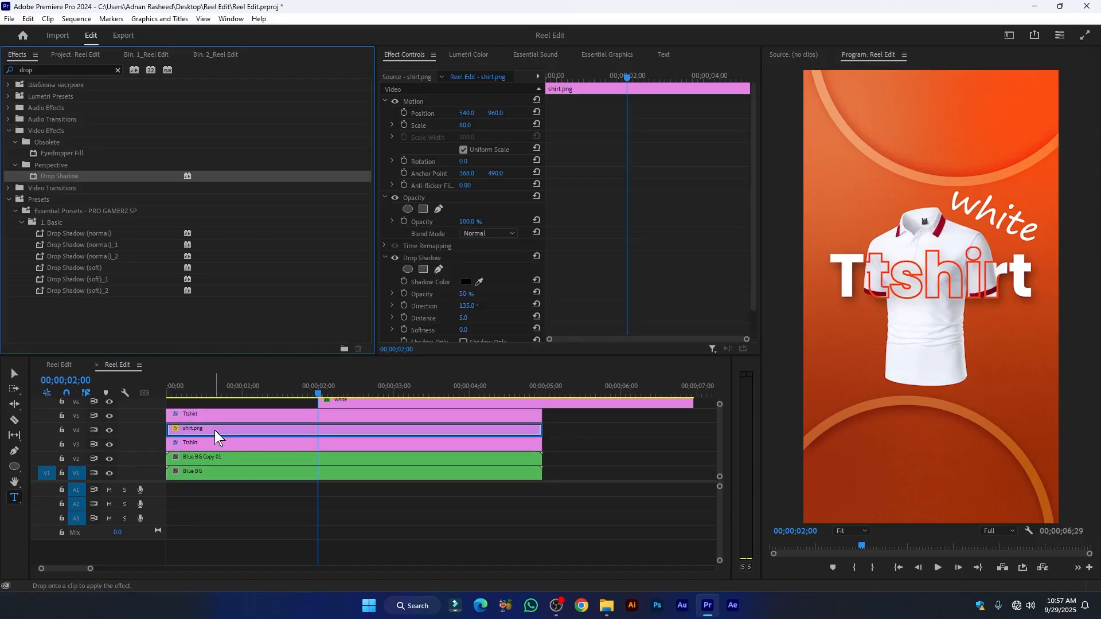
pyautogui.scroll(-2, 477, 291)
pyautogui.moveTo(463, 263); pyautogui.dragTo(480, 300)
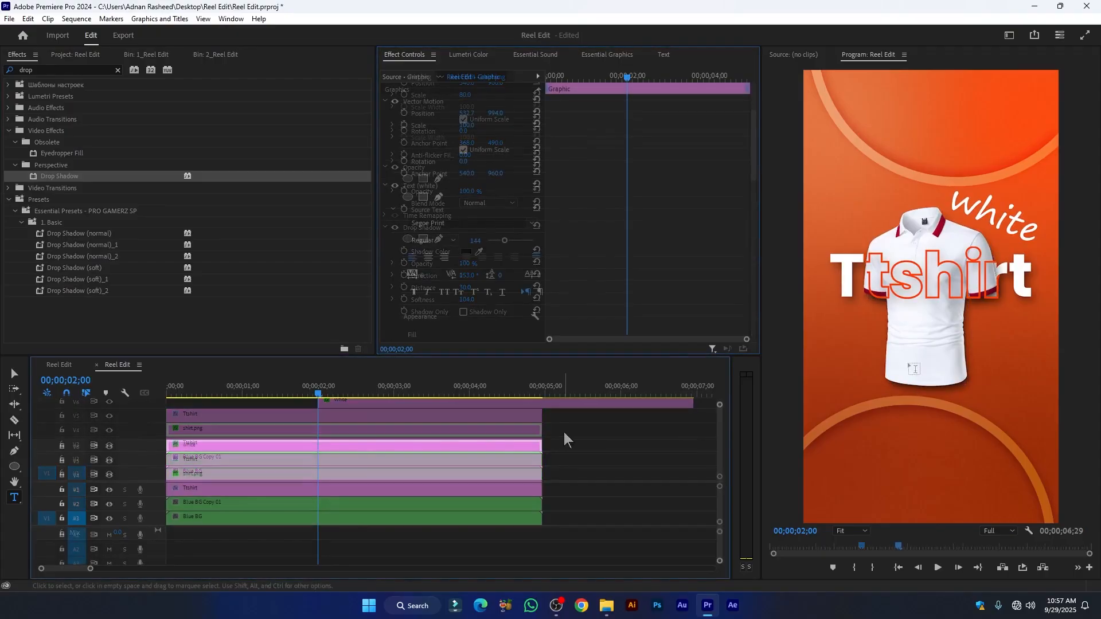
# - Restack the clips from the sequence start with white on V7, outlined Ttshirt on V6 and shirt.png on V5, leaving V4 empty
pyautogui.moveTo(564, 432); pyautogui.dragTo(187, 432)
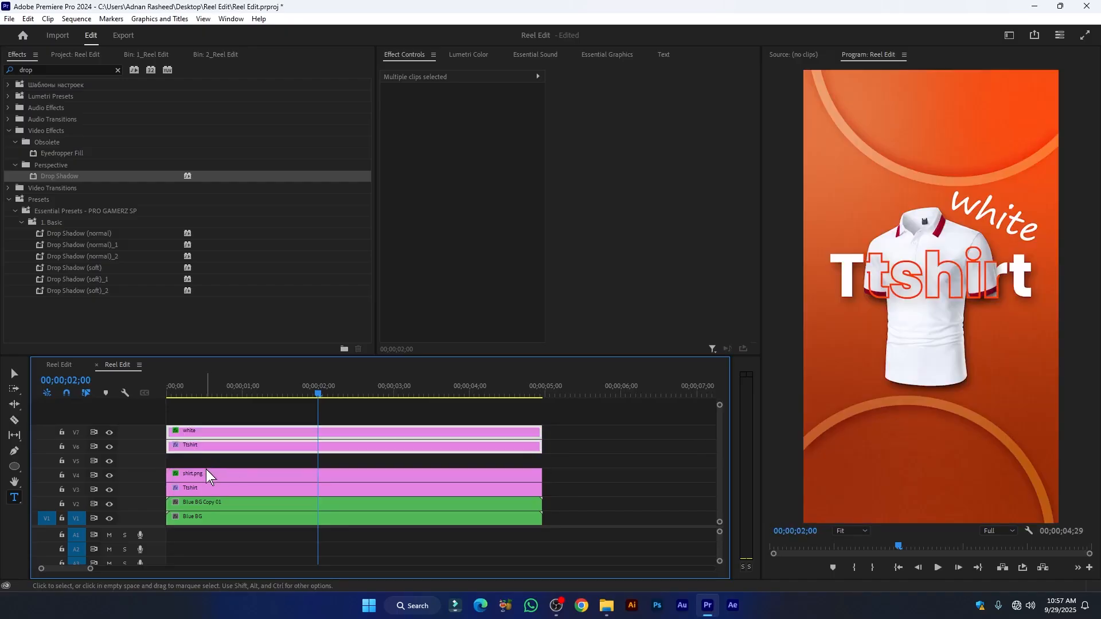
pyautogui.moveTo(205, 469); pyautogui.dragTo(194, 457)
pyautogui.click(230, 479)
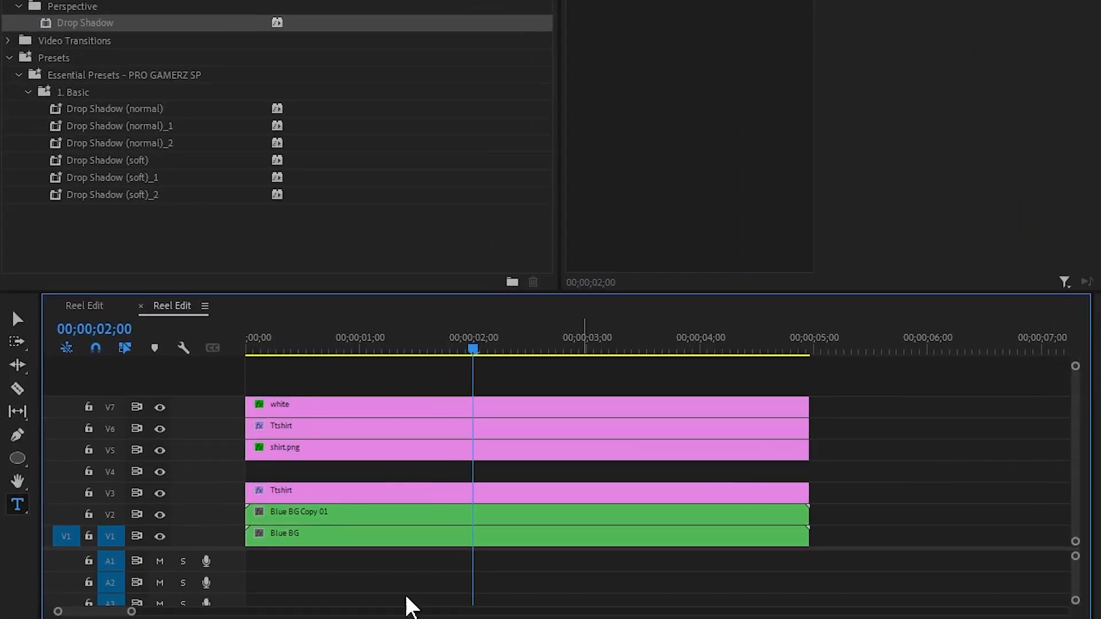
# - Draw a flat ellipse just beneath the shirt's hem with the Ellipse tool and make it solid, with Stroke off and Fill on
pyautogui.click(17, 458)
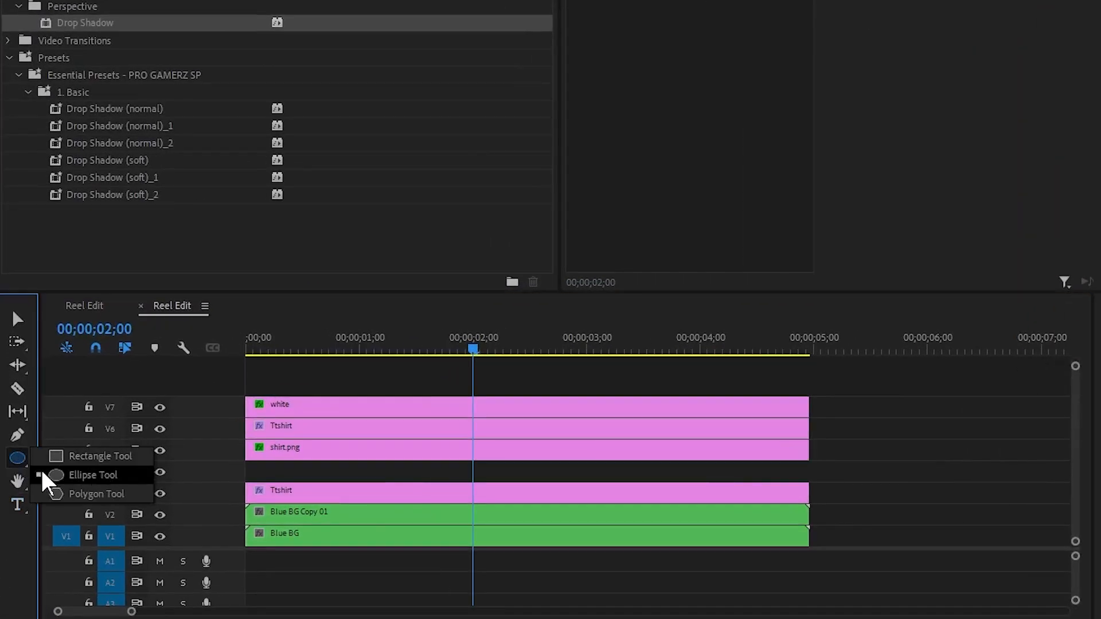
pyautogui.click(75, 481)
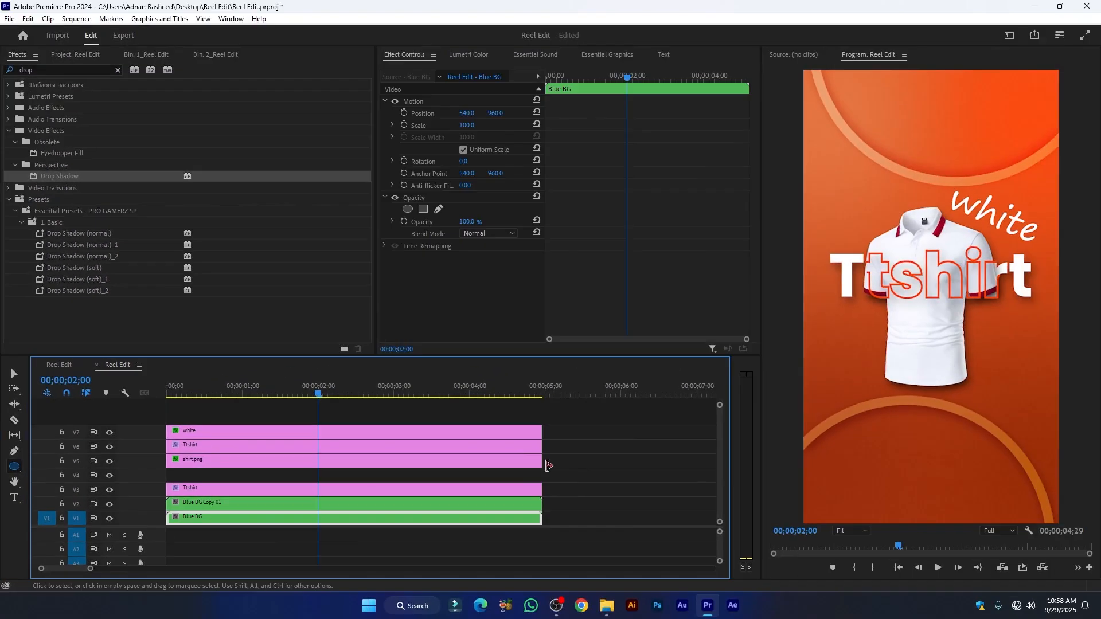
pyautogui.click(602, 465)
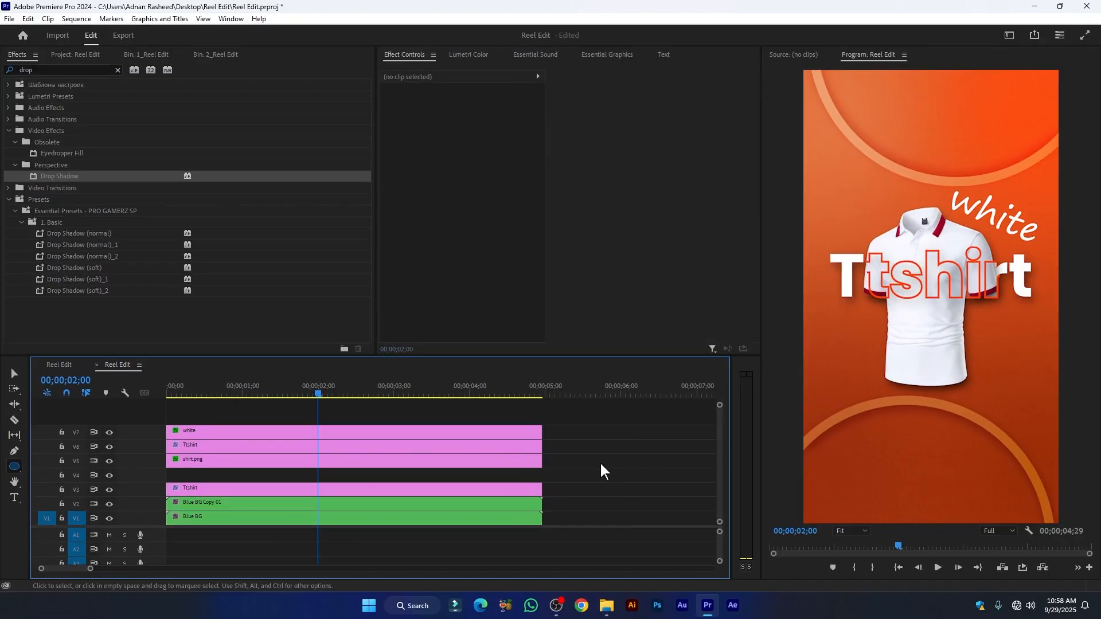
pyautogui.moveTo(888, 388)
pyautogui.mouseDown()
pyautogui.moveTo(989, 398)
pyautogui.moveTo(966, 403)
pyautogui.mouseUp()
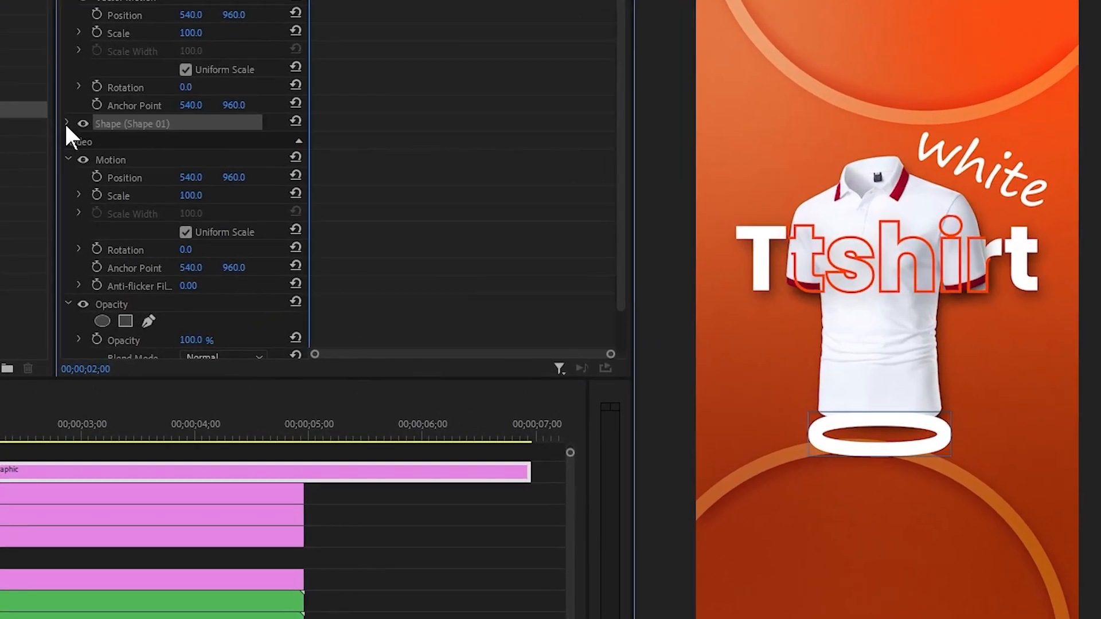
pyautogui.click(384, 186)
pyautogui.scroll(-5, 86, 184)
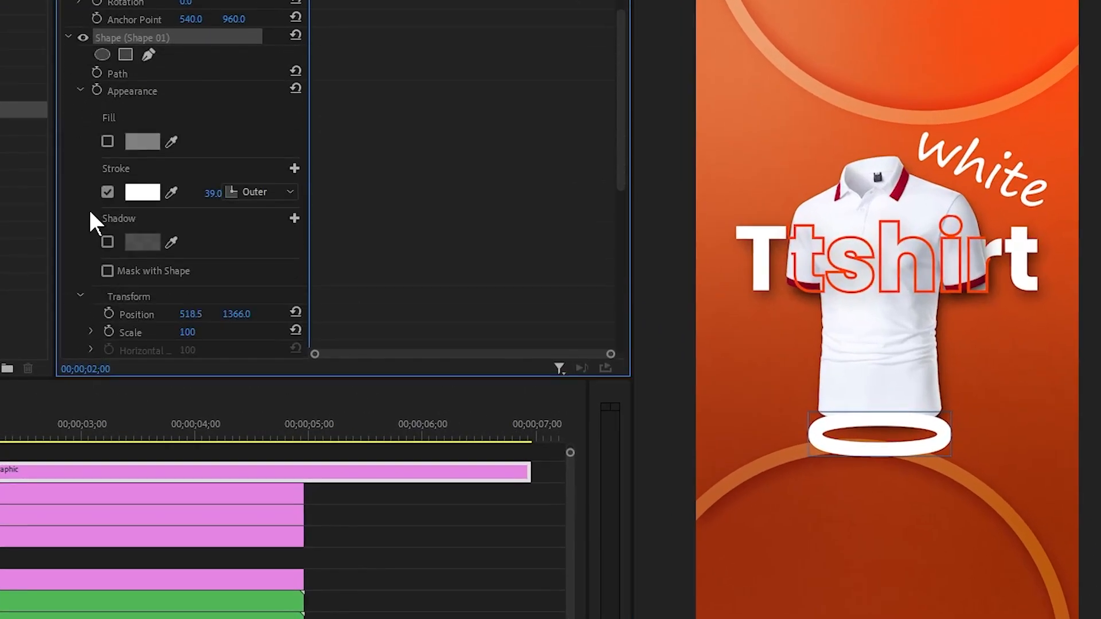
pyautogui.click(107, 192)
pyautogui.click(107, 141)
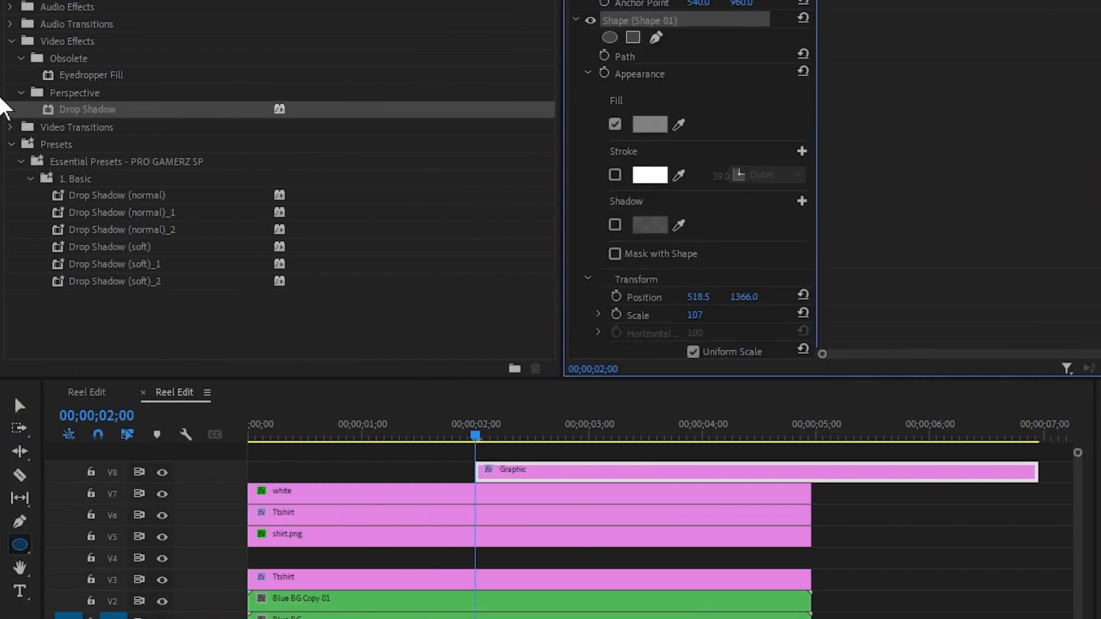
# - Give the ellipse a shadow-only Drop Shadow with opacity 67%, distance 30 and softness 96, and move its clip to V4 at the sequence start
pyautogui.moveTo(67, 110); pyautogui.dragTo(494, 471)
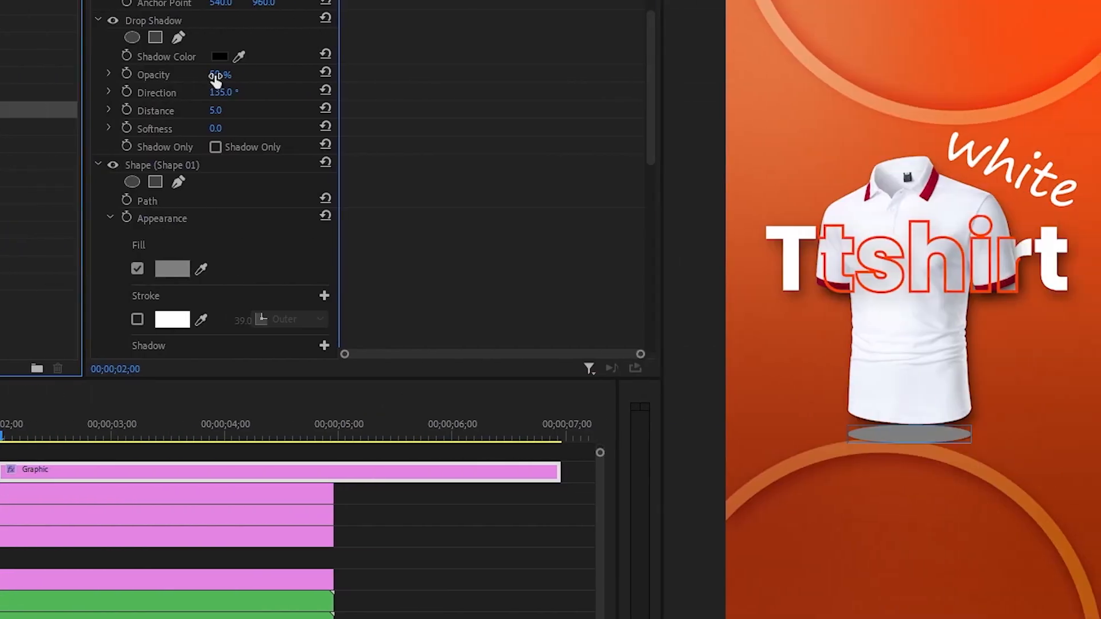
pyautogui.moveTo(694, 74); pyautogui.dragTo(720, 74)
pyautogui.moveTo(217, 128); pyautogui.dragTo(244, 128)
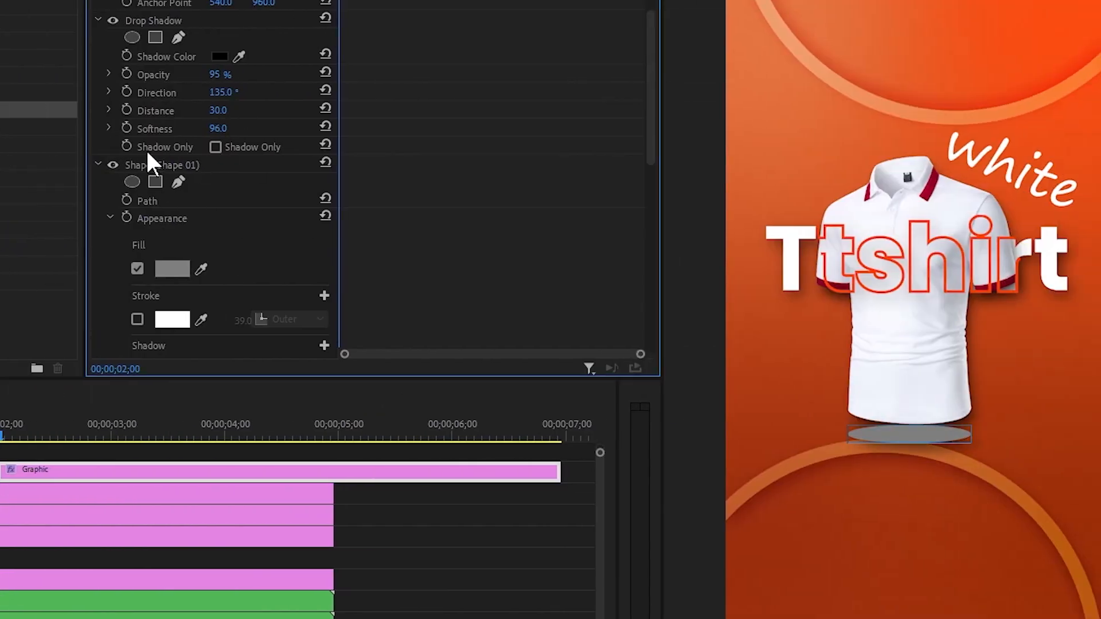
pyautogui.click(216, 147)
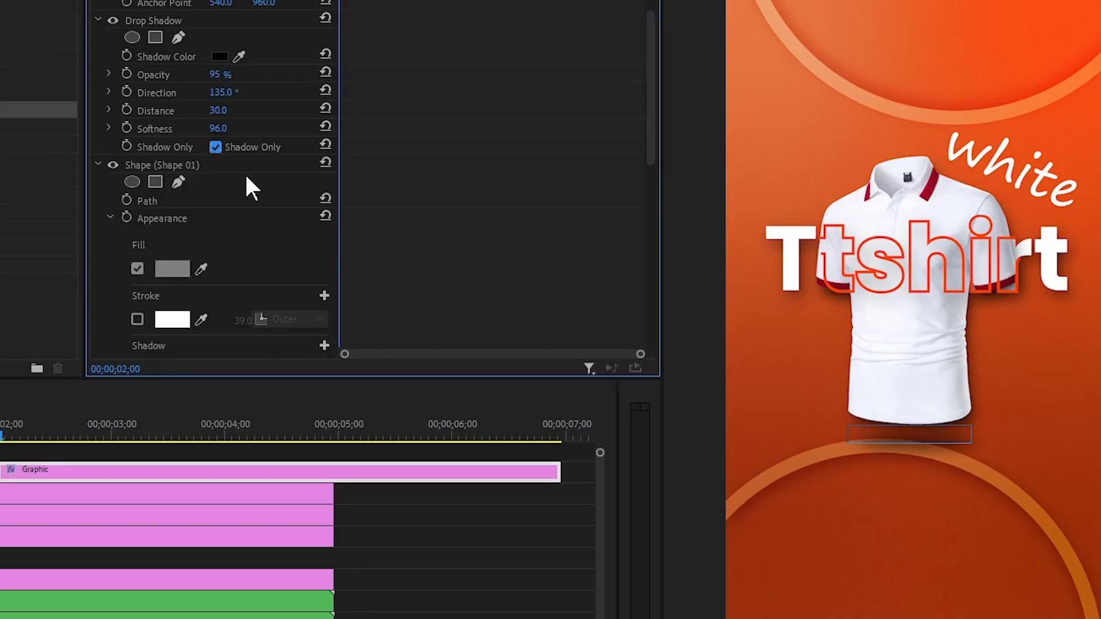
pyautogui.moveTo(217, 76); pyautogui.dragTo(208, 75)
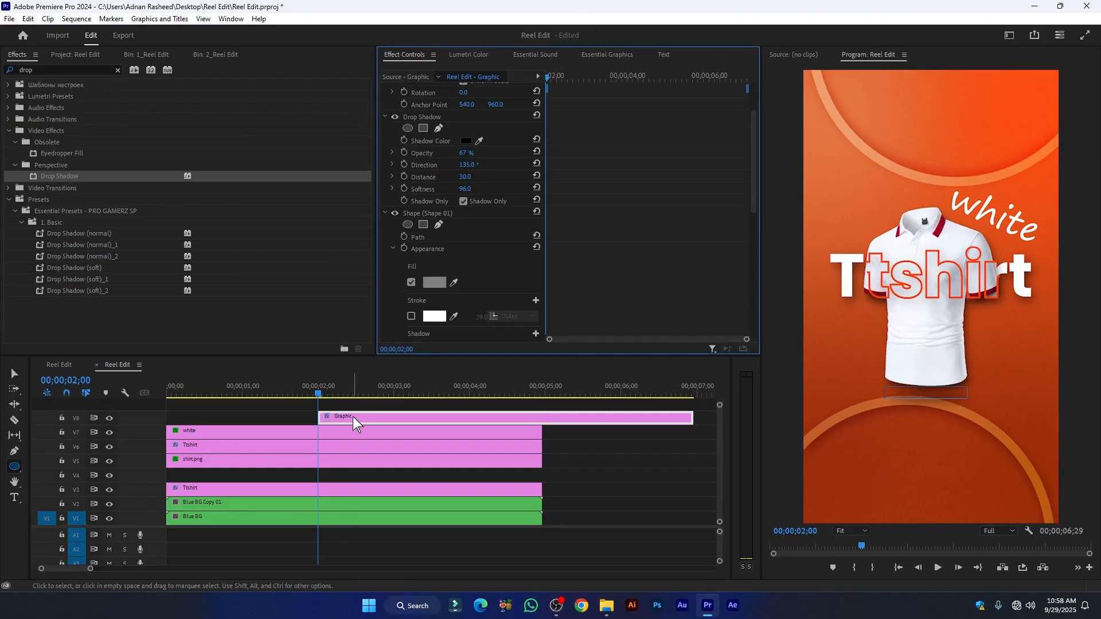
pyautogui.moveTo(352, 416); pyautogui.dragTo(193, 474)
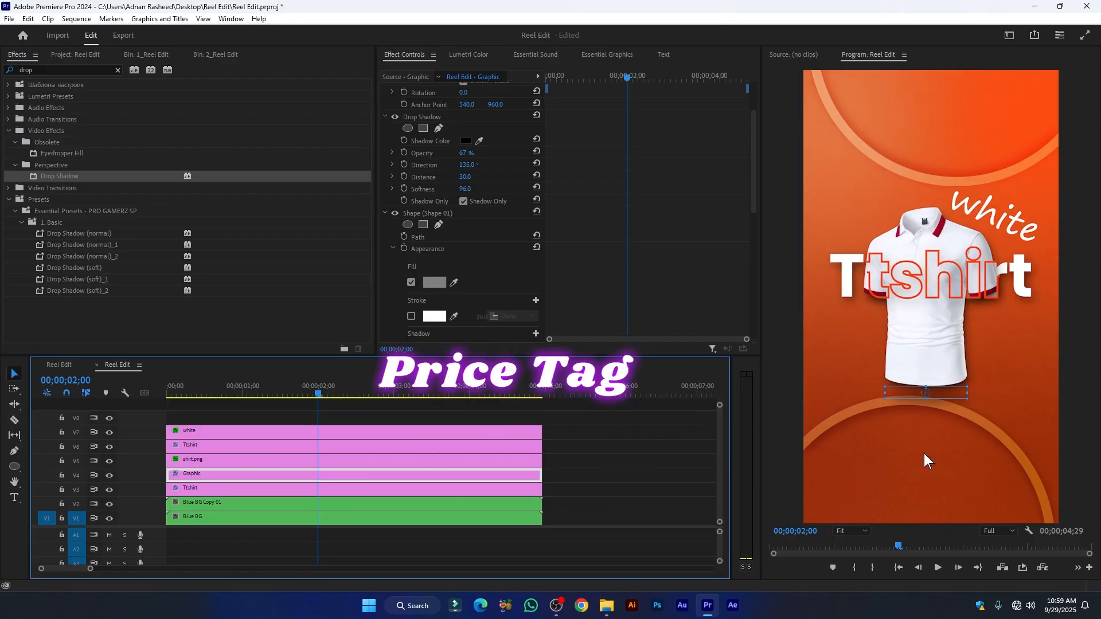
# - Examine the 29 $ price tag in the finished blue Reel Edit sequence and return to the orange sequence
pyautogui.click(57, 369)
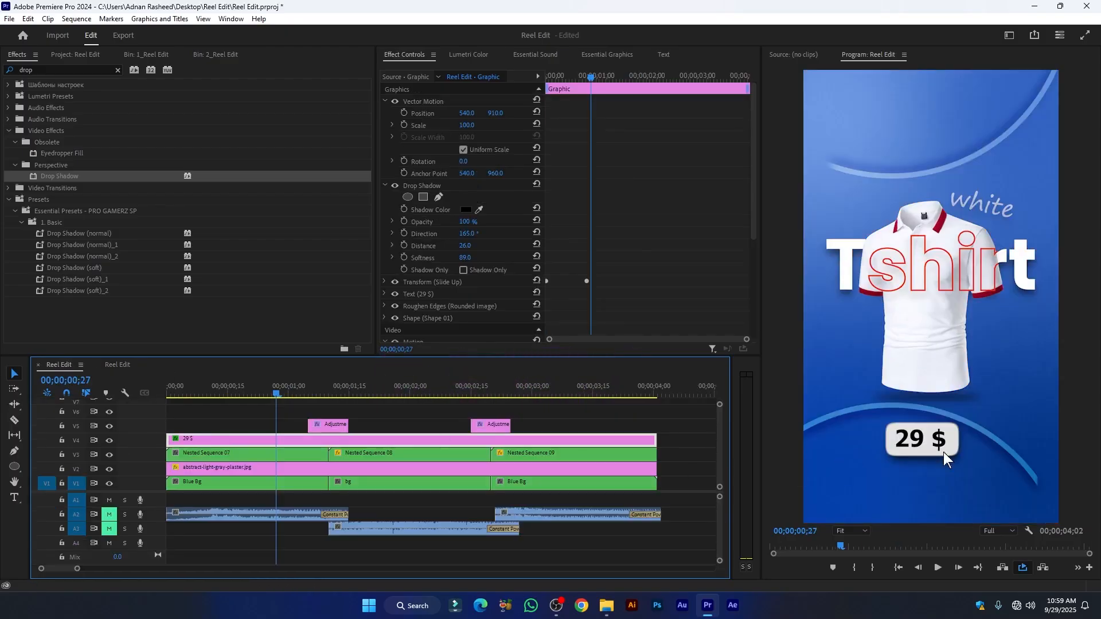
pyautogui.moveTo(281, 397); pyautogui.dragTo(243, 398)
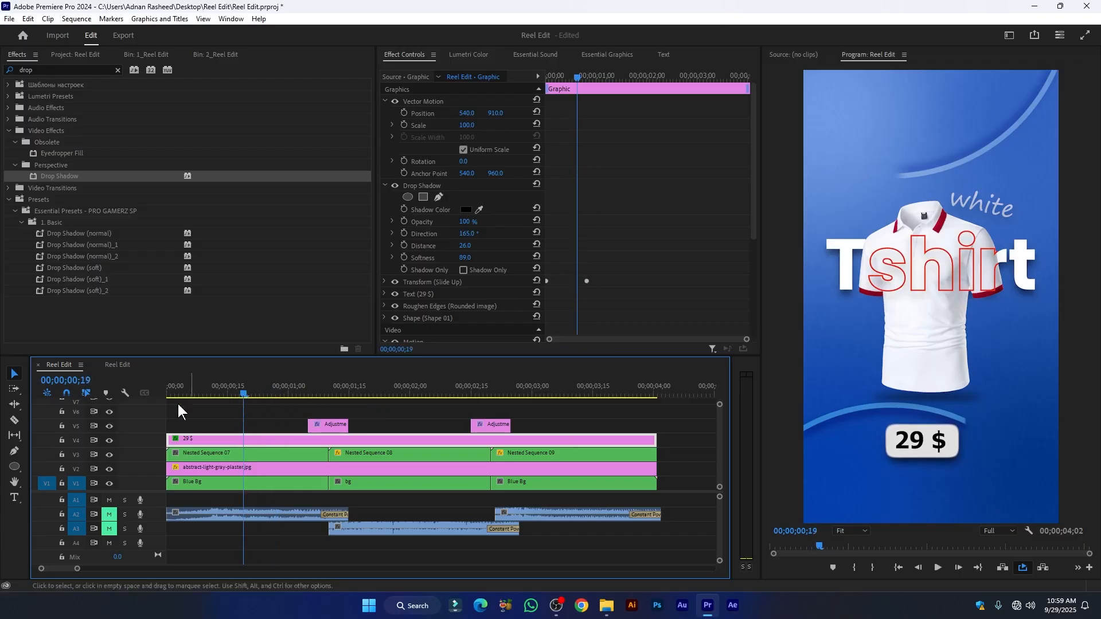
pyautogui.click(118, 364)
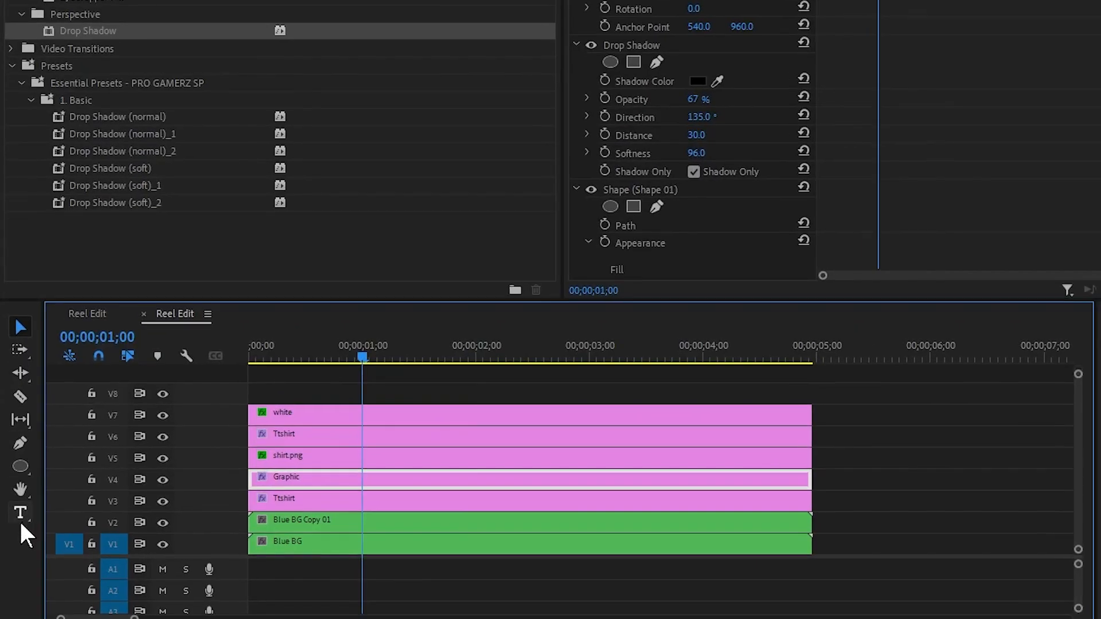
# - Draw a small horizontal rectangle for the price tag below the shirt, inside the lower circle, with the Rectangle tool
pyautogui.moveTo(20, 465); pyautogui.dragTo(73, 467)
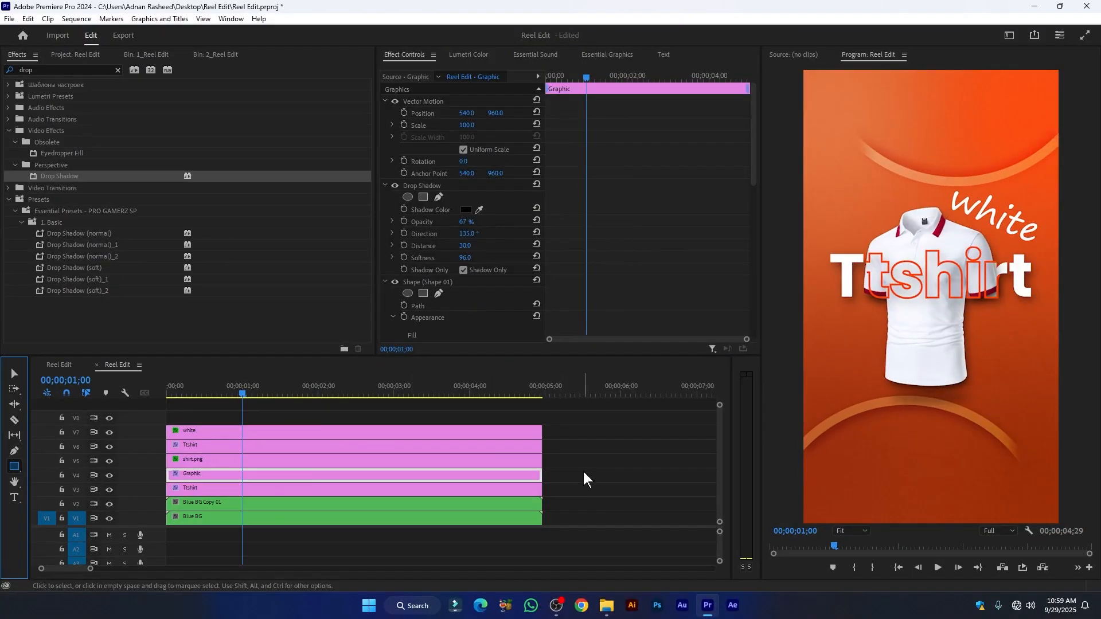
pyautogui.click(872, 479)
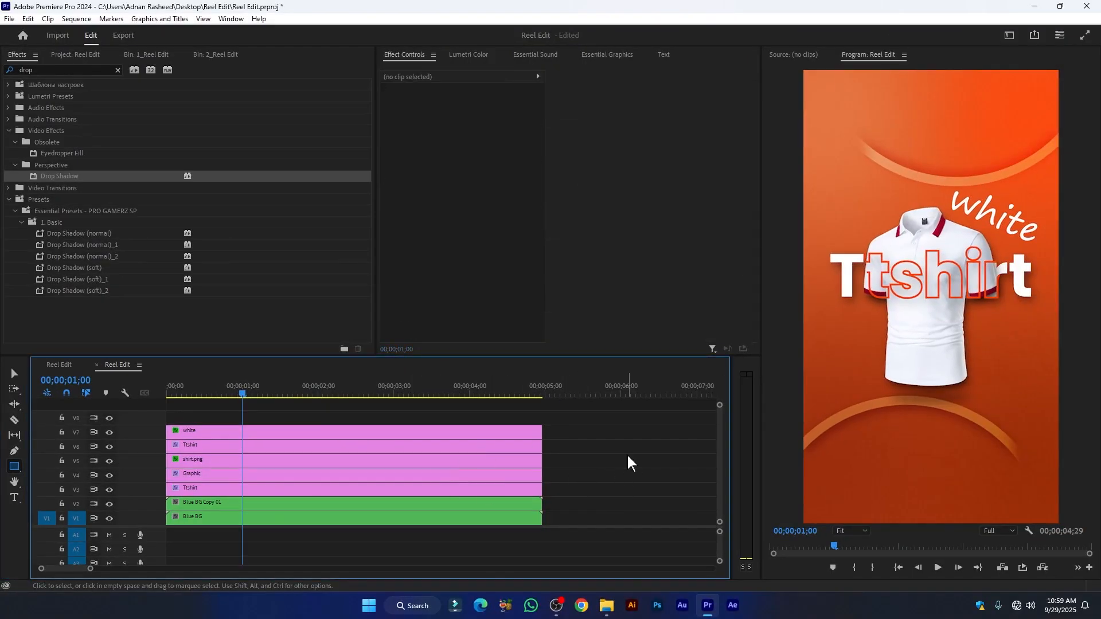
pyautogui.moveTo(894, 445)
pyautogui.mouseDown()
pyautogui.moveTo(957, 482)
pyautogui.moveTo(969, 477)
pyautogui.mouseUp()
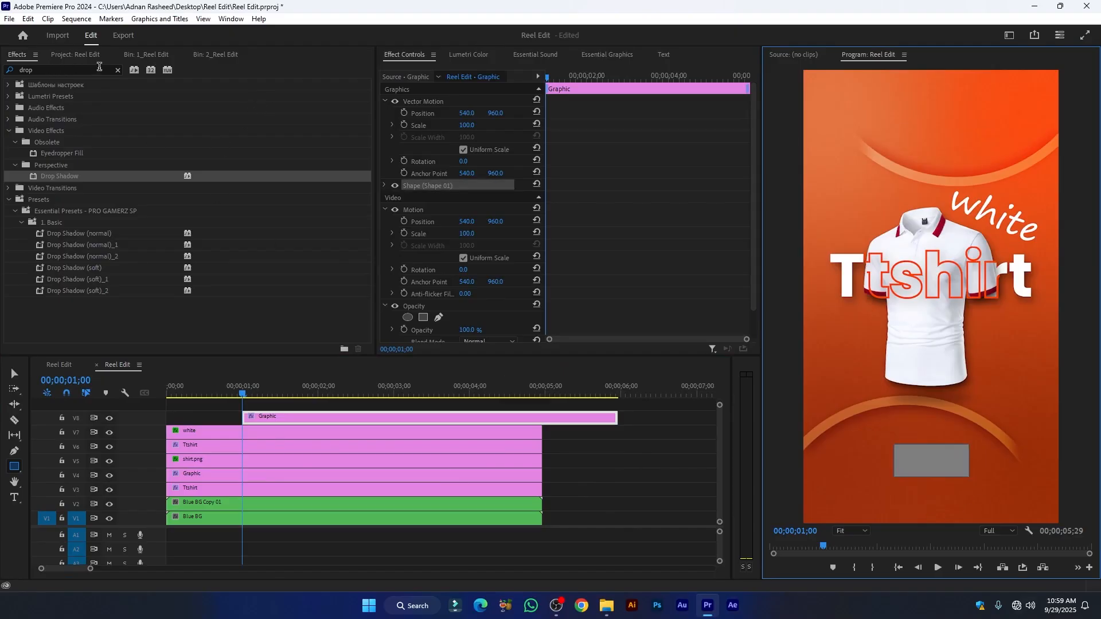
# - Apply the Rounded image preset to the price tag rectangle and set its Roughen Edges border to 44
pyautogui.click(117, 70)
pyautogui.click(81, 71)
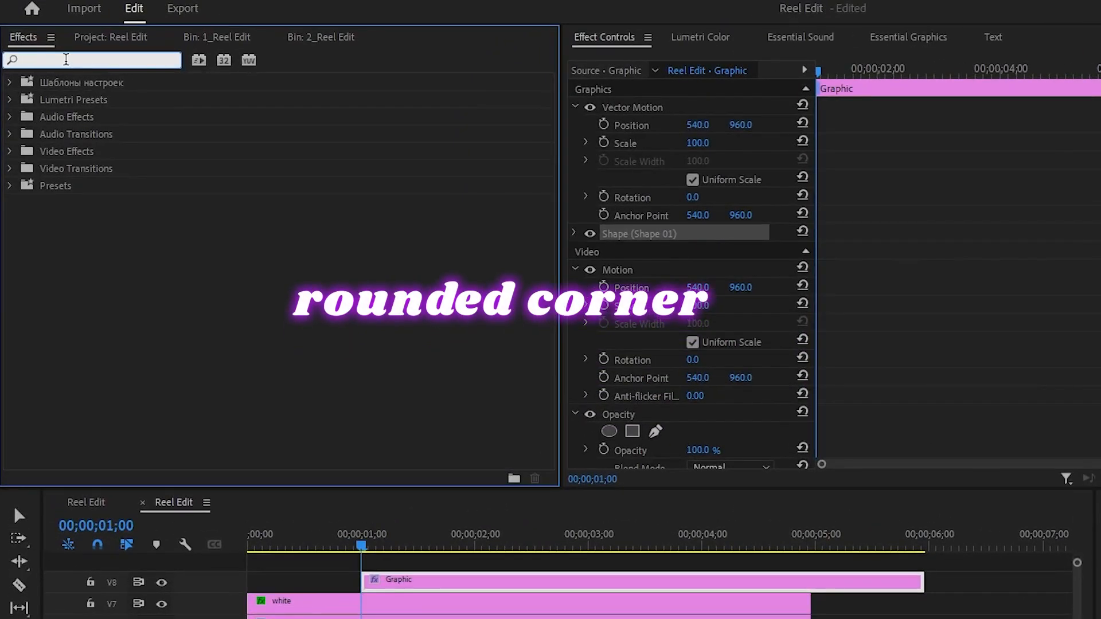
pyautogui.write('rounde')
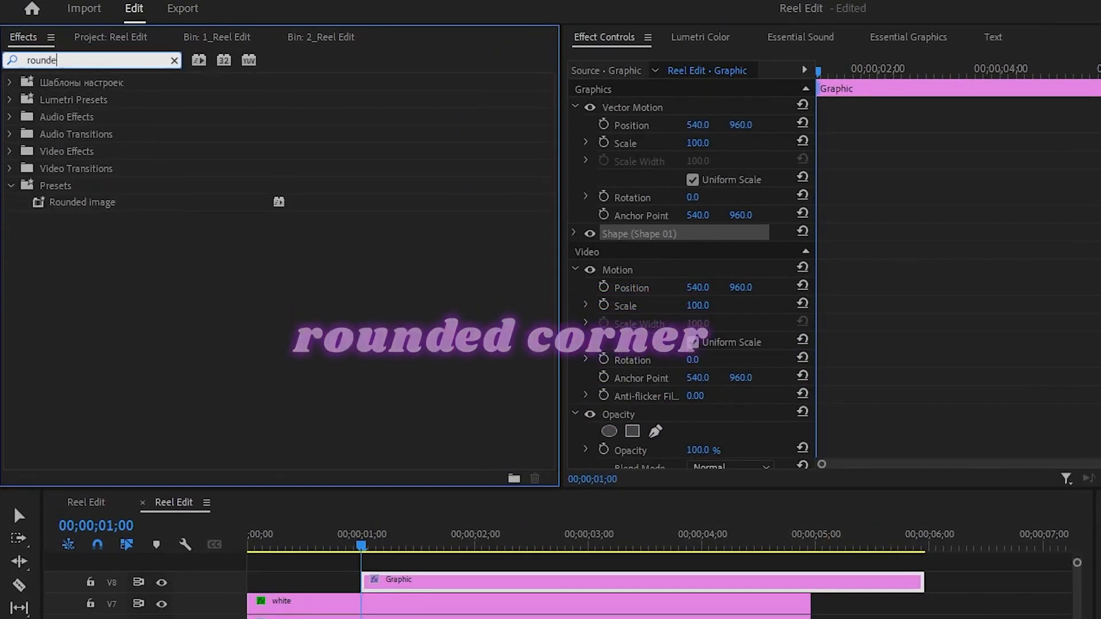
pyautogui.moveTo(70, 206); pyautogui.dragTo(322, 586)
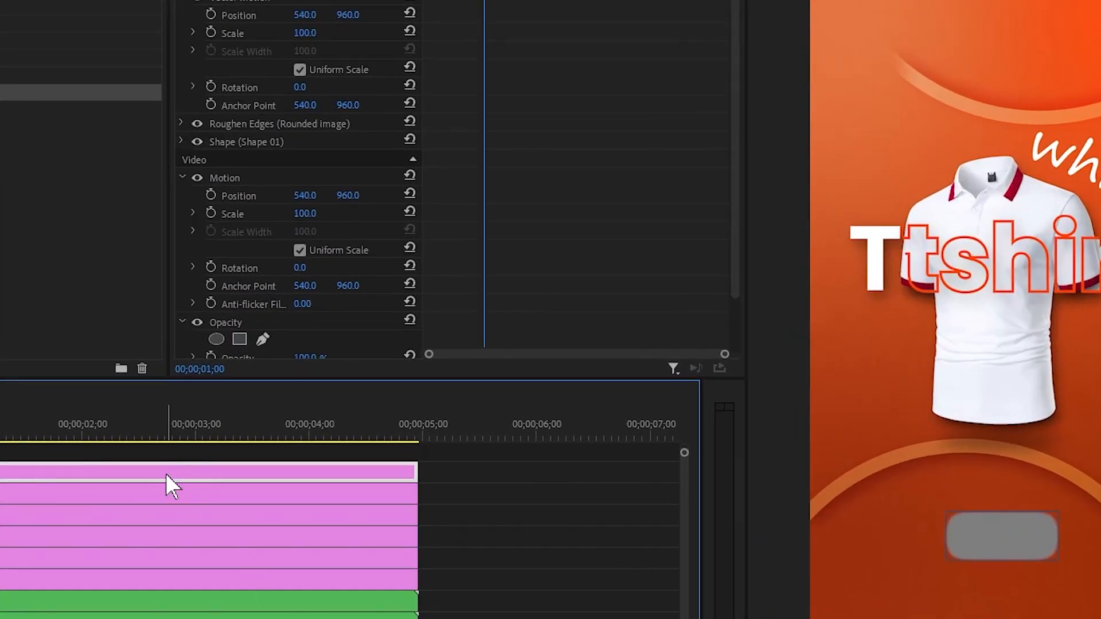
pyautogui.click(182, 124)
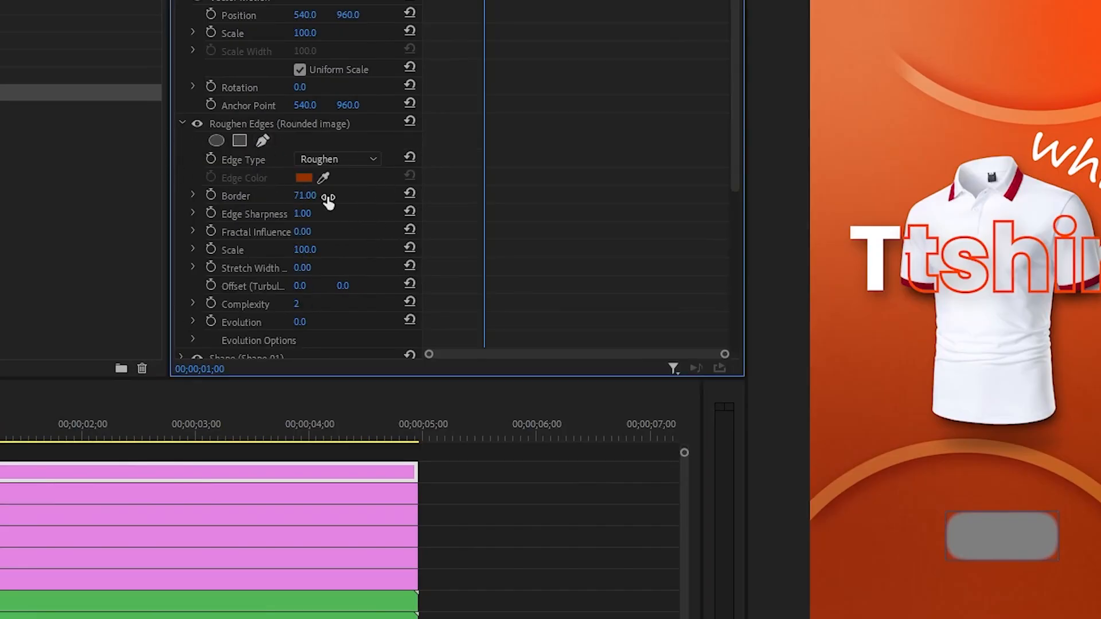
pyautogui.moveTo(304, 195); pyautogui.dragTo(299, 196)
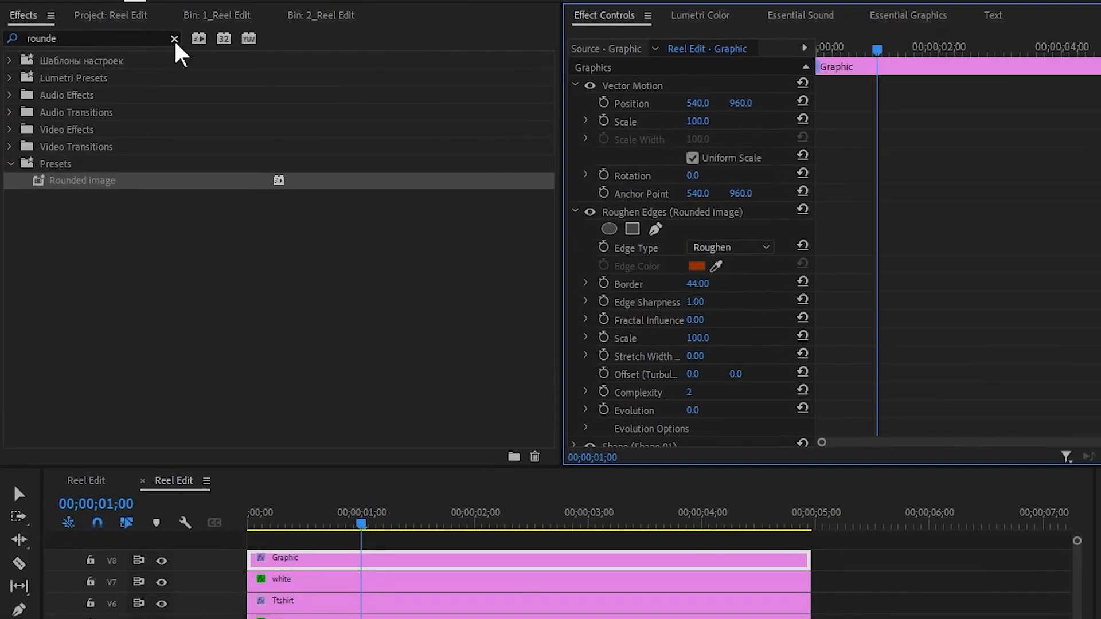
# - Search the effects library for "roug" to locate the Roughen Edges effect
pyautogui.click(174, 38)
pyautogui.click(150, 36)
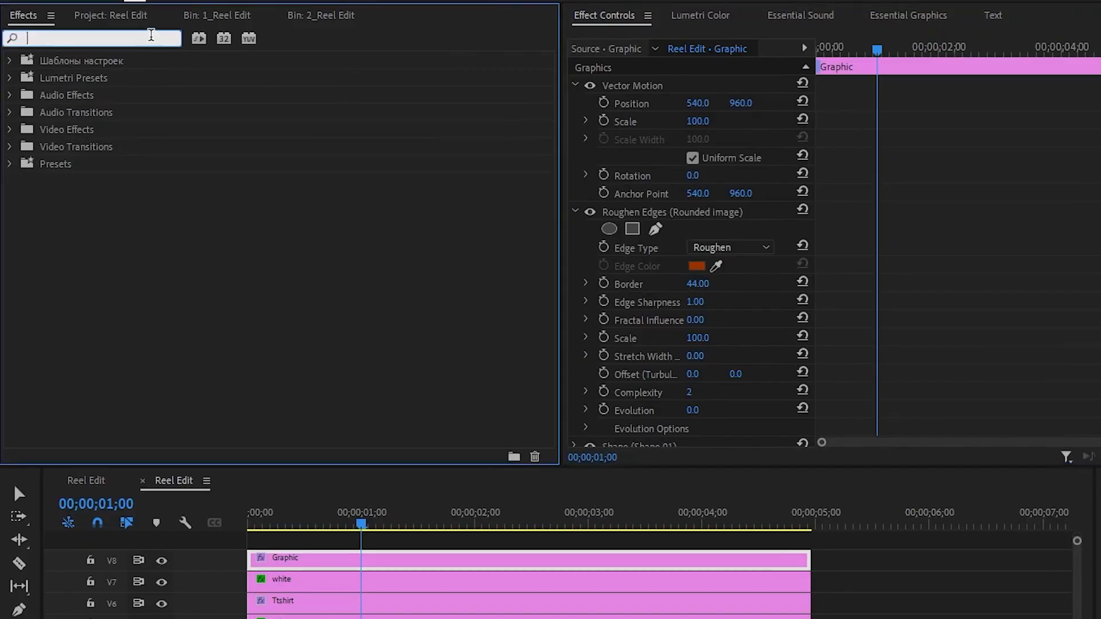
pyautogui.write('roug')
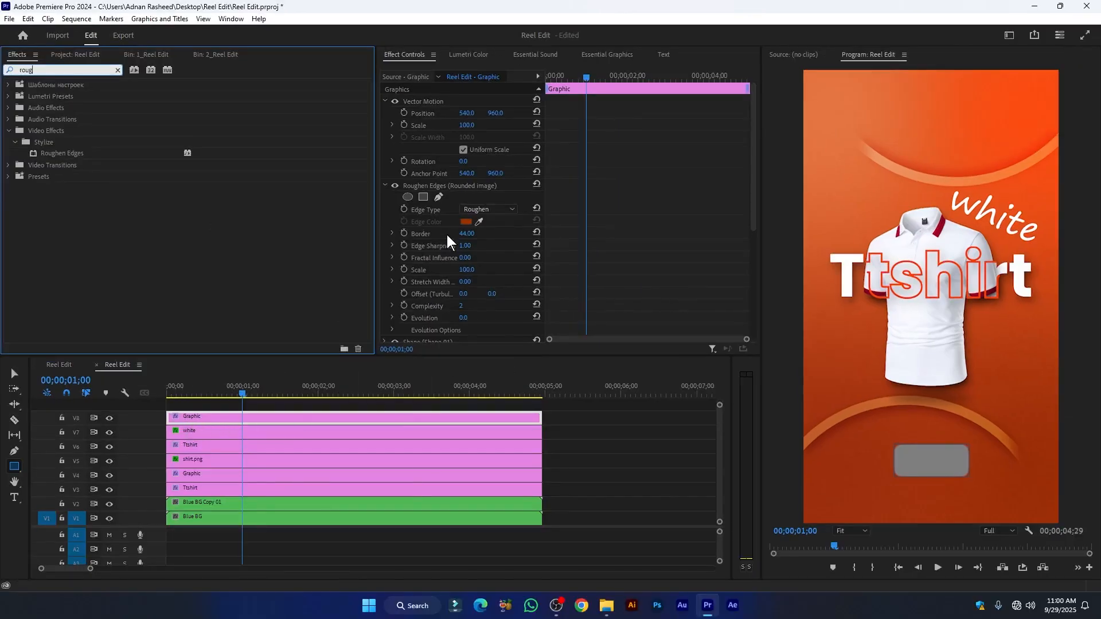
pyautogui.scroll(-1, 439, 238)
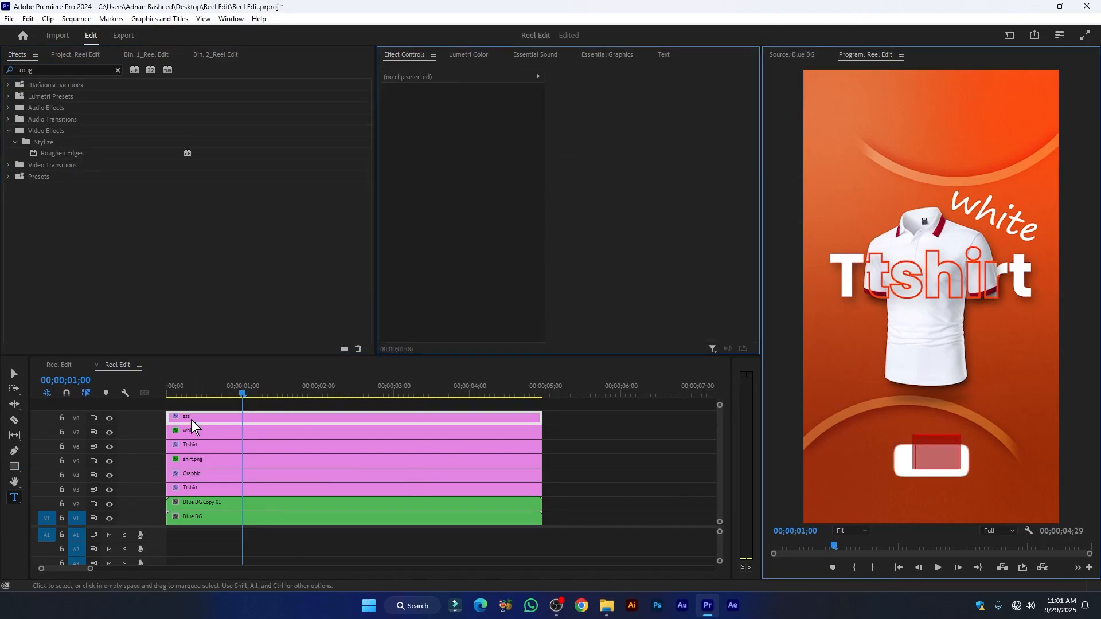
# - Change the fill colour of the price tag's placeholder text to black
pyautogui.click(191, 418)
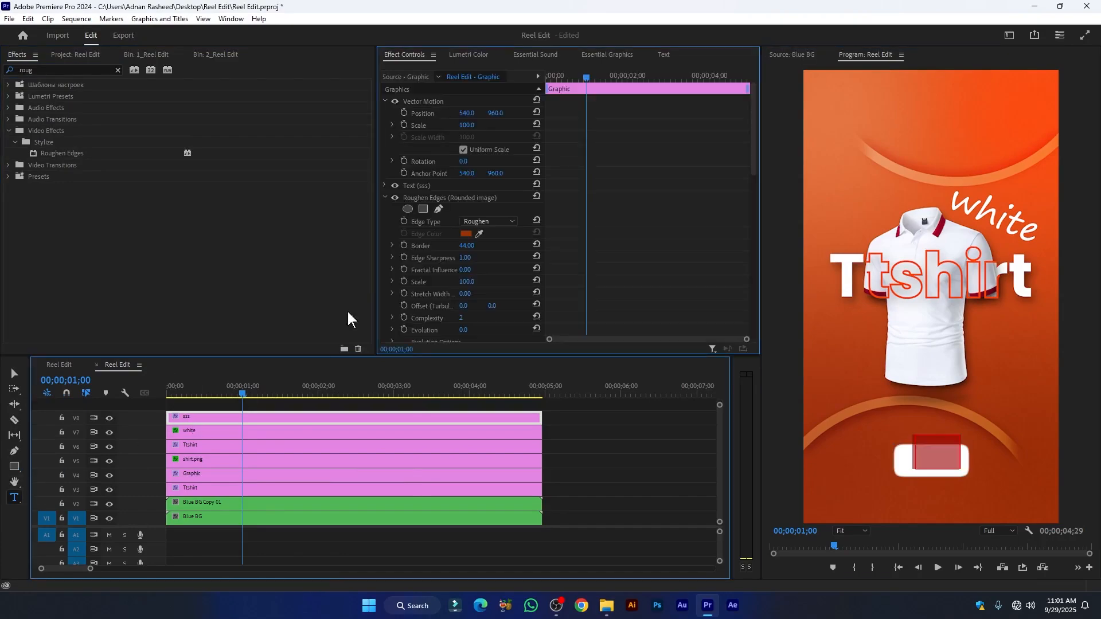
pyautogui.click(384, 185)
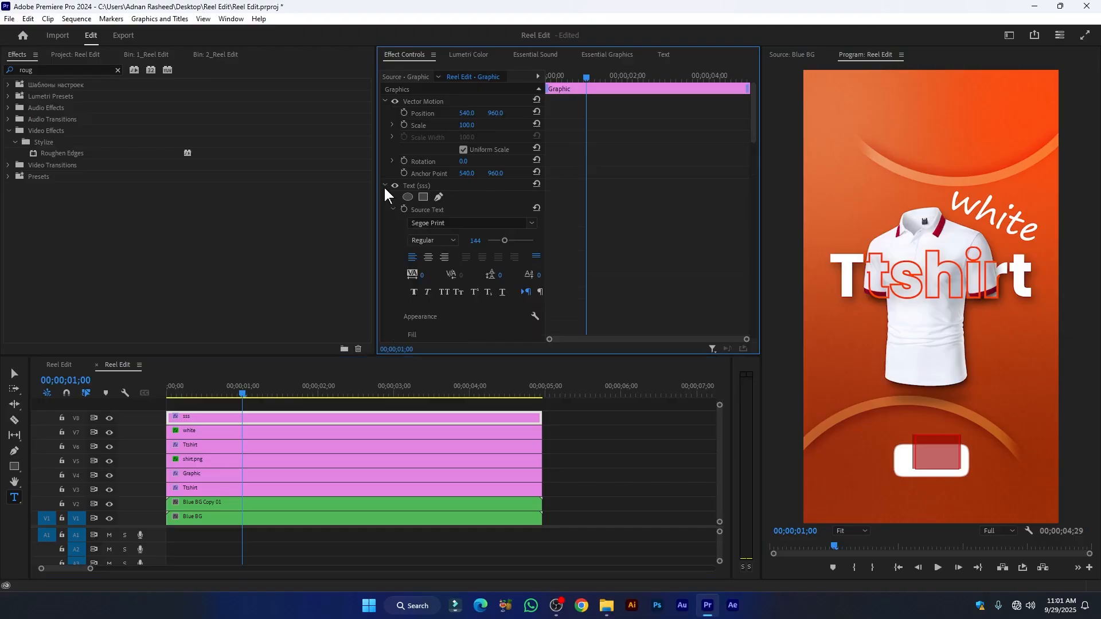
pyautogui.scroll(-5, 428, 306)
pyautogui.click(436, 245)
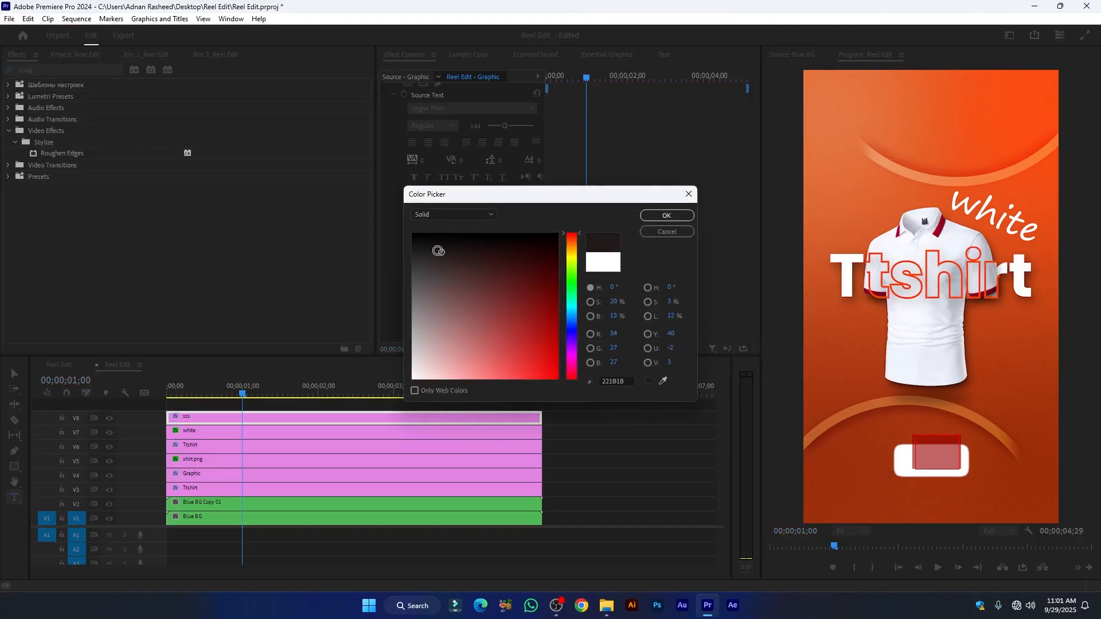
pyautogui.click(666, 215)
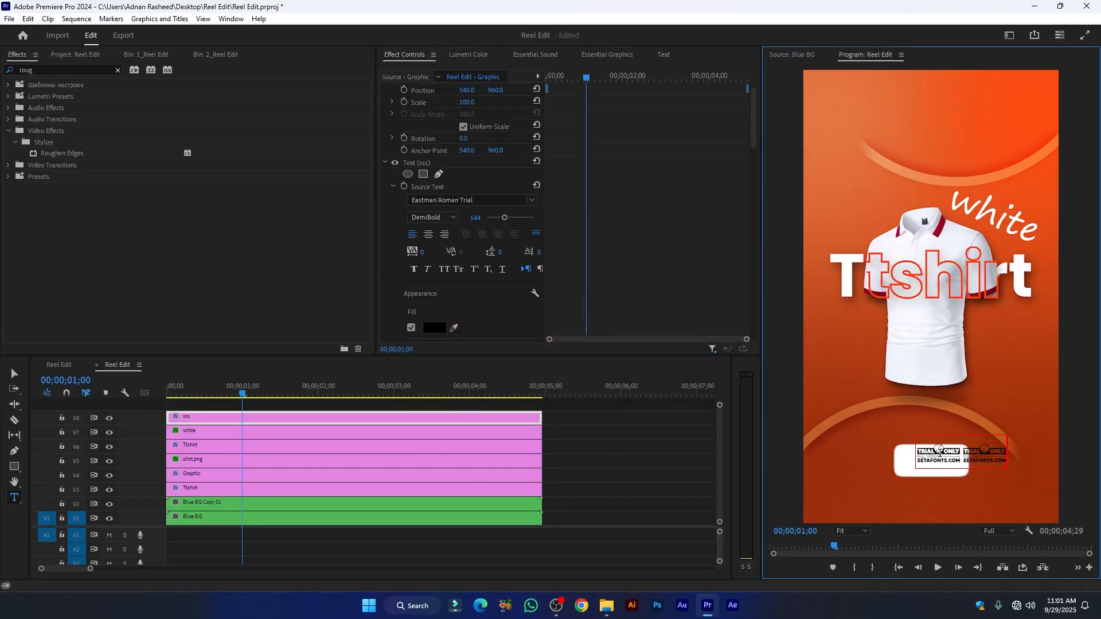
# - Replace the placeholder text with "29 $" and set its font to Poppins Bold
pyautogui.write('29')
pyautogui.click(490, 201)
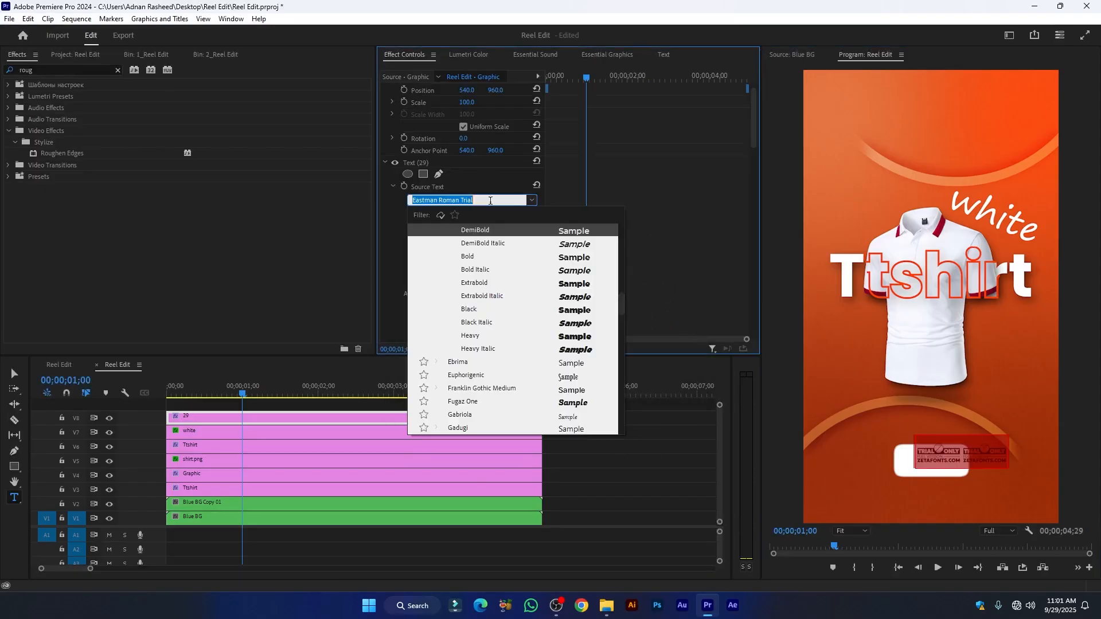
pyautogui.write('po')
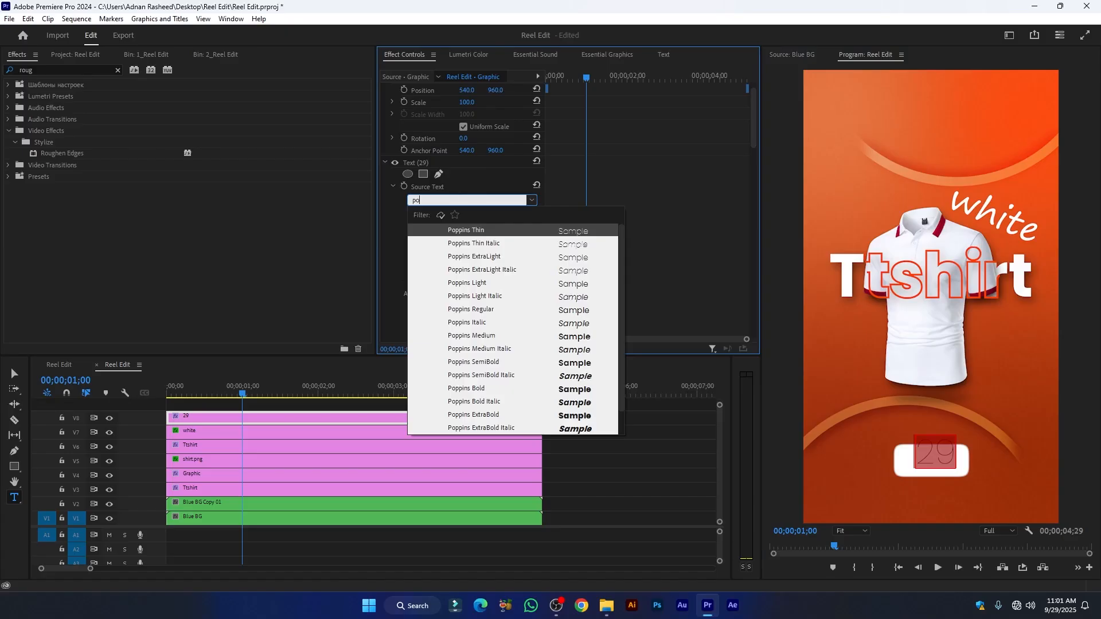
pyautogui.click(485, 388)
pyautogui.click(954, 455)
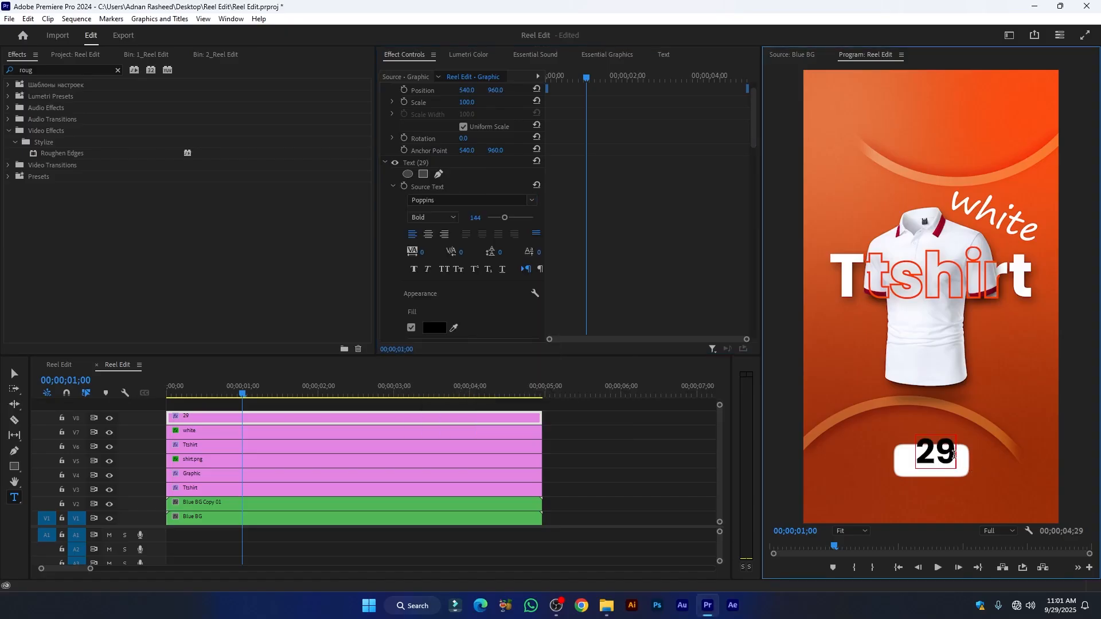
pyautogui.write('$')
pyautogui.press('Escape')
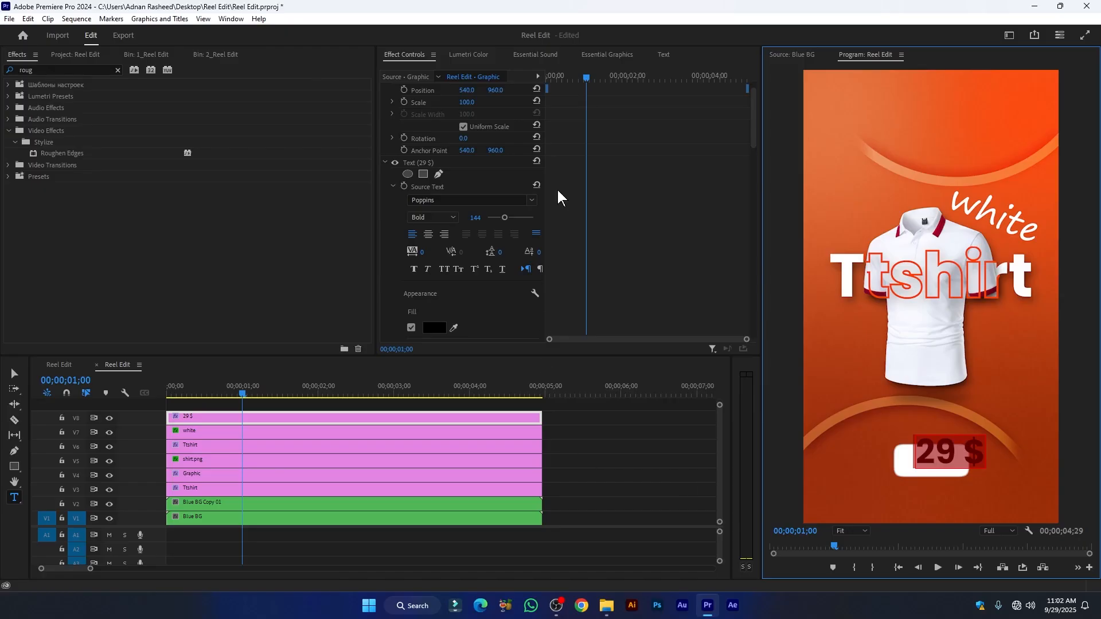
# - Set the 29 $ text size to 134 and centre the text on the white rounded rectangle
pyautogui.moveTo(504, 240); pyautogui.dragTo(501, 240)
pyautogui.press('v')
pyautogui.scroll(-5, 463, 201)
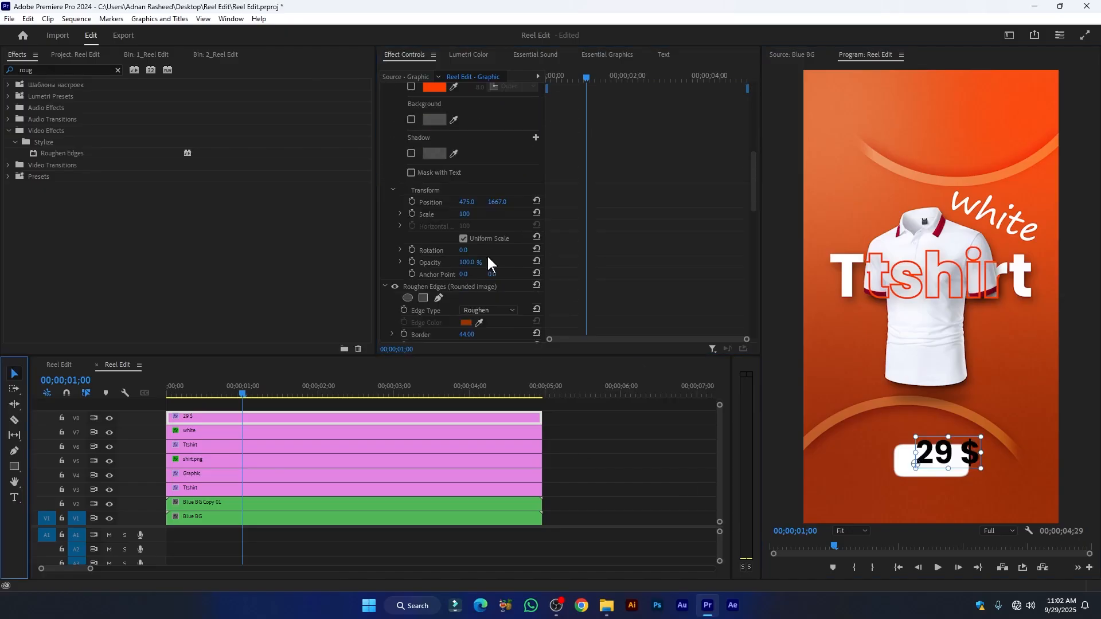
pyautogui.moveTo(470, 201); pyautogui.dragTo(437, 202)
pyautogui.moveTo(489, 202); pyautogui.dragTo(463, 202)
pyautogui.click(659, 436)
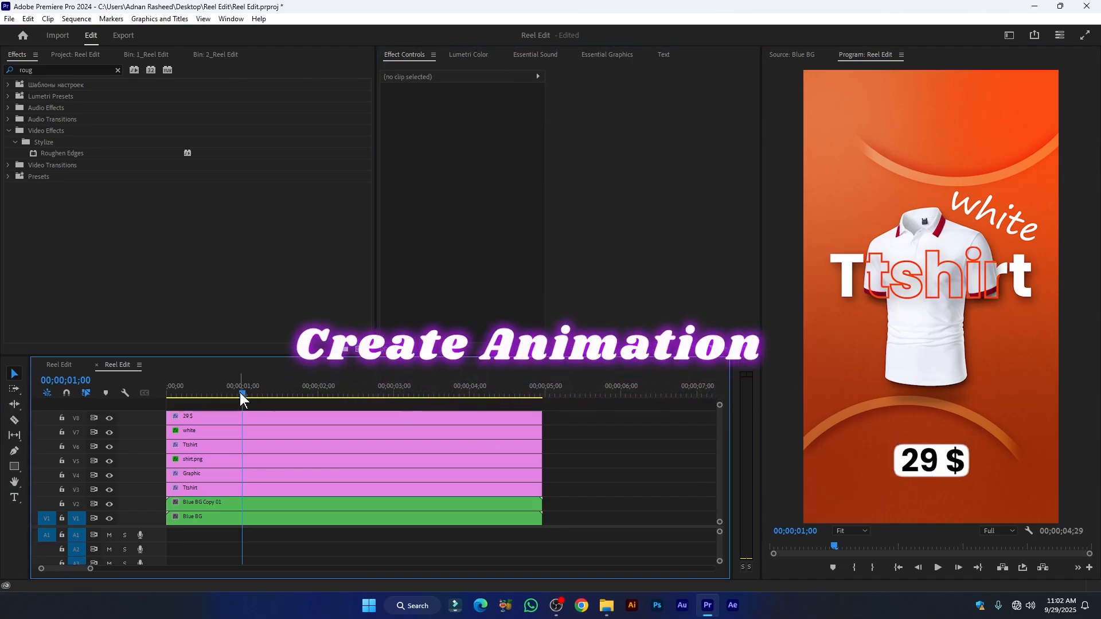
# - Find the Distort Transform effect and apply it to the 29 $ clip on V8
pyautogui.moveTo(241, 394); pyautogui.dragTo(144, 400)
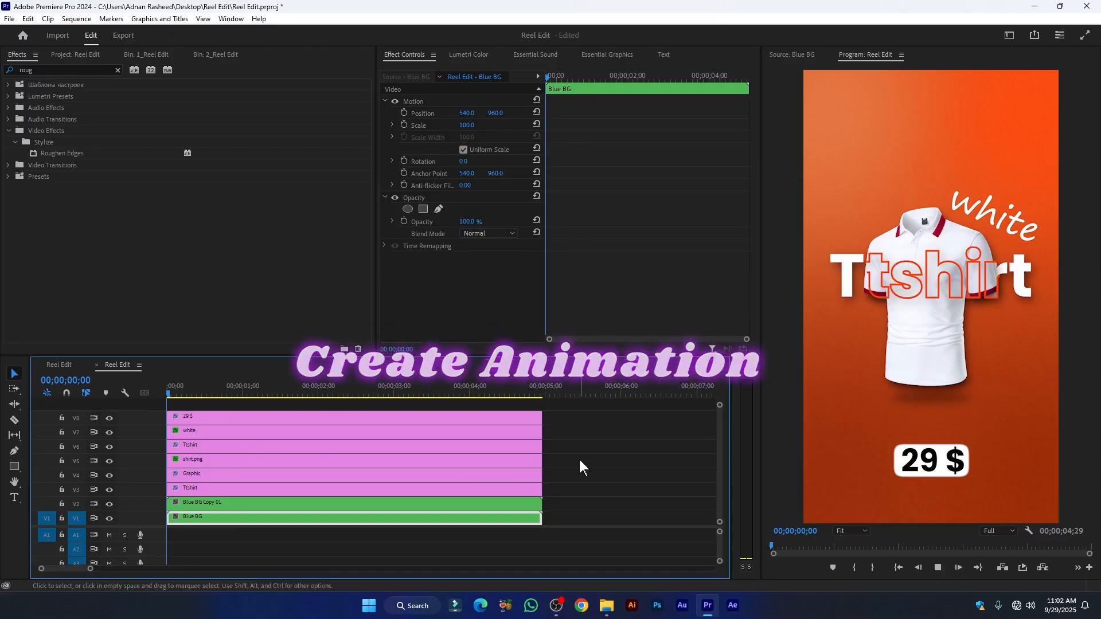
pyautogui.moveTo(225, 393); pyautogui.dragTo(186, 414)
pyautogui.click(218, 416)
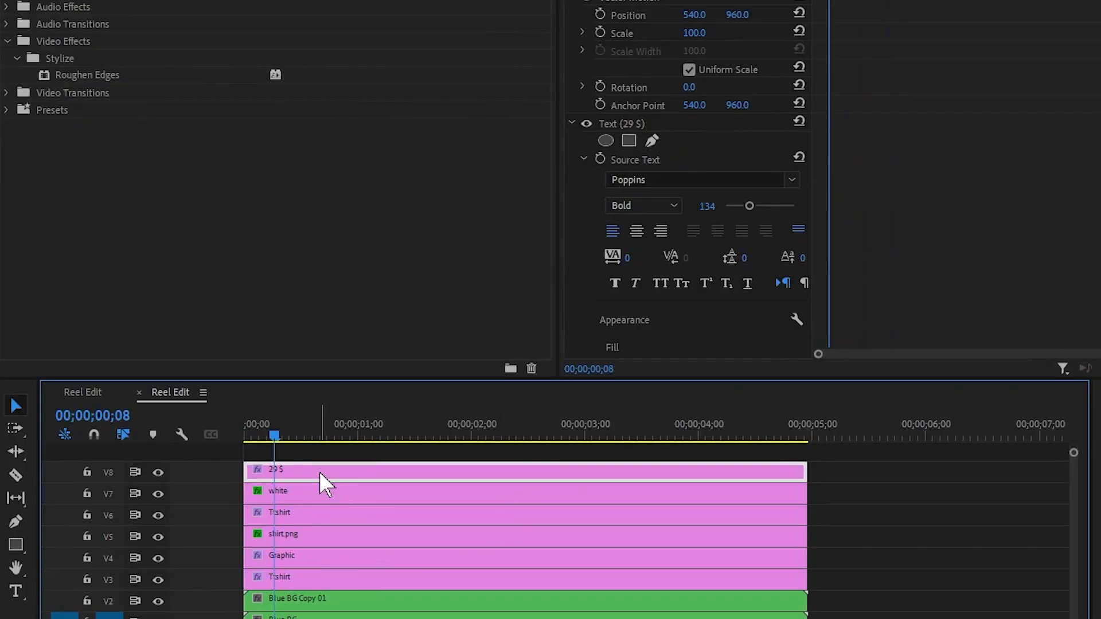
pyautogui.click(99, 63)
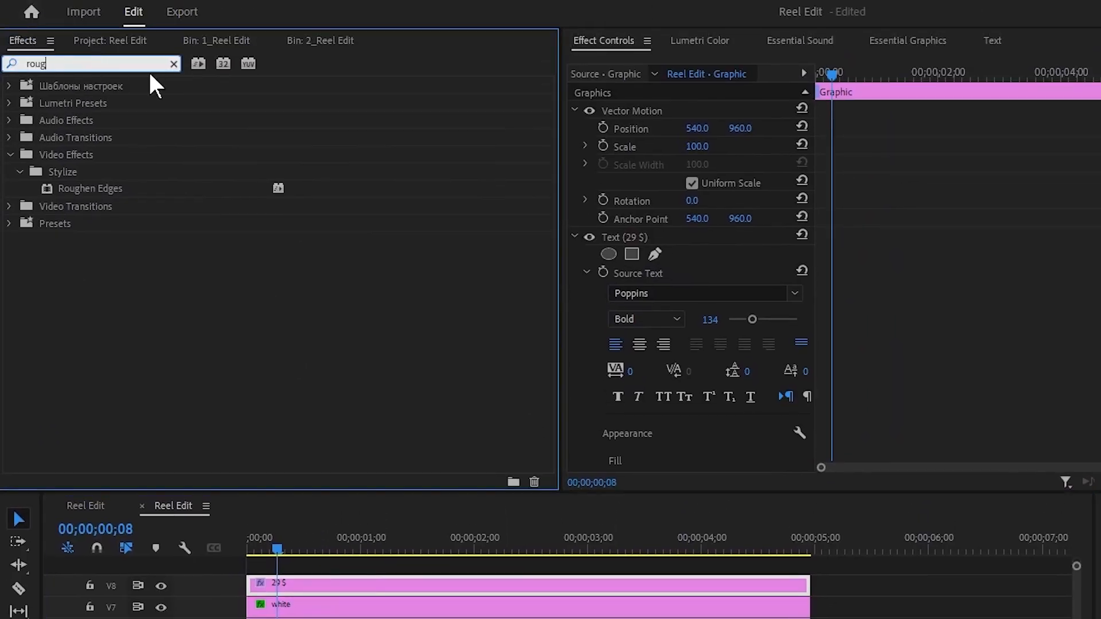
pyautogui.click(173, 63)
pyautogui.write('trans')
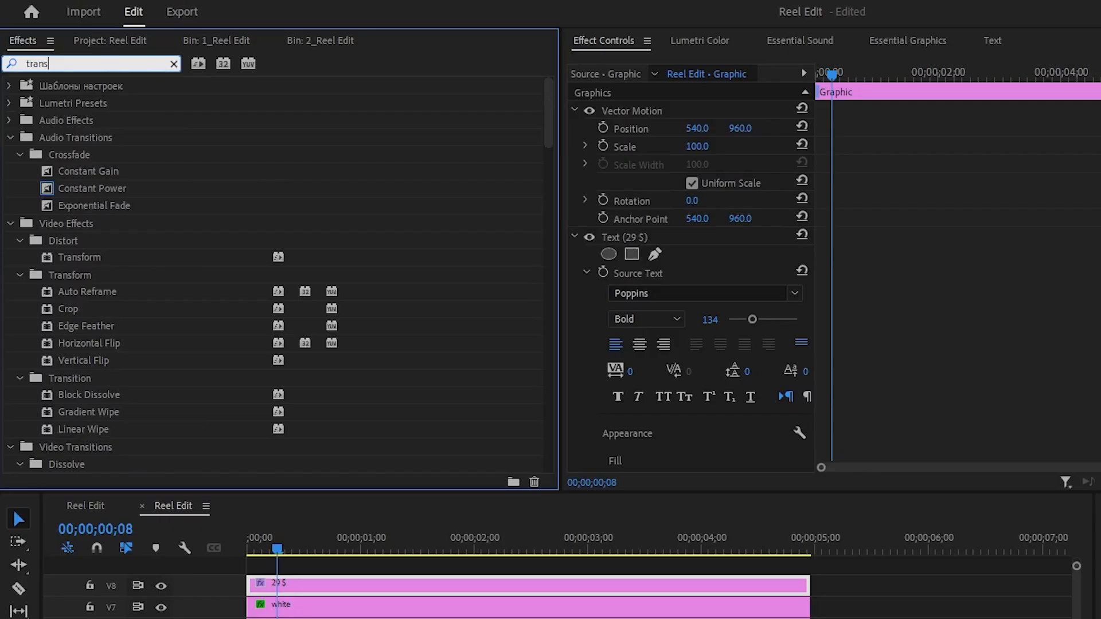
pyautogui.write('f')
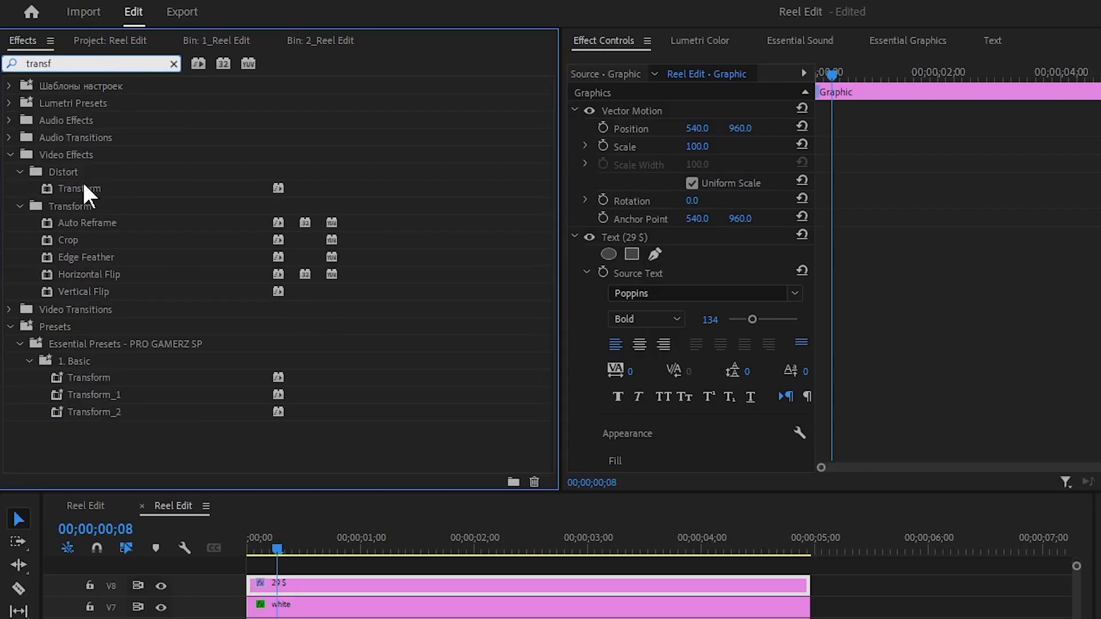
pyautogui.moveTo(72, 190); pyautogui.dragTo(303, 590)
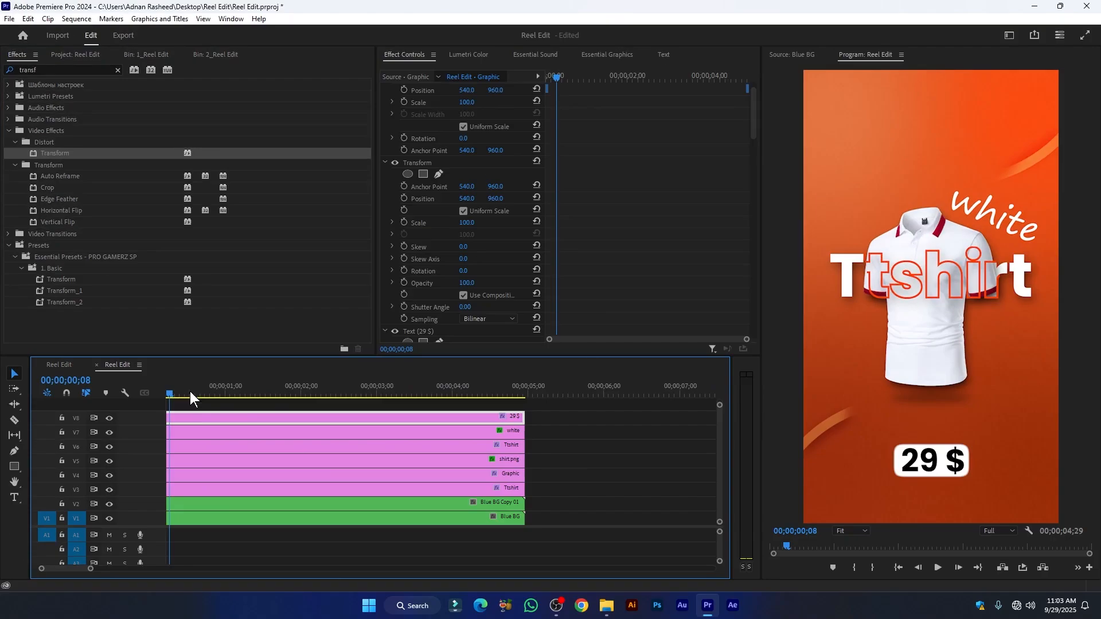
# - Add Transform position and opacity keyframes to the 29 $ clip at the sequence start and move both to about 00;00;00;20
pyautogui.moveTo(66, 569); pyautogui.dragTo(43, 565)
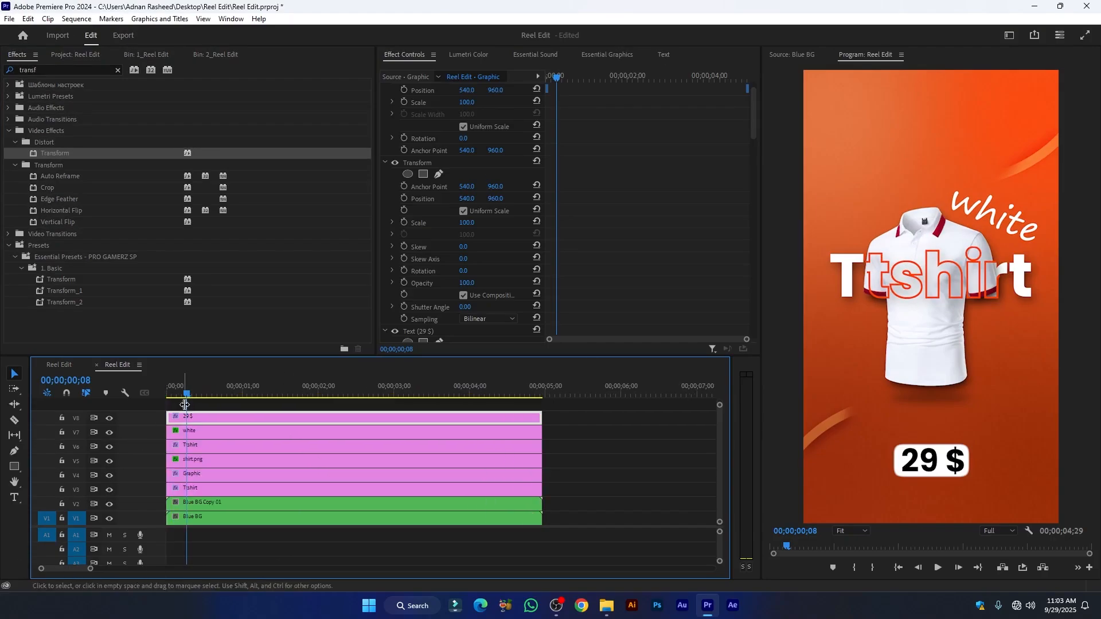
pyautogui.moveTo(185, 396); pyautogui.dragTo(166, 398)
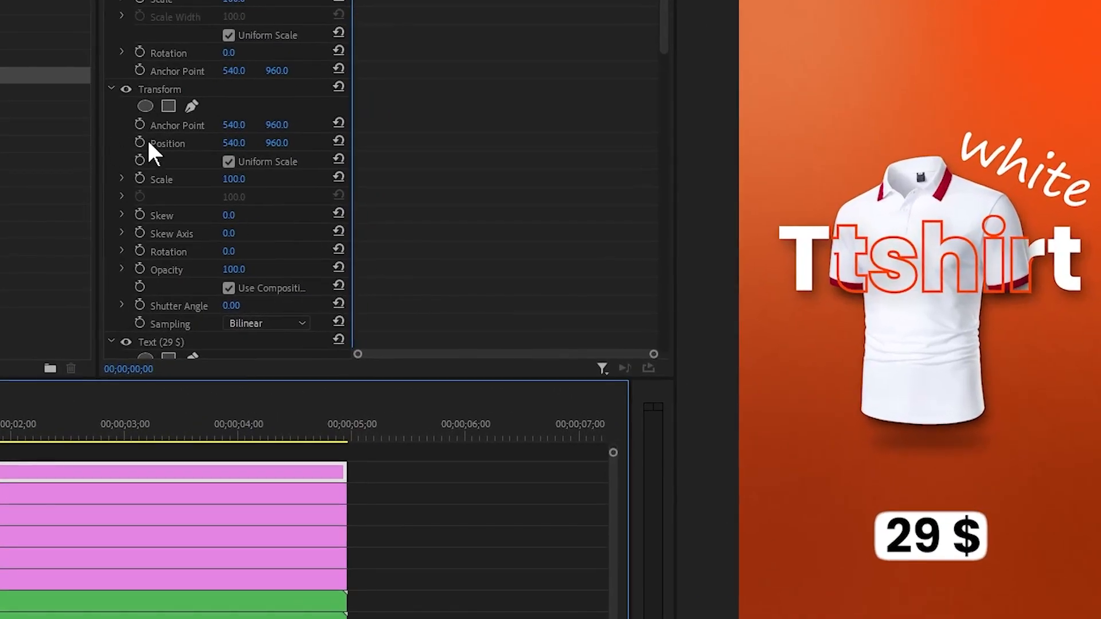
pyautogui.click(138, 143)
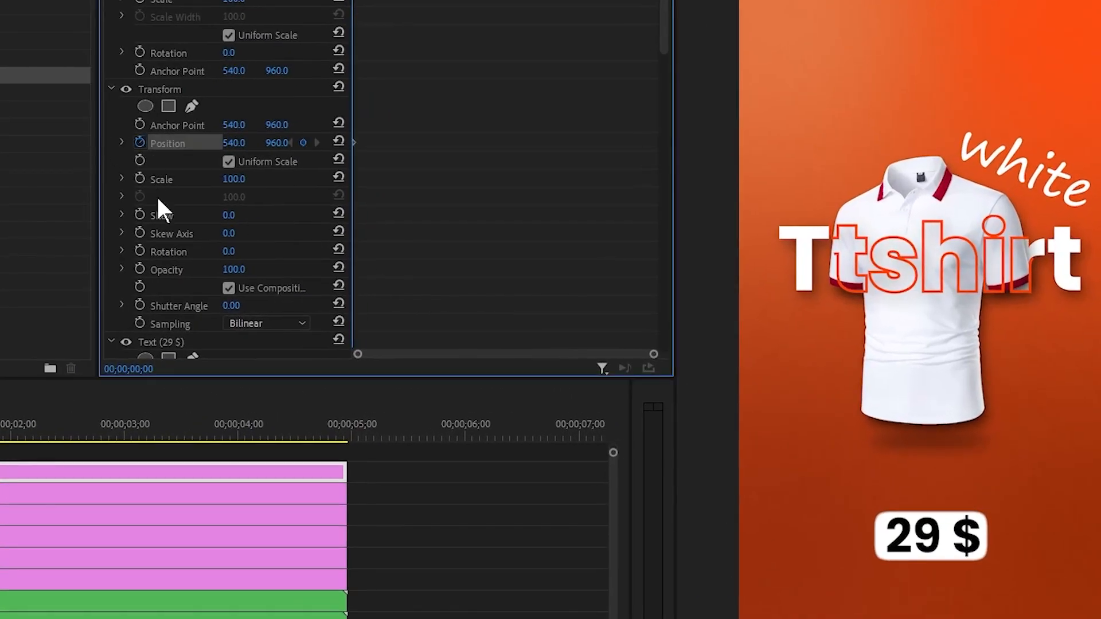
pyautogui.click(139, 269)
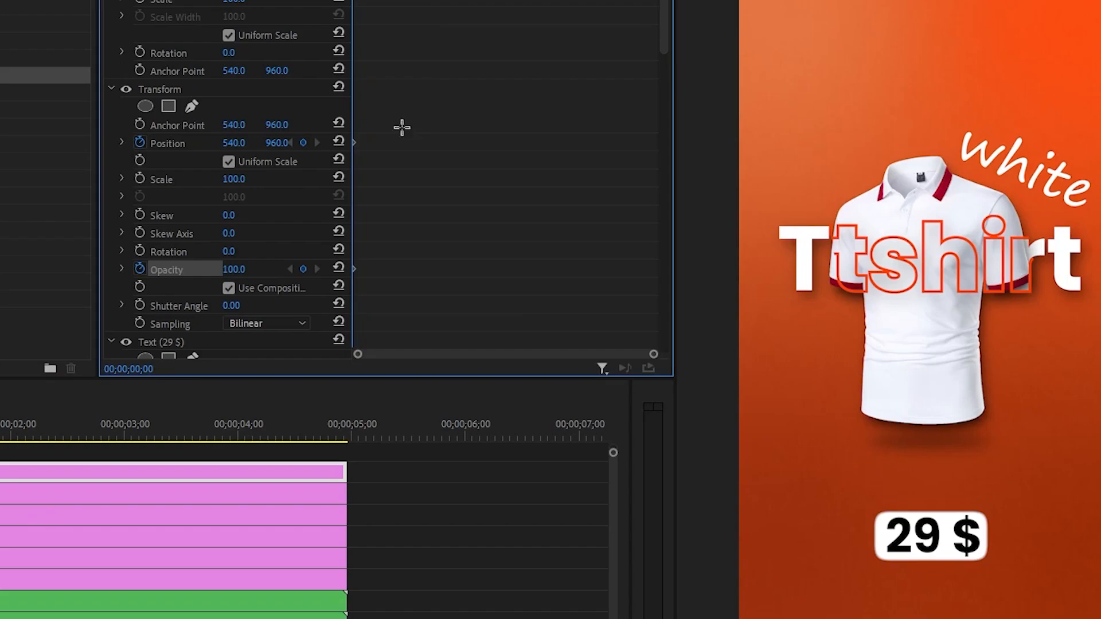
pyautogui.moveTo(402, 128); pyautogui.dragTo(393, 269)
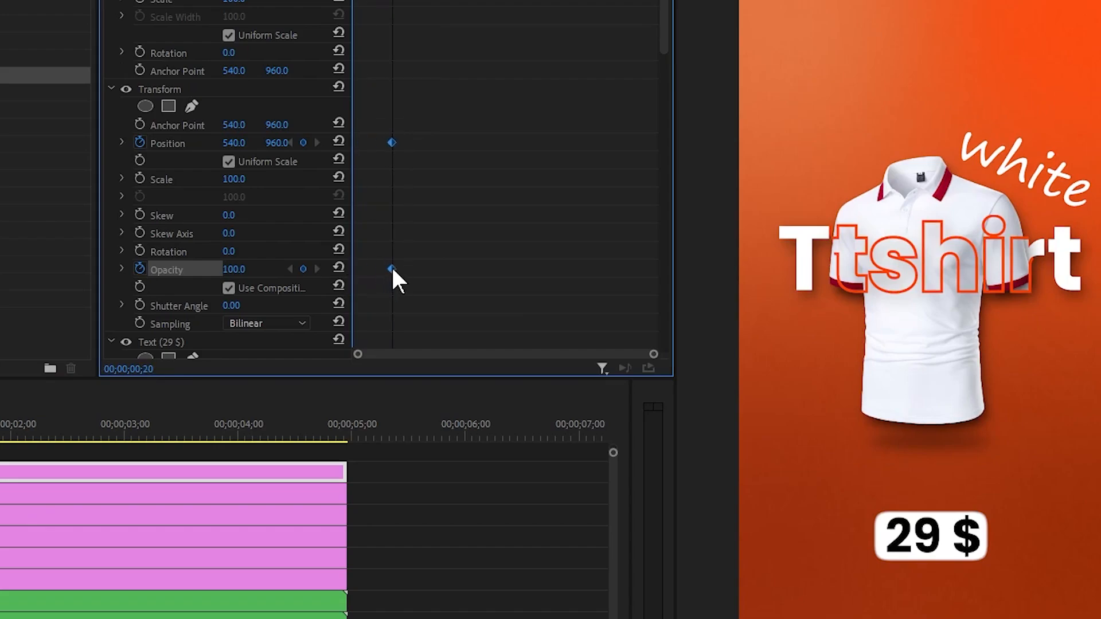
# - At the sequence start, set the 29 $ clip's Transform vertical position to 1012 and its Transform opacity to 0
pyautogui.press('Home')
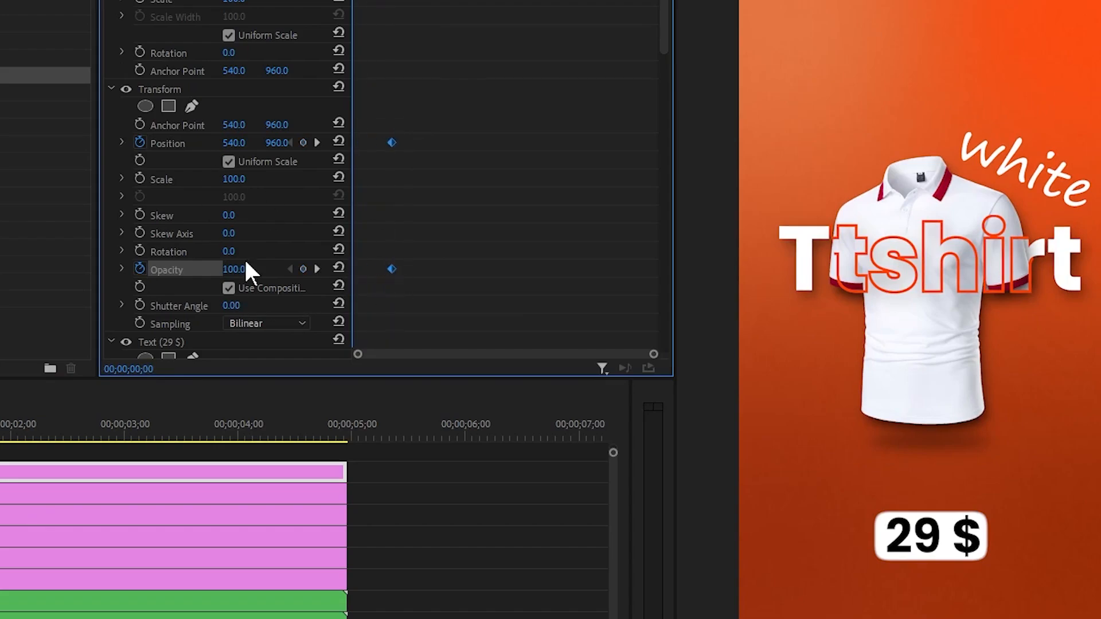
pyautogui.moveTo(277, 143); pyautogui.dragTo(305, 143)
pyautogui.moveTo(279, 142); pyautogui.dragTo(281, 142)
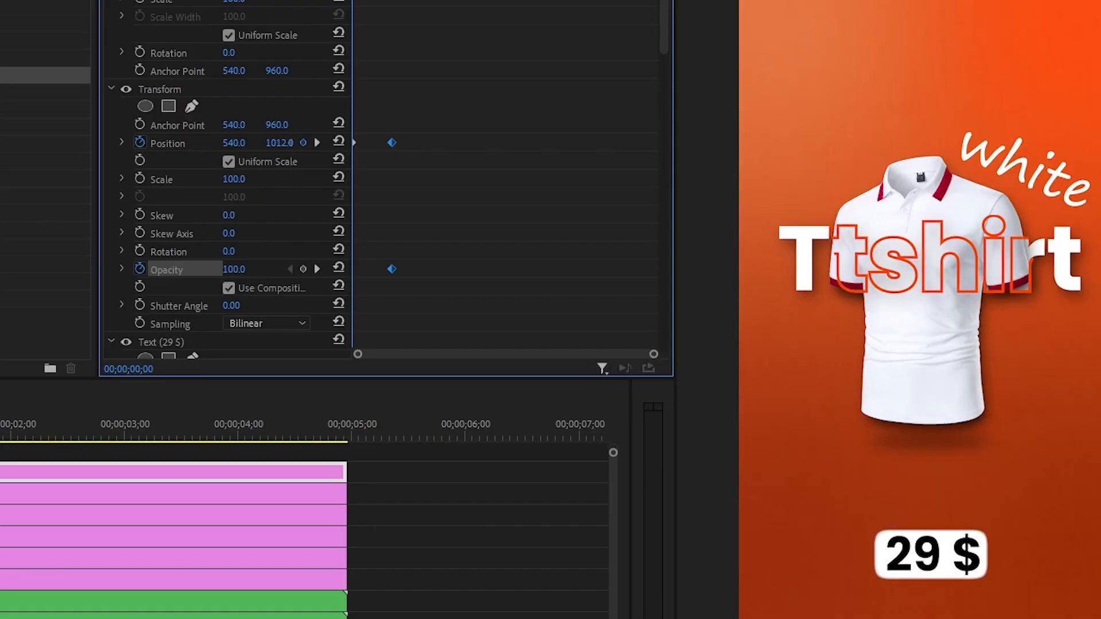
pyautogui.moveTo(232, 269); pyautogui.dragTo(172, 269)
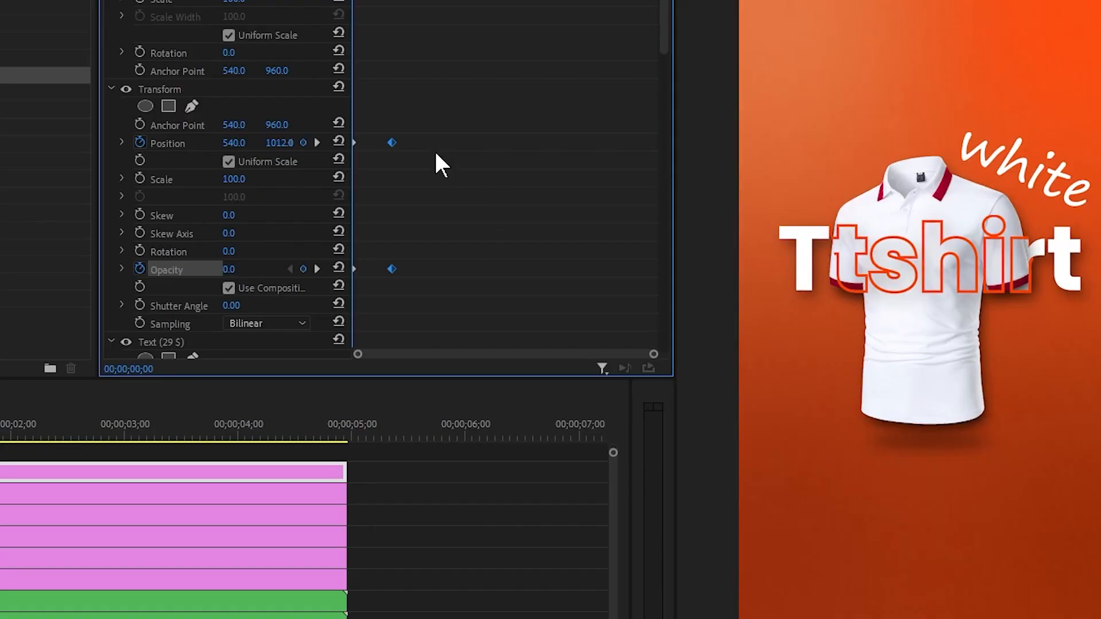
# - Apply Ease In and Ease Out temporal interpolation to all Transform position and opacity keyframes of the 29 $ clip
pyautogui.moveTo(432, 132); pyautogui.dragTo(312, 300)
pyautogui.rightClick(387, 269)
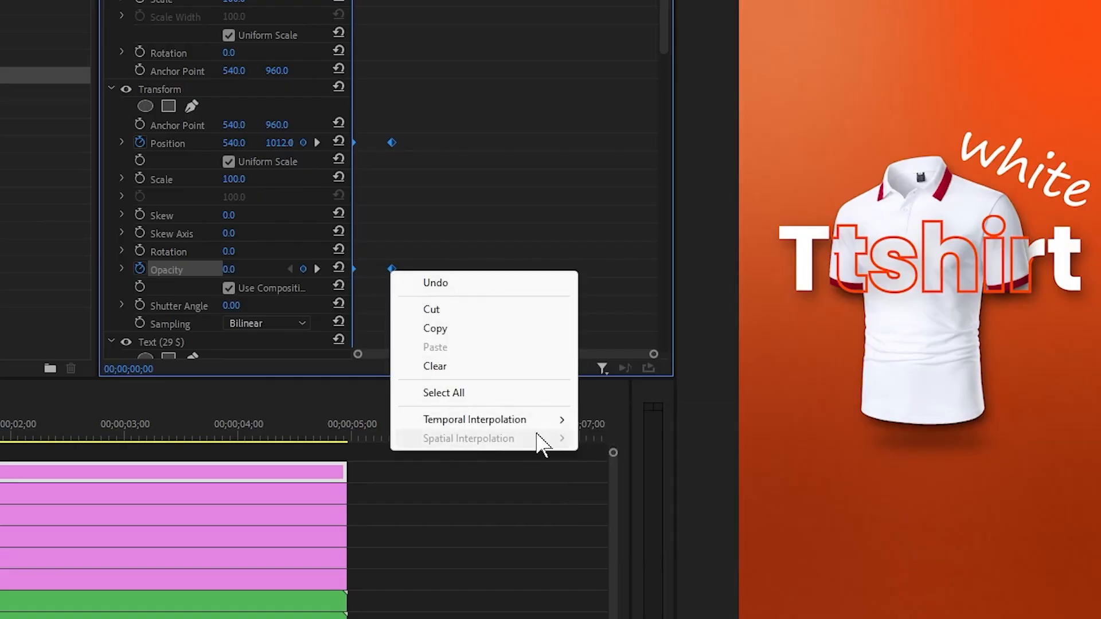
pyautogui.moveTo(559, 421)
pyautogui.click(651, 521)
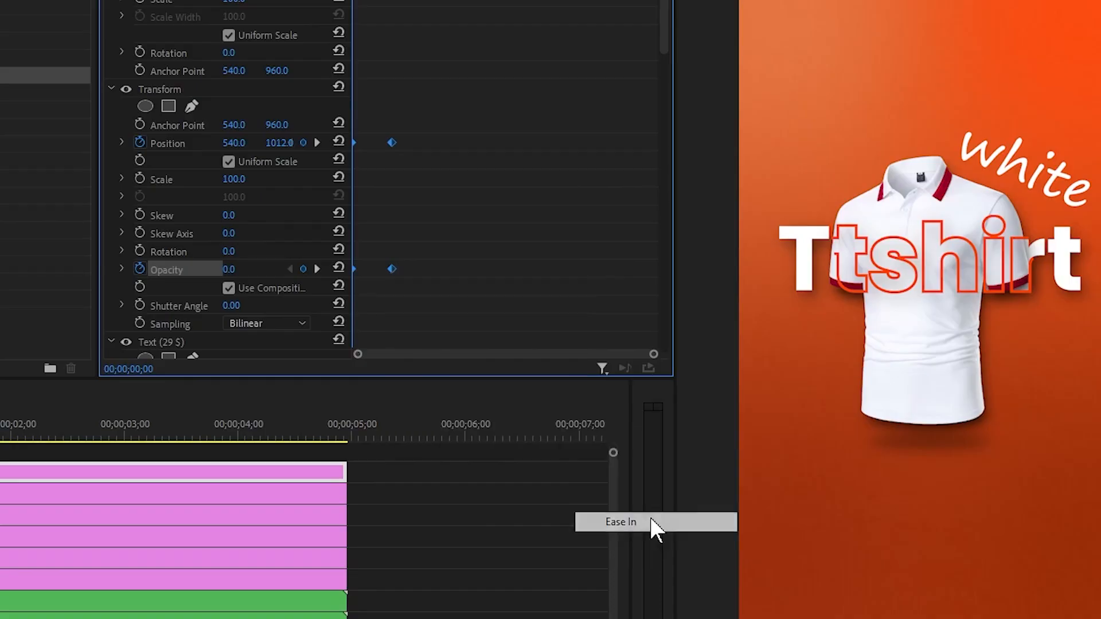
pyautogui.rightClick(387, 270)
pyautogui.moveTo(459, 423)
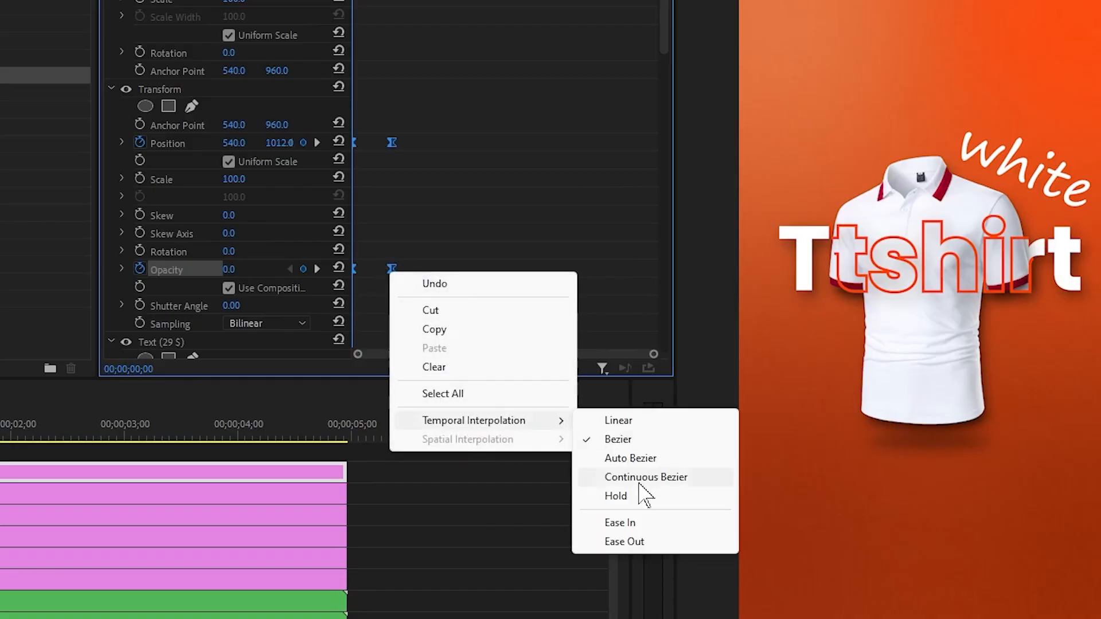
pyautogui.click(638, 542)
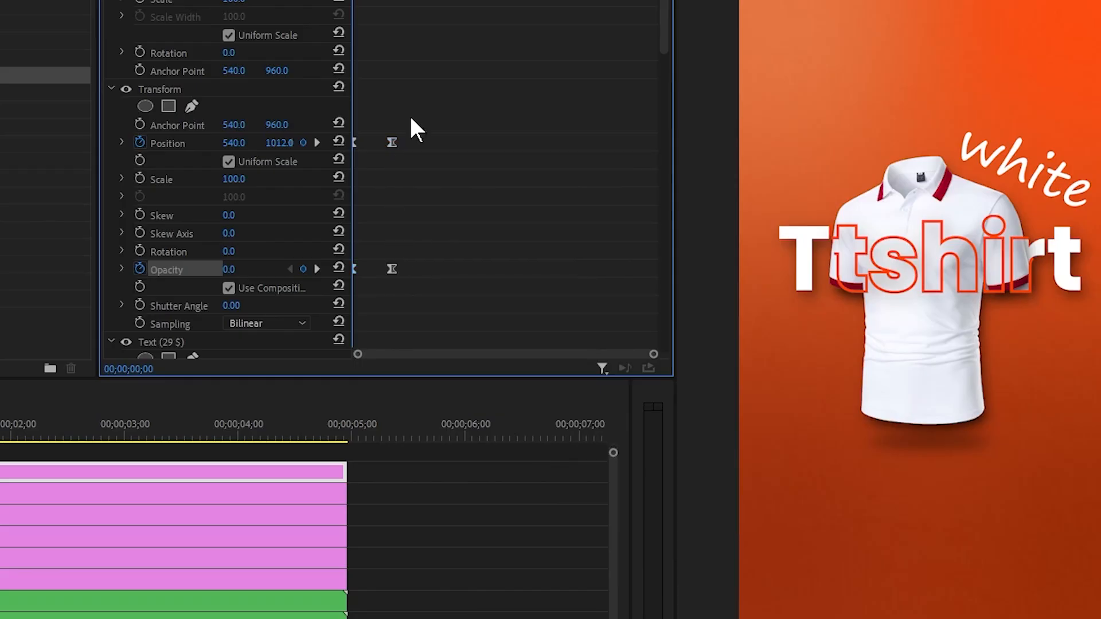
# - Reshape the Transform position velocity curve by extending the second keyframe's incoming handle toward the start for a fast rise and slow finish
pyautogui.moveTo(418, 120); pyautogui.dragTo(303, 169)
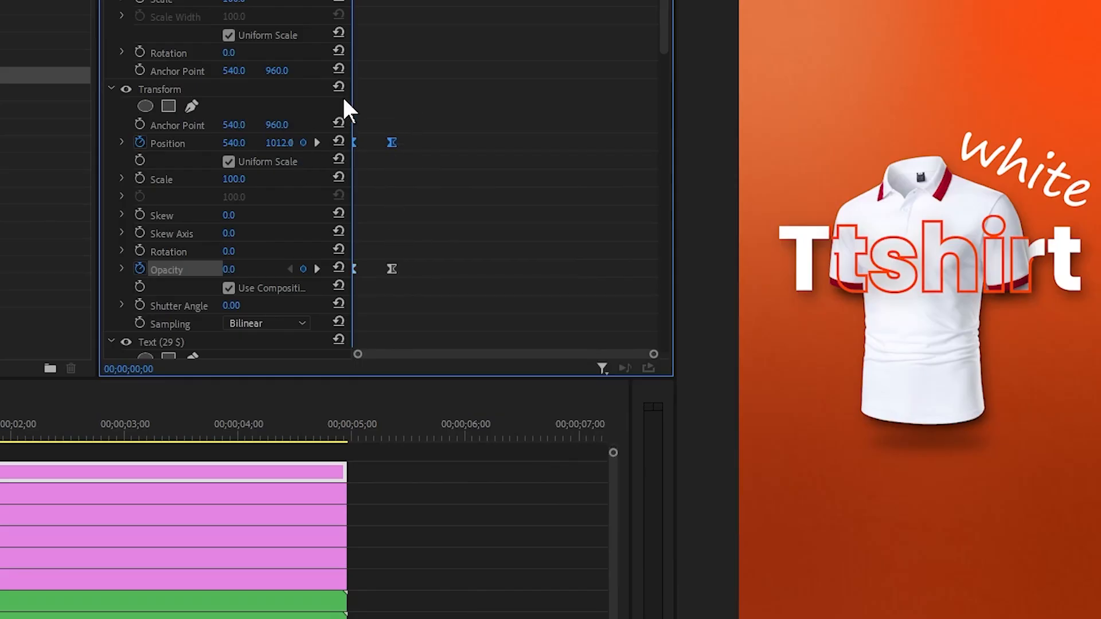
pyautogui.click(122, 143)
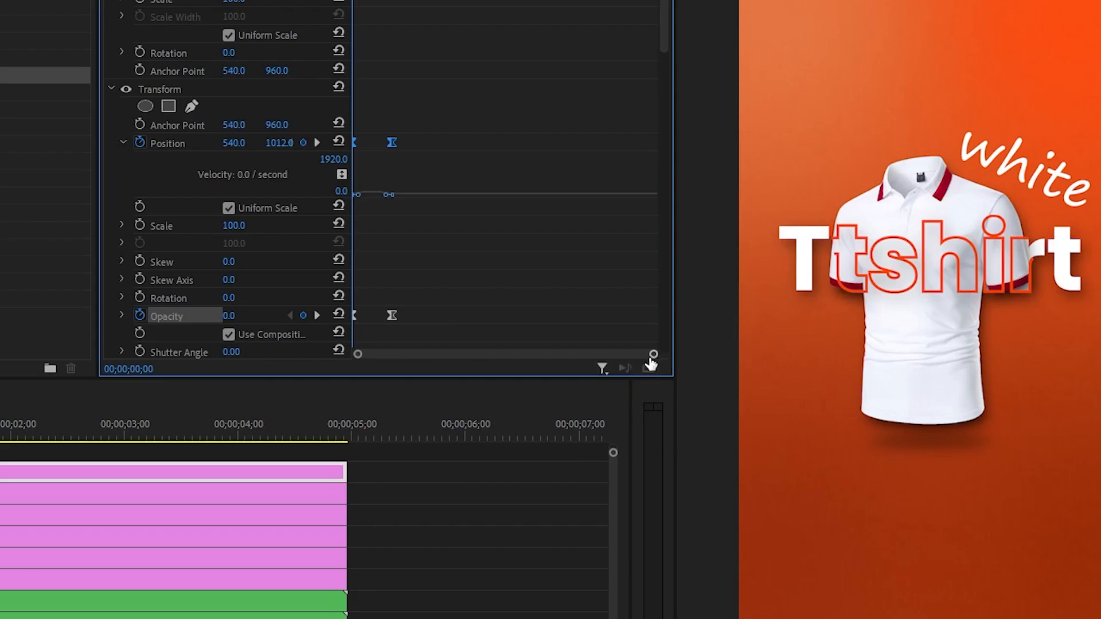
pyautogui.moveTo(654, 354); pyautogui.dragTo(449, 354)
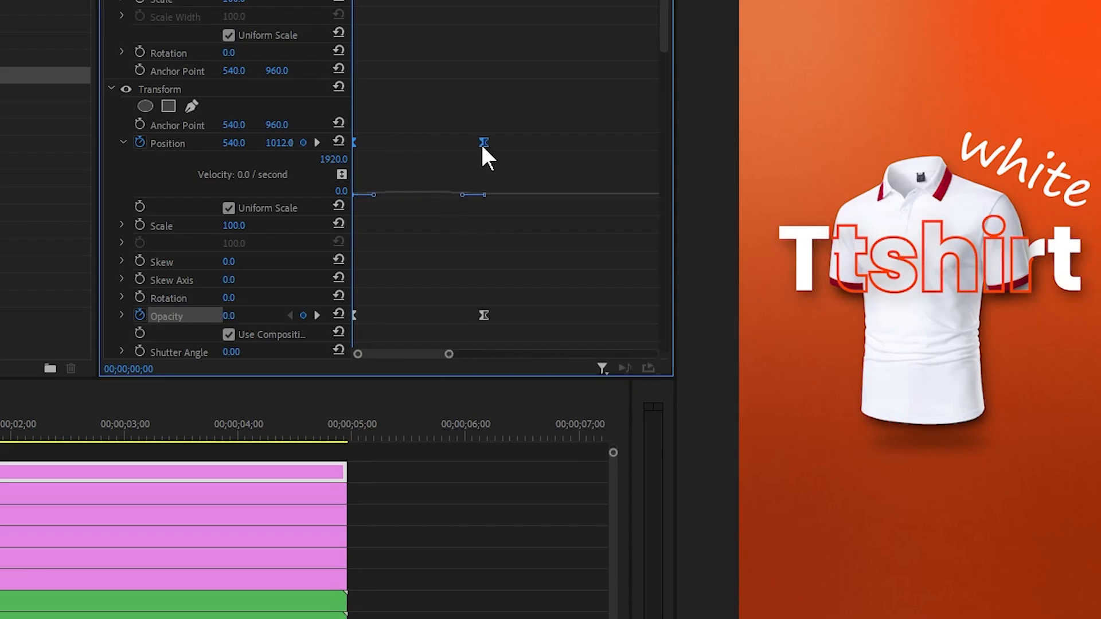
pyautogui.moveTo(461, 195); pyautogui.dragTo(370, 198)
# - Extend the second opacity keyframe's incoming velocity handle toward the start and play back the 29 $ animation
pyautogui.click(483, 315)
pyautogui.click(132, 315)
pyautogui.scroll(-5, 464, 263)
pyautogui.moveTo(462, 230); pyautogui.dragTo(392, 236)
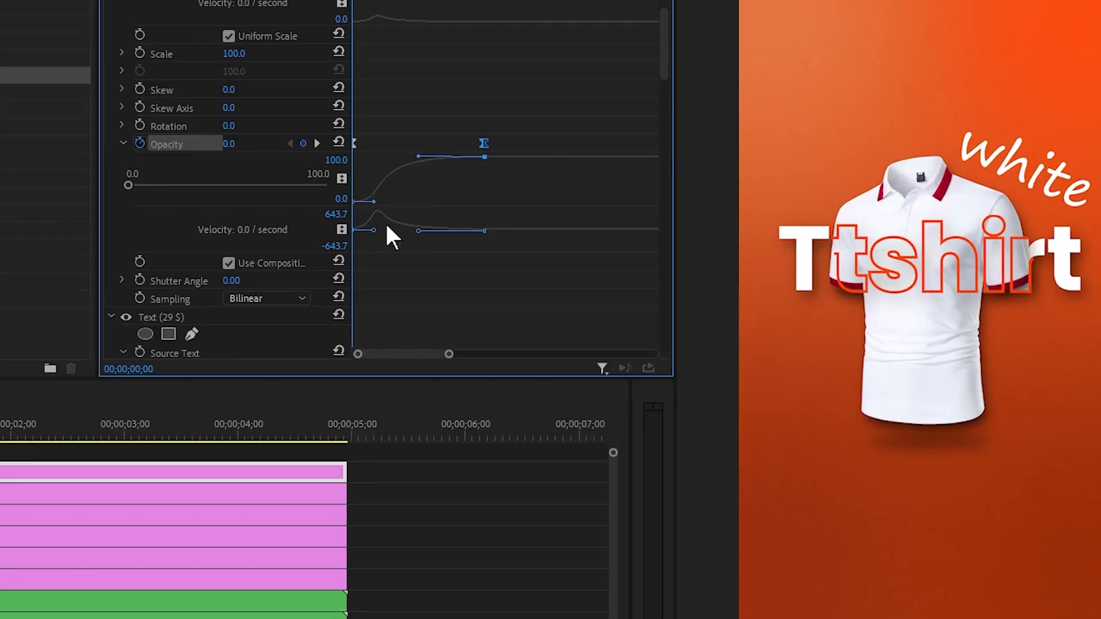
pyautogui.press('space')
pyautogui.scroll(5, 384, 254)
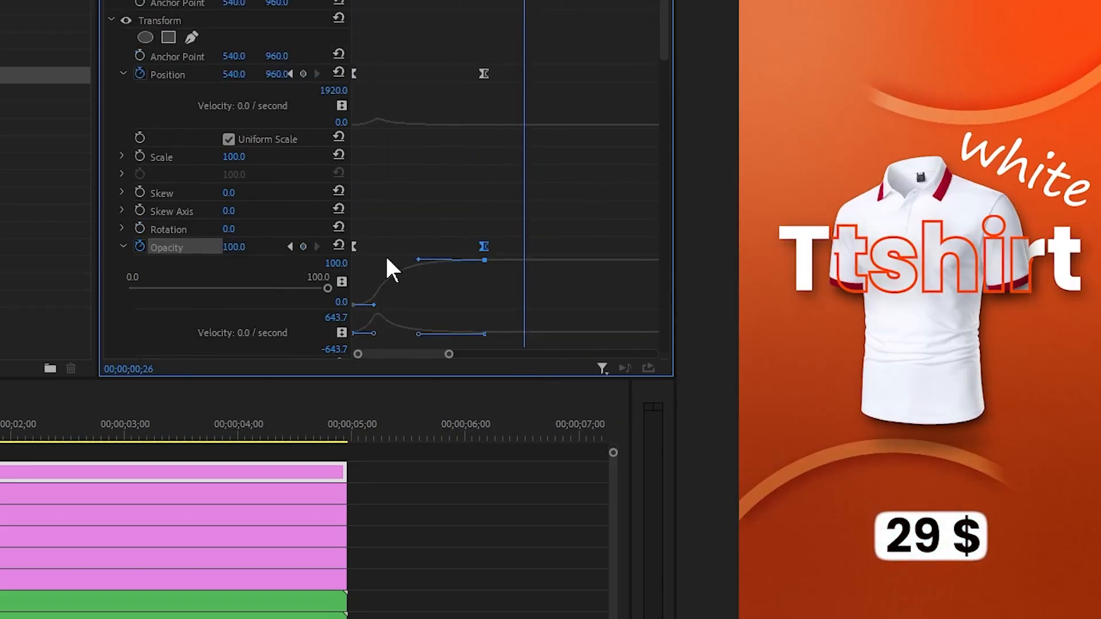
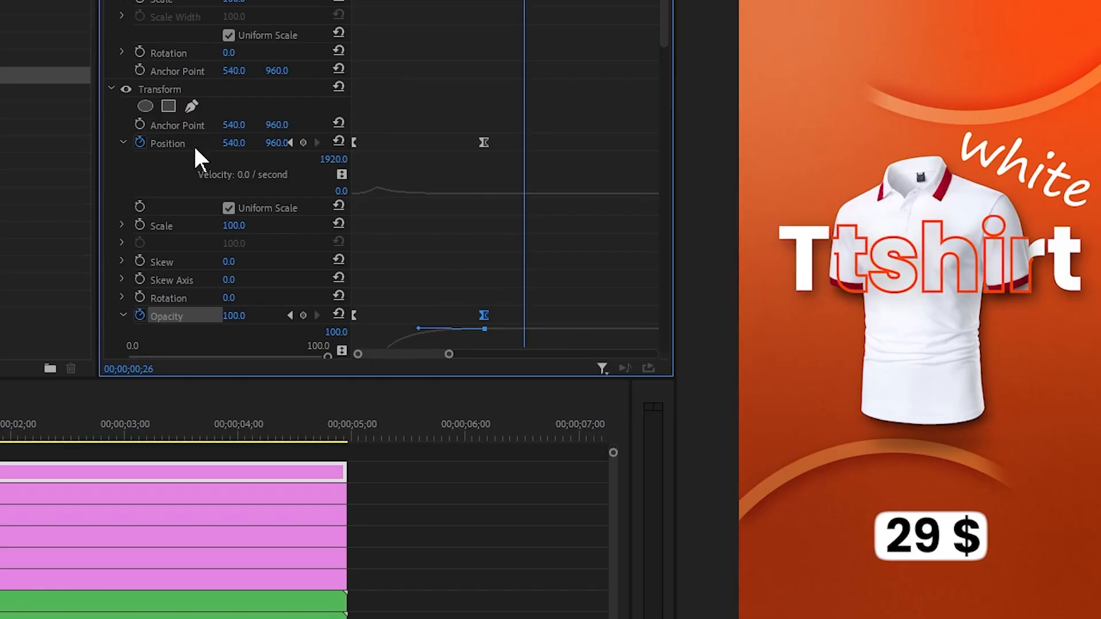
pyautogui.click(152, 93)
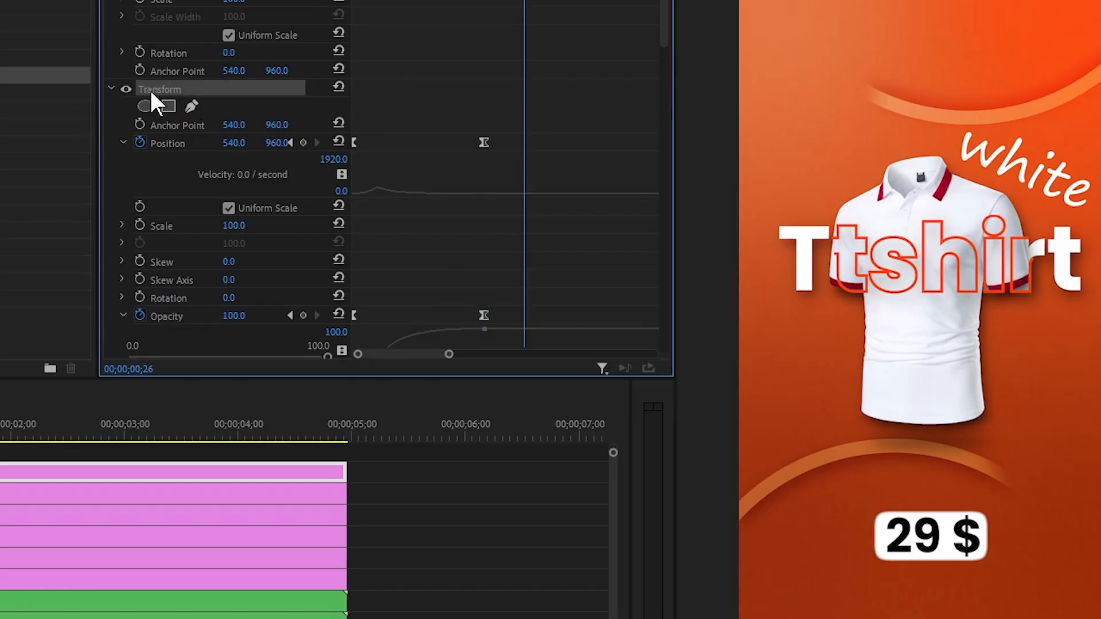
pyautogui.rightClick(152, 90)
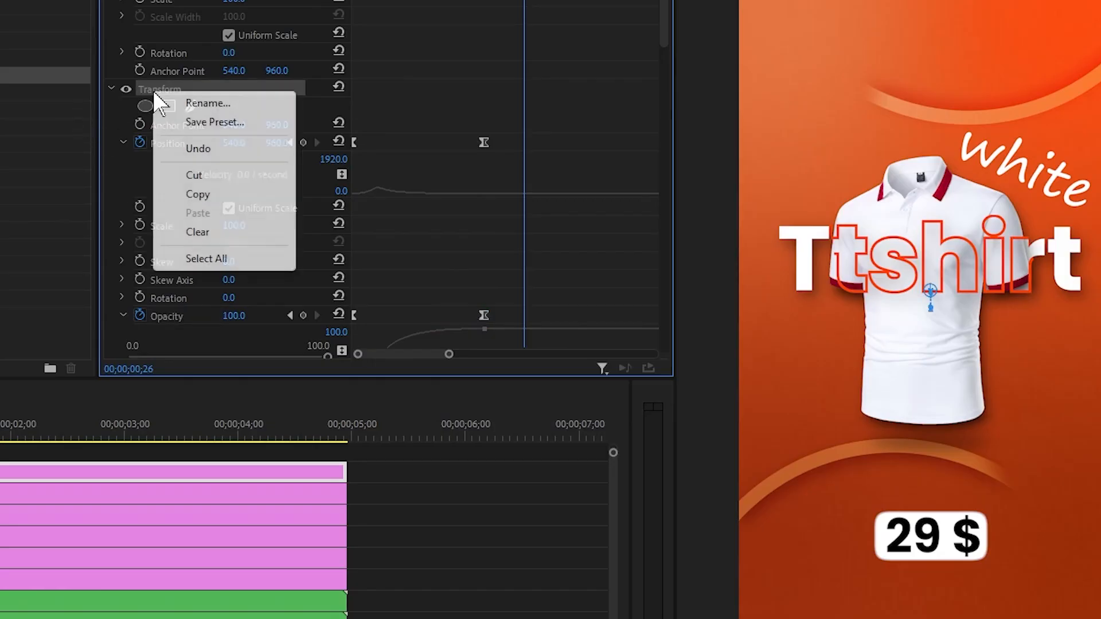
pyautogui.click(214, 123)
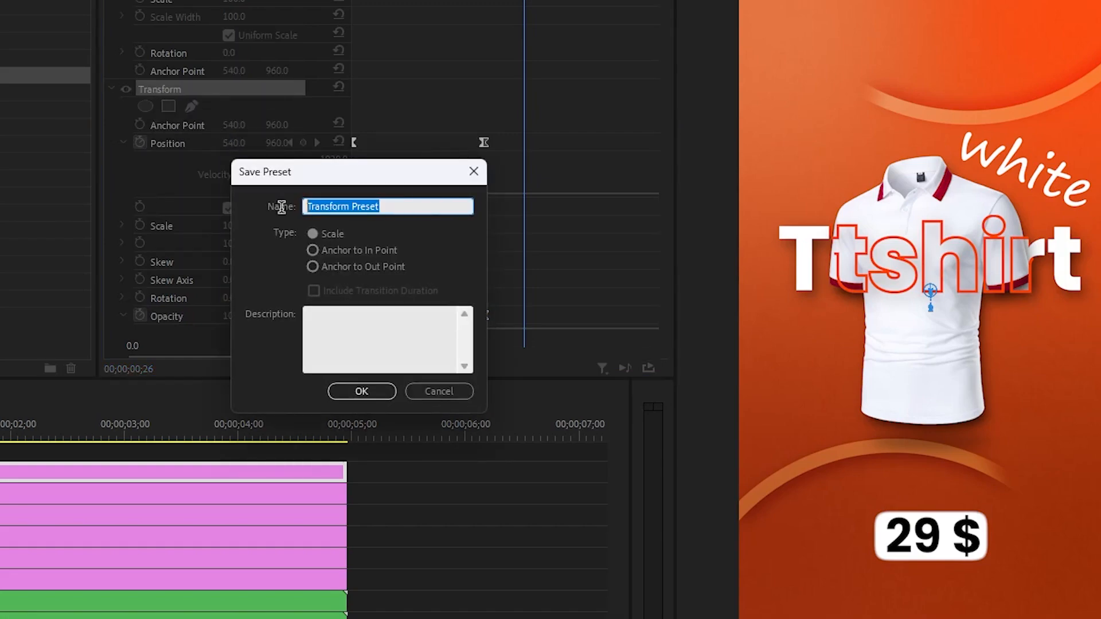
pyautogui.write('slide up')
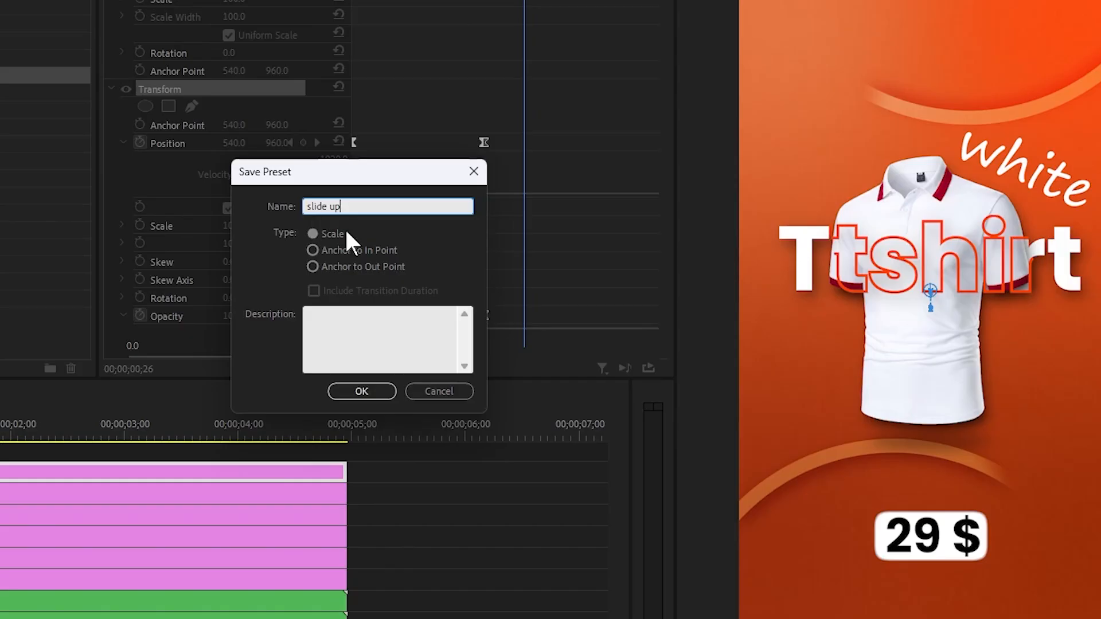
pyautogui.click(446, 391)
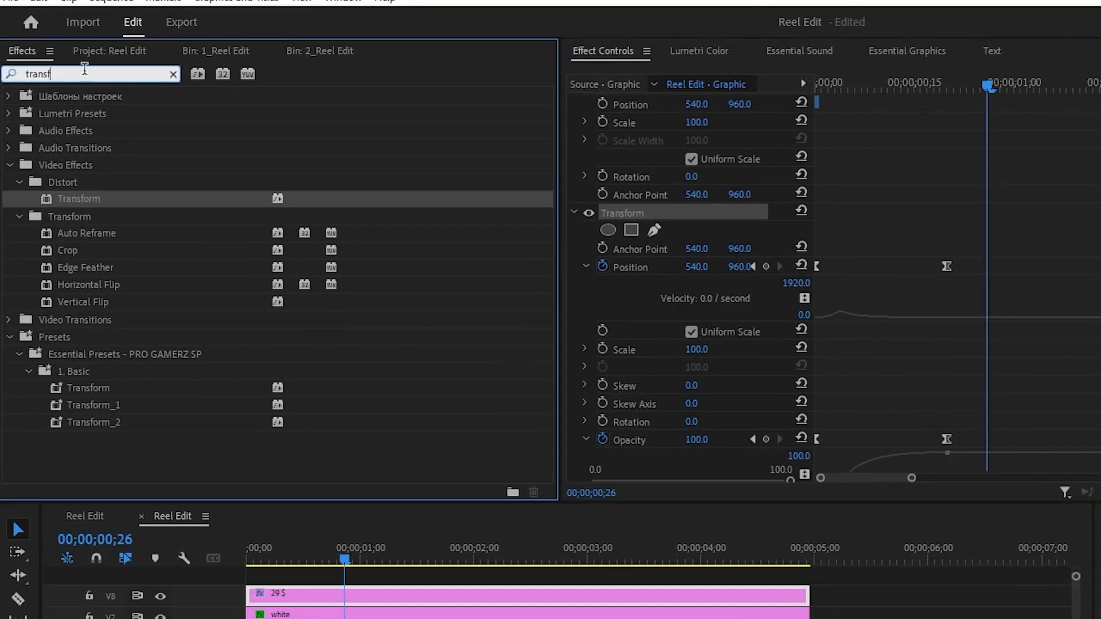
# - Search the effects for "slide" and apply the Slide Up preset to the white clip on V7 and the clips on V3 to V6
pyautogui.click(173, 74)
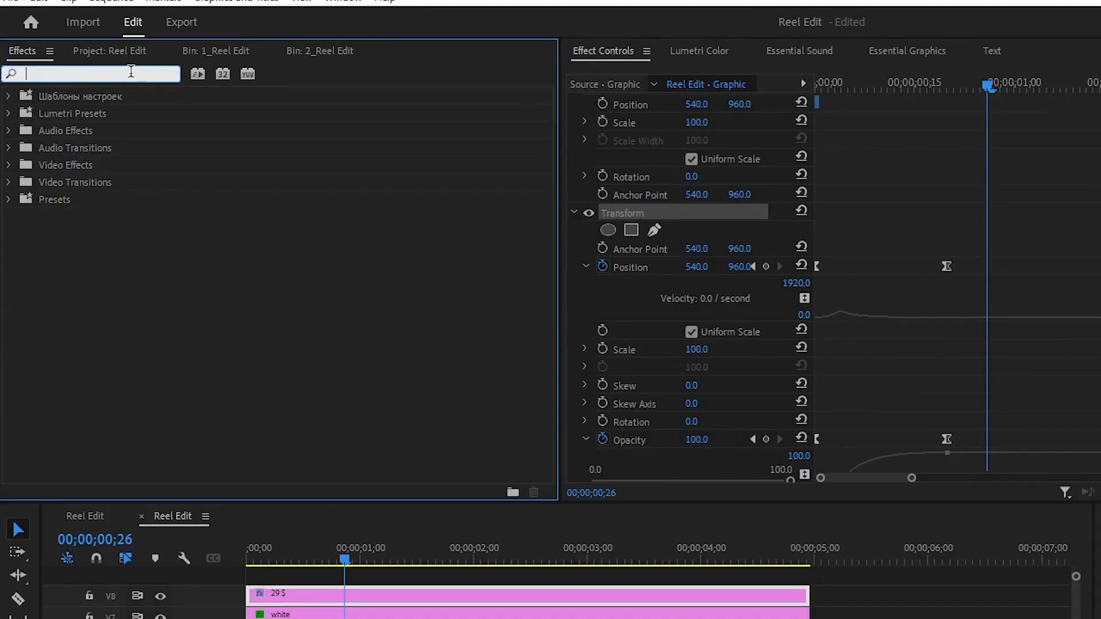
pyautogui.write('slide')
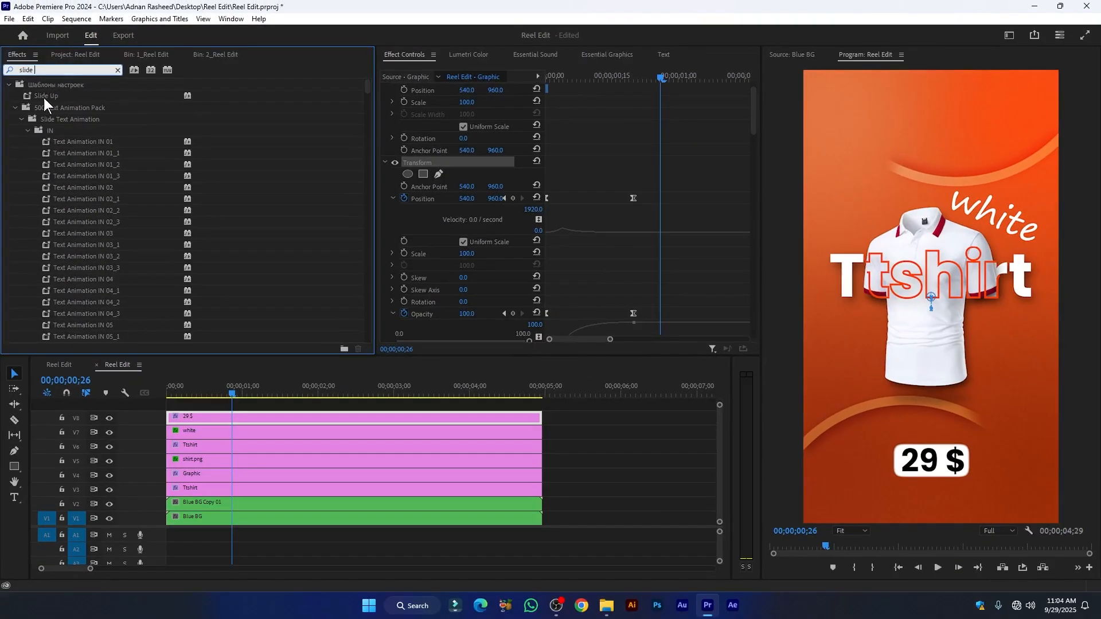
pyautogui.moveTo(44, 98); pyautogui.dragTo(198, 438)
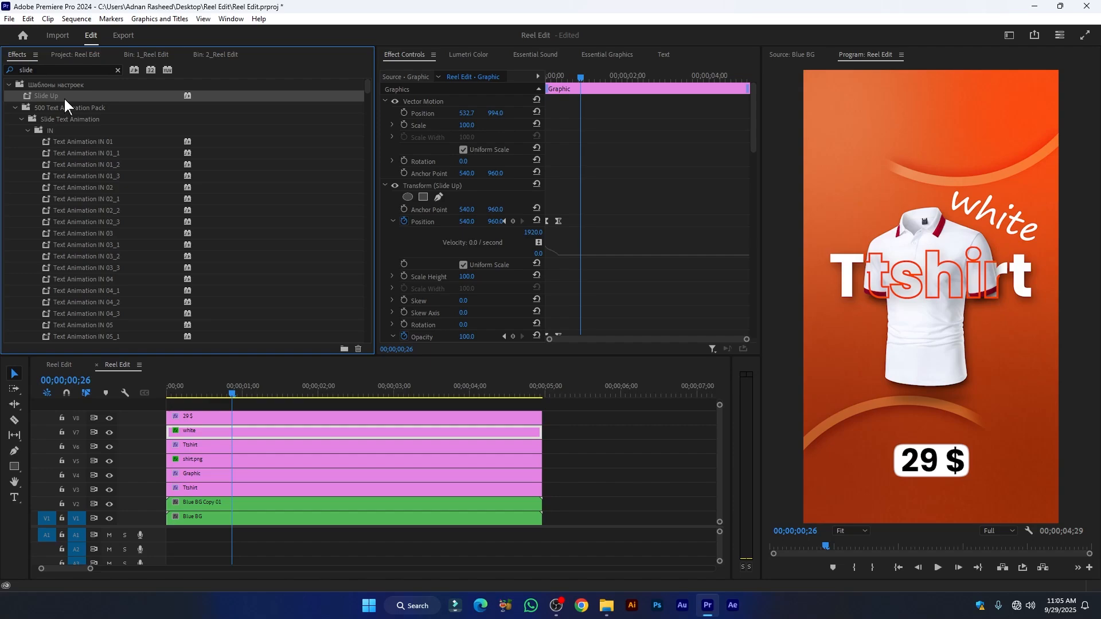
pyautogui.moveTo(559, 448); pyautogui.dragTo(420, 487)
pyautogui.moveTo(39, 96); pyautogui.dragTo(177, 474)
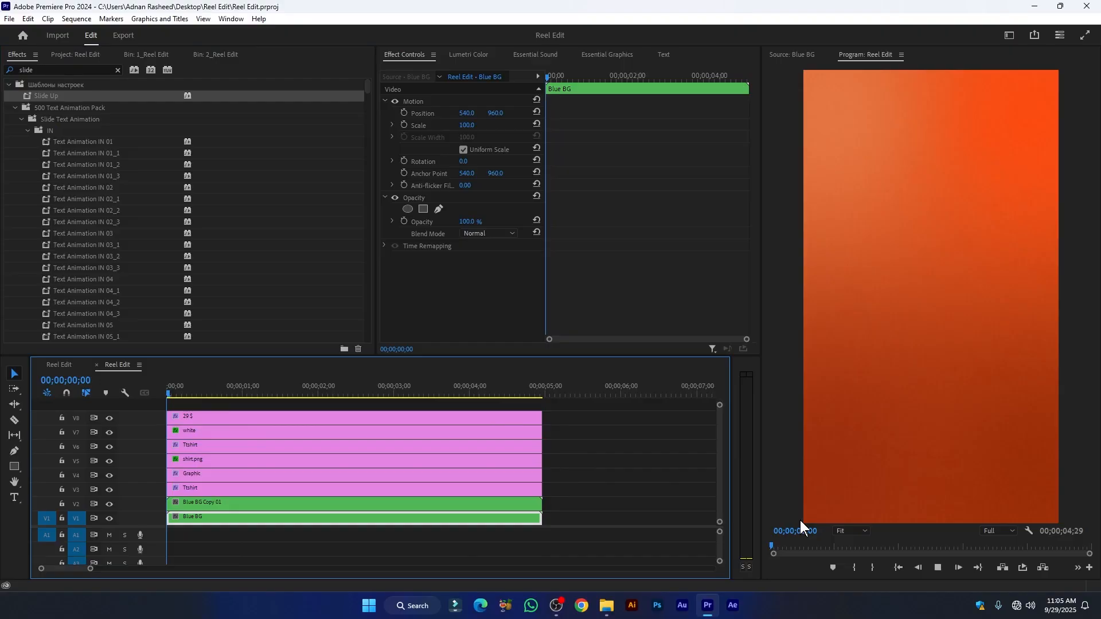
# - Play the sequence from the start to review the slide-up animation on the shirt and text layers
pyautogui.press('space')
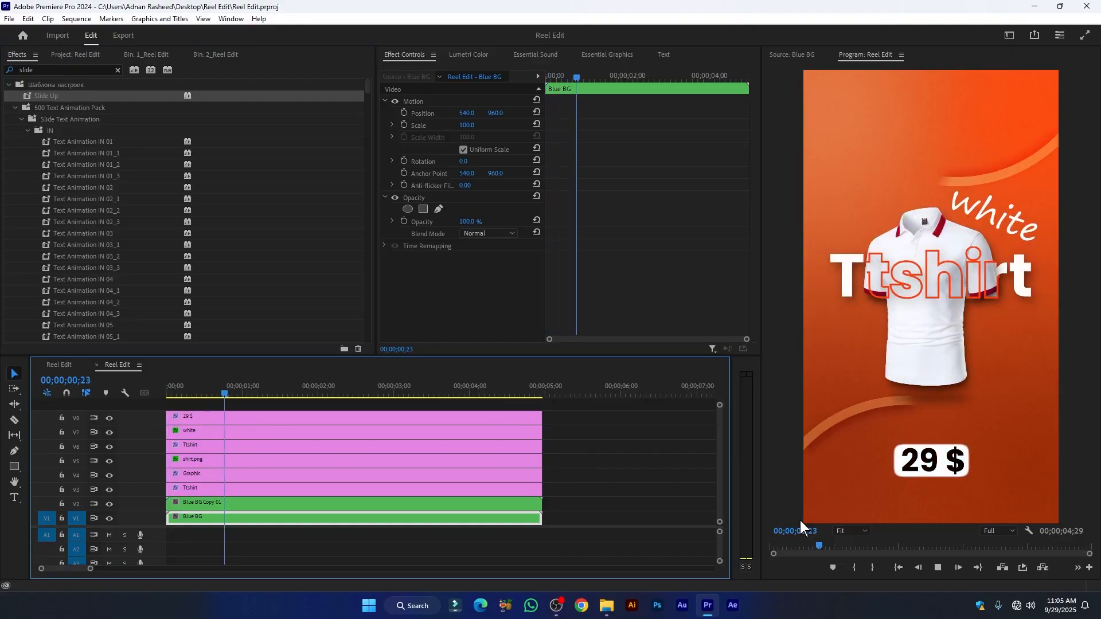
pyautogui.press('Home')
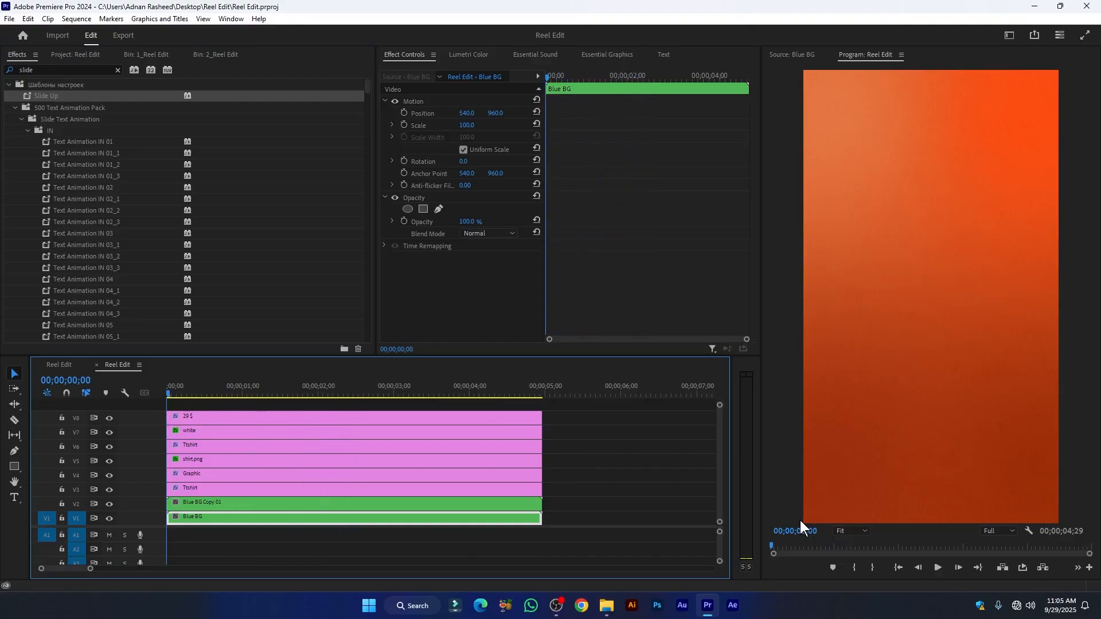
pyautogui.press('space')
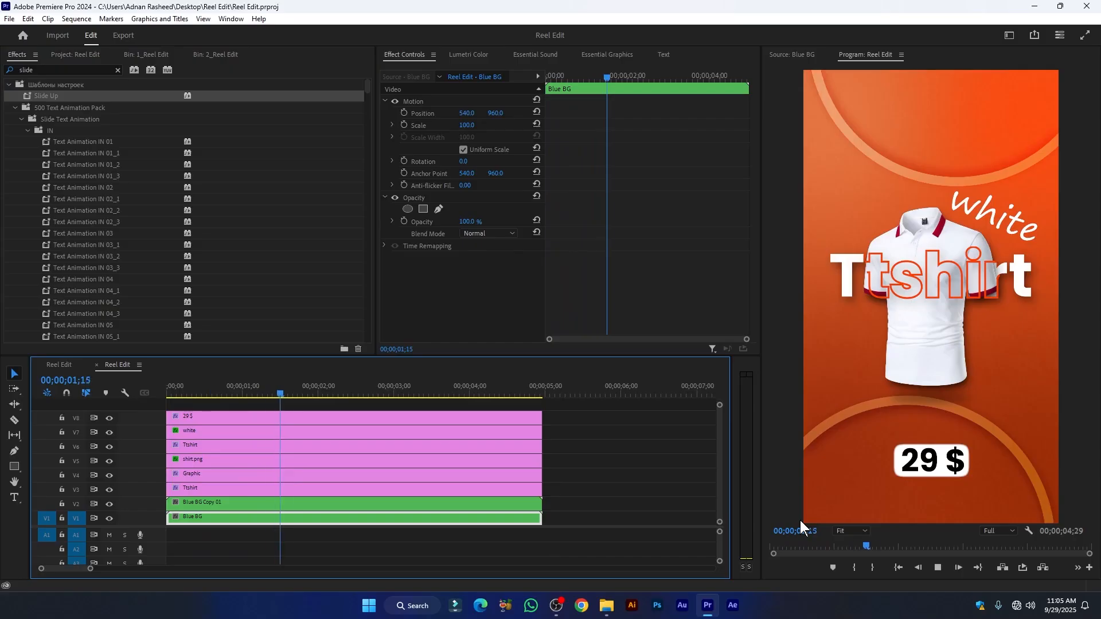
# - Check the first cut in the finished Reel Edit sequence and move the working sequence's playhead to 00;00;01;10
pyautogui.click(69, 364)
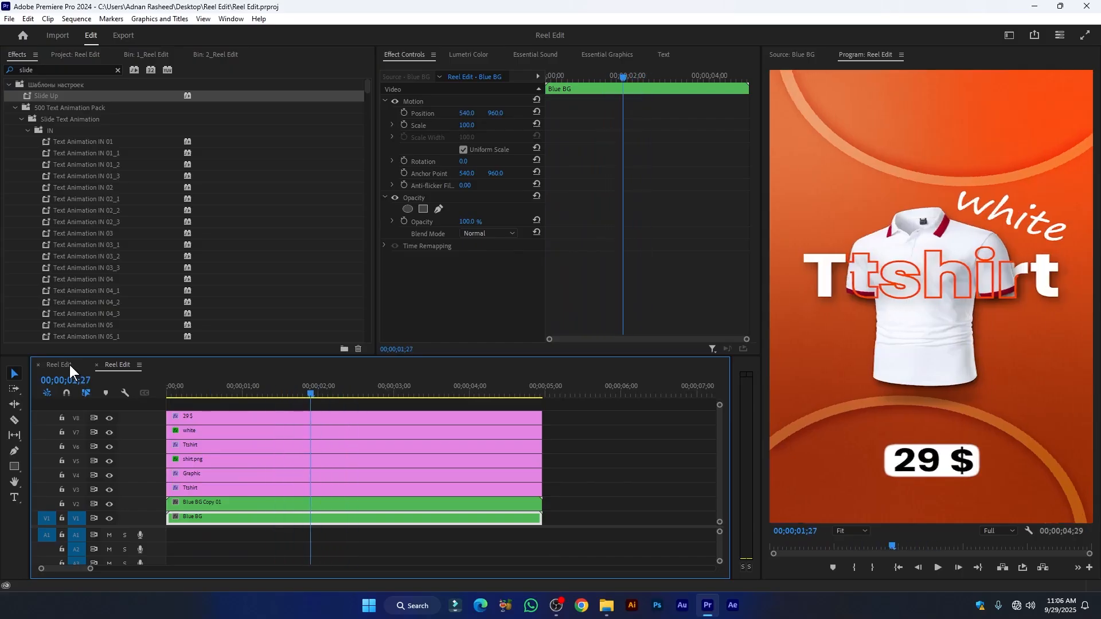
pyautogui.moveTo(243, 394); pyautogui.dragTo(328, 394)
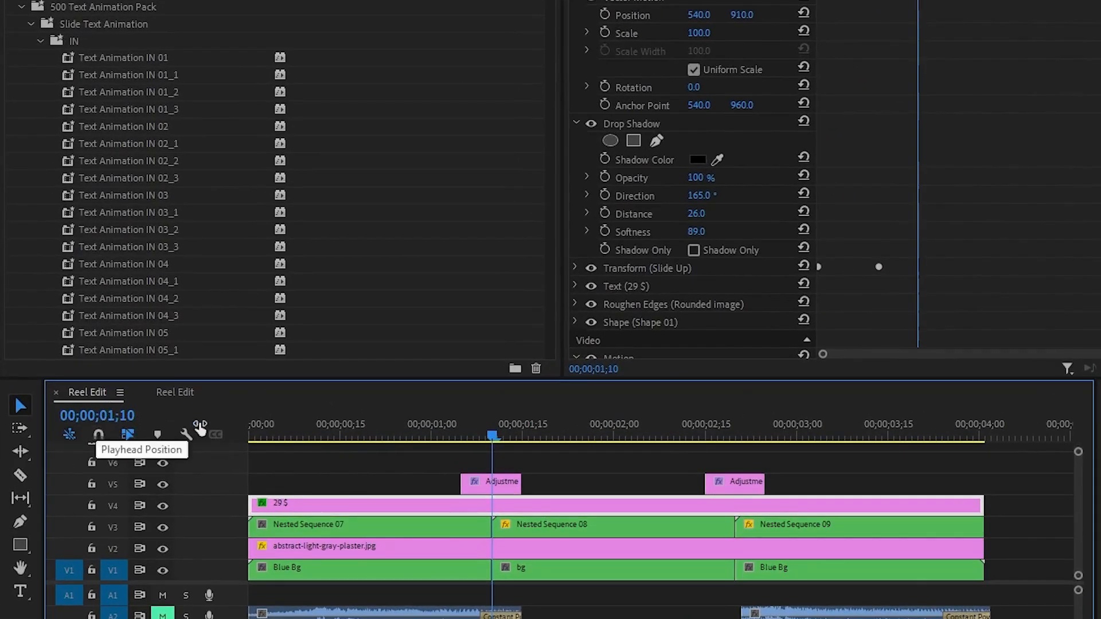
pyautogui.click(162, 397)
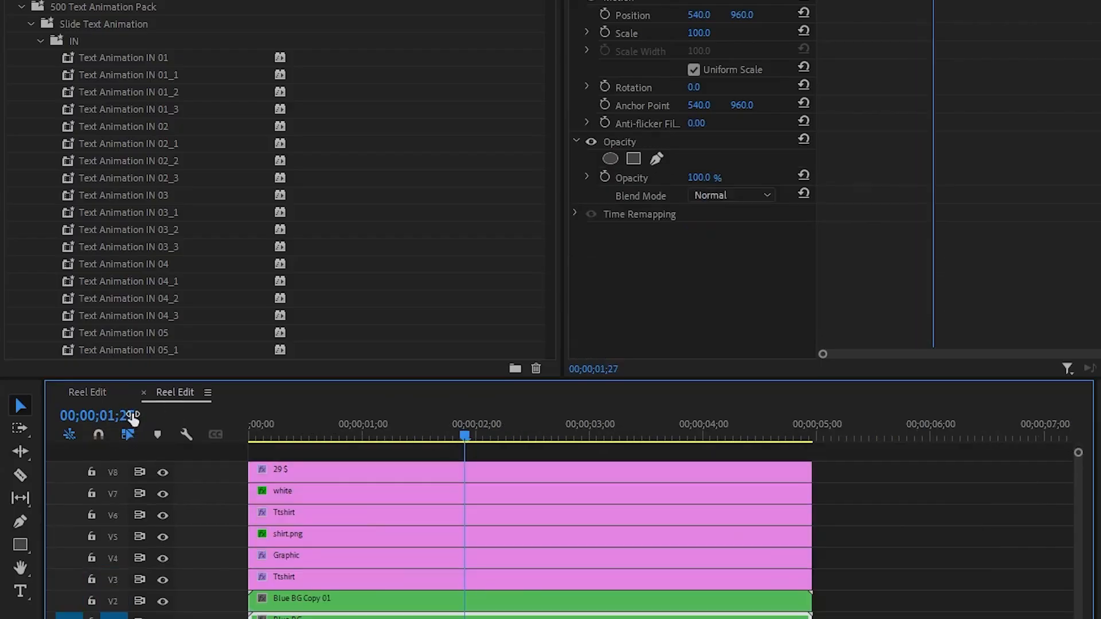
pyautogui.click(132, 414)
pyautogui.click(144, 414)
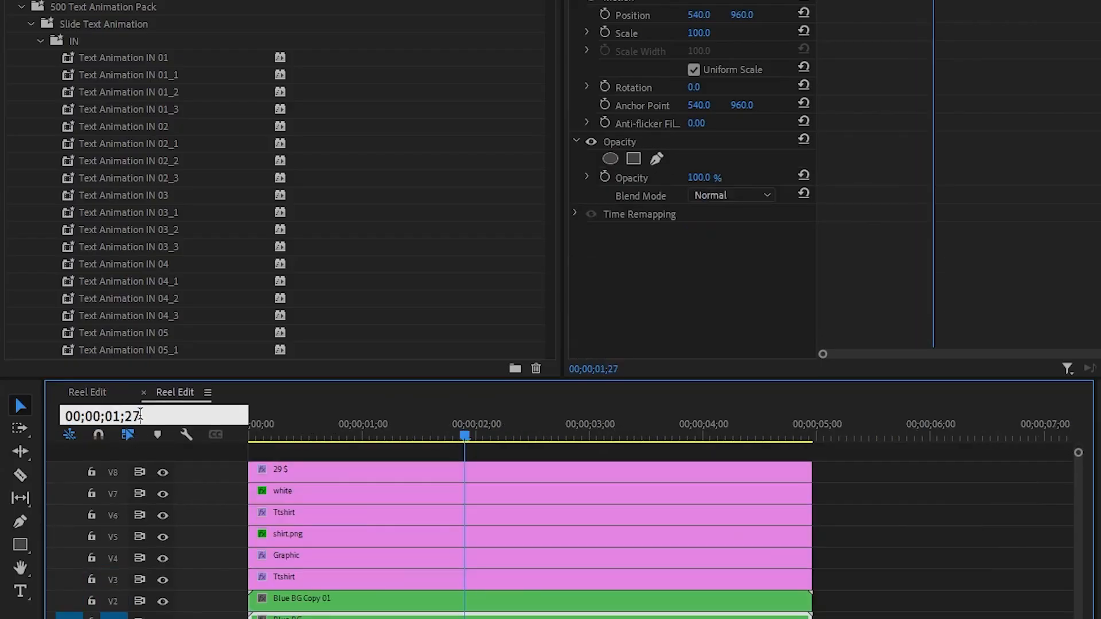
pyautogui.write('10')
pyautogui.press('Return')
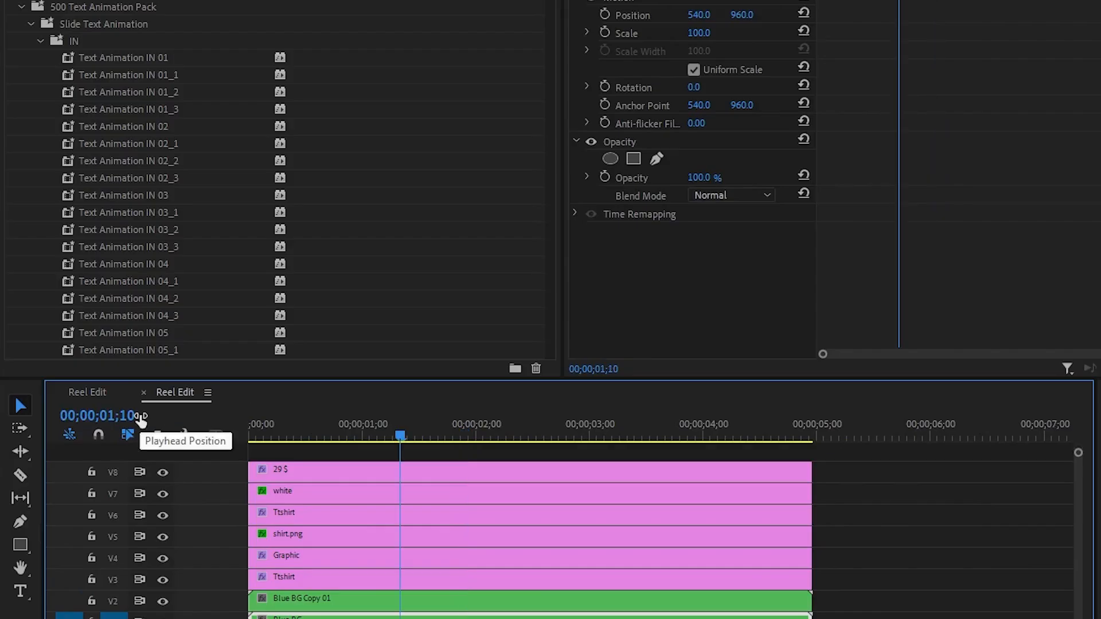
# - Split the clips on V3 to V8 at the playhead with the Razor tool
pyautogui.click(20, 475)
pyautogui.click(404, 471)
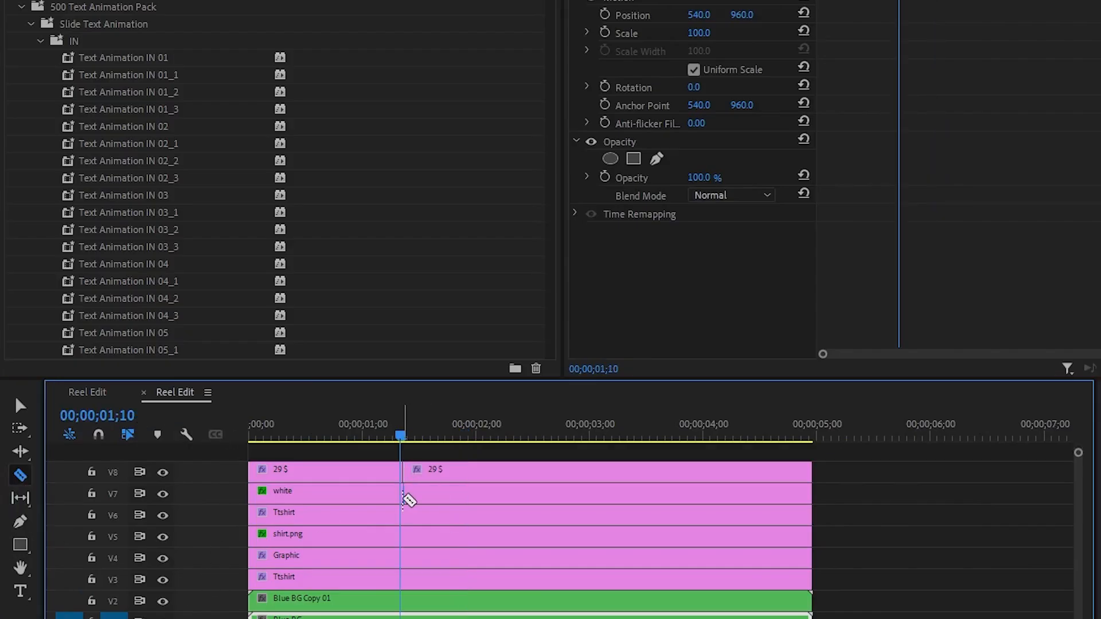
pyautogui.press('=')
pyautogui.click(391, 491)
pyautogui.click(391, 513)
pyautogui.click(390, 535)
pyautogui.click(391, 557)
pyautogui.click(391, 578)
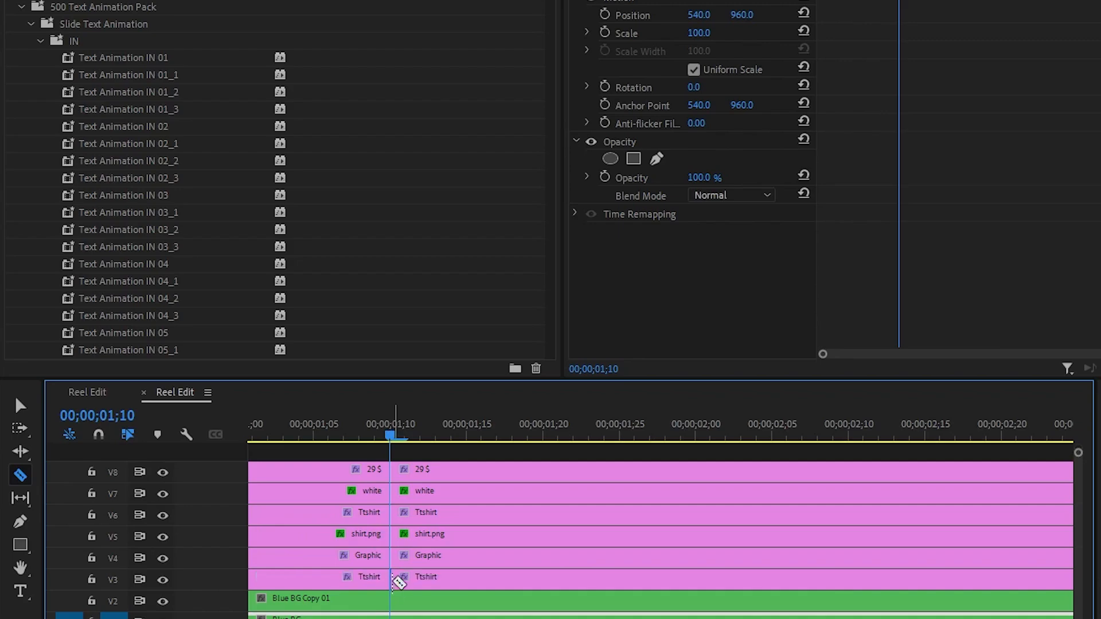
pyautogui.press('-')
pyautogui.press('-')
# - Check the second cut's timecode in the finished Reel Edit sequence and return to the working sequence
pyautogui.click(81, 394)
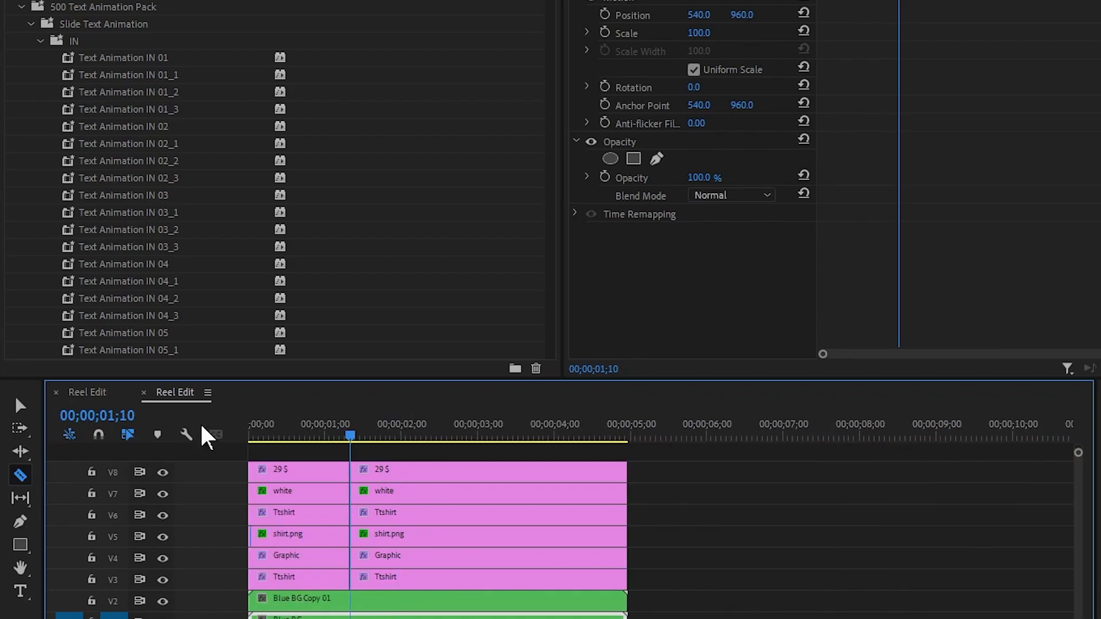
pyautogui.press('Down')
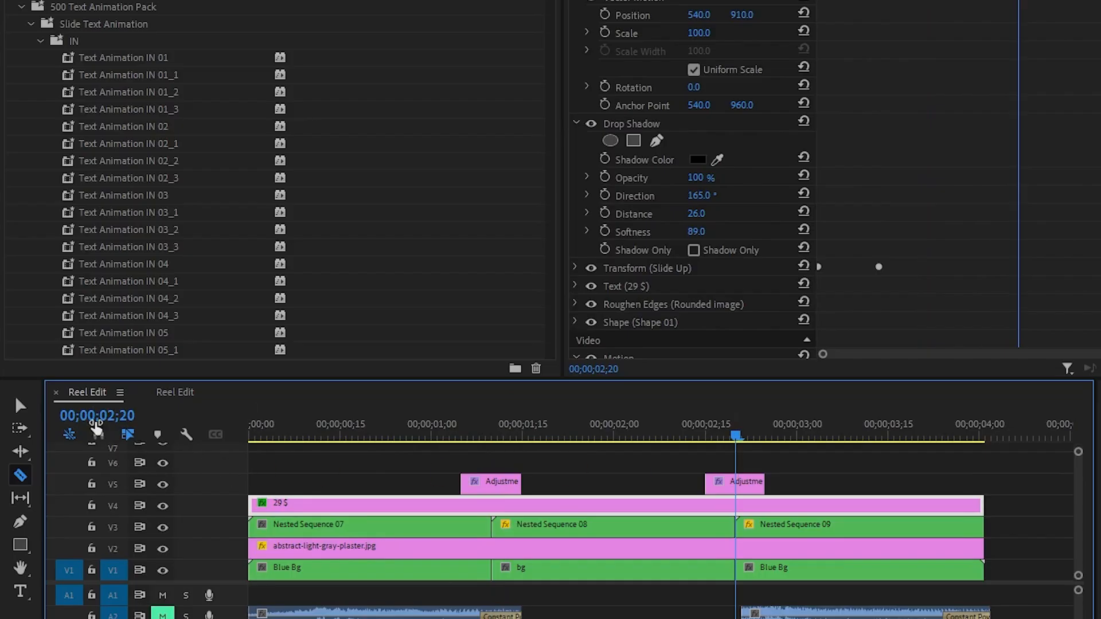
pyautogui.click(182, 392)
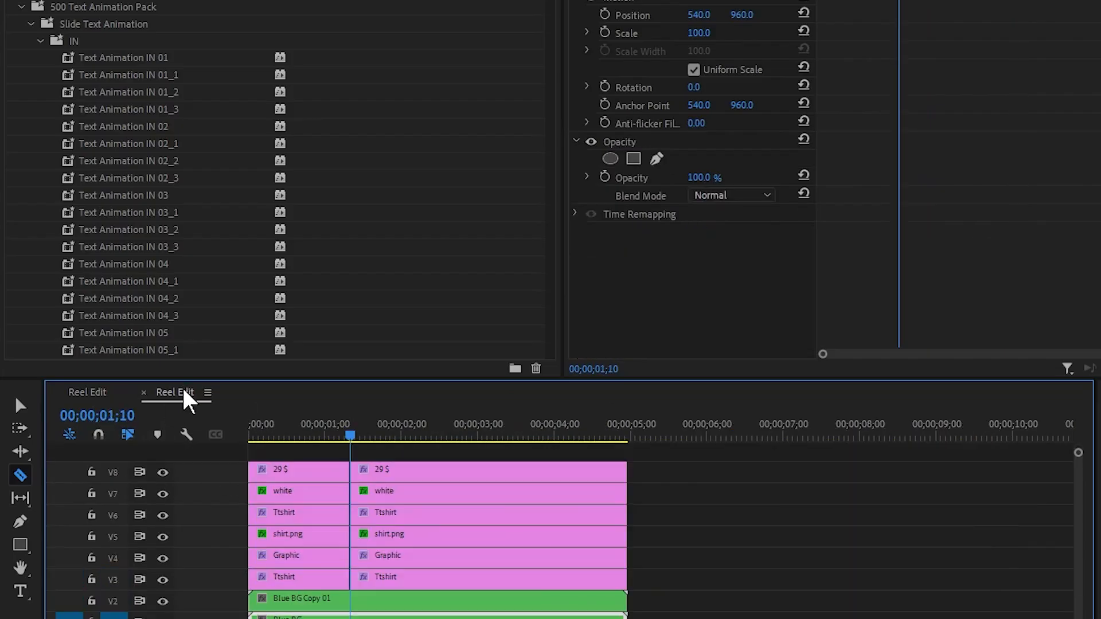
# - Move the working sequence's playhead to 00;00;02;20
pyautogui.click(114, 416)
pyautogui.click(121, 417)
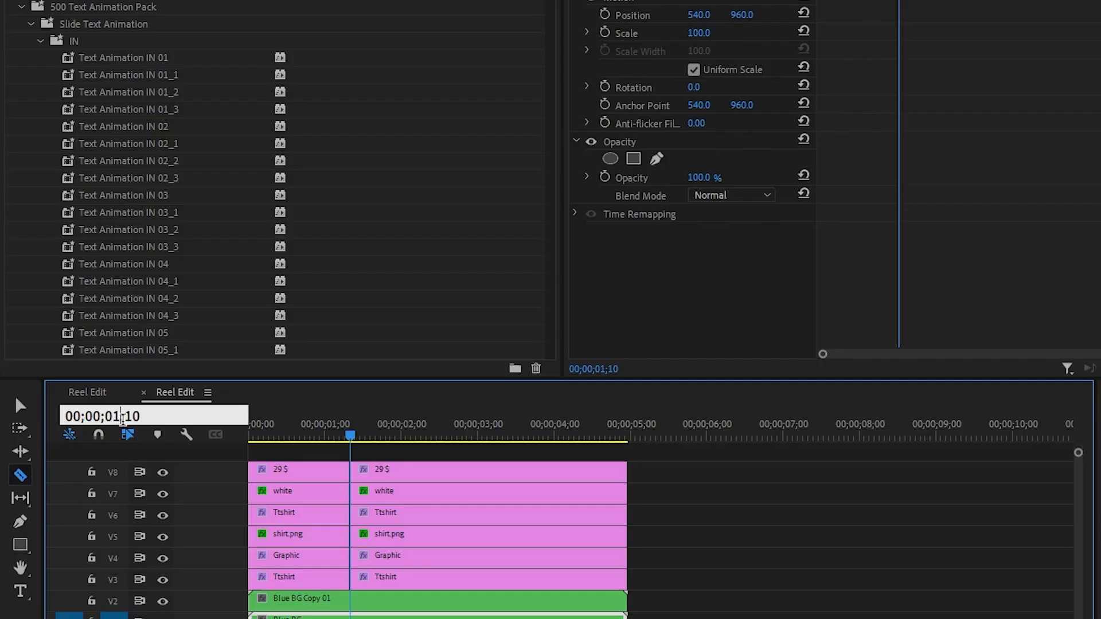
pyautogui.press('BackSpace')
pyautogui.write('2')
pyautogui.press('Right')
pyautogui.press('Right')
pyautogui.press('BackSpace')
pyautogui.write('2')
pyautogui.press('Return')
# - Split the clips on V3 to V8 at 00;00;03;04 with the Razor tool, keeping the two background clips uncut
pyautogui.scroll(1, 397, 495)
pyautogui.scroll(1, 403, 501)
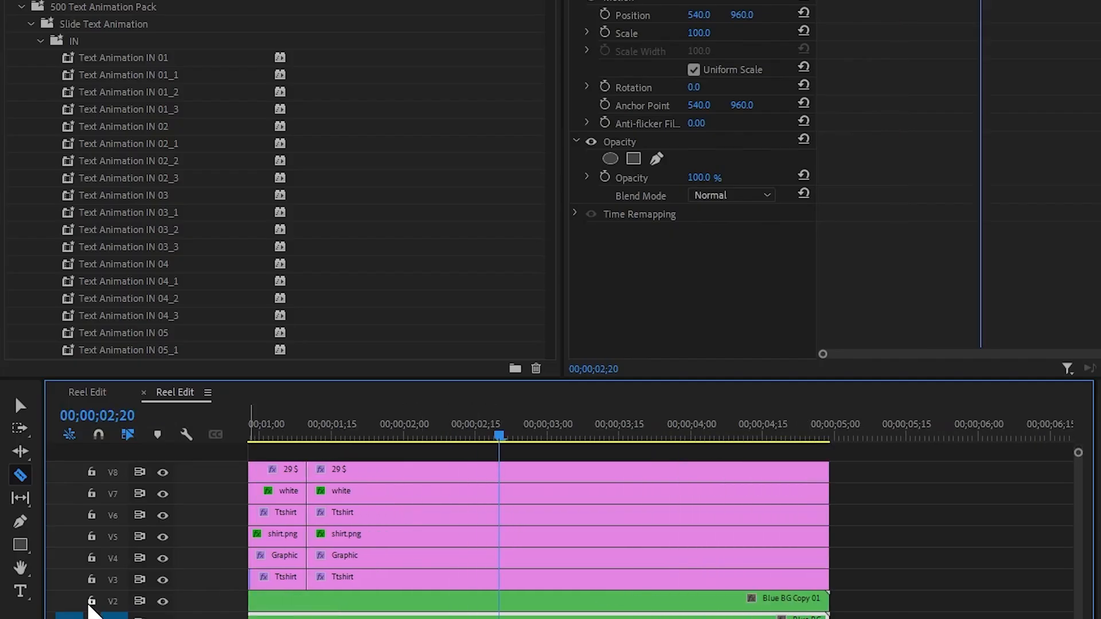
pyautogui.click(91, 601)
pyautogui.keyDown('shift'); pyautogui.click(508, 572); pyautogui.keyUp('shift')
pyautogui.scroll(-1, 512, 572)
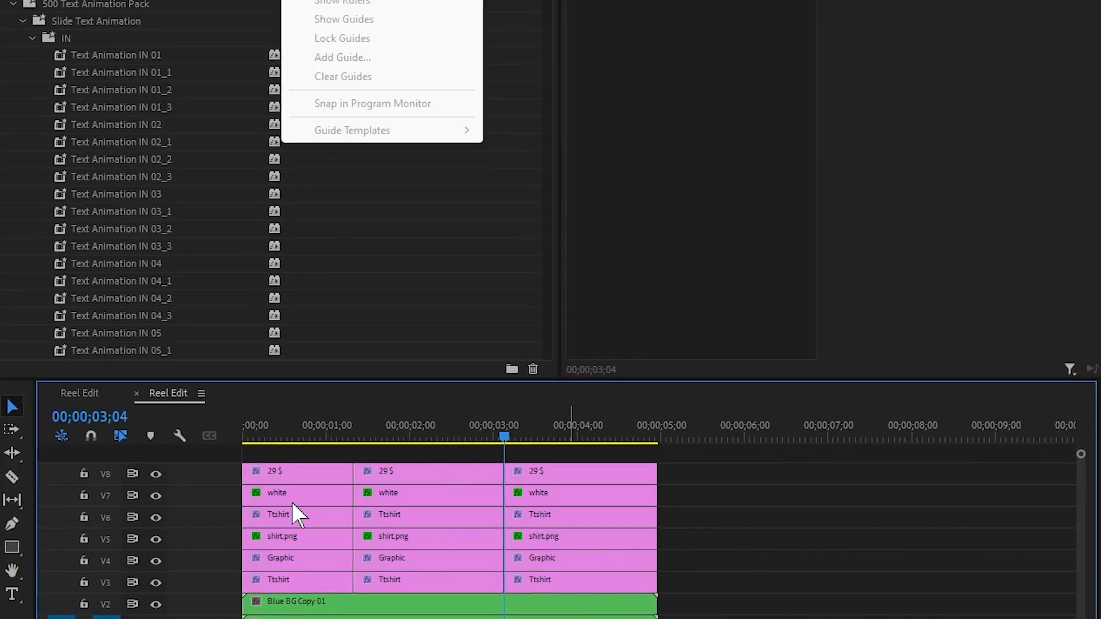
# - Nest the first segment's clips on V3 to V7, leaving out the 29 $ clip and keeping the default name
pyautogui.click(297, 492)
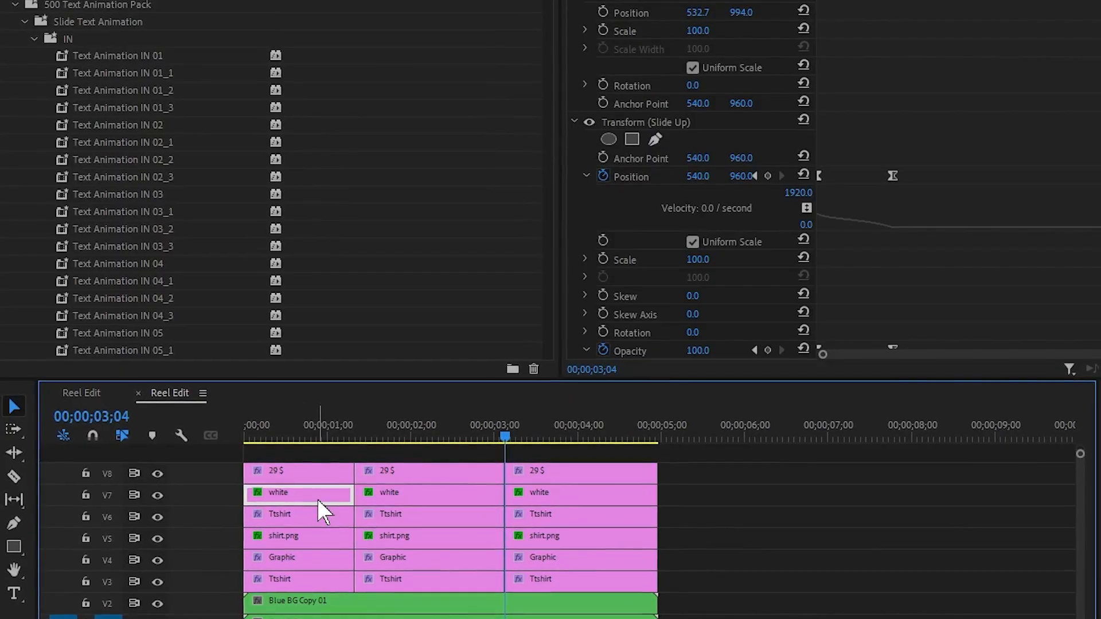
pyautogui.keyDown('shift'); pyautogui.click(310, 577); pyautogui.keyUp('shift')
pyautogui.keyDown('shift'); pyautogui.click(310, 519); pyautogui.keyUp('shift')
pyautogui.keyDown('shift'); pyautogui.click(312, 535); pyautogui.keyUp('shift')
pyautogui.keyDown('shift'); pyautogui.click(323, 558); pyautogui.keyUp('shift')
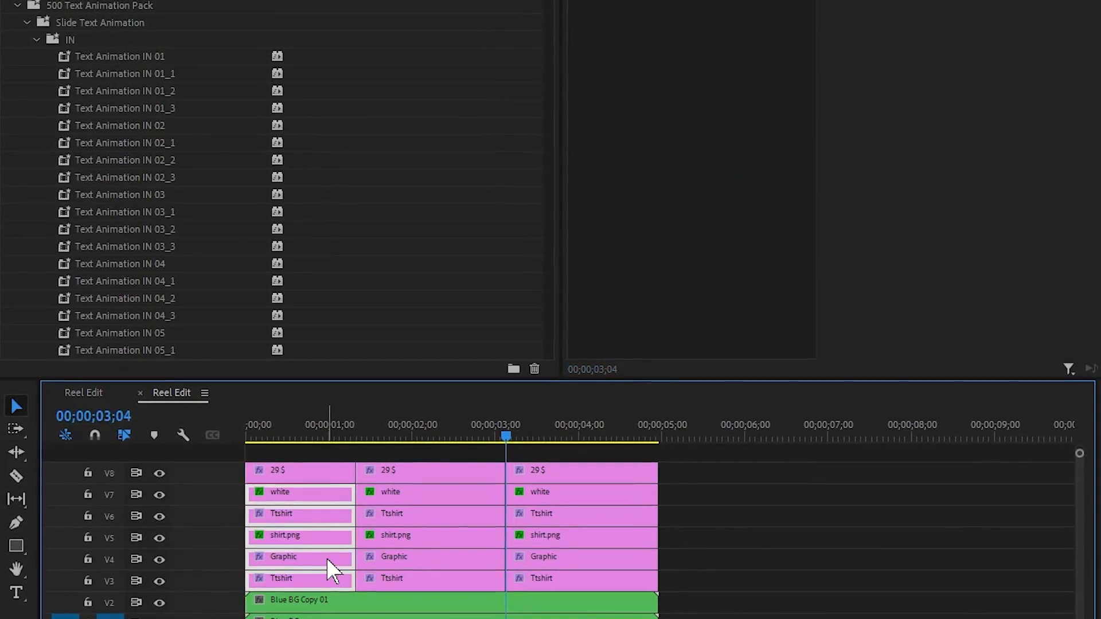
pyautogui.rightClick(326, 557)
pyautogui.click(379, 321)
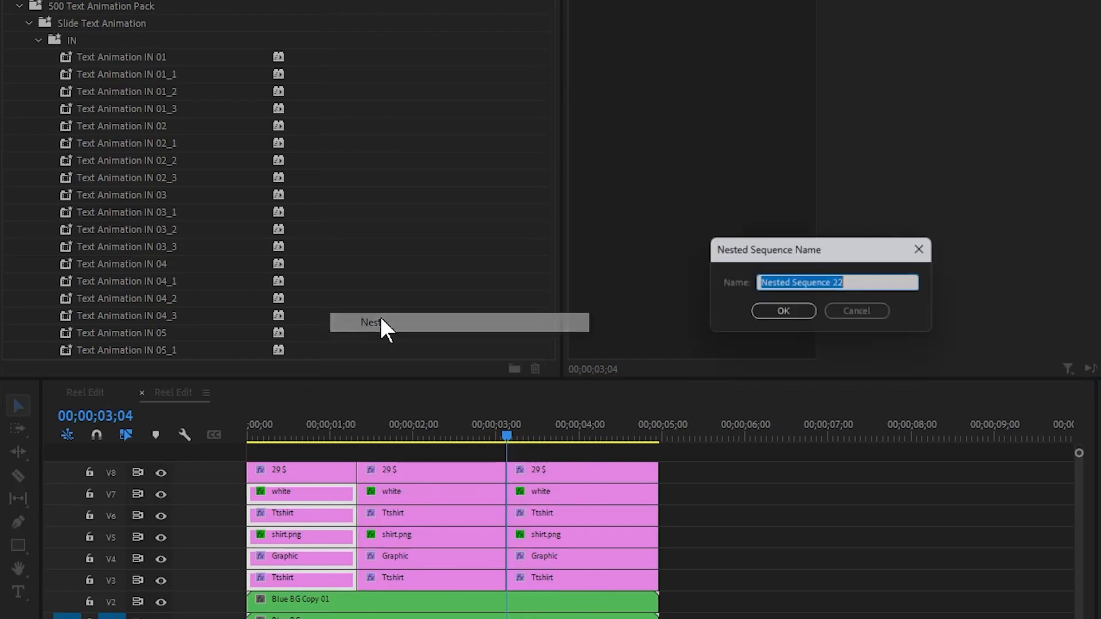
pyautogui.click(802, 314)
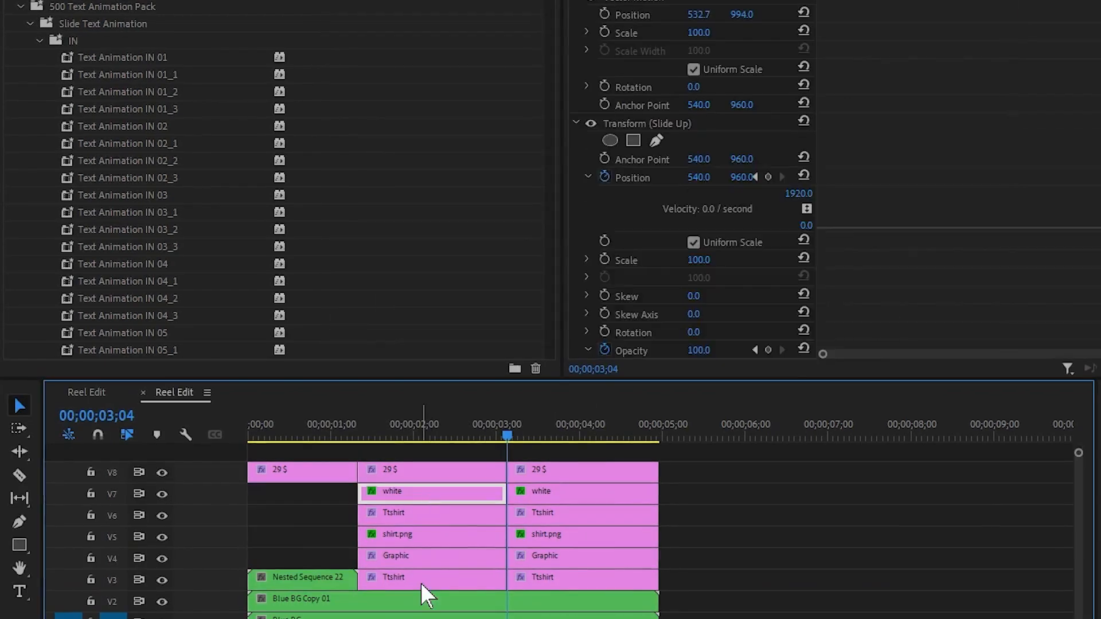
# - Nest the second segment's clips on V3 to V7 under the default name
pyautogui.keyDown('shift'); pyautogui.click(421, 582); pyautogui.keyUp('shift')
pyautogui.keyDown('shift'); pyautogui.click(419, 557); pyautogui.keyUp('shift')
pyautogui.keyDown('shift'); pyautogui.click(415, 536); pyautogui.keyUp('shift')
pyautogui.keyDown('shift'); pyautogui.click(411, 513); pyautogui.keyUp('shift')
pyautogui.rightClick(411, 512)
pyautogui.click(464, 322)
pyautogui.click(802, 314)
# - Nest the third segment's clips on V3 to V7 under the default name
pyautogui.click(597, 494)
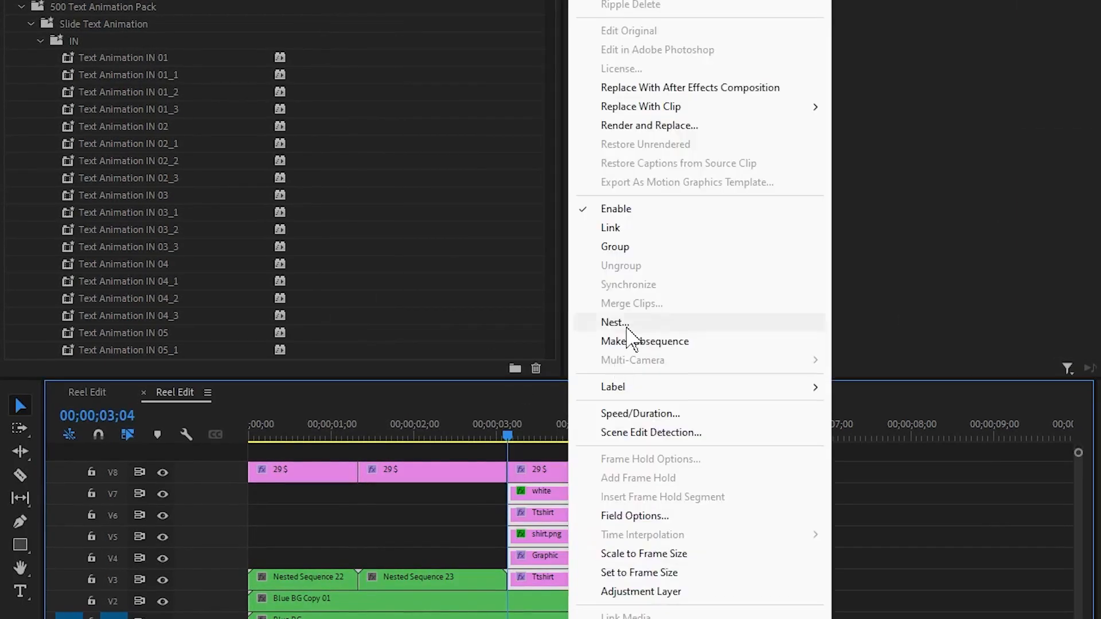
pyautogui.click(627, 328)
pyautogui.click(801, 314)
# - Move the three 29 $ clips from V8 down to V4, directly above the nested sequences
pyautogui.moveTo(736, 481); pyautogui.dragTo(287, 473)
pyautogui.moveTo(287, 471); pyautogui.dragTo(287, 558)
pyautogui.click(259, 488)
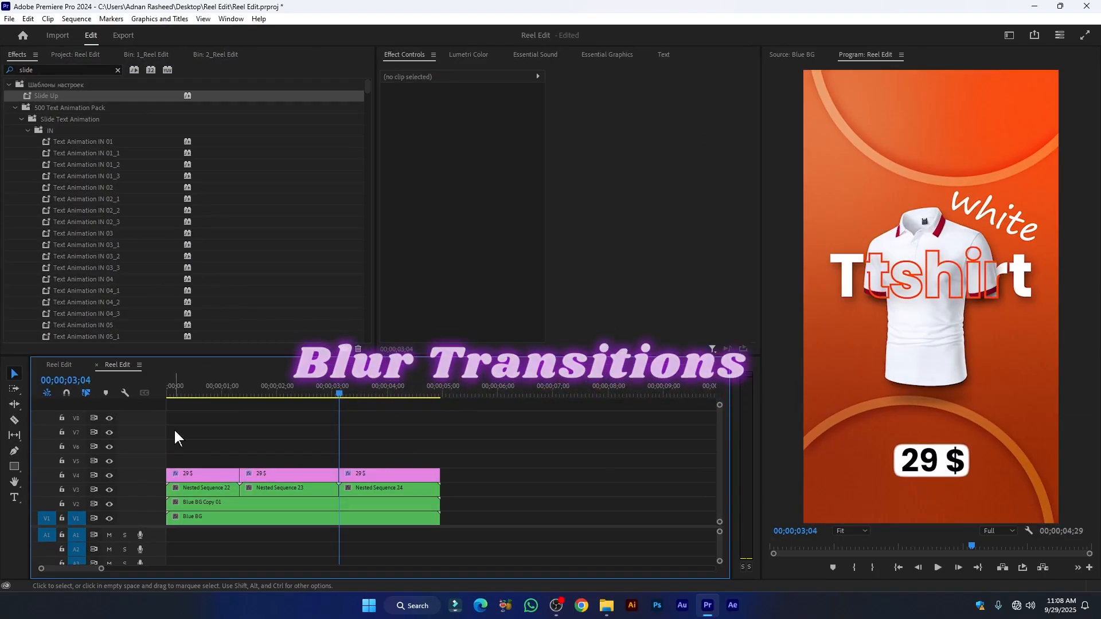
pyautogui.moveTo(286, 390); pyautogui.dragTo(254, 401)
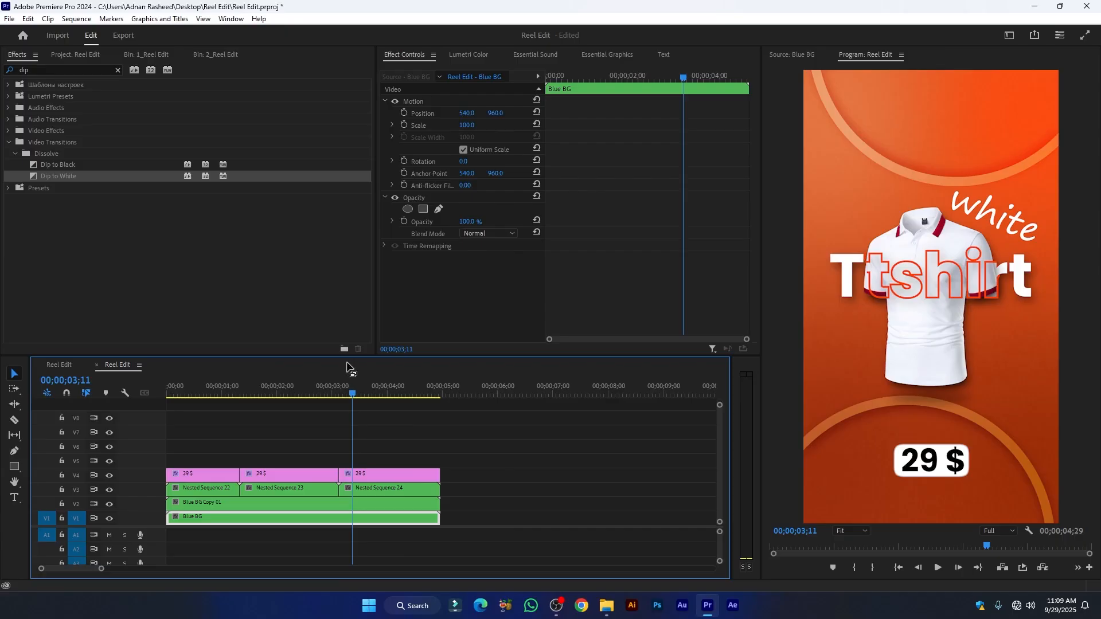
# - Create a 1080 × 1920 adjustment layer at 29.97 fps Drop-Frame with square pixels in the project
pyautogui.click(81, 57)
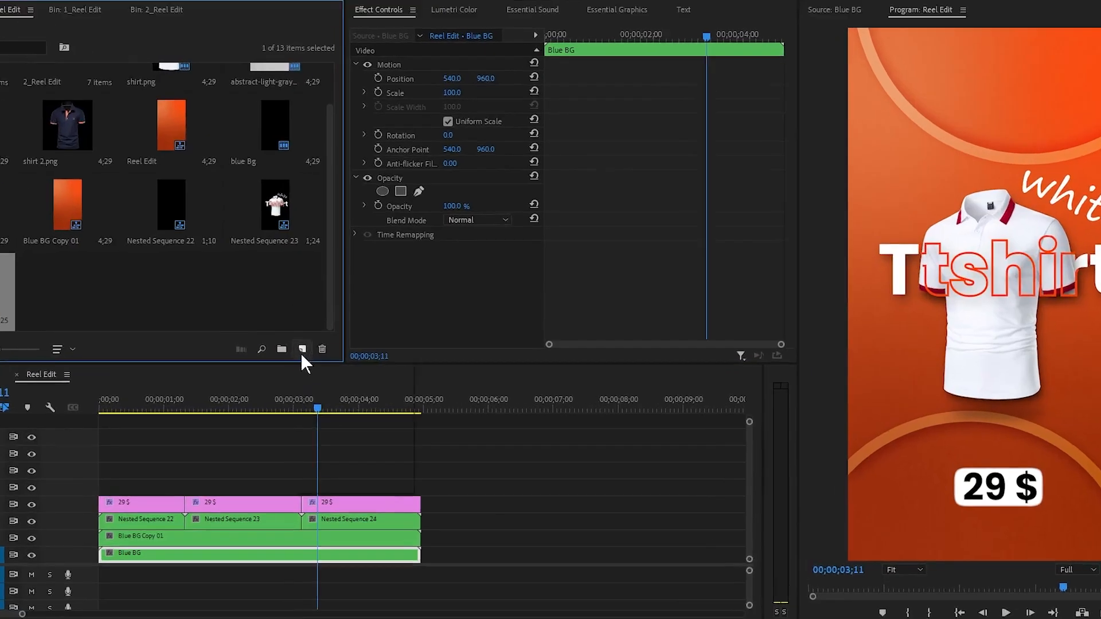
pyautogui.click(340, 343)
pyautogui.click(364, 395)
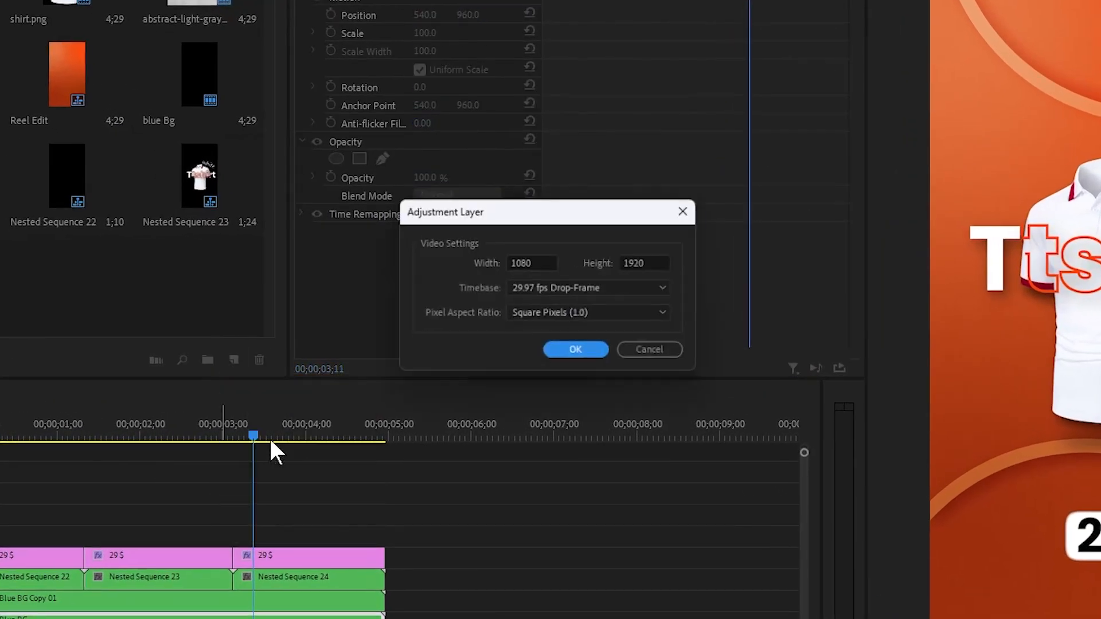
pyautogui.click(581, 353)
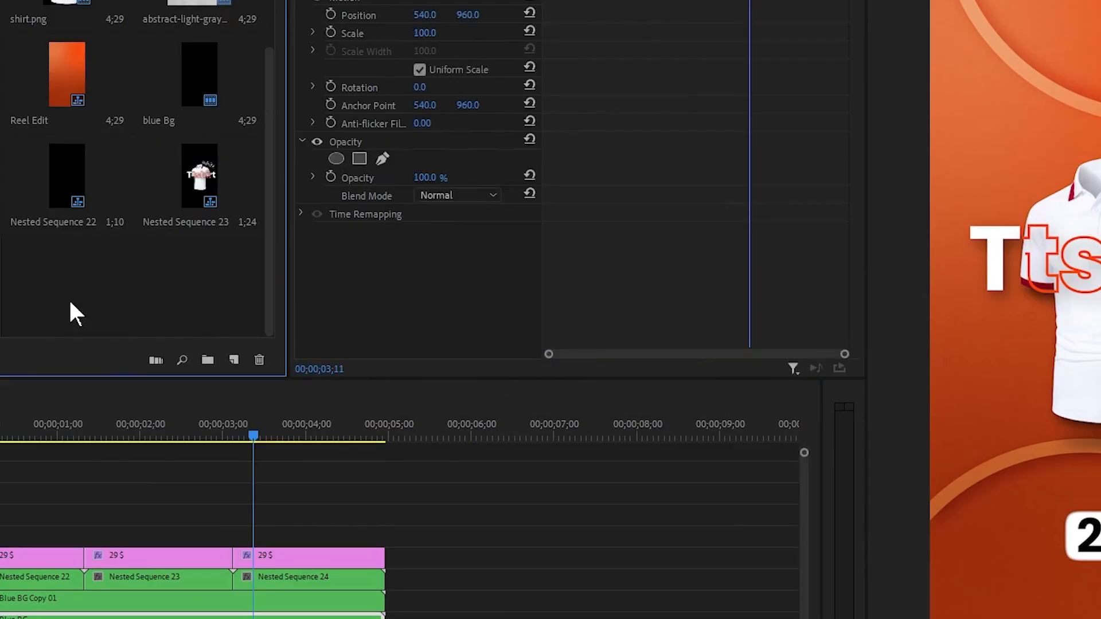
# - Place the adjustment layer on V5 so that it starts at 00;00;01;05, five frames before the first cut
pyautogui.moveTo(10, 291); pyautogui.dragTo(139, 431)
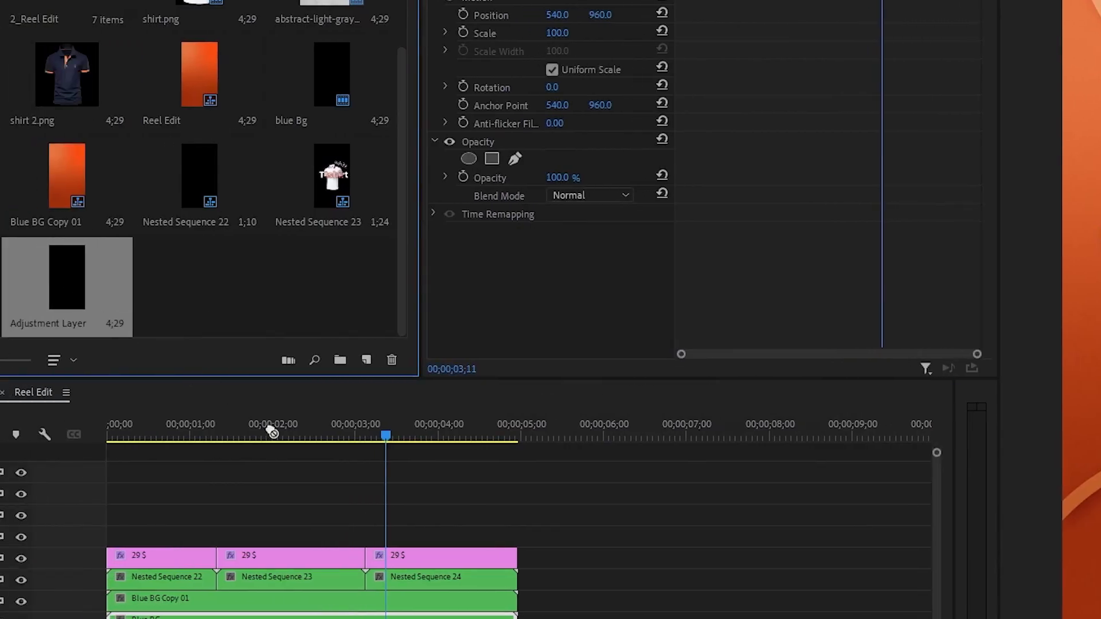
pyautogui.moveTo(272, 433); pyautogui.dragTo(201, 537)
pyautogui.keyDown('alt'); pyautogui.scroll(3, 233, 538); pyautogui.keyUp('alt')
pyautogui.scroll(3, 343, 518)
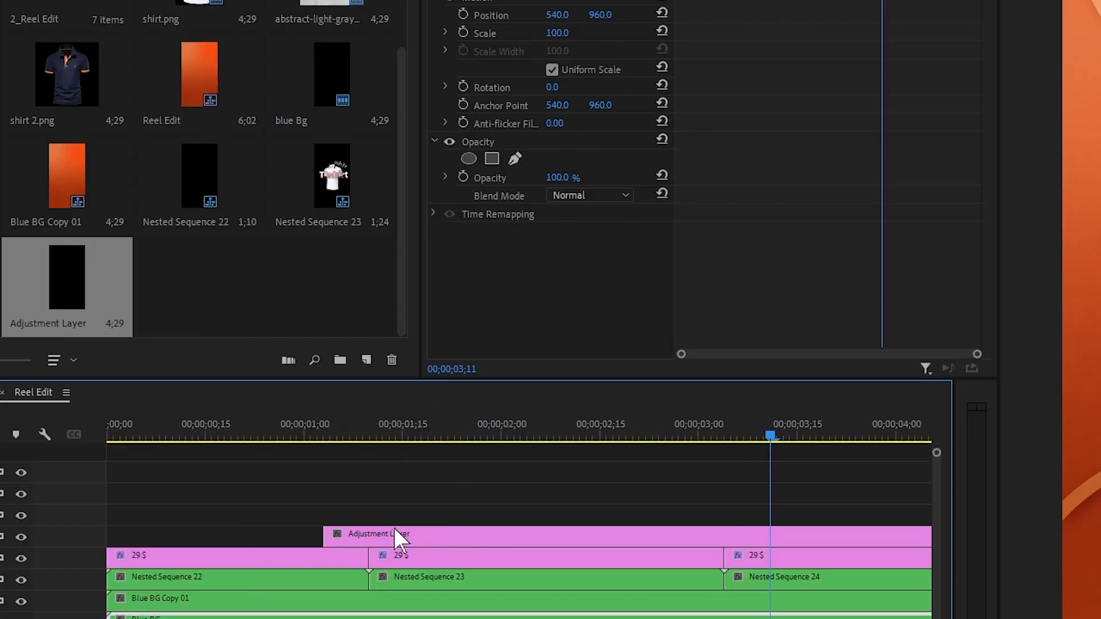
pyautogui.moveTo(394, 427); pyautogui.dragTo(370, 432)
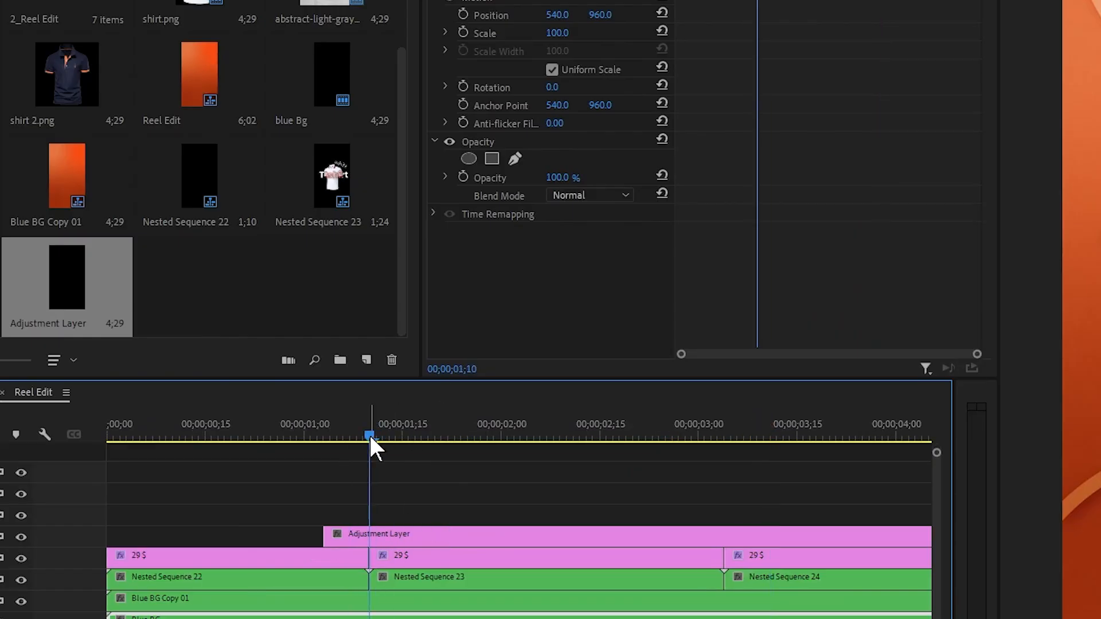
pyautogui.hotkey('shift', 'Left')
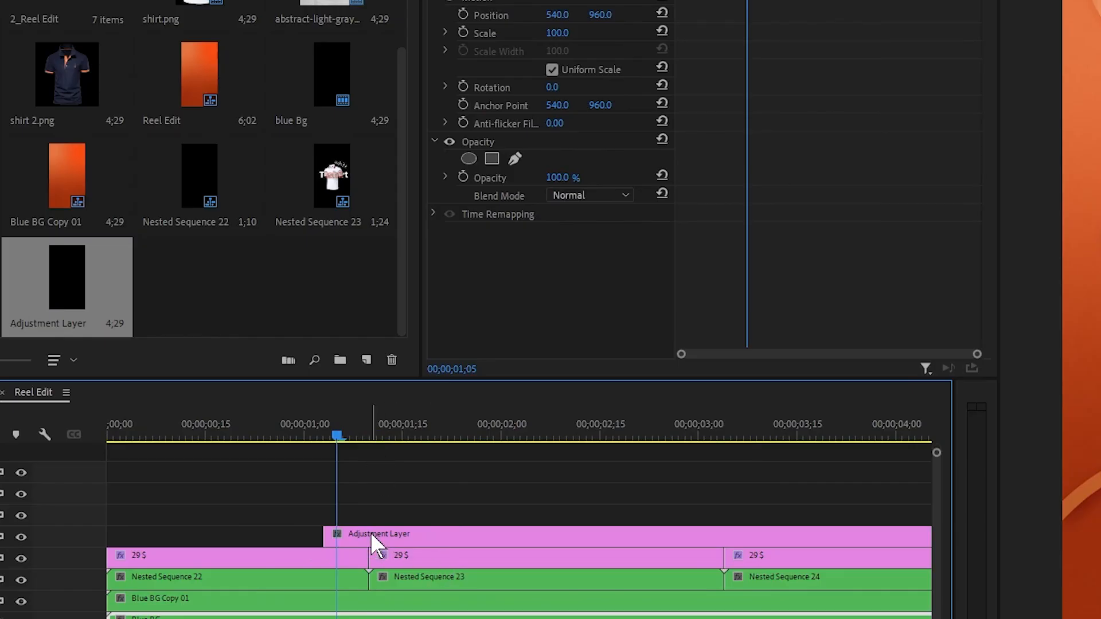
pyautogui.moveTo(371, 536)
pyautogui.mouseDown()
pyautogui.moveTo(385, 536)
pyautogui.moveTo(365, 539)
pyautogui.mouseUp()
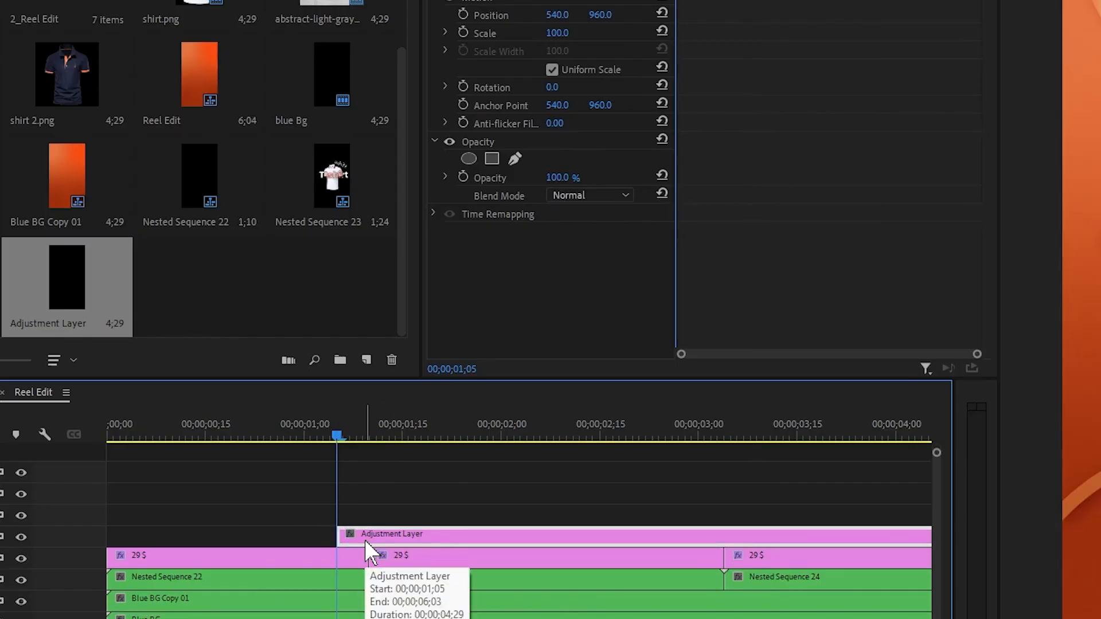
# - Split the adjustment layer at 00;00;01;15 and delete the part after the split
pyautogui.hotkey('shift', 'Right')
pyautogui.hotkey('shift', 'Right')
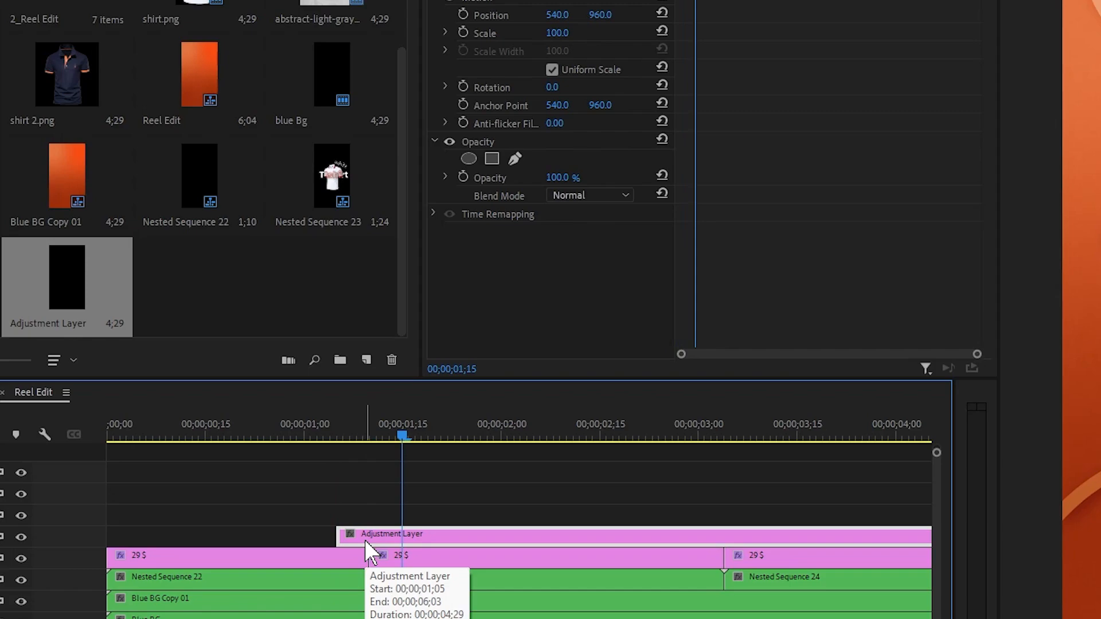
pyautogui.hotkey('ctrl', 'k')
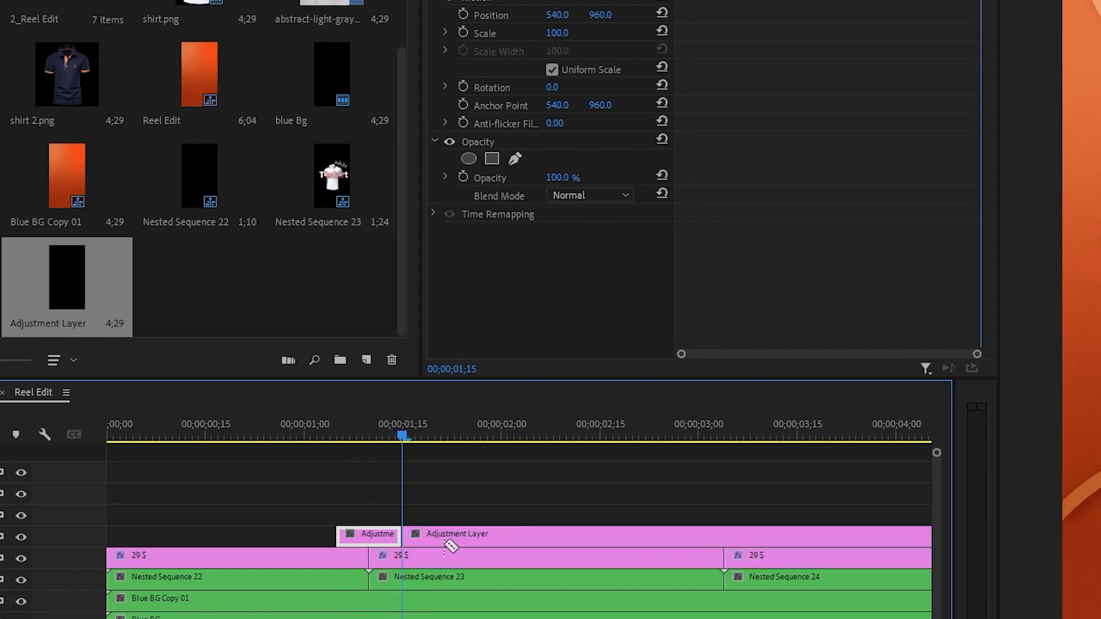
pyautogui.click(489, 539)
pyautogui.press('Delete')
pyautogui.press('-')
pyautogui.press('-')
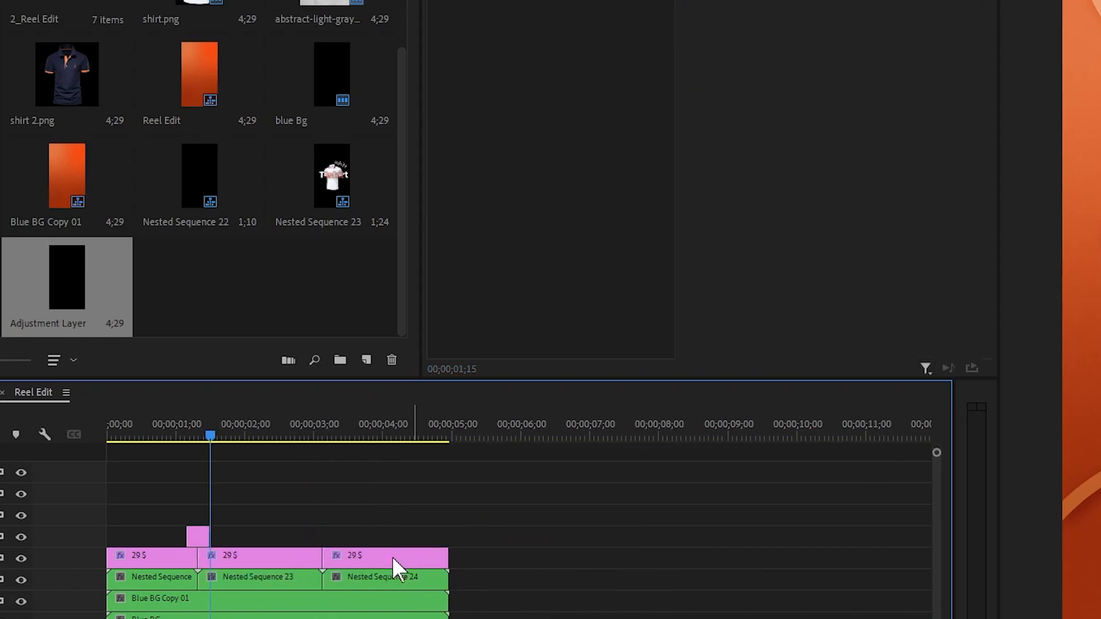
# - Find the Gaussian Blur effect and apply it to the short adjustment layer on V5
pyautogui.scroll(3, 192, 558)
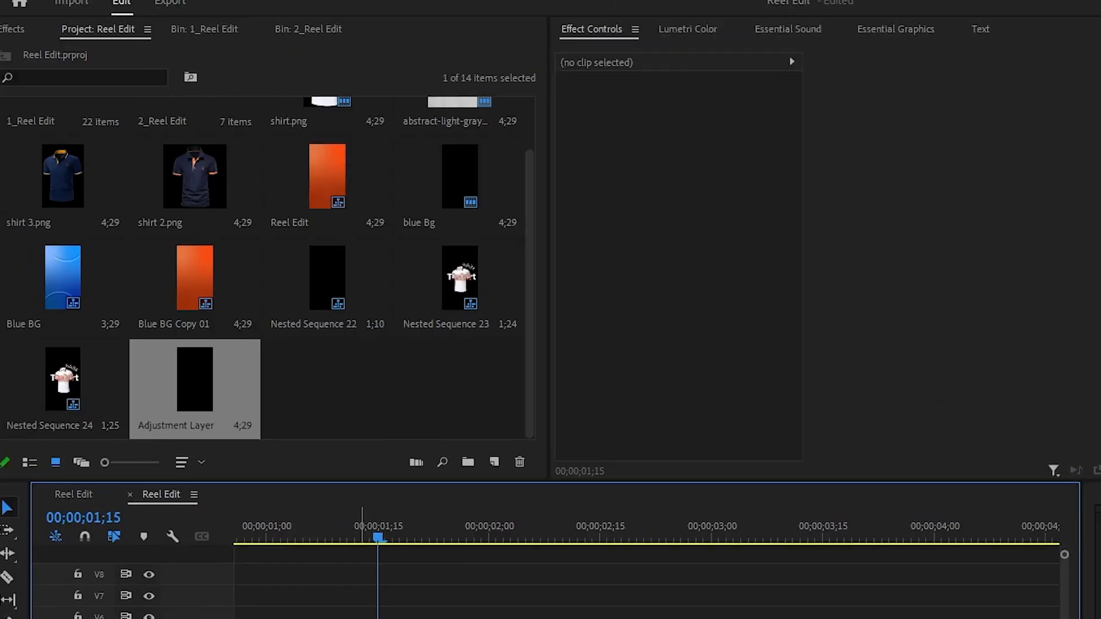
pyautogui.click(229, 535)
pyautogui.click(20, 38)
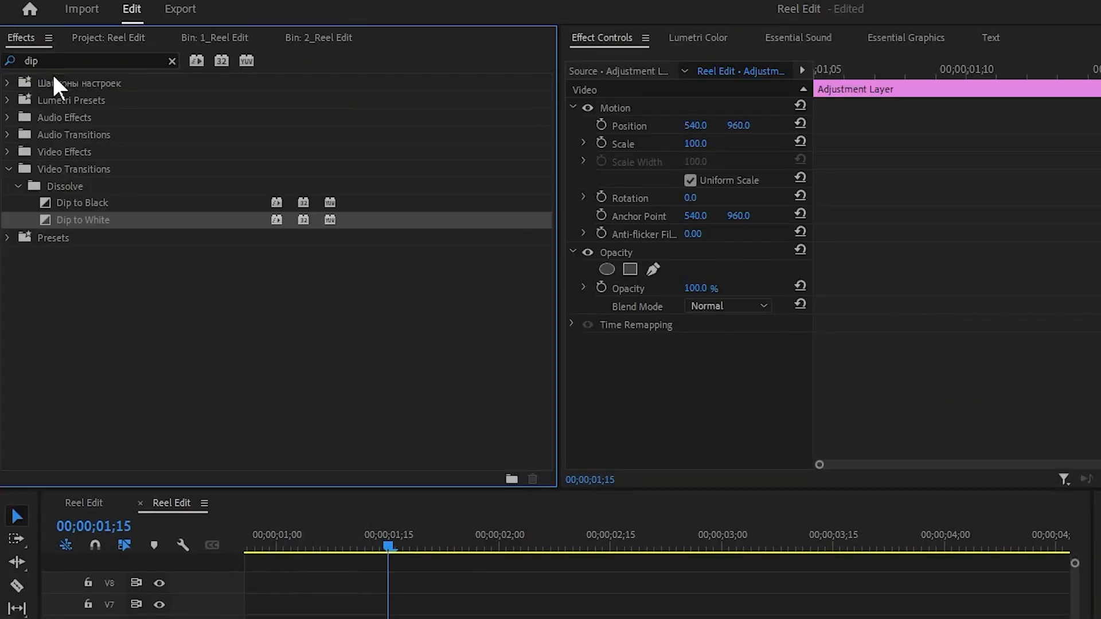
pyautogui.click(171, 61)
pyautogui.write('gaus')
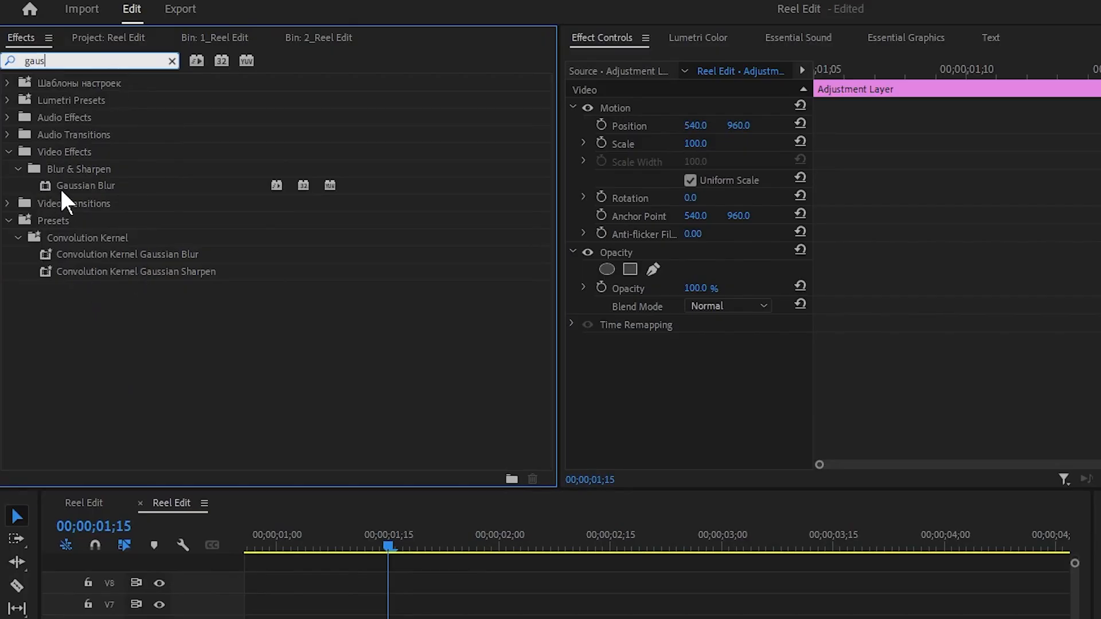
pyautogui.moveTo(59, 187); pyautogui.dragTo(342, 618)
pyautogui.moveTo(349, 510); pyautogui.dragTo(355, 504)
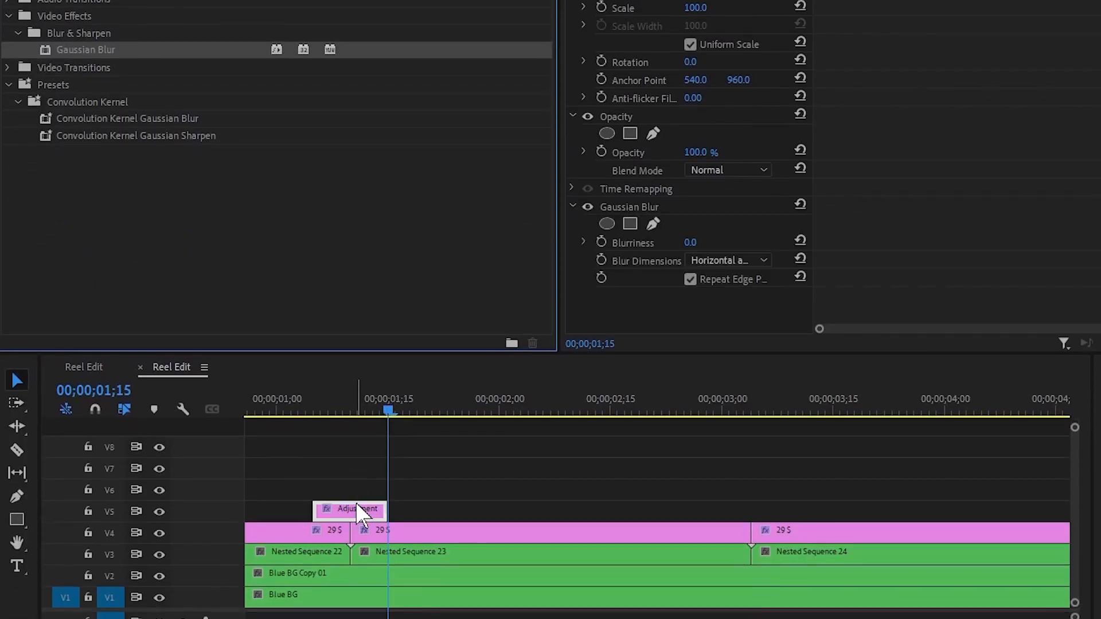
# - Keyframe the Gaussian Blur's Blurriness at 0 on the adjustment layer's start and end and at 30 at 00;00;01;10
pyautogui.moveTo(385, 411); pyautogui.dragTo(347, 411)
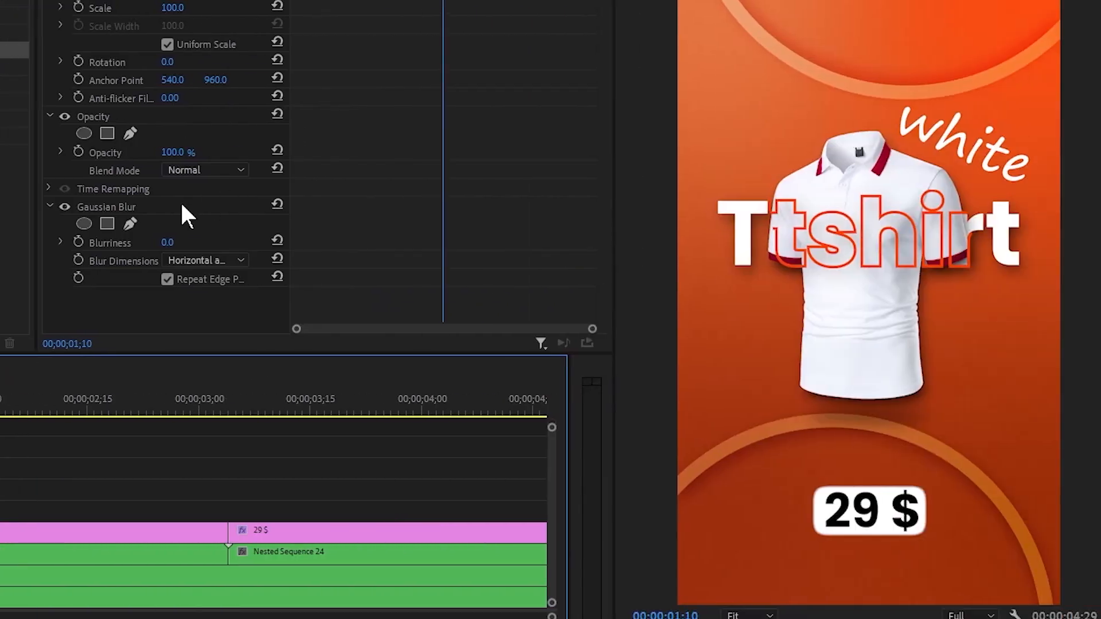
pyautogui.click(77, 242)
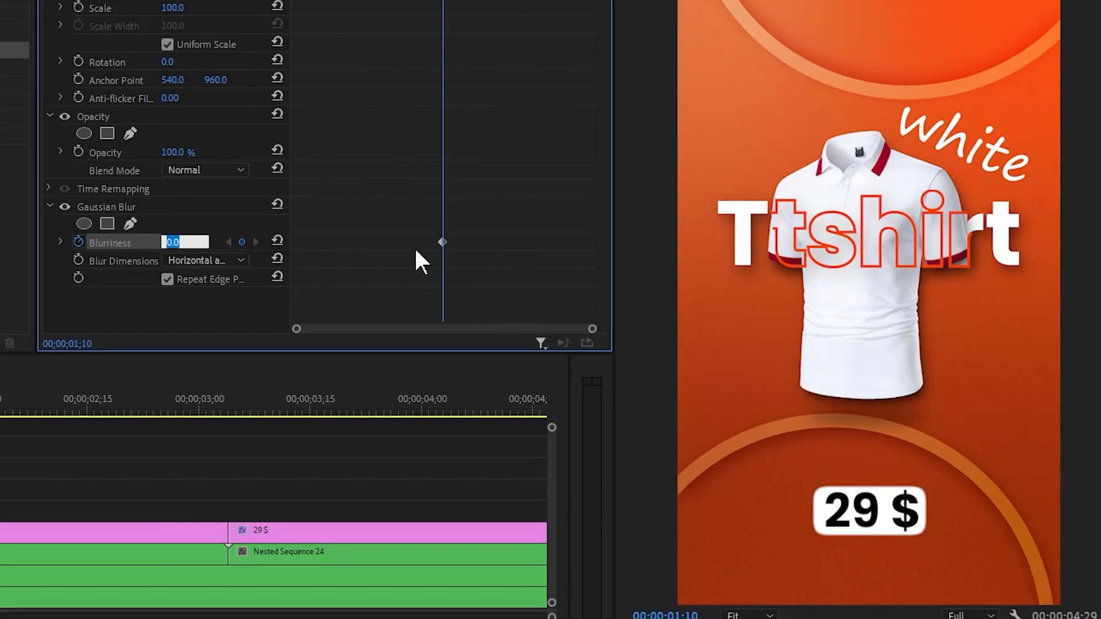
pyautogui.moveTo(442, 242); pyautogui.dragTo(283, 243)
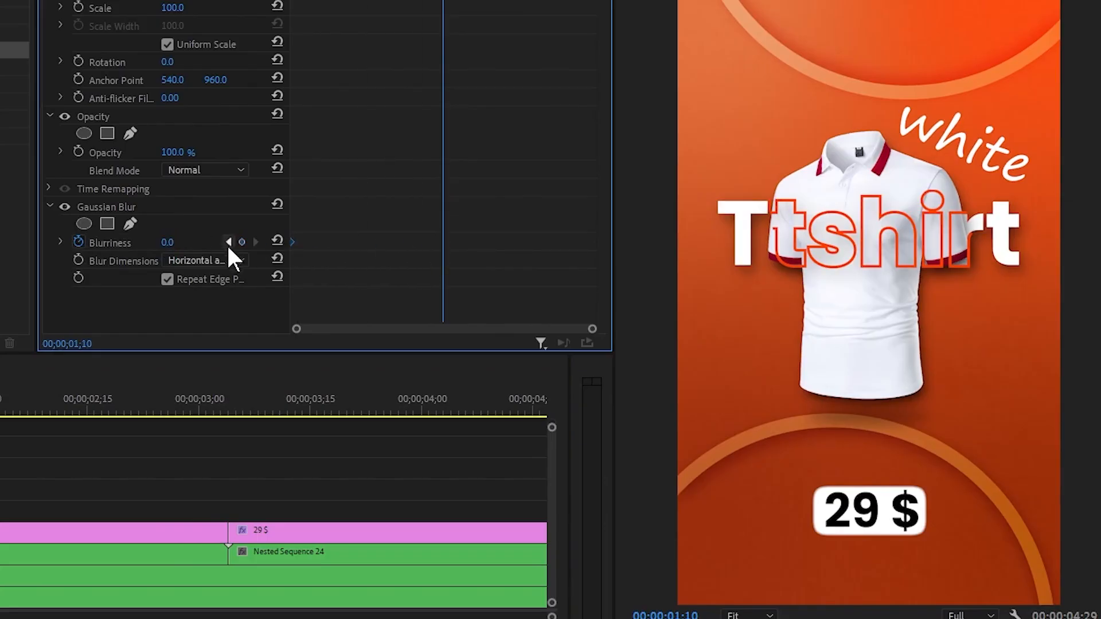
pyautogui.click(242, 242)
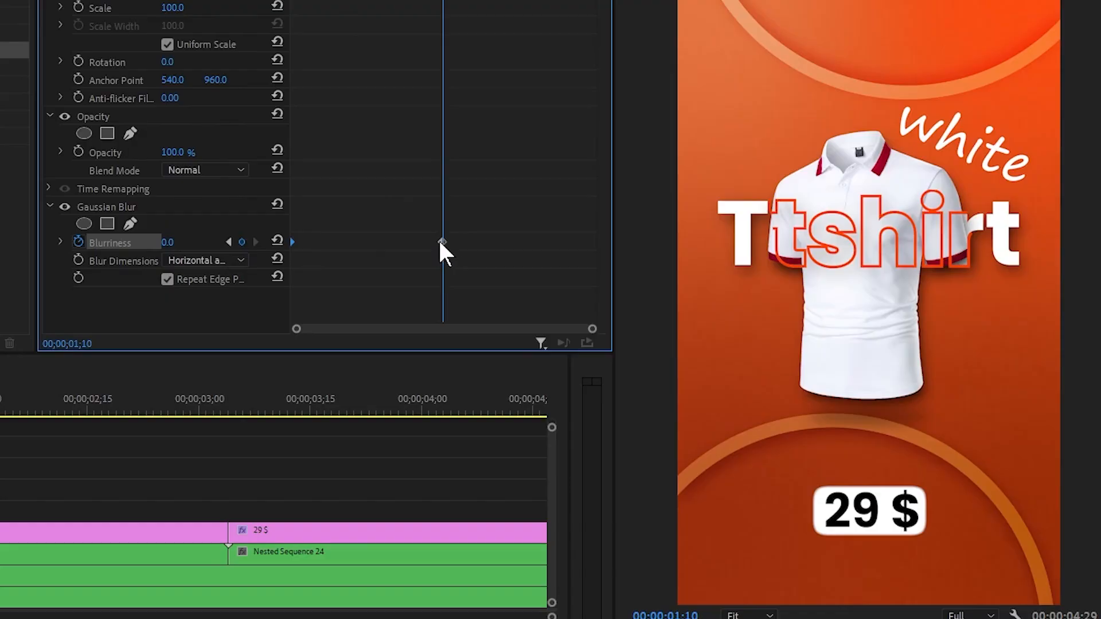
pyautogui.moveTo(439, 242); pyautogui.dragTo(595, 253)
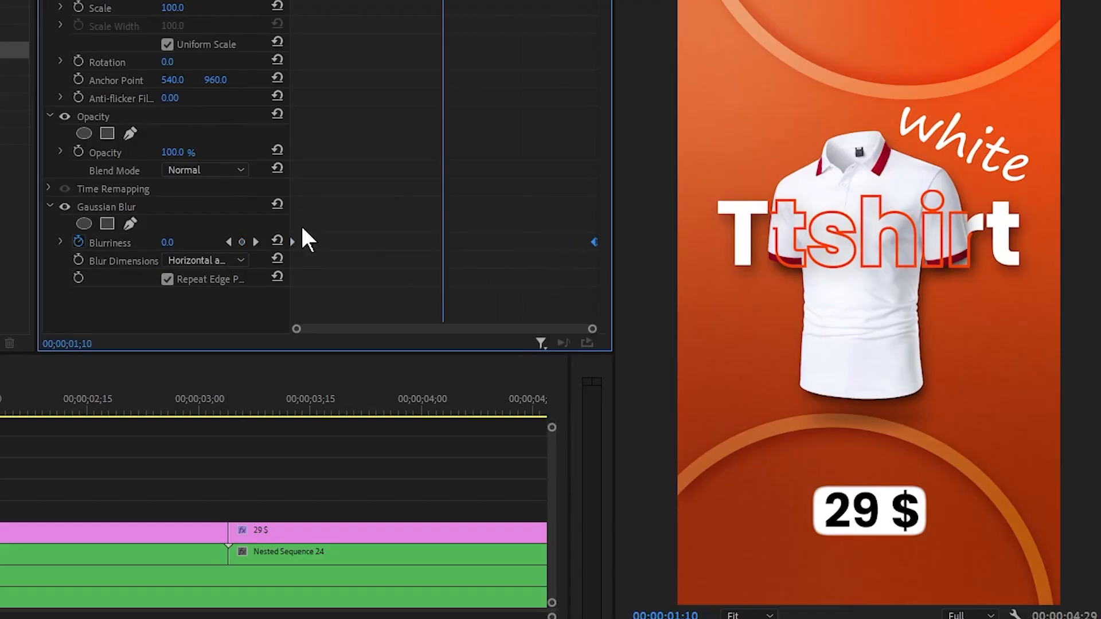
pyautogui.moveTo(164, 244); pyautogui.dragTo(211, 244)
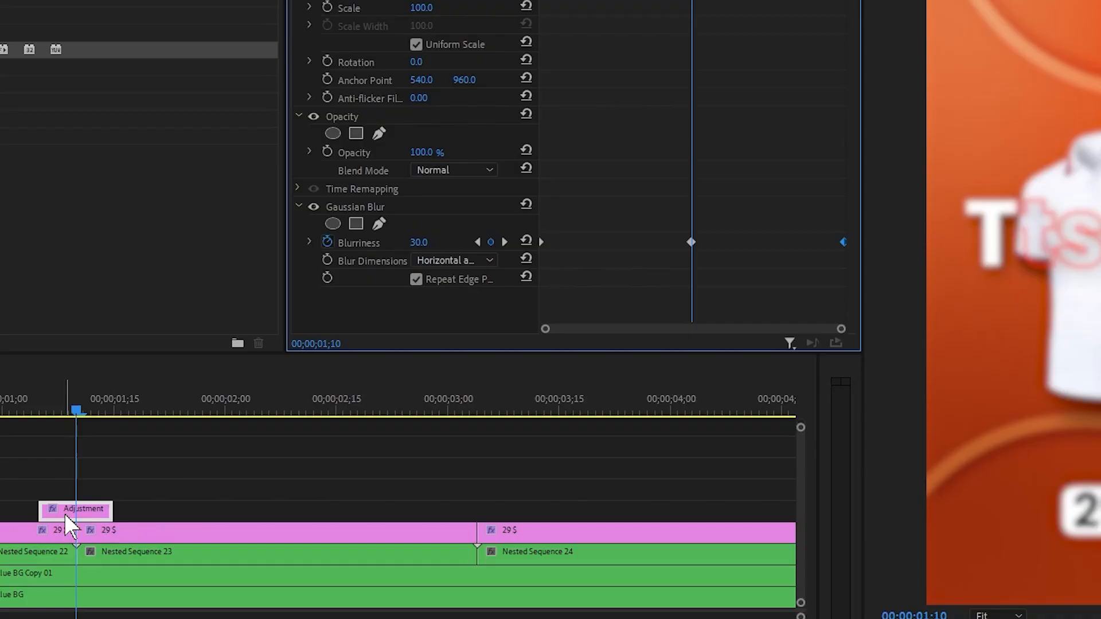
# - Duplicate the blurred adjustment layer on V5 over the cut between the second and third segments and play back both transitions
pyautogui.moveTo(64, 514); pyautogui.dragTo(472, 522)
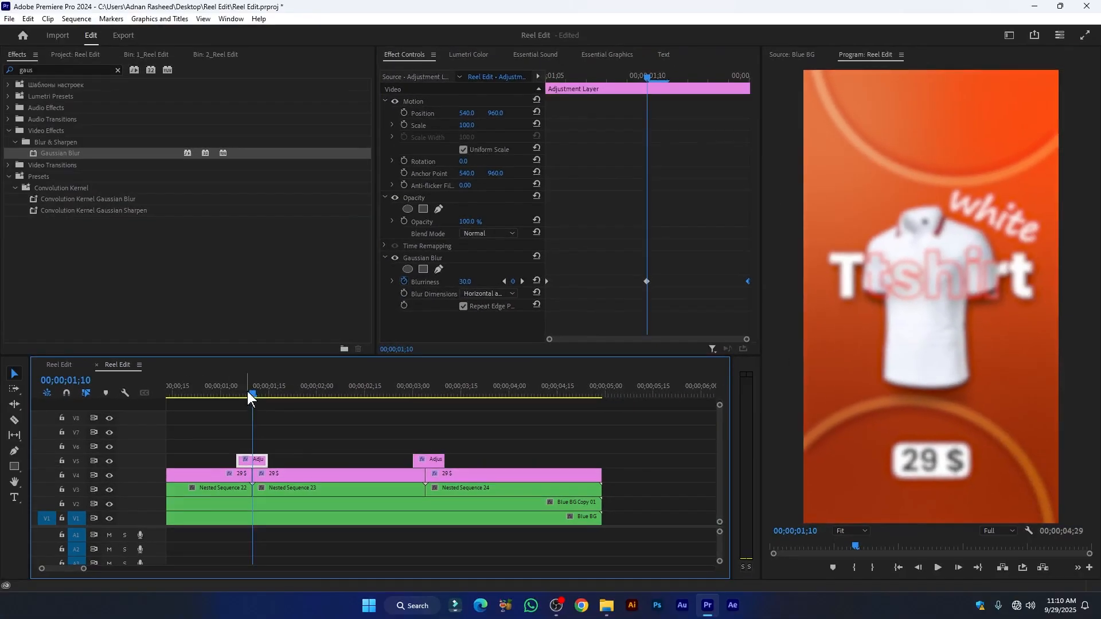
pyautogui.click(222, 394)
pyautogui.press('space')
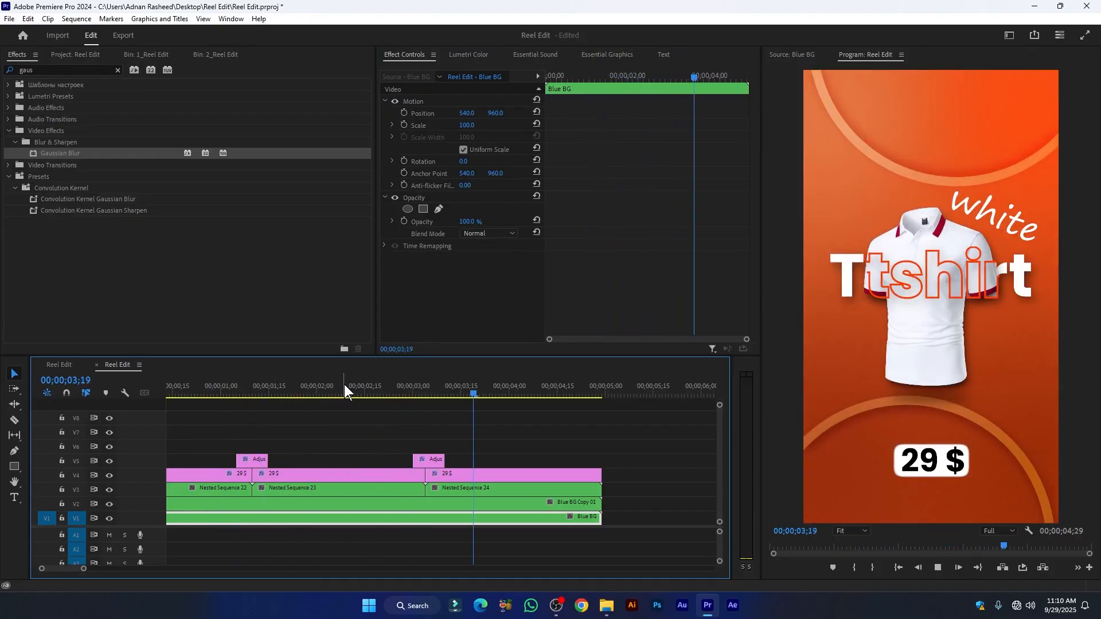
# - Save the project and open the finished Reel Edit sequence for reference
pyautogui.hotkey('ctrl', 's')
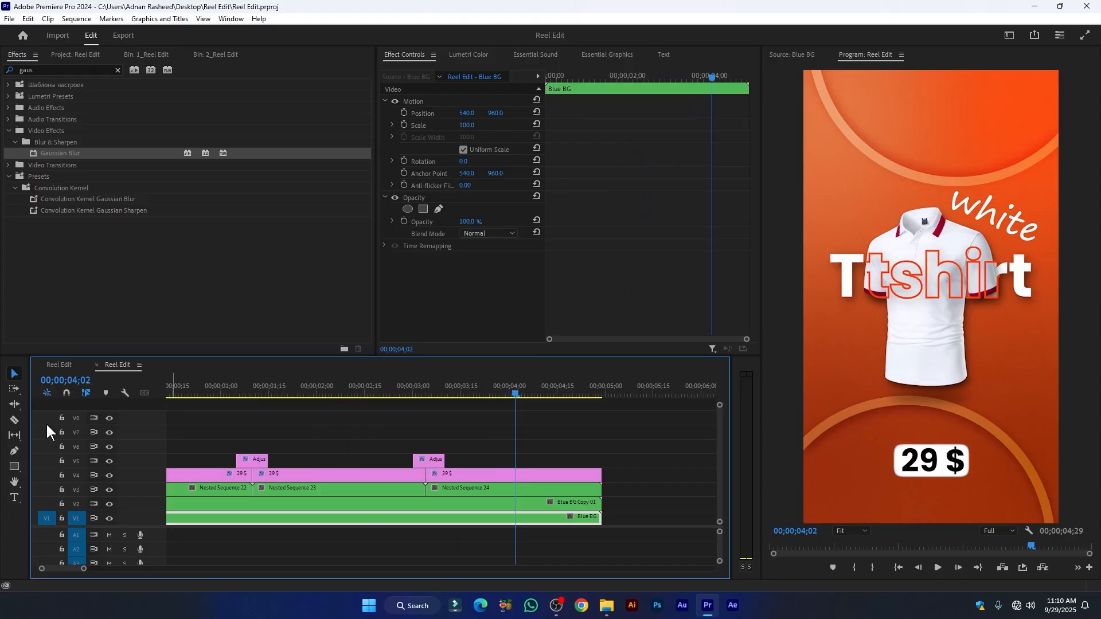
pyautogui.click(57, 364)
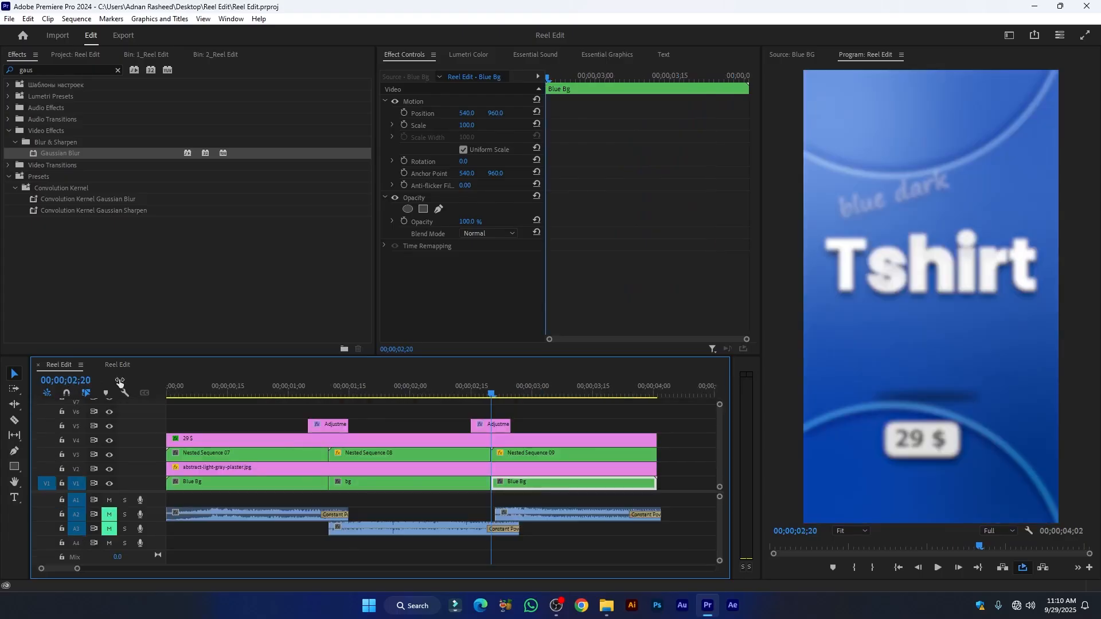
# - Check the second segment in the reference sequence and open Nested Sequence 23 from the working Reel Edit sequence
pyautogui.moveTo(357, 421); pyautogui.dragTo(387, 421)
pyautogui.click(401, 456)
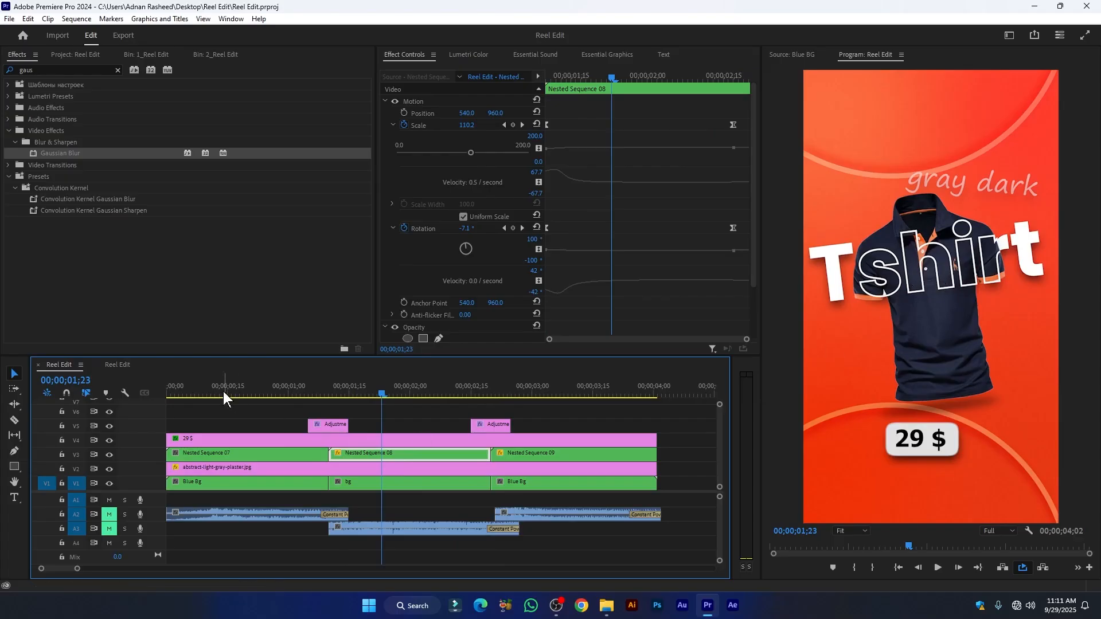
pyautogui.click(118, 365)
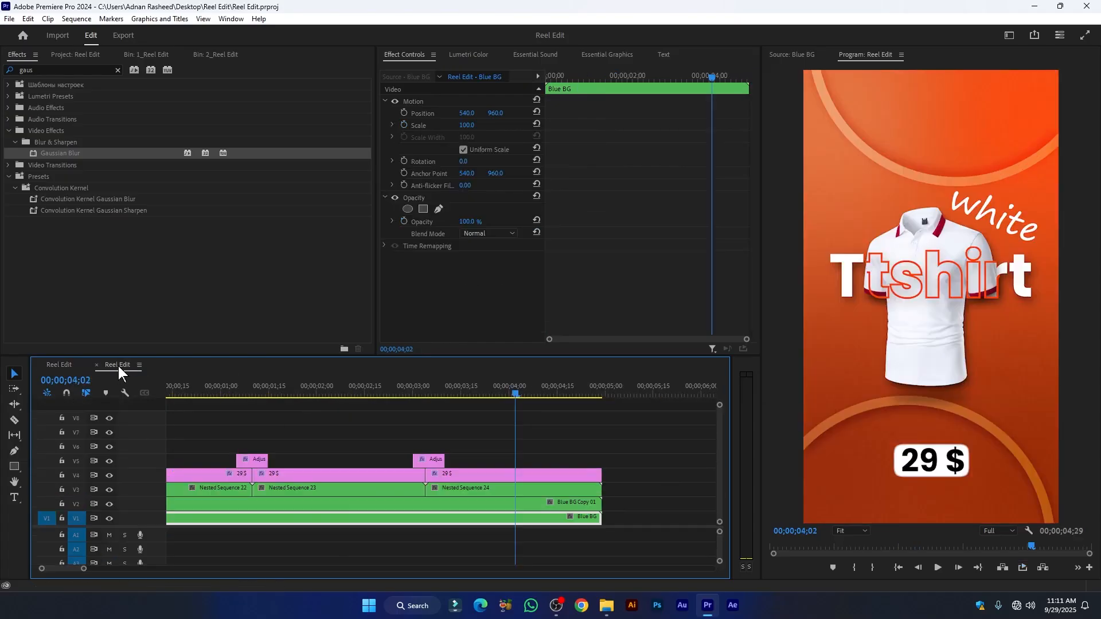
pyautogui.click(318, 383)
pyautogui.click(338, 492)
pyautogui.doubleClick(338, 490)
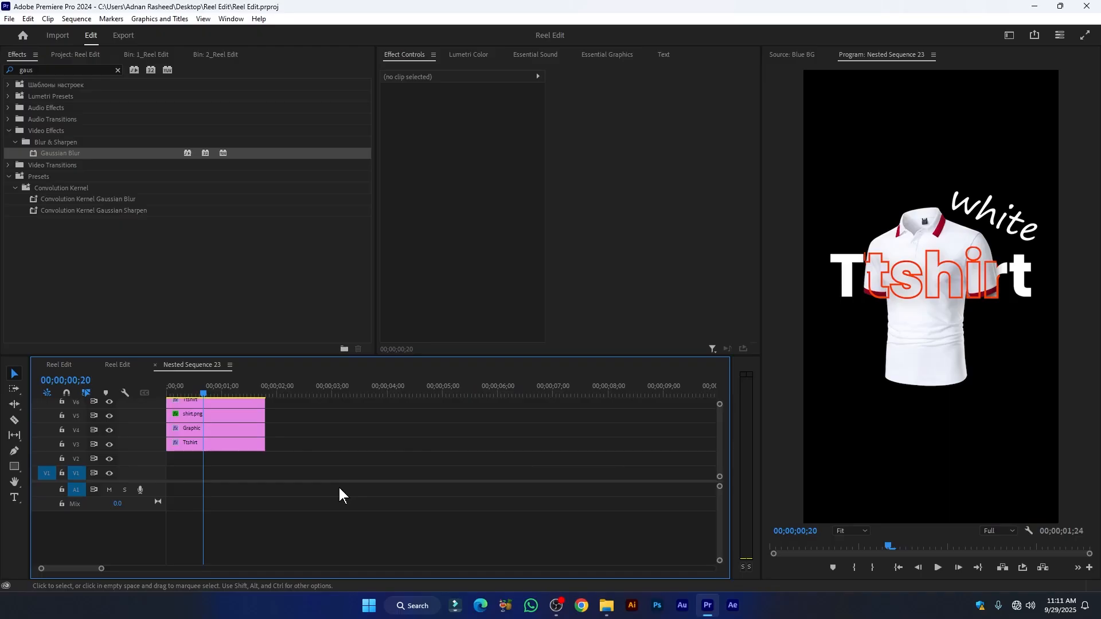
# - Move all five layers of Nested Sequence 23 down together so that they occupy tracks V1 to V5
pyautogui.moveTo(160, 482); pyautogui.dragTo(155, 528)
pyautogui.moveTo(288, 435); pyautogui.dragTo(224, 517)
pyautogui.click(312, 479)
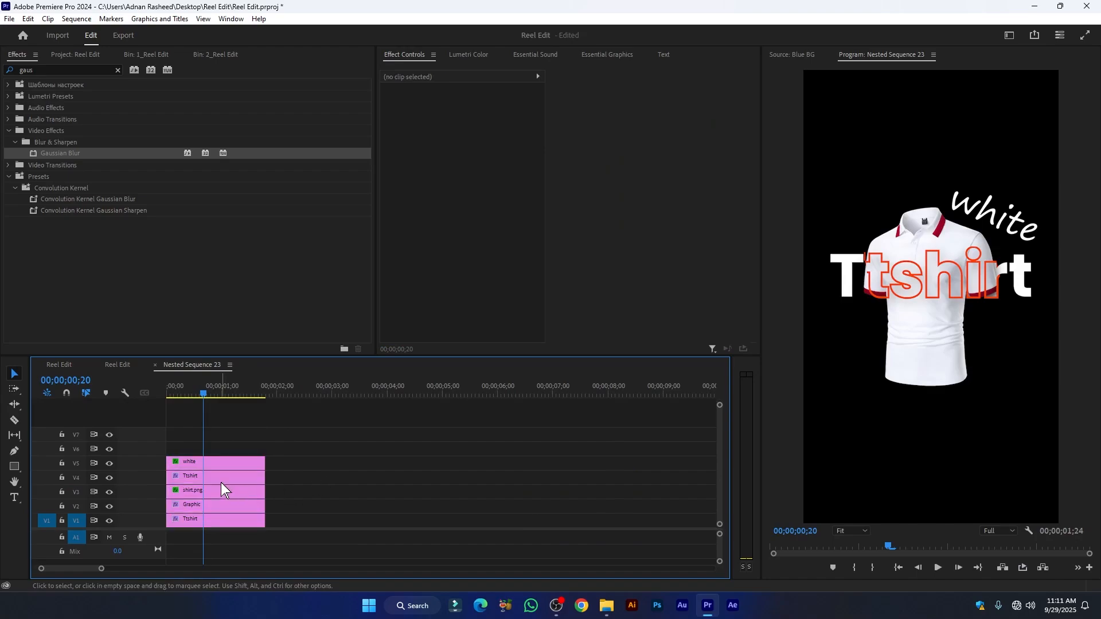
# - Toggle the visibility of track V4 off and on to check the outlined Ttshirt text layer
pyautogui.click(221, 478)
pyautogui.click(109, 478)
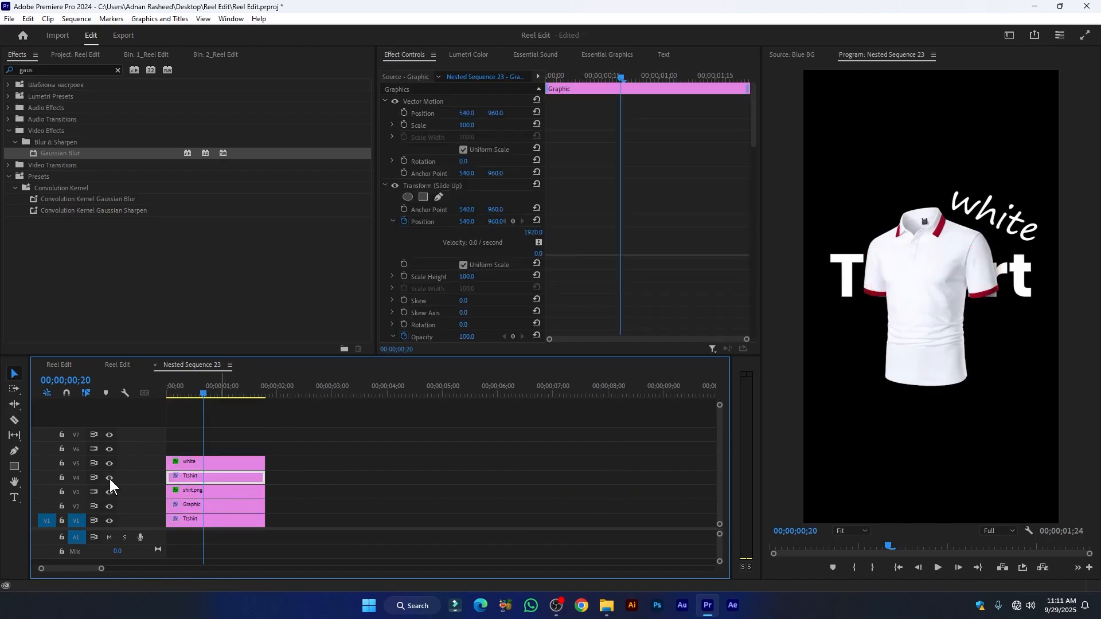
pyautogui.click(109, 478)
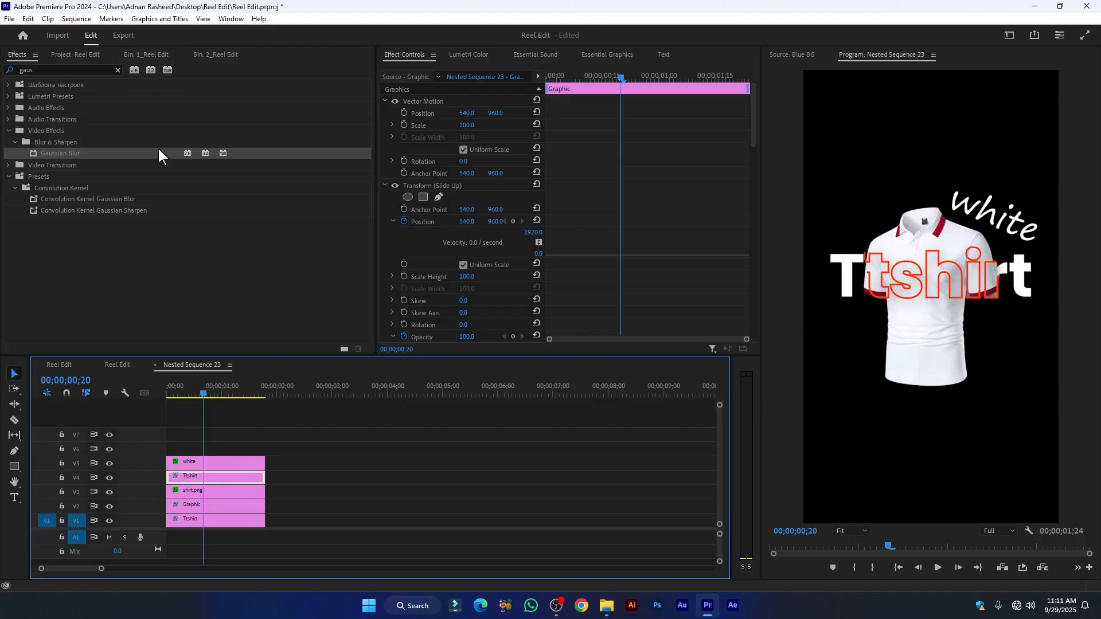
# - Replace the shirt.png clip on V3 with shirt 2.png from the project, keeping the clip's effects
pyautogui.click(72, 54)
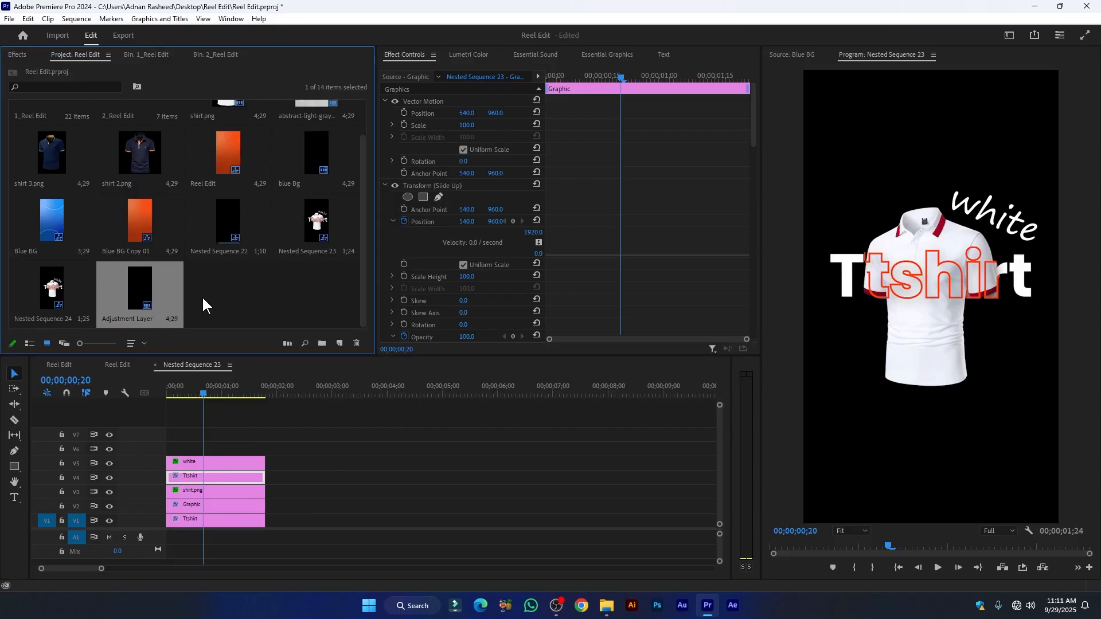
pyautogui.click(137, 146)
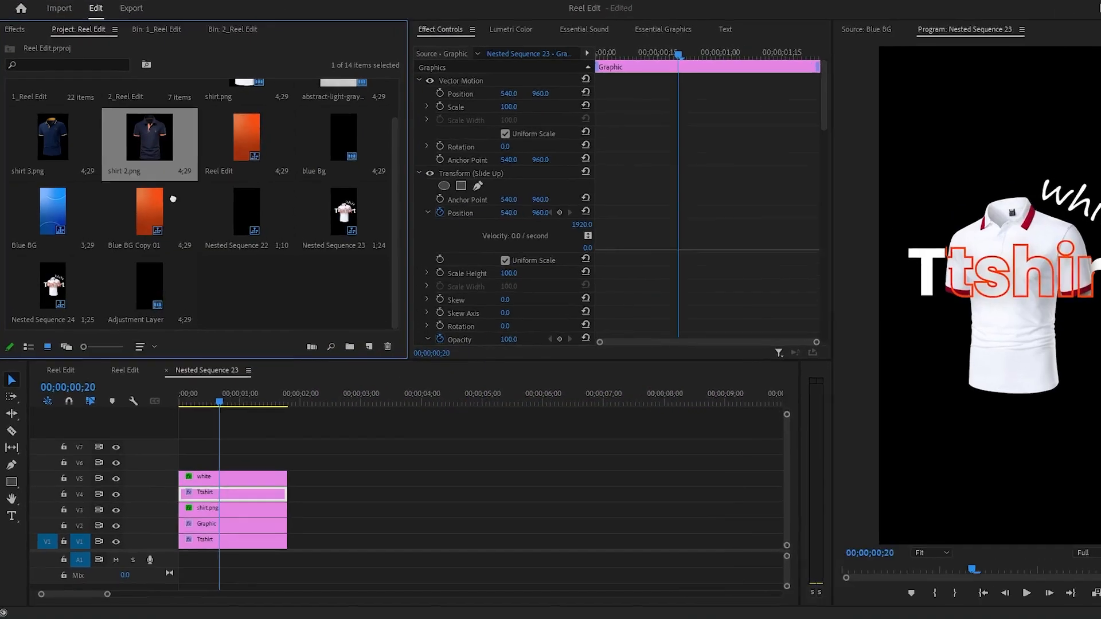
pyautogui.moveTo(173, 199); pyautogui.dragTo(208, 509)
pyautogui.moveTo(270, 596); pyautogui.dragTo(270, 596)
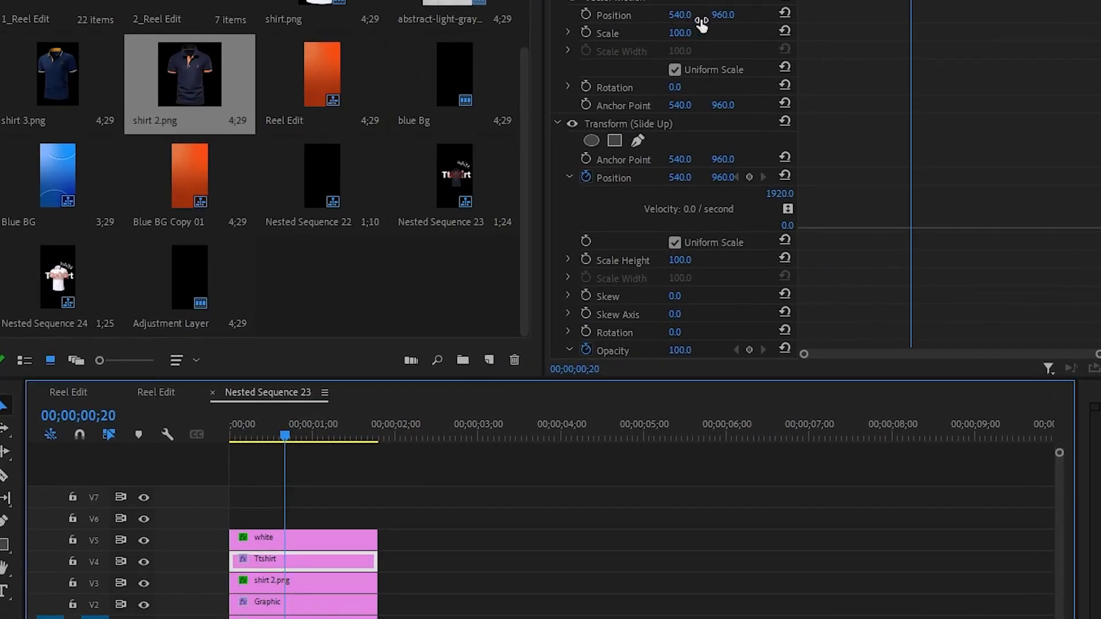
# - Set the shirt 2.png clip's Scale to 117 and its horizontal Position to 532.1
pyautogui.click(700, 17)
pyautogui.click(290, 583)
pyautogui.moveTo(681, 34); pyautogui.dragTo(712, 34)
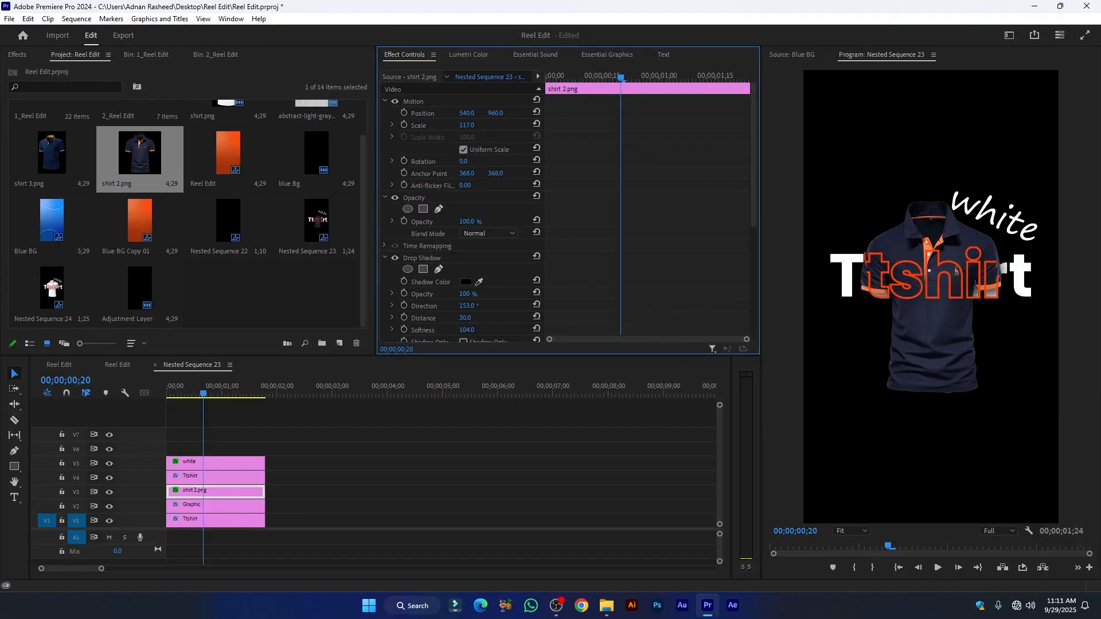
pyautogui.moveTo(884, 348); pyautogui.dragTo(883, 349)
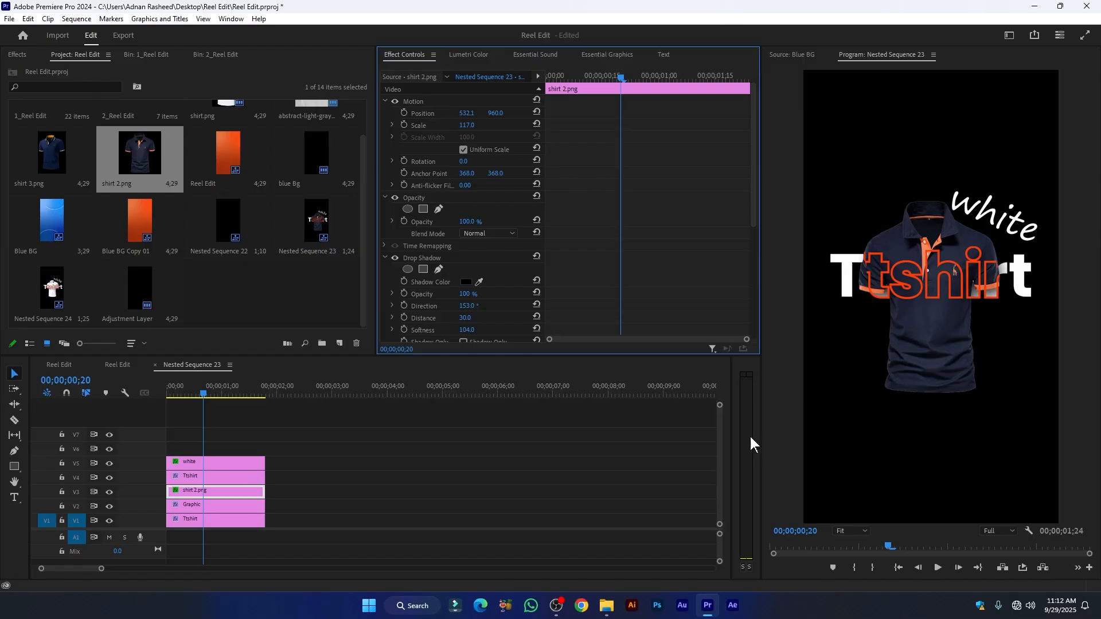
# - Change the "white" text on V5 to "Dark gray" and set its Vector Motion Scale to 76 and Position to 450.2, 790.1
pyautogui.click(225, 463)
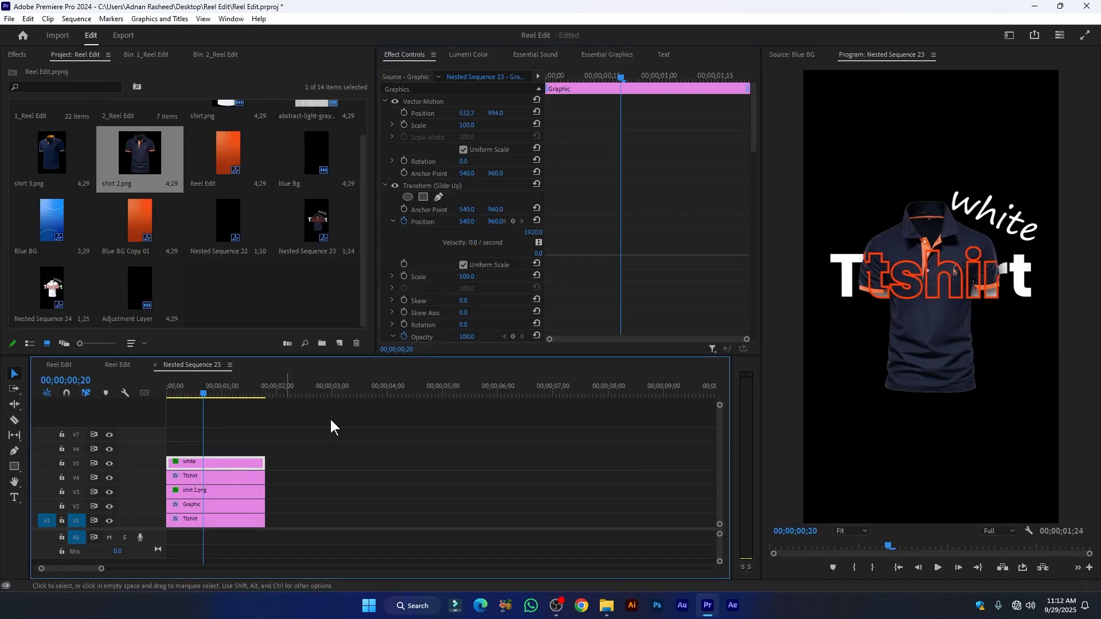
pyautogui.click(994, 220)
pyautogui.doubleClick(995, 220)
pyautogui.write('Dark gray')
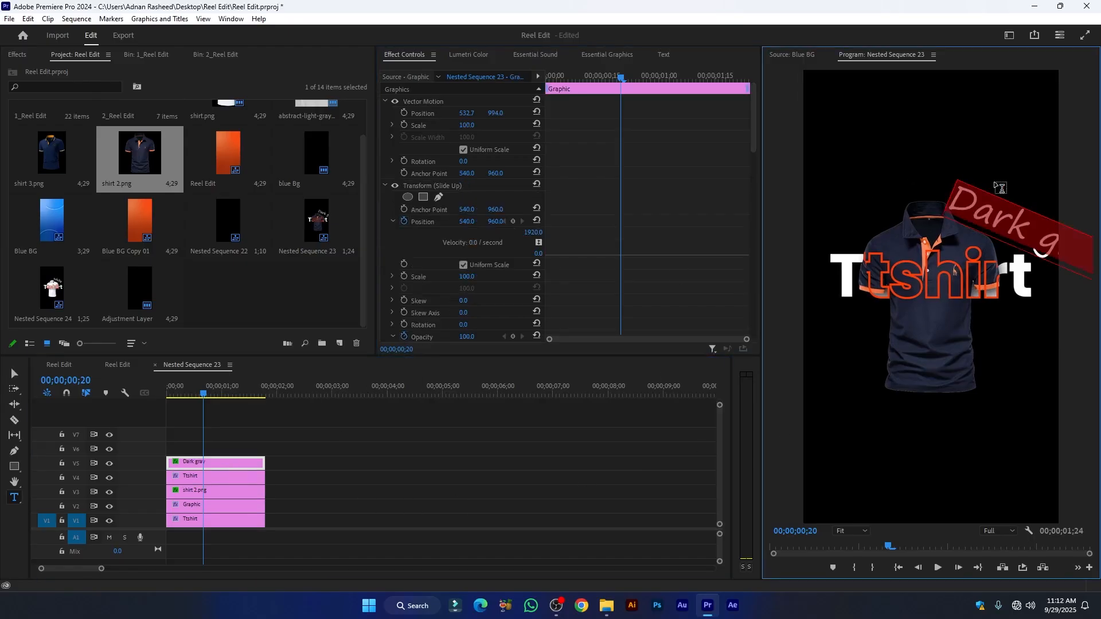
pyautogui.click(985, 285)
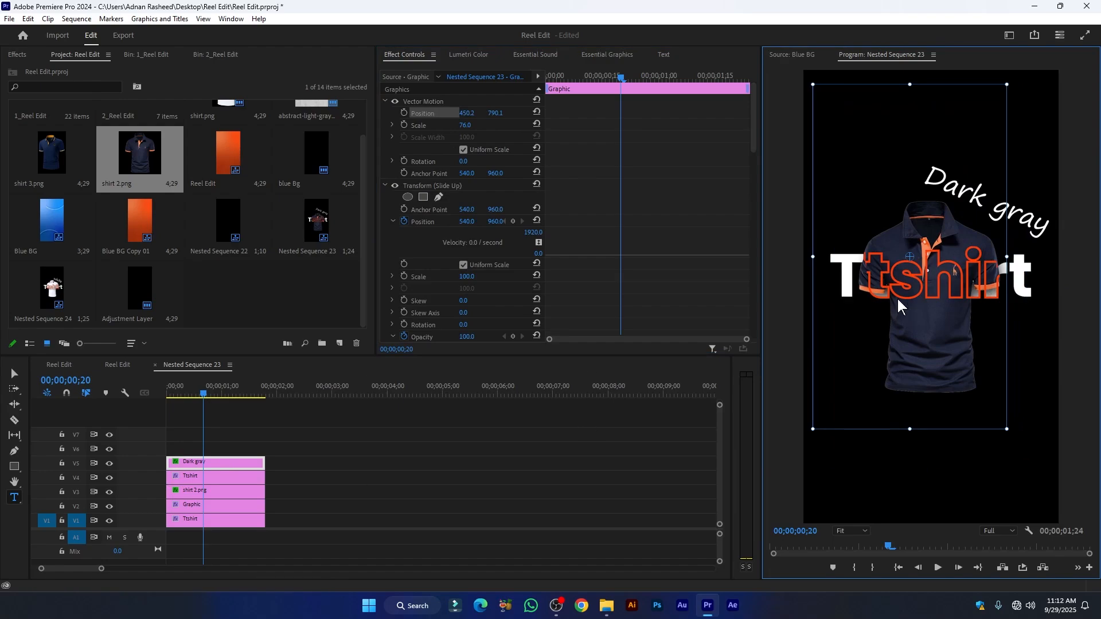
# - Change the stroke colour of the outlined Ttshirt text on V4 to white (FFFFFF)
pyautogui.click(193, 481)
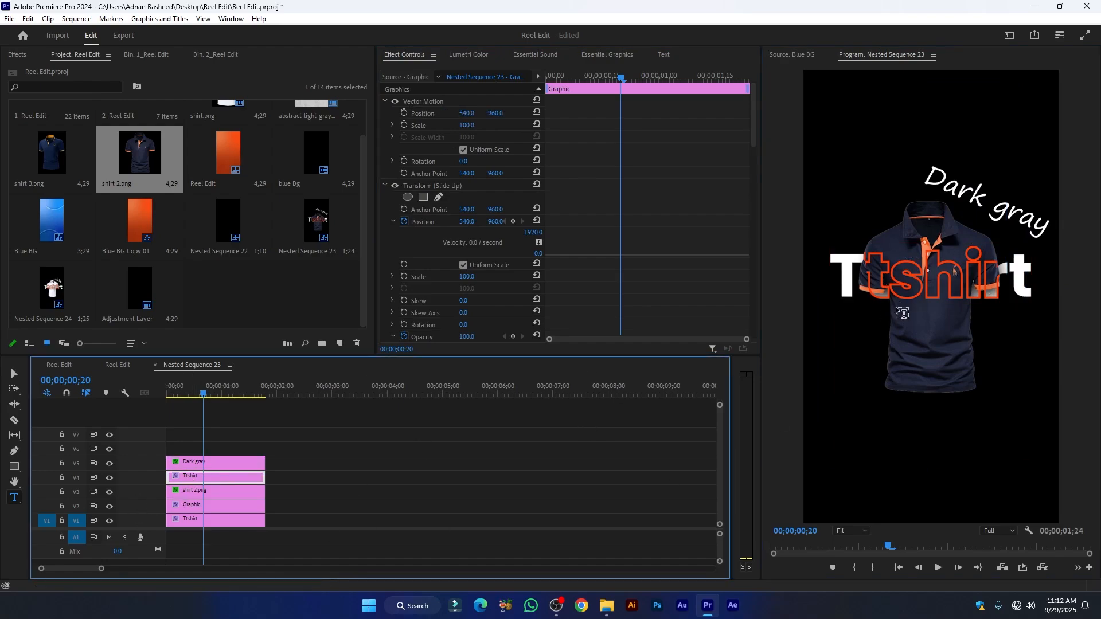
pyautogui.scroll(-2, 445, 255)
pyautogui.scroll(-8, 445, 255)
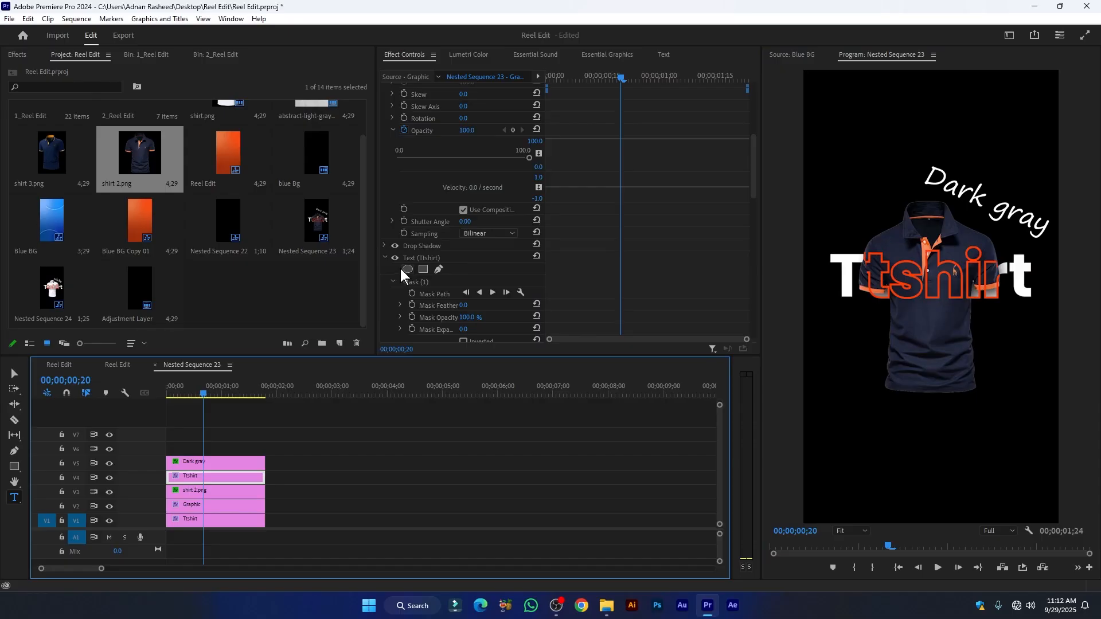
pyautogui.scroll(-2, 447, 294)
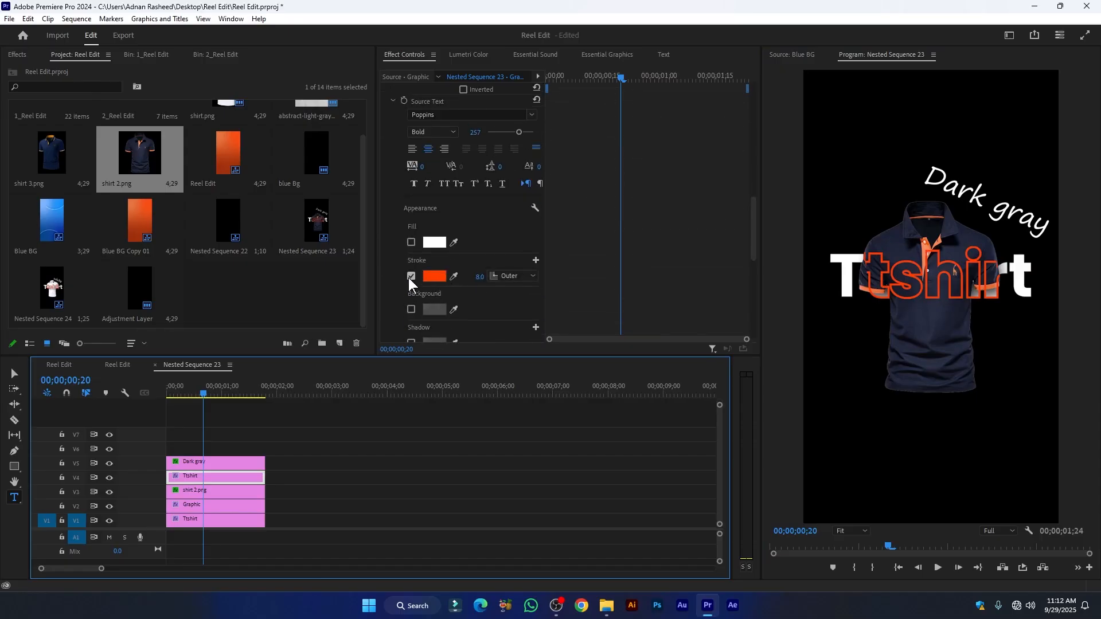
pyautogui.click(429, 278)
pyautogui.moveTo(459, 343); pyautogui.dragTo(379, 392)
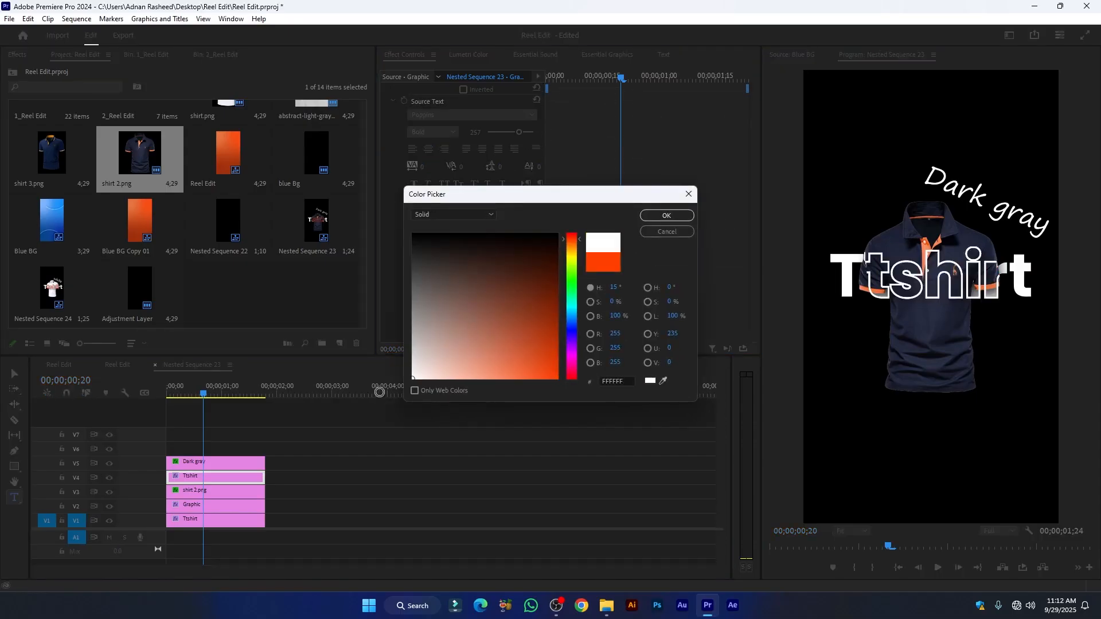
pyautogui.click(667, 215)
# - Open Nested Sequence 24 from Reel Edit and move its five layers down to tracks V1 to V5
pyautogui.click(118, 364)
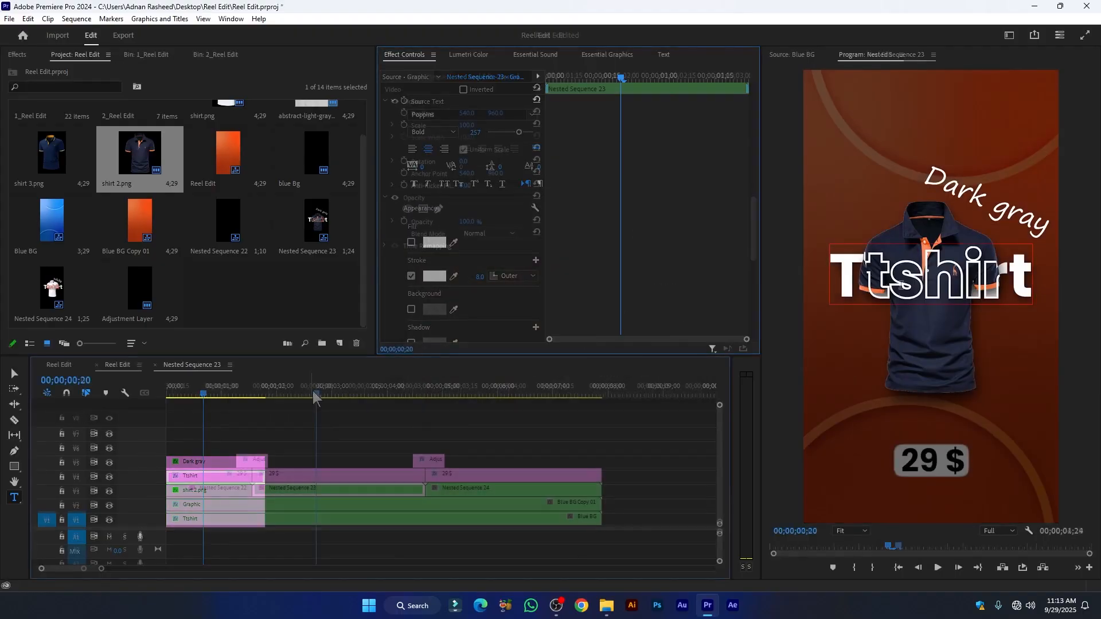
pyautogui.moveTo(312, 390); pyautogui.dragTo(451, 453)
pyautogui.doubleClick(485, 486)
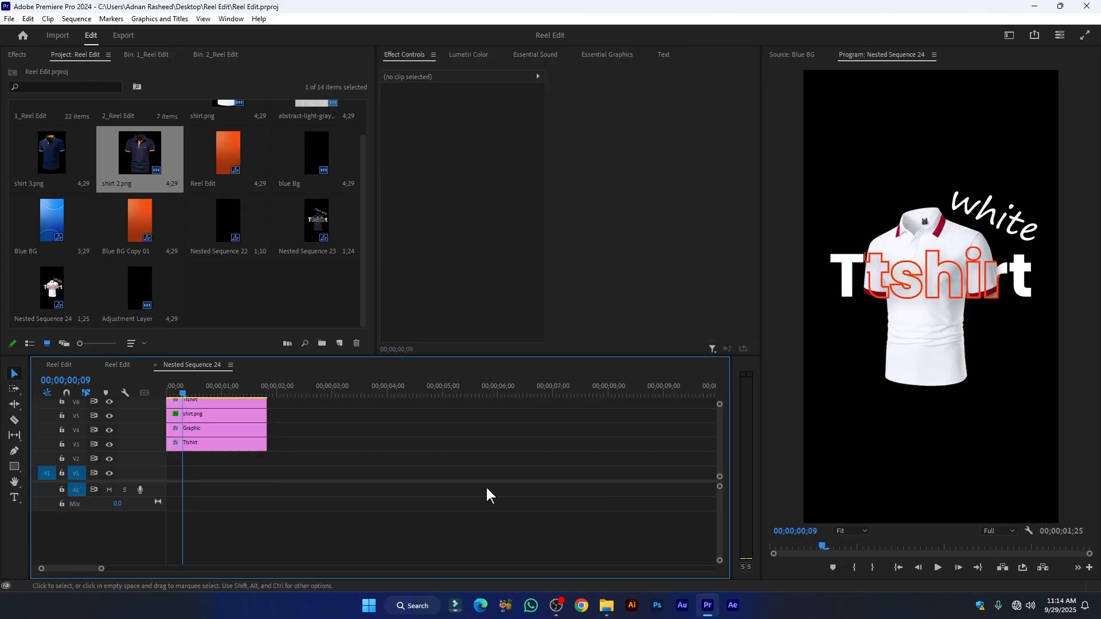
pyautogui.moveTo(157, 482); pyautogui.dragTo(157, 520)
pyautogui.moveTo(303, 404); pyautogui.dragTo(229, 484)
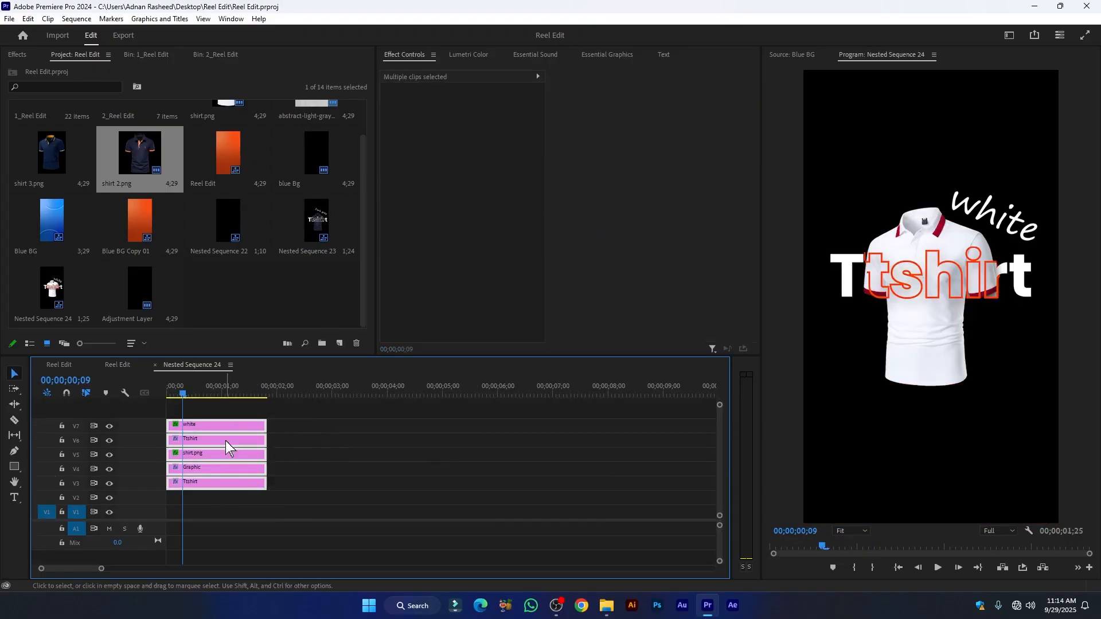
pyautogui.moveTo(226, 442); pyautogui.dragTo(197, 457)
pyautogui.click(198, 456)
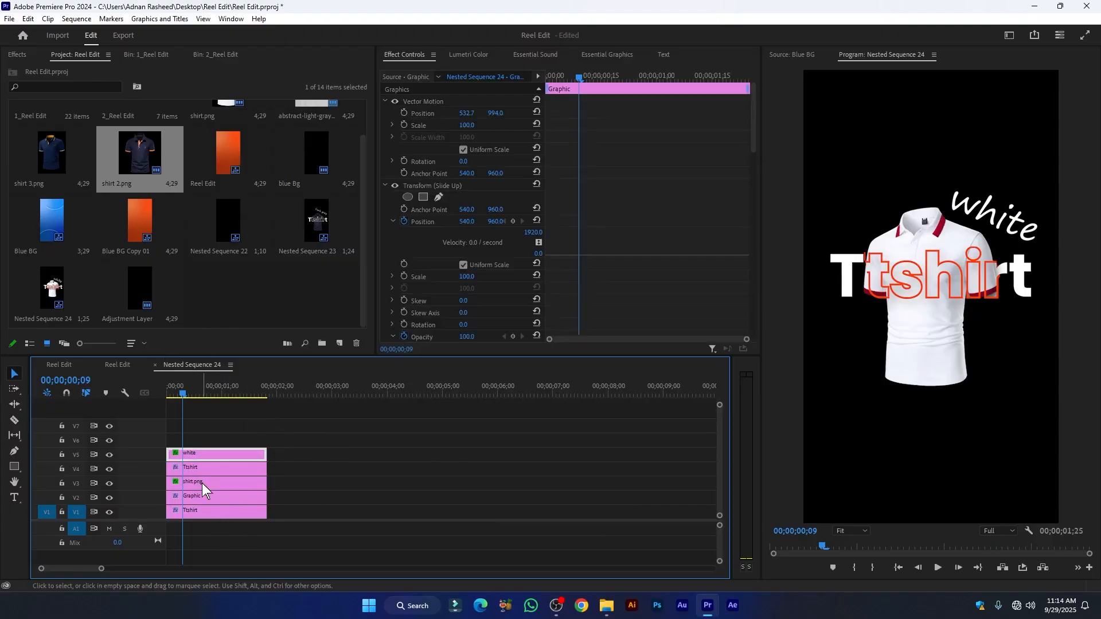
# - Replace the shirt.png clip on V3 with shirt 3.png, keeping its effects, and set its Scale to 86
pyautogui.click(202, 483)
pyautogui.scroll(1, 80, 213)
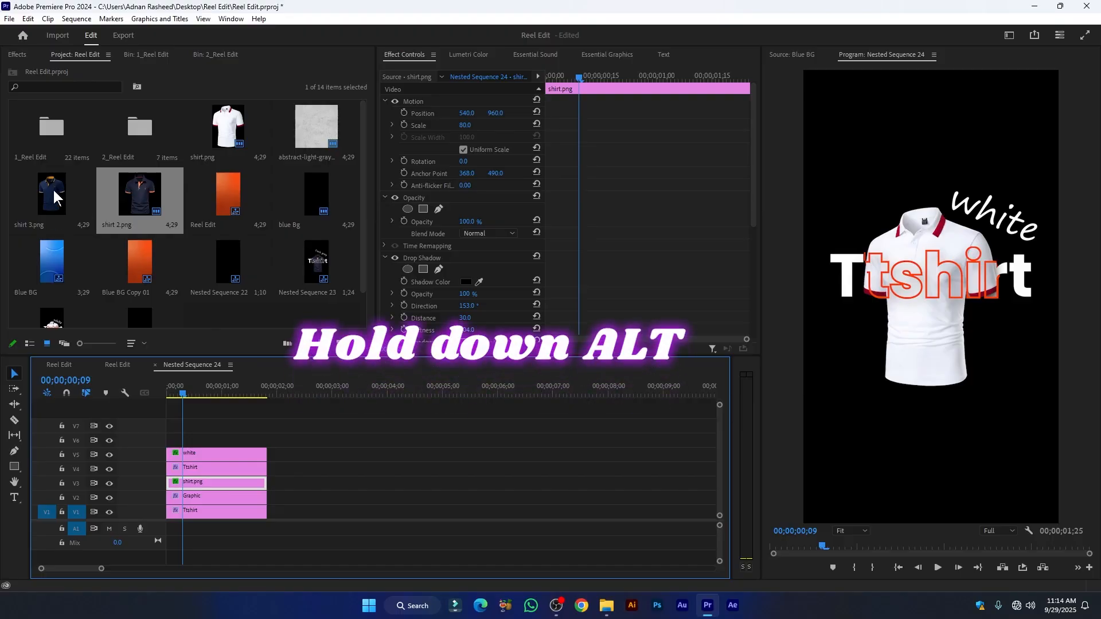
pyautogui.click(53, 189)
pyautogui.moveTo(53, 190); pyautogui.dragTo(195, 484)
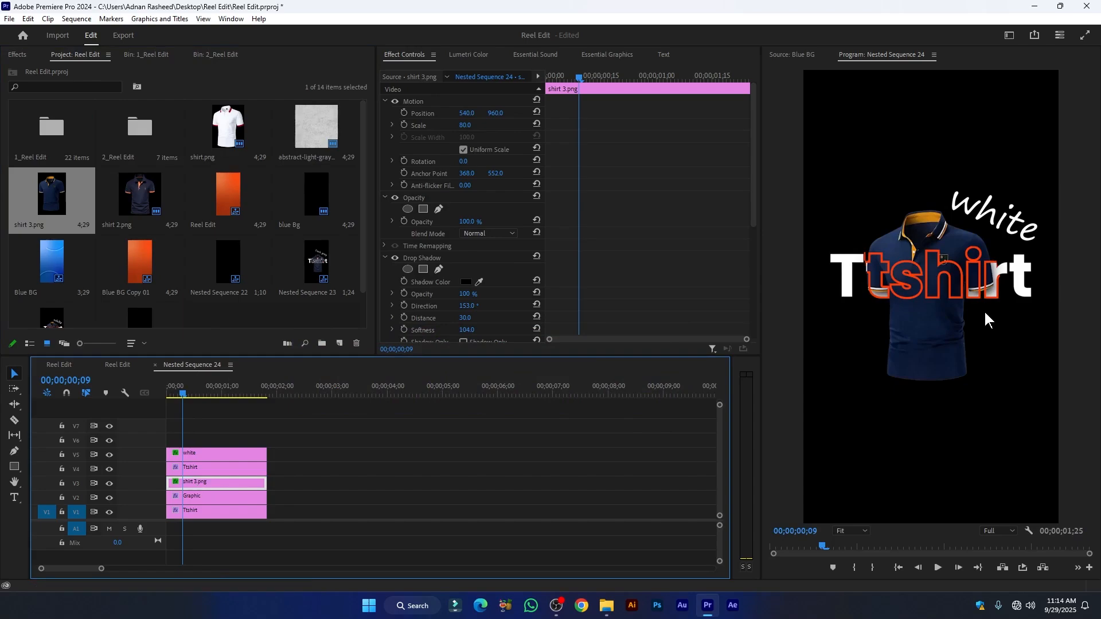
pyautogui.moveTo(464, 128); pyautogui.dragTo(476, 128)
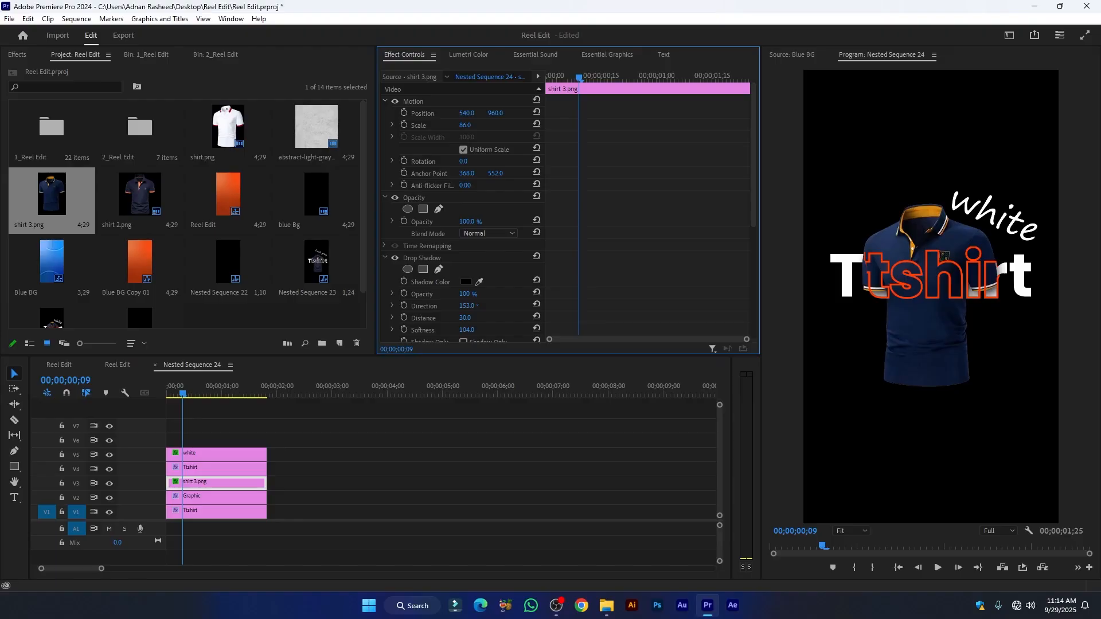
# - Replace the "white" text on V5 with "Dark bluew"
pyautogui.click(205, 453)
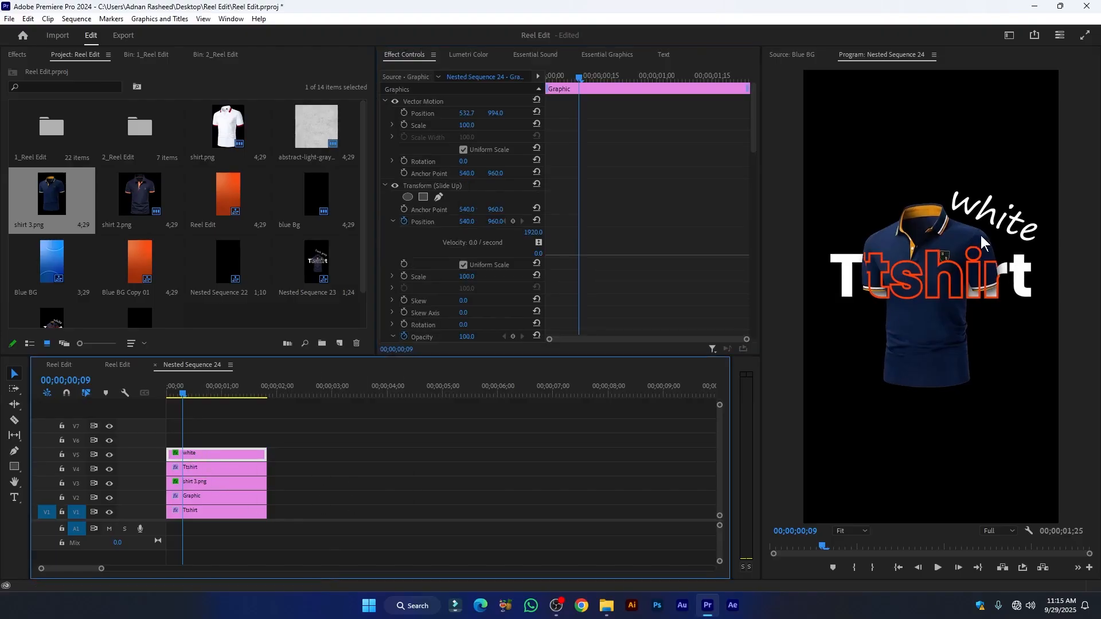
pyautogui.doubleClick(1000, 218)
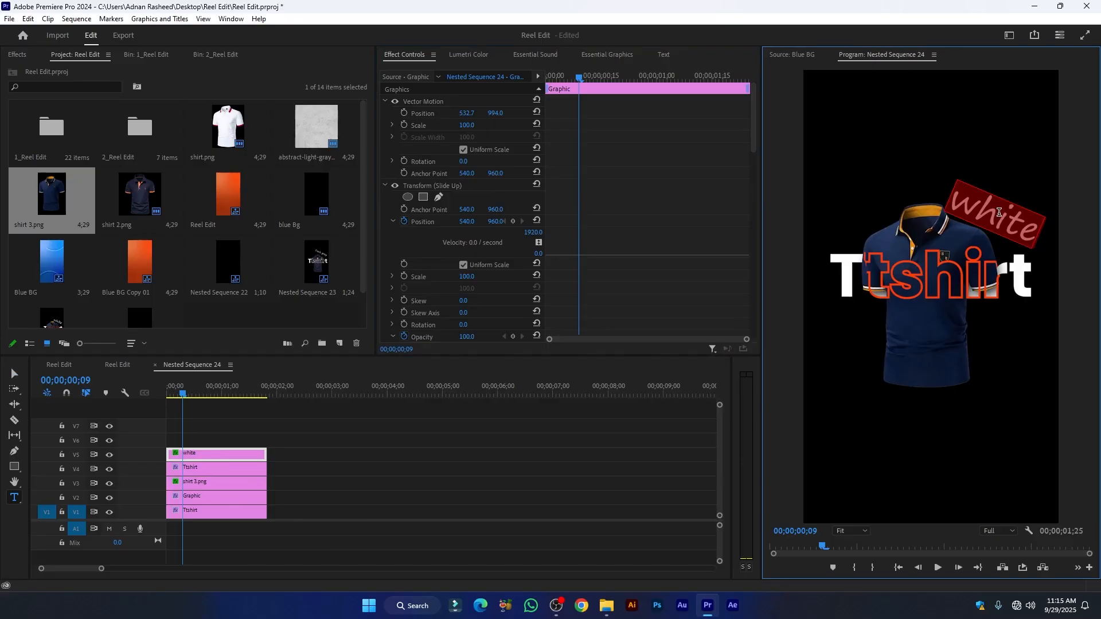
pyautogui.write('Dark b')
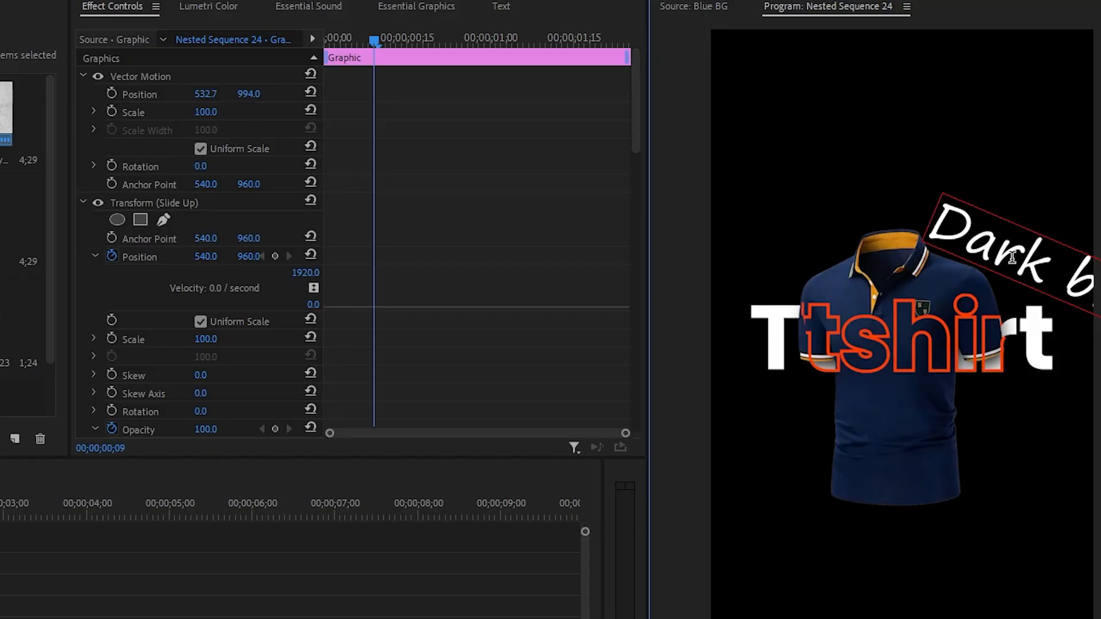
# - Set the colour-name text's font size to 80 and its Transform Position to 543.9, 472.0
pyautogui.hotkey('ctrl', 'a')
pyautogui.scroll(-10, 317, 265)
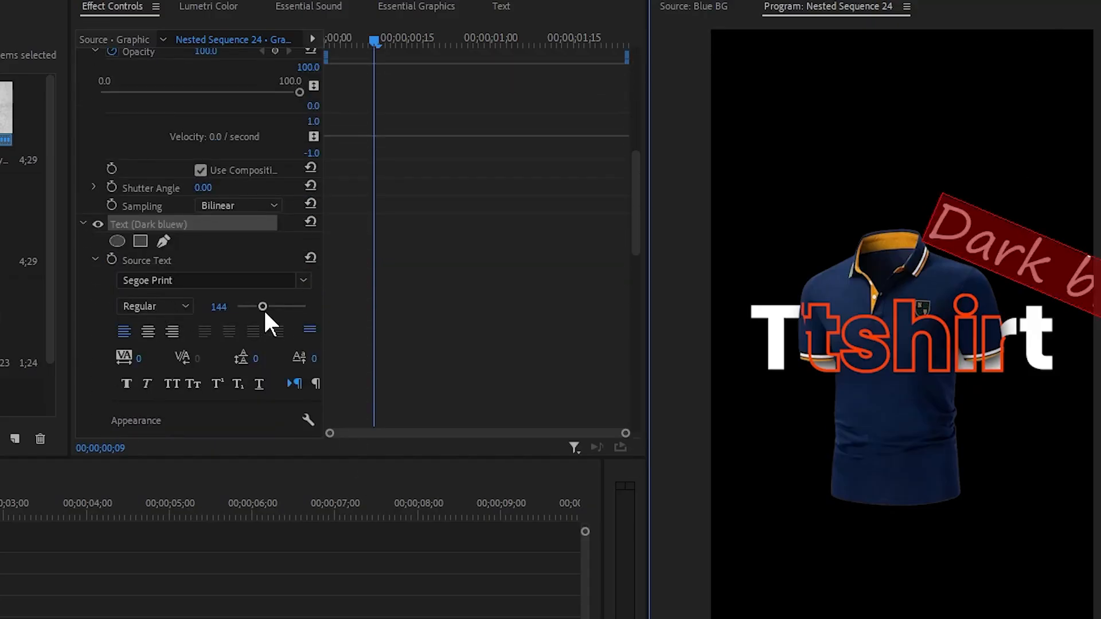
pyautogui.moveTo(257, 305); pyautogui.dragTo(248, 304)
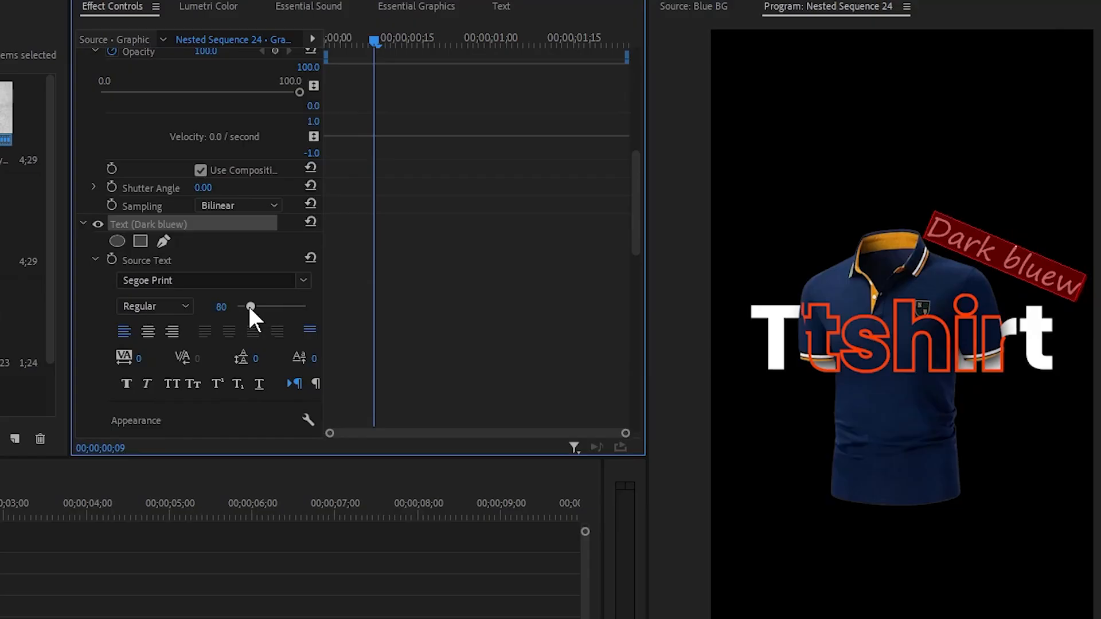
pyautogui.scroll(-10, 245, 393)
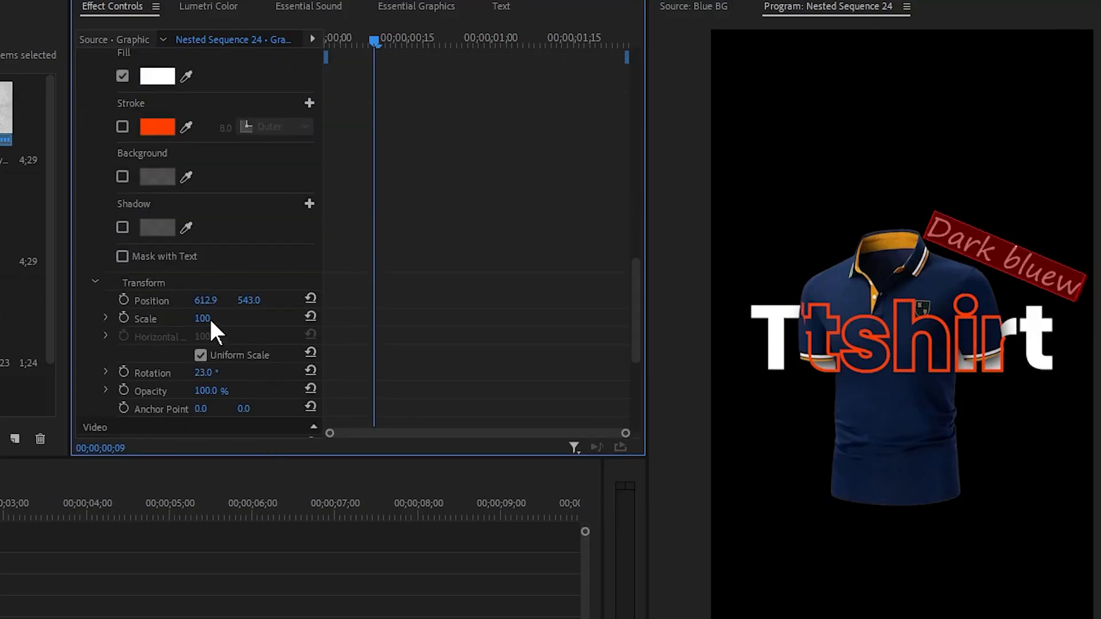
pyautogui.moveTo(203, 304); pyautogui.dragTo(187, 304)
pyautogui.moveTo(246, 304)
pyautogui.mouseDown()
pyautogui.moveTo(180, 301)
pyautogui.moveTo(249, 303)
pyautogui.mouseUp()
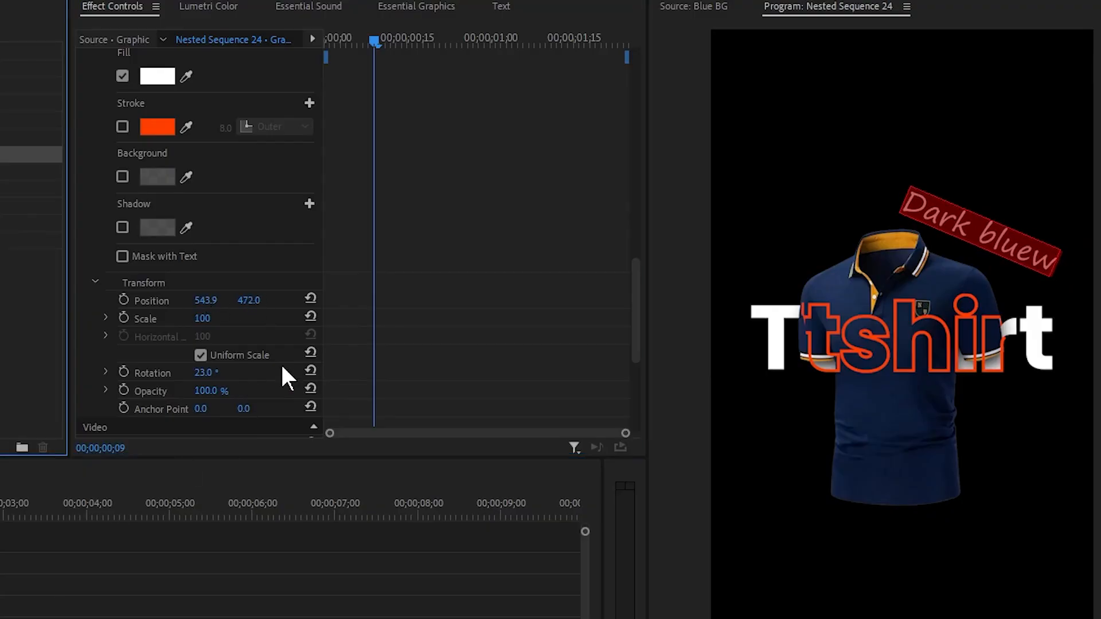
# - Set the colour-name text clip's Opacity to 75%
pyautogui.scroll(-2, 275, 356)
pyautogui.scroll(-4, 270, 367)
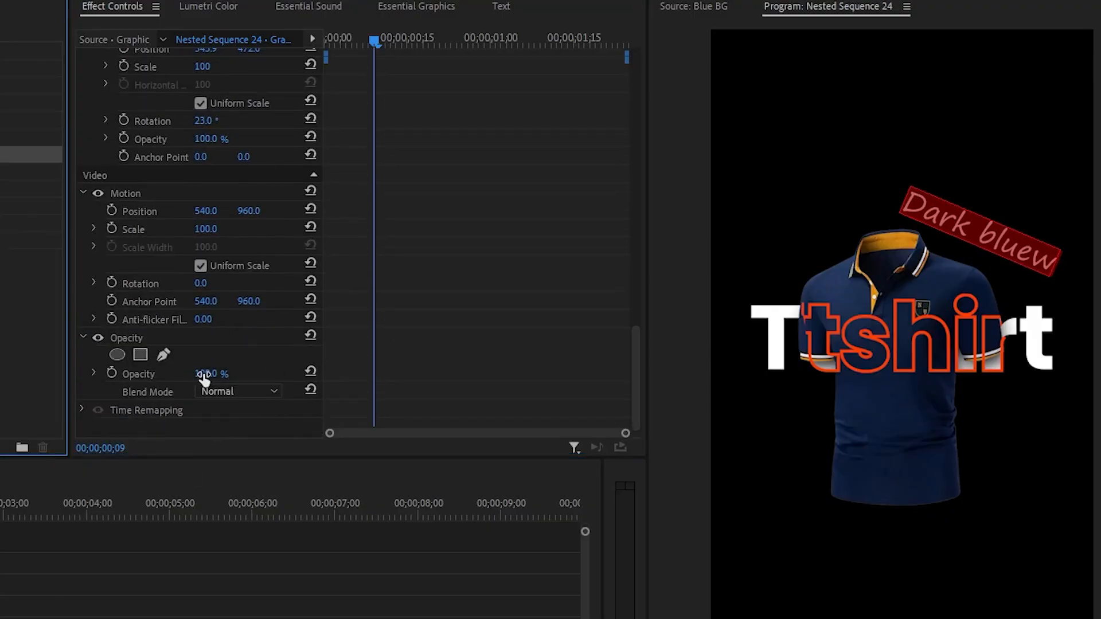
pyautogui.click(204, 374)
pyautogui.write('75')
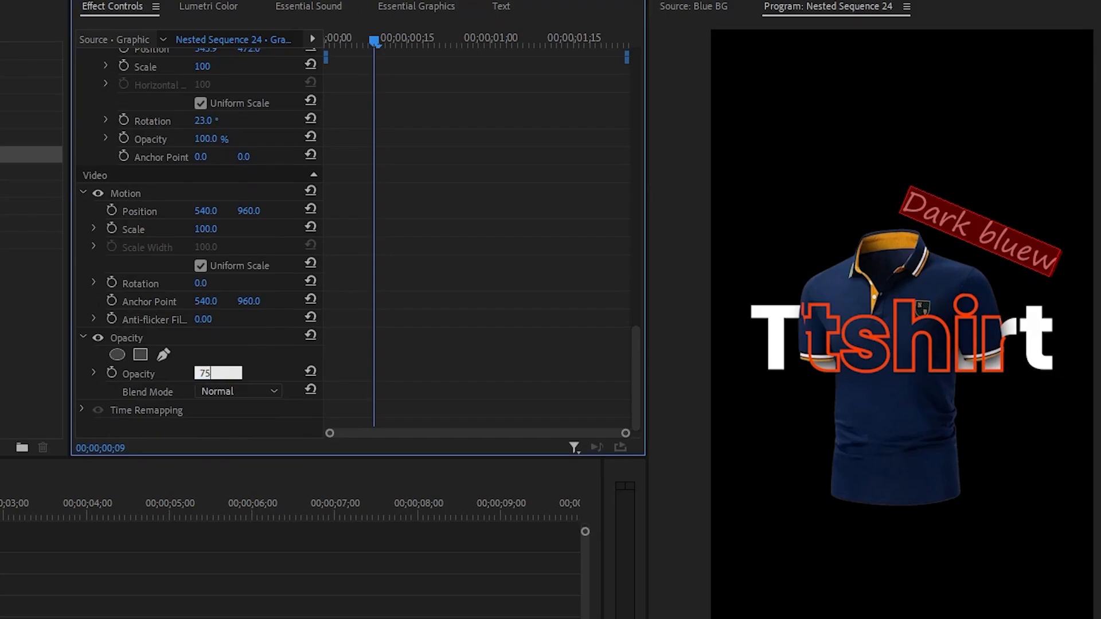
pyautogui.press('Return')
pyautogui.click(216, 372)
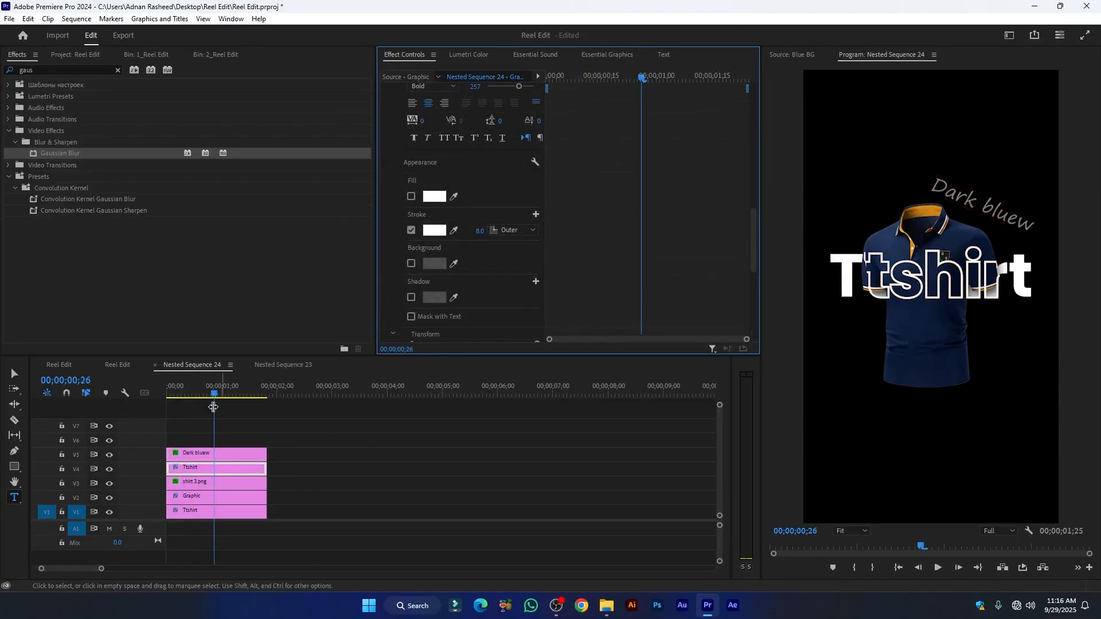
# - In the Reel Edit sequence, start Scale and Rotation keyframes at the beginning of Nested Sequence 23, at 00;00;01;10
pyautogui.click(117, 364)
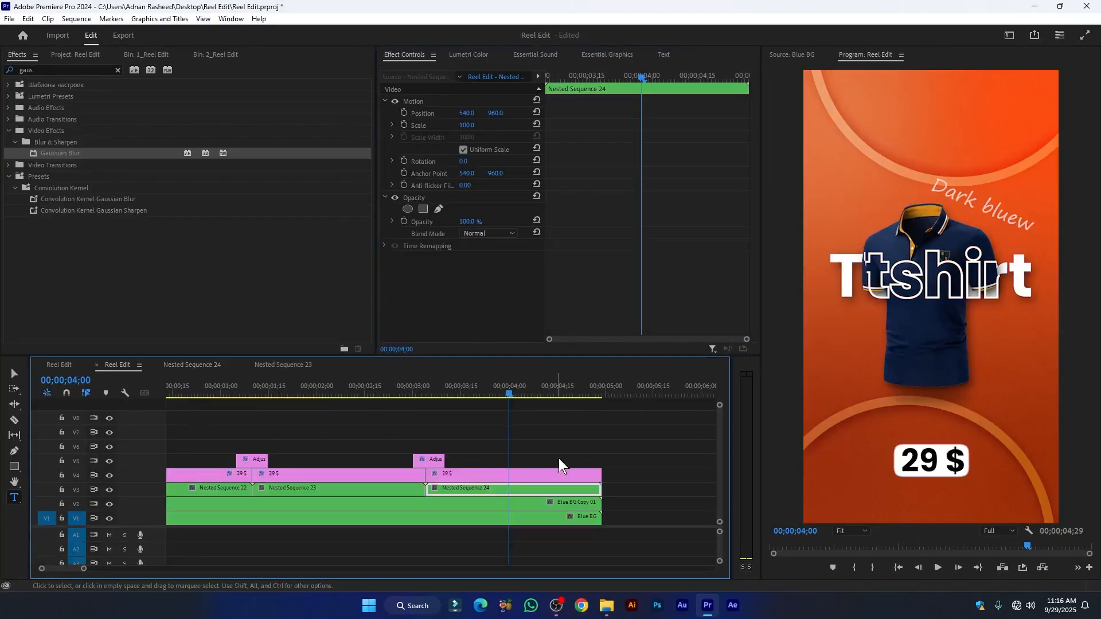
pyautogui.moveTo(506, 394); pyautogui.dragTo(248, 418)
pyautogui.click(277, 487)
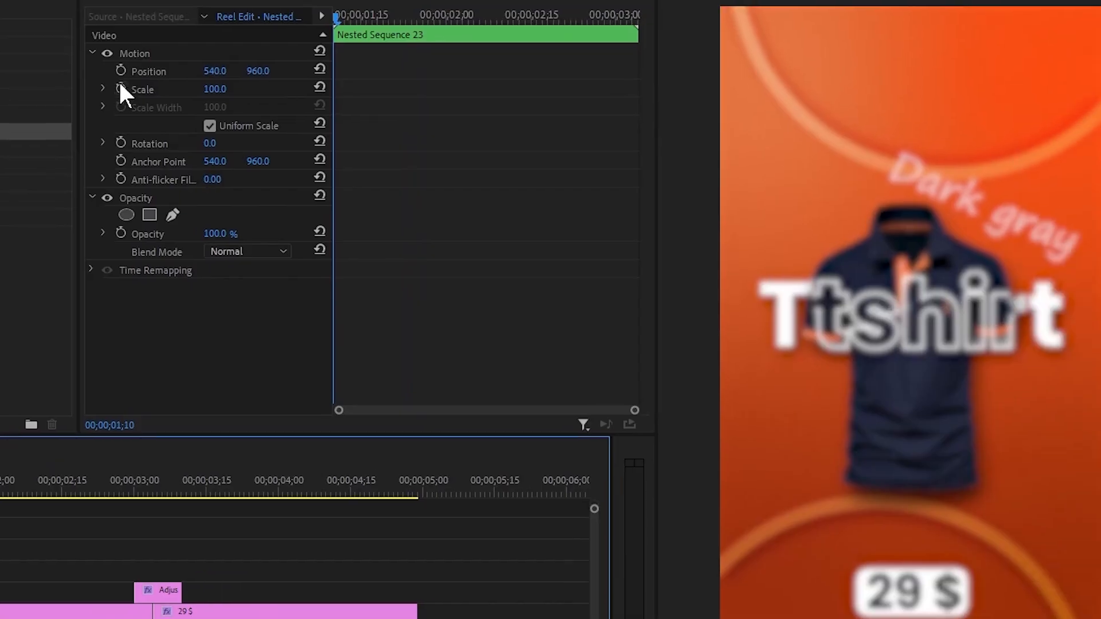
pyautogui.click(330, 33)
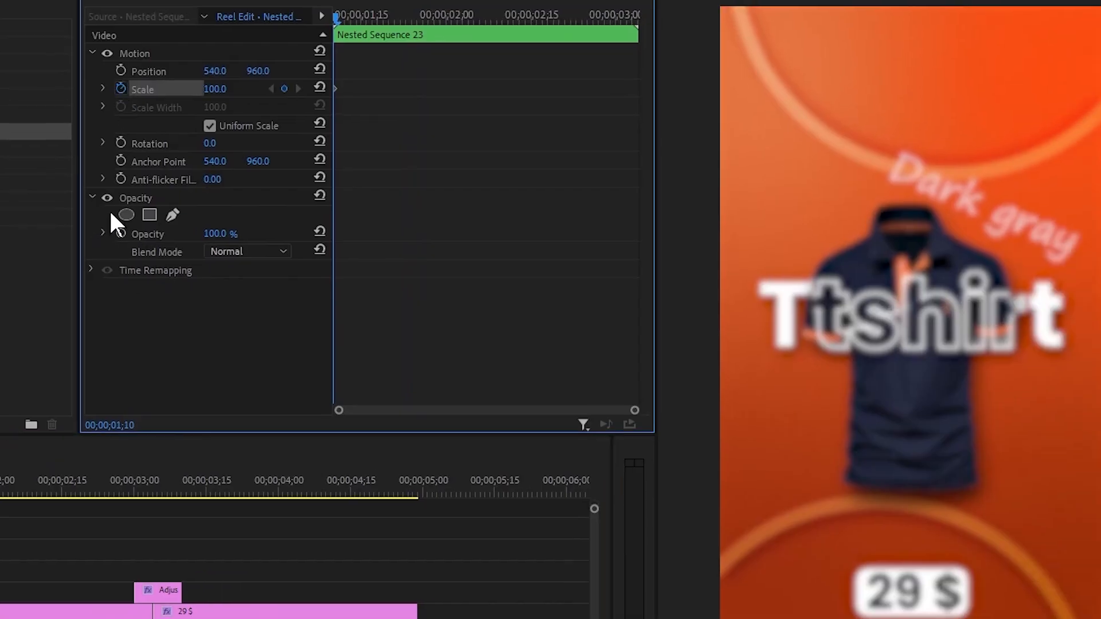
pyautogui.click(120, 143)
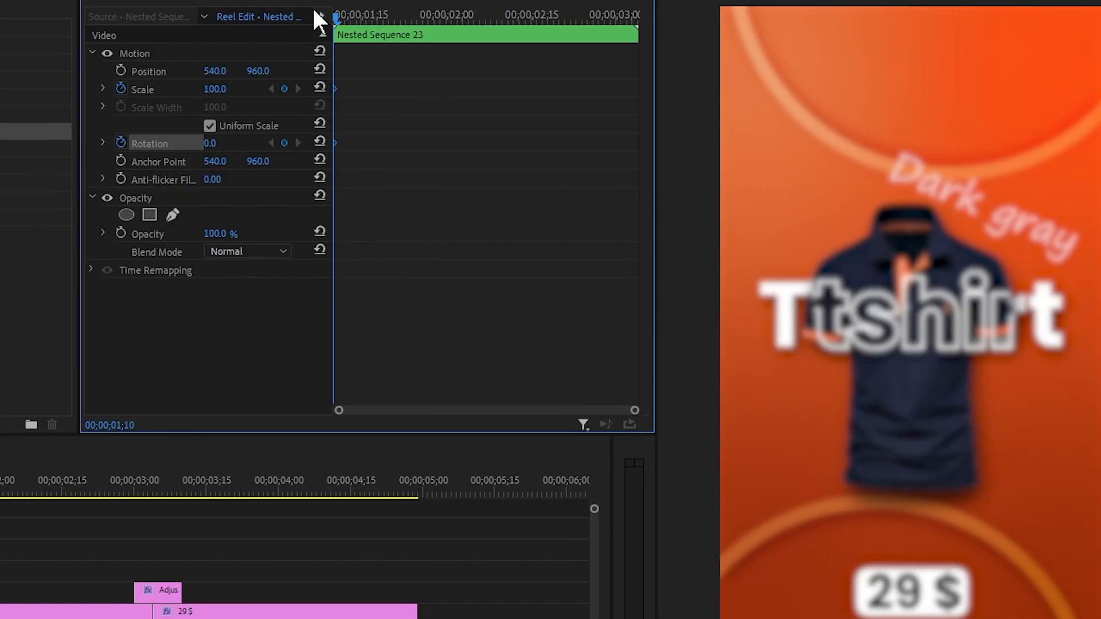
# - At 00;00;02;21, keyframe Nested Sequence 23's Rotation at -5° and its Scale at 108
pyautogui.moveTo(338, 18); pyautogui.dragTo(565, 58)
pyautogui.click(232, 146)
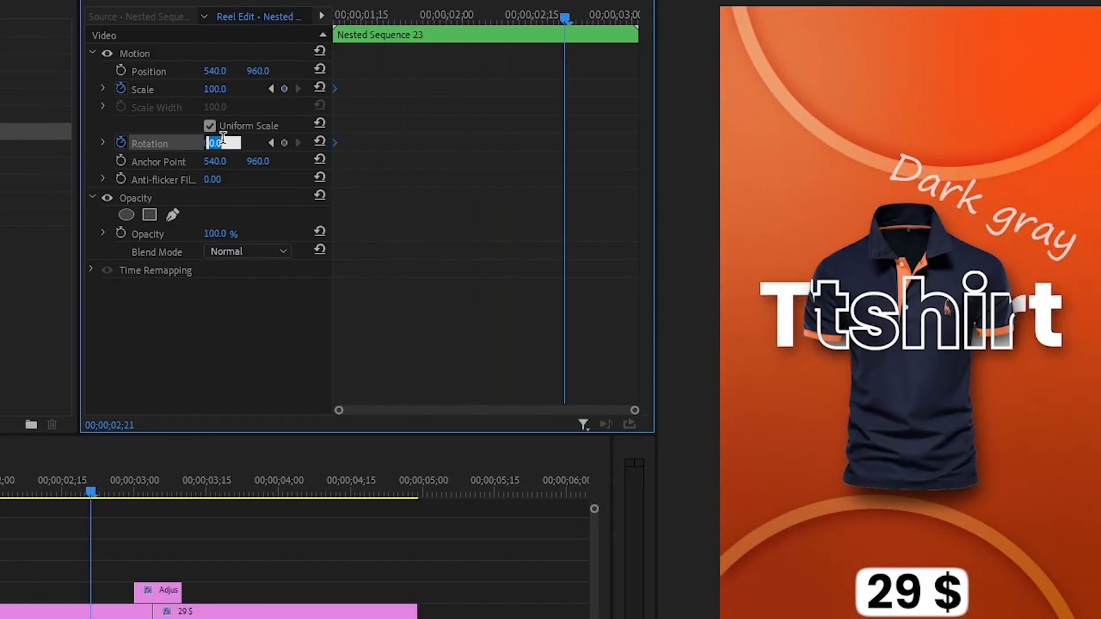
pyautogui.write('-5')
pyautogui.press('Return')
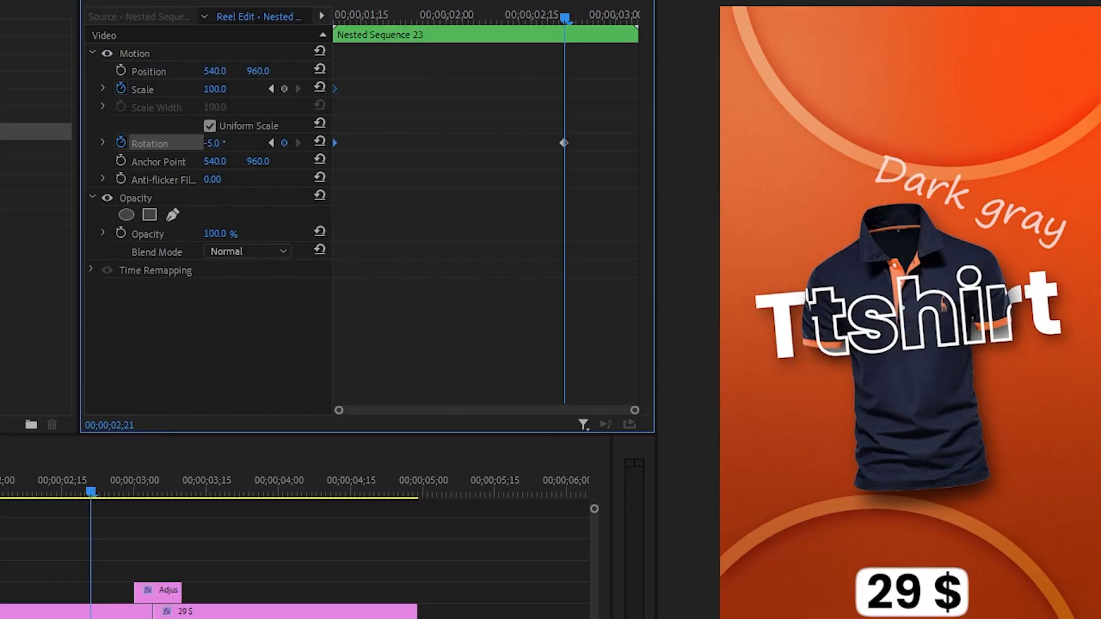
pyautogui.click(214, 91)
pyautogui.write('10')
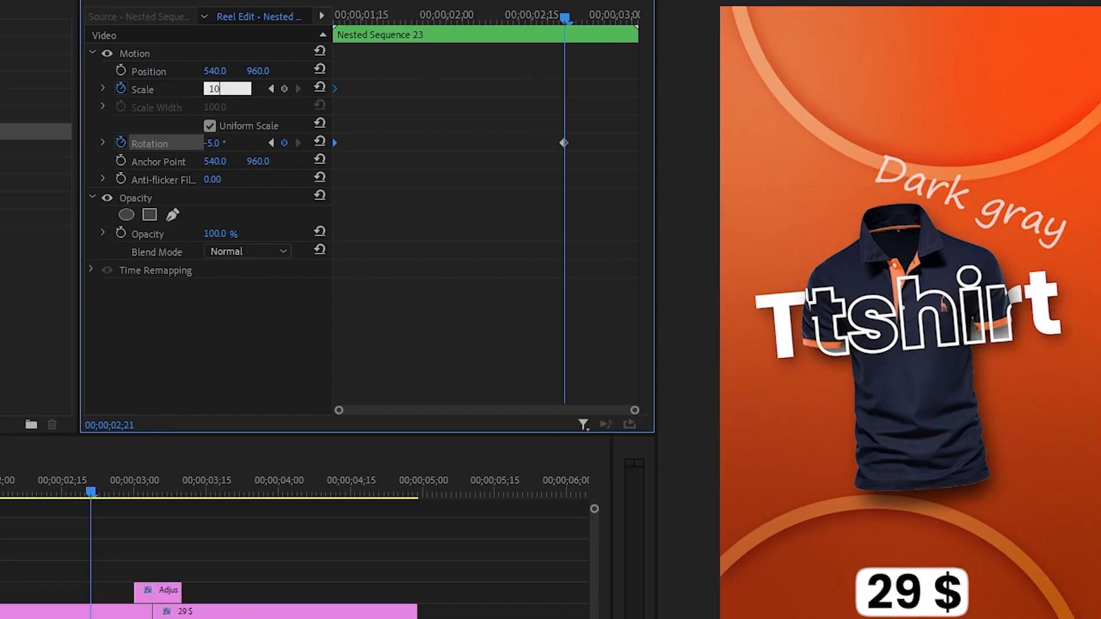
pyautogui.write('8')
pyautogui.press('Return')
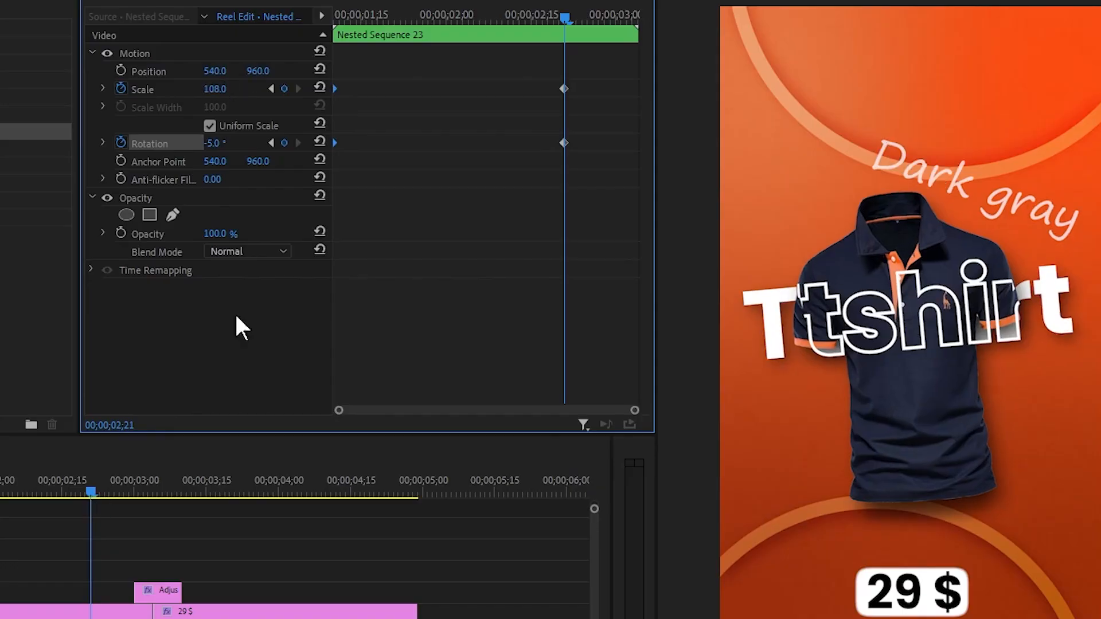
# - Apply Ease In and Ease Out to all Scale and Rotation keyframes of Nested Sequence 23
pyautogui.moveTo(581, 85); pyautogui.dragTo(335, 137)
pyautogui.rightClick(335, 138)
pyautogui.click(401, 392)
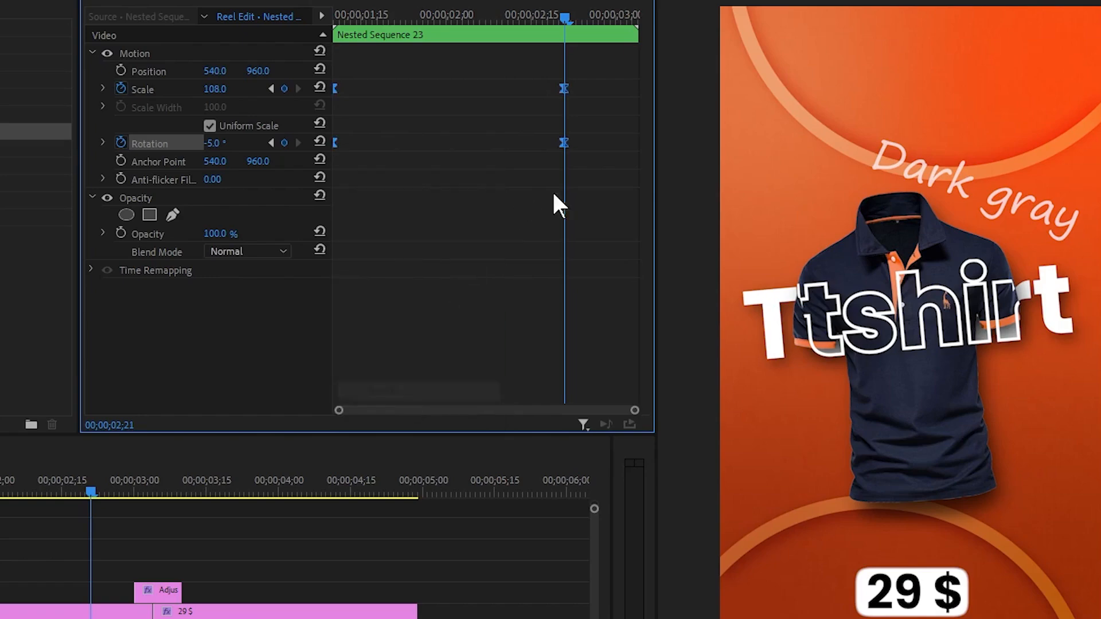
pyautogui.rightClick(565, 142)
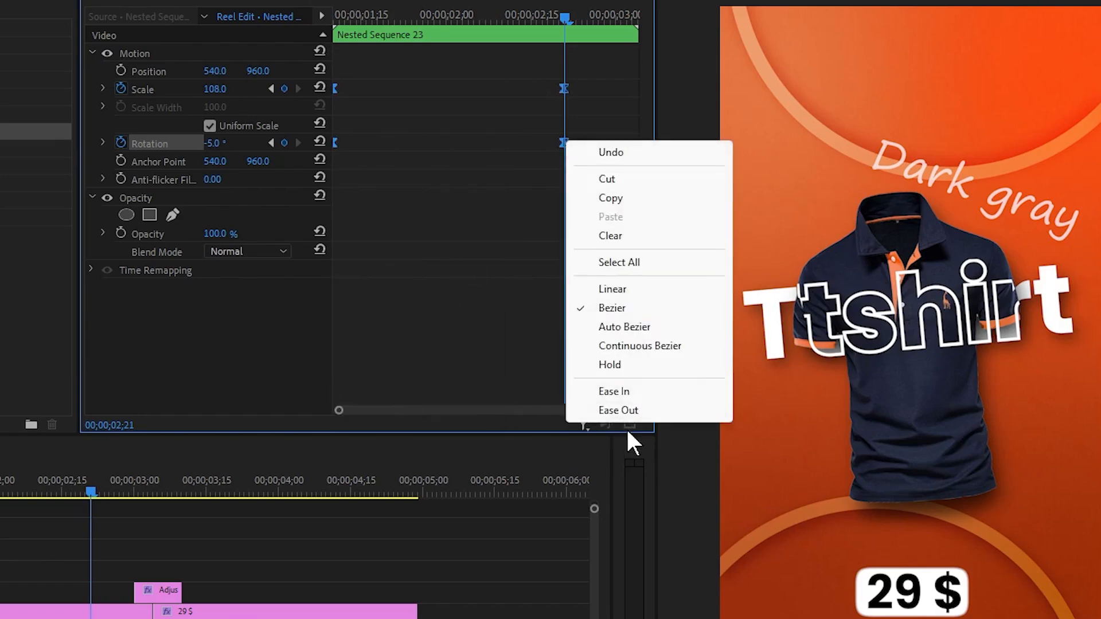
pyautogui.click(625, 411)
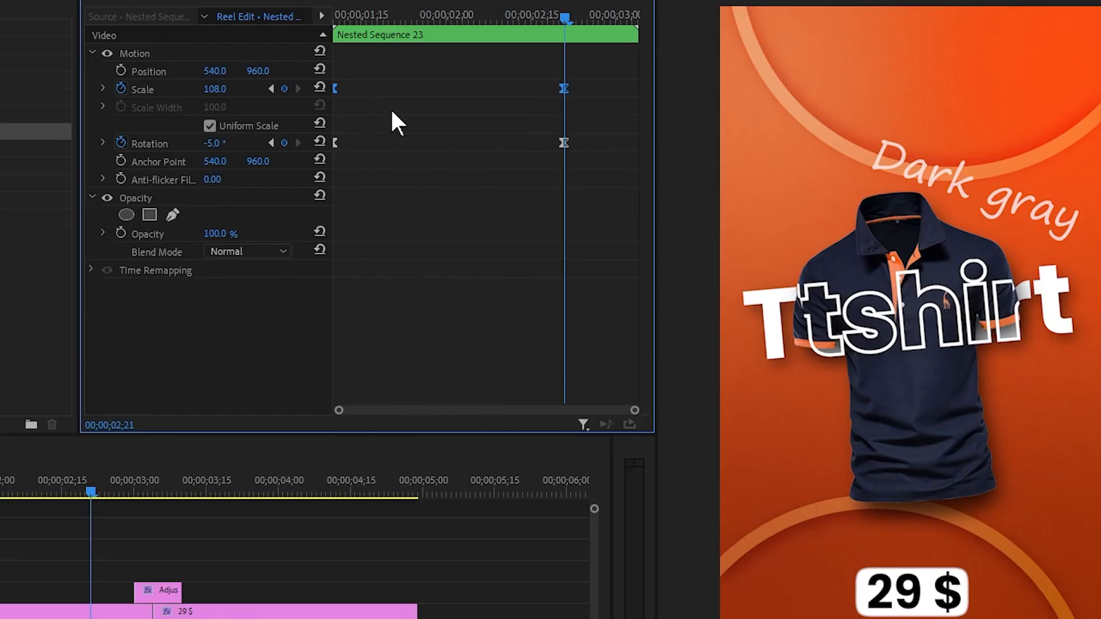
# - Reshape Nested Sequence 23's Scale and Rotation velocity curves to peak early by lengthening the end keyframes' incoming handles
pyautogui.click(104, 90)
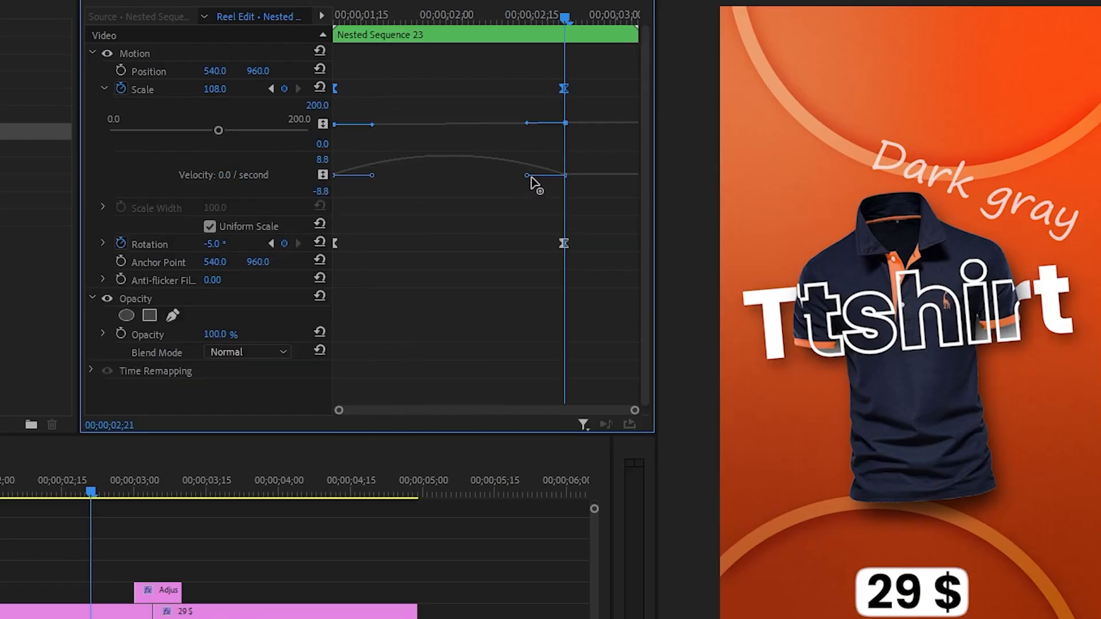
pyautogui.moveTo(531, 178); pyautogui.dragTo(441, 179)
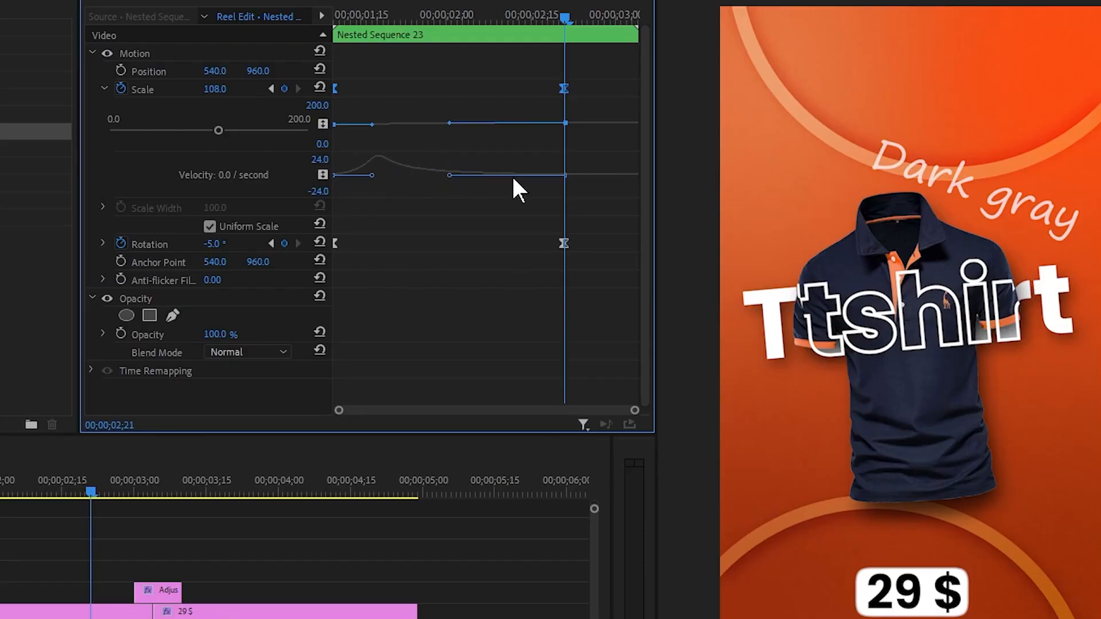
pyautogui.click(584, 123)
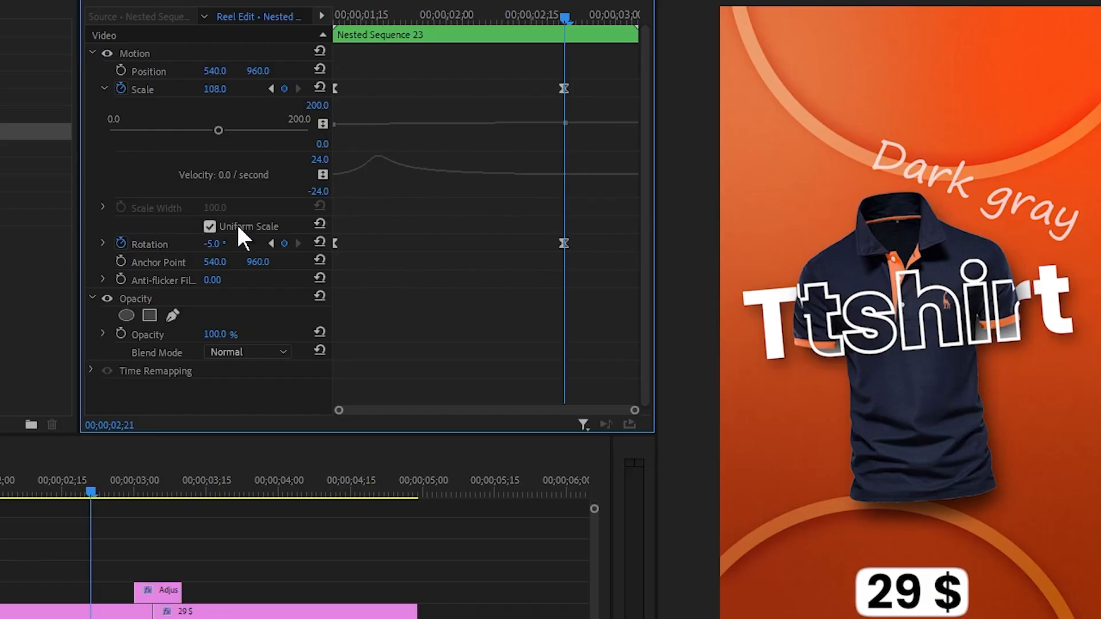
pyautogui.click(103, 244)
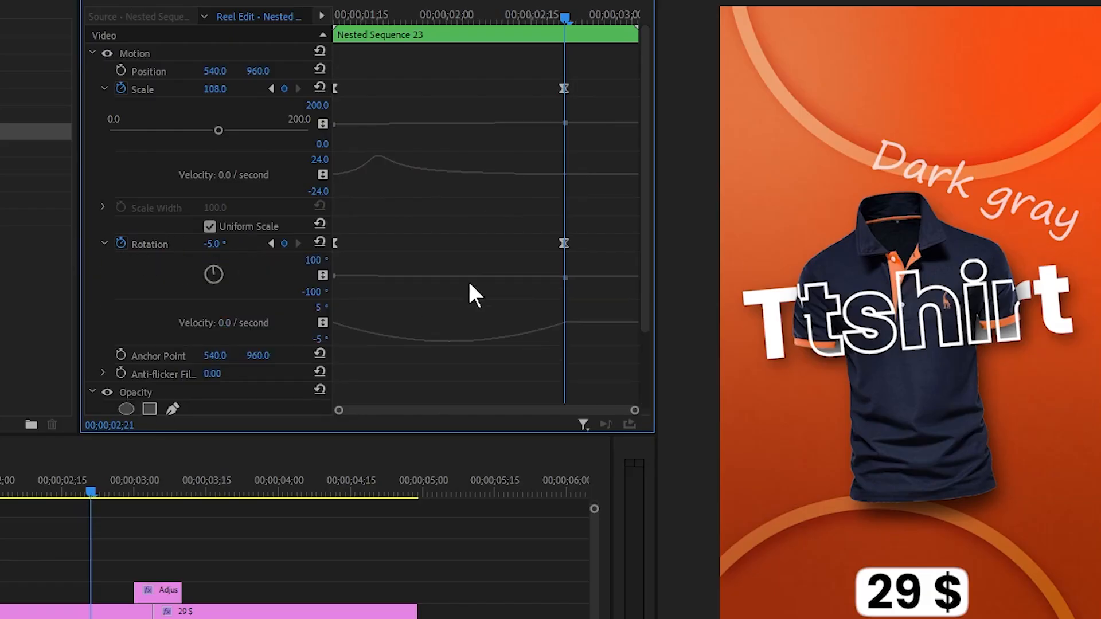
pyautogui.click(559, 244)
pyautogui.moveTo(528, 325); pyautogui.dragTo(381, 319)
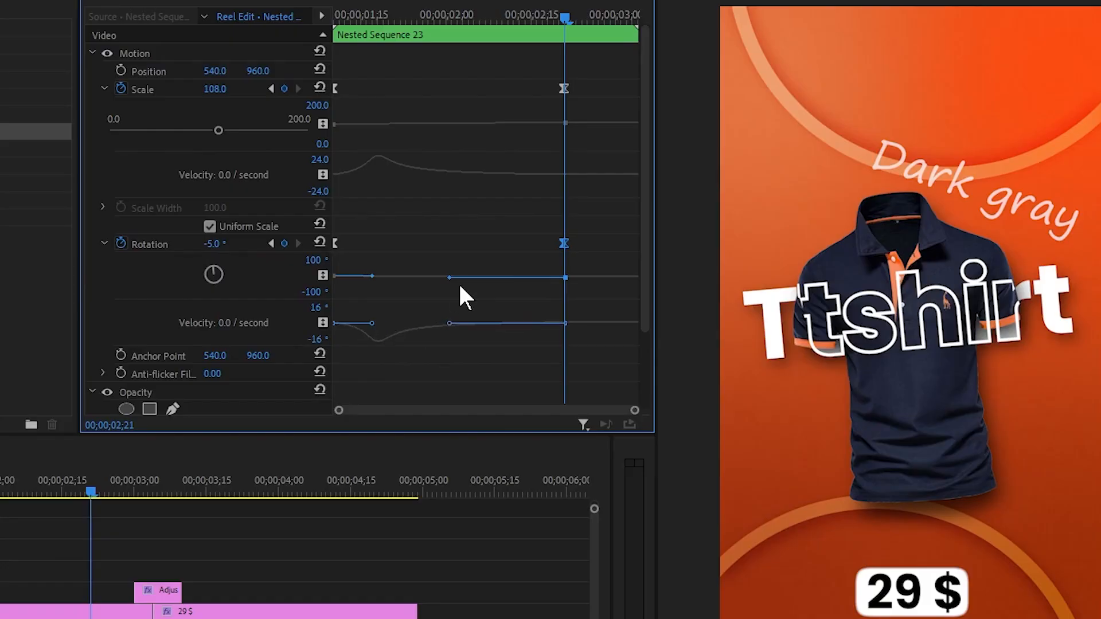
pyautogui.scroll(-2, 459, 286)
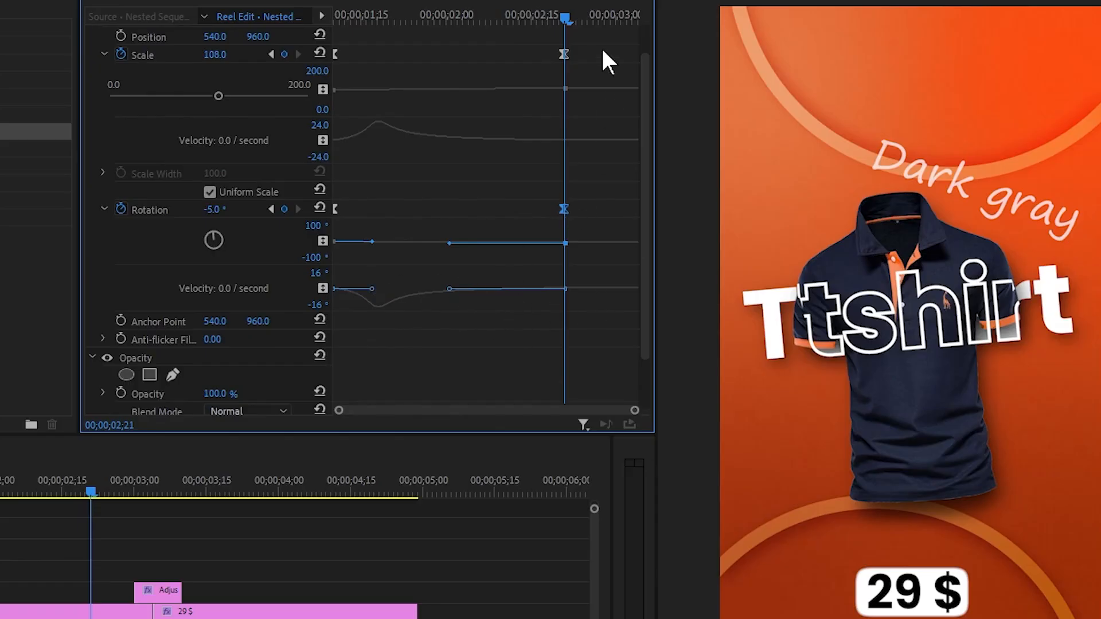
pyautogui.moveTo(601, 47); pyautogui.dragTo(615, 214)
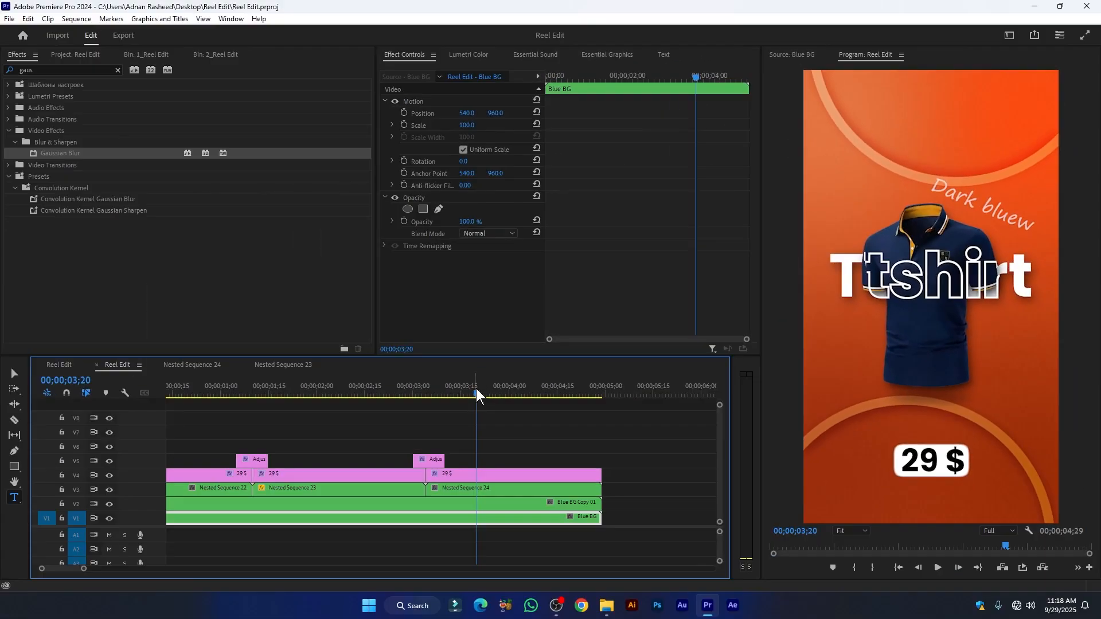
# - Start Scale and Rotation keyframes at the beginning of Nested Sequence 24, at 00;00;03;04
pyautogui.moveTo(230, 491); pyautogui.dragTo(158, 494)
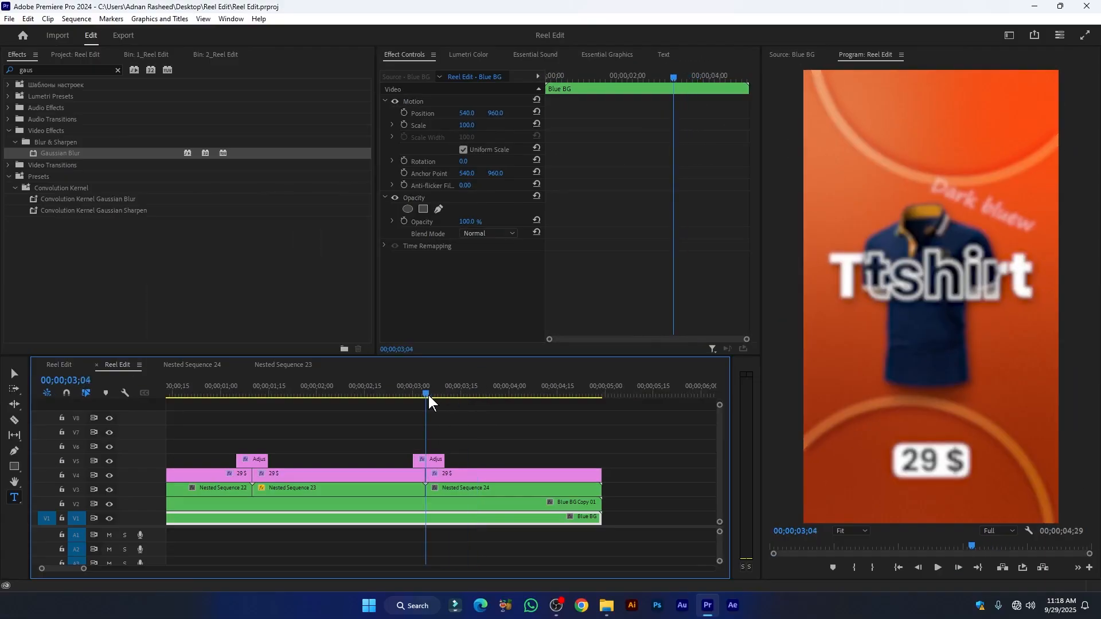
pyautogui.click(465, 488)
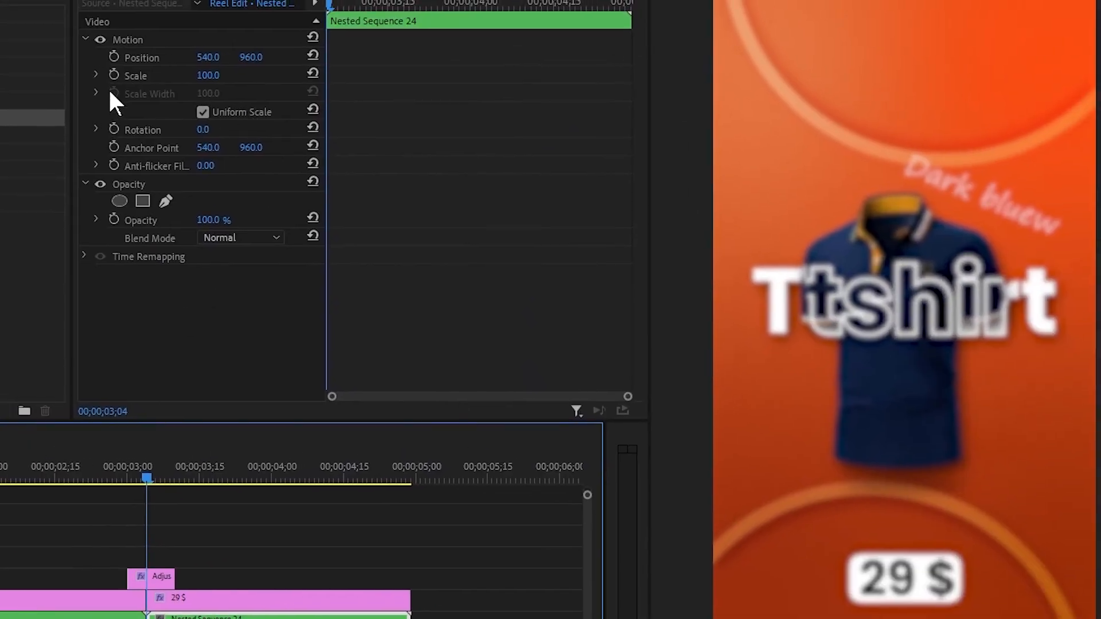
pyautogui.click(331, 32)
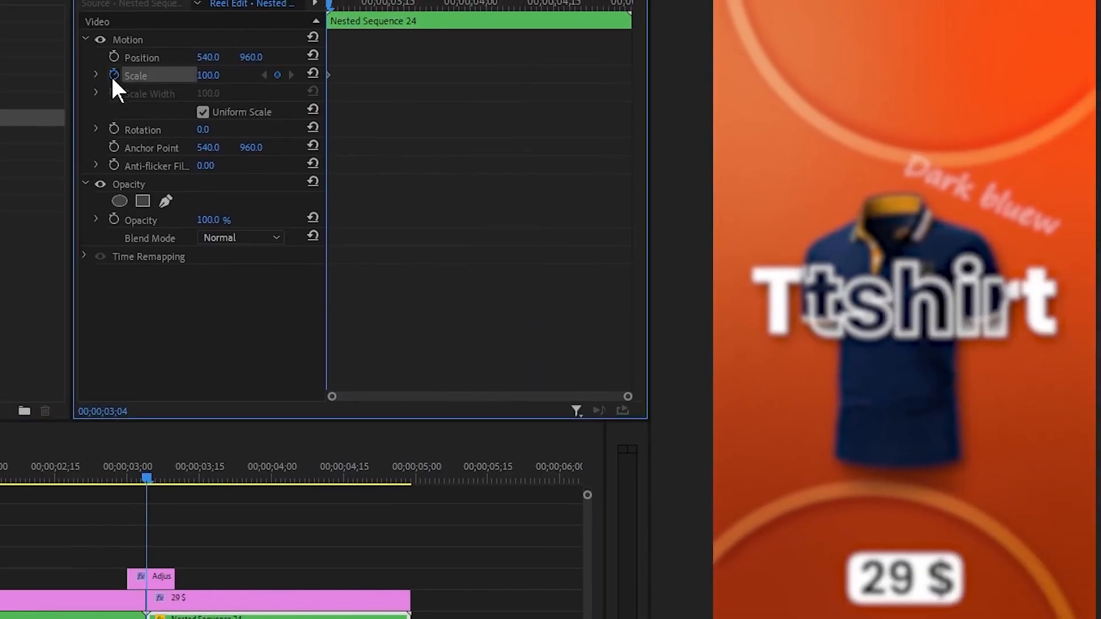
pyautogui.click(114, 129)
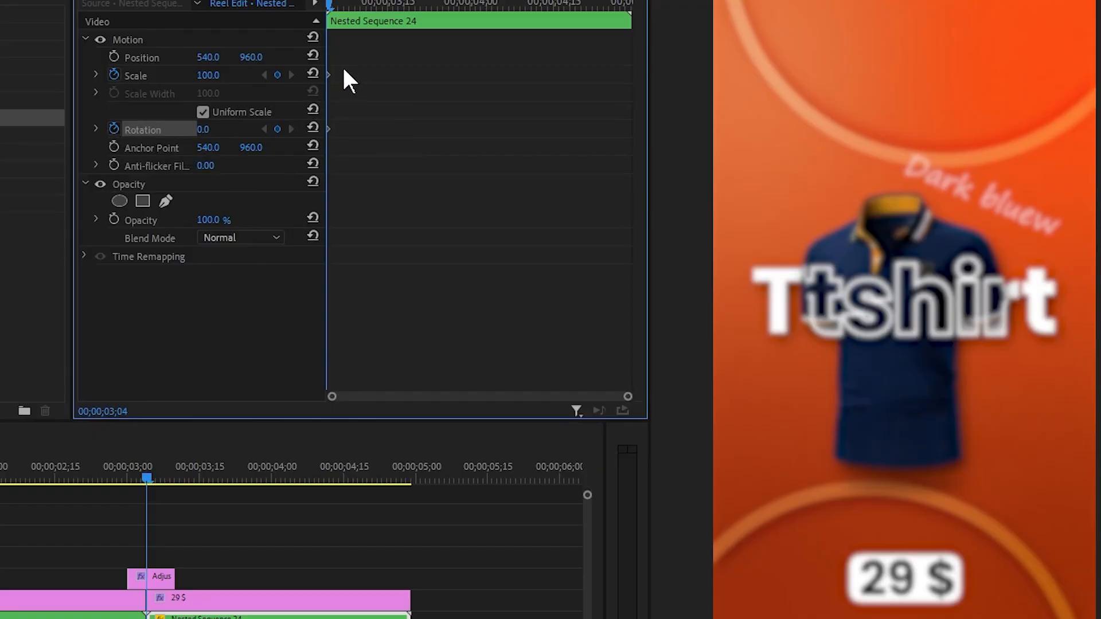
# - At 00;00;03;28, keyframe Nested Sequence 24's Scale at 108 and its Rotation at 5°
pyautogui.moveTo(329, 3); pyautogui.dragTo(336, 3)
pyautogui.moveTo(488, 27); pyautogui.dragTo(460, 27)
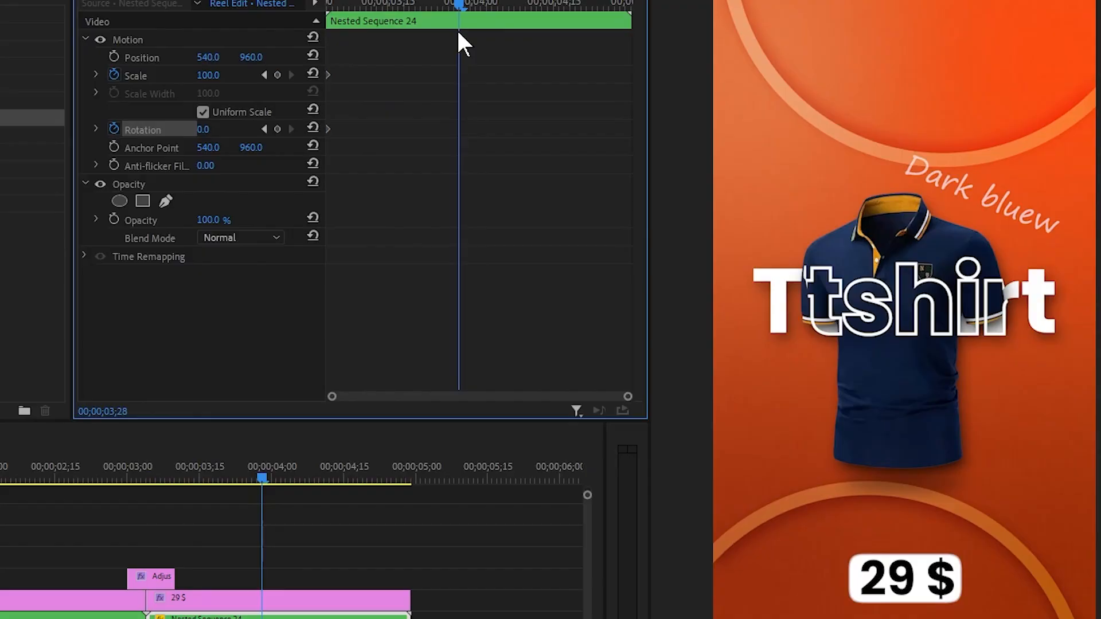
pyautogui.click(220, 72)
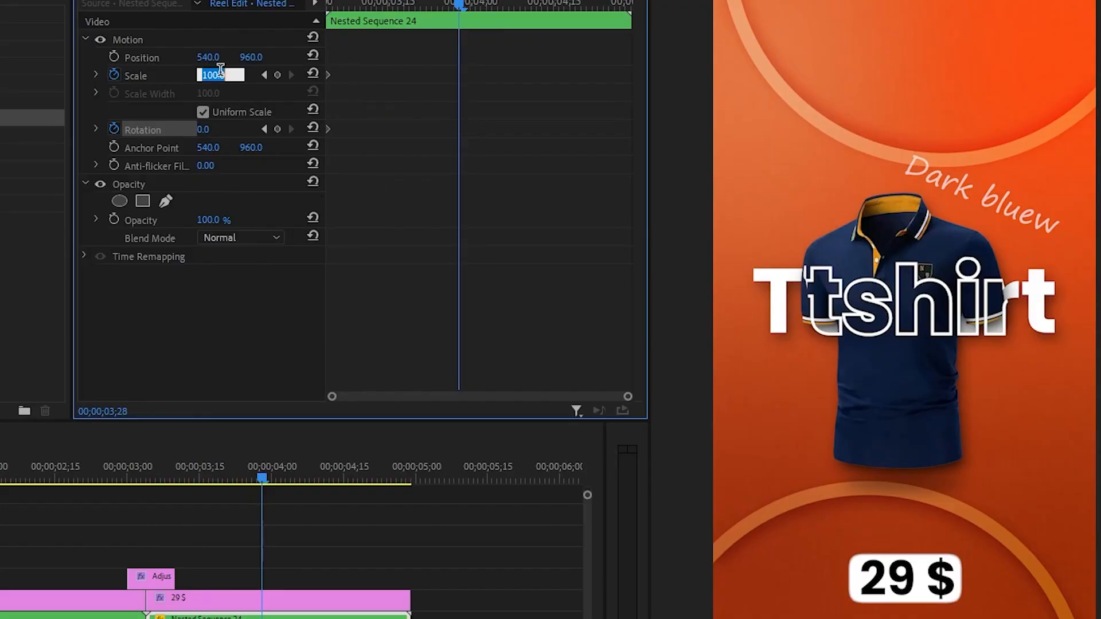
pyautogui.write('108')
pyautogui.press('Return')
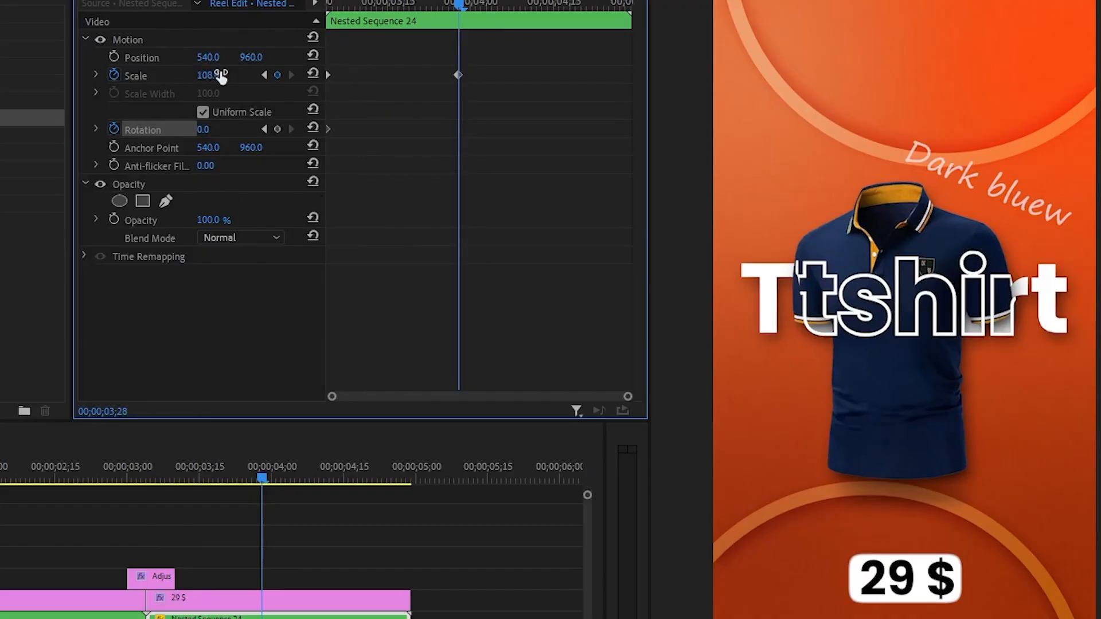
pyautogui.click(213, 129)
pyautogui.write('5')
pyautogui.press('Return')
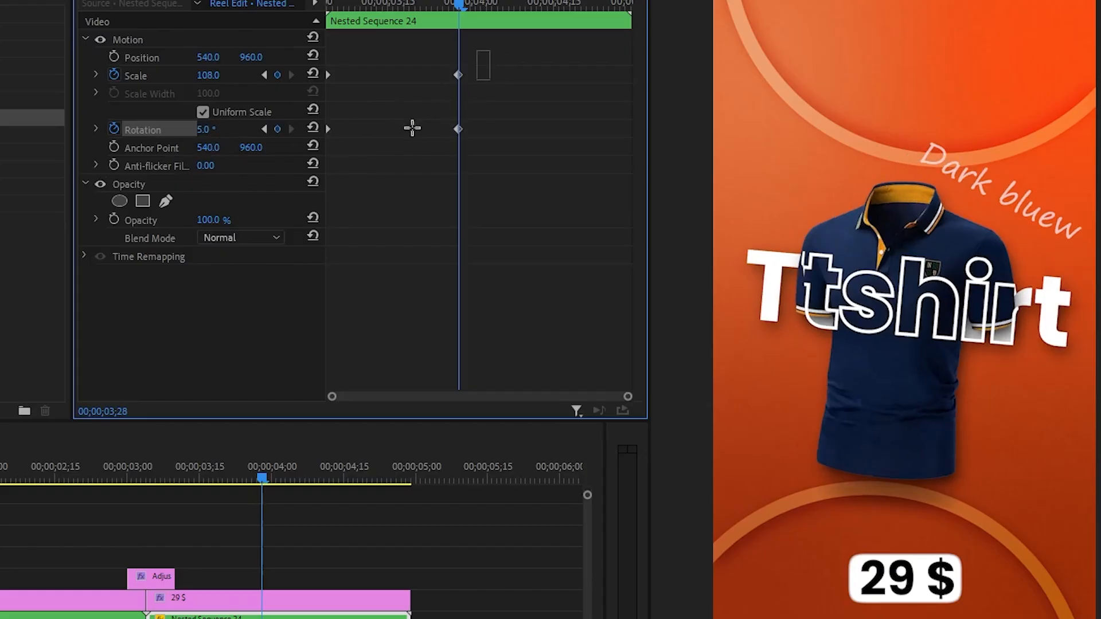
# - Apply Ease In and Ease Out to all Scale and Rotation keyframes of Nested Sequence 24
pyautogui.moveTo(490, 50); pyautogui.dragTo(325, 153)
pyautogui.rightClick(460, 129)
pyautogui.click(523, 377)
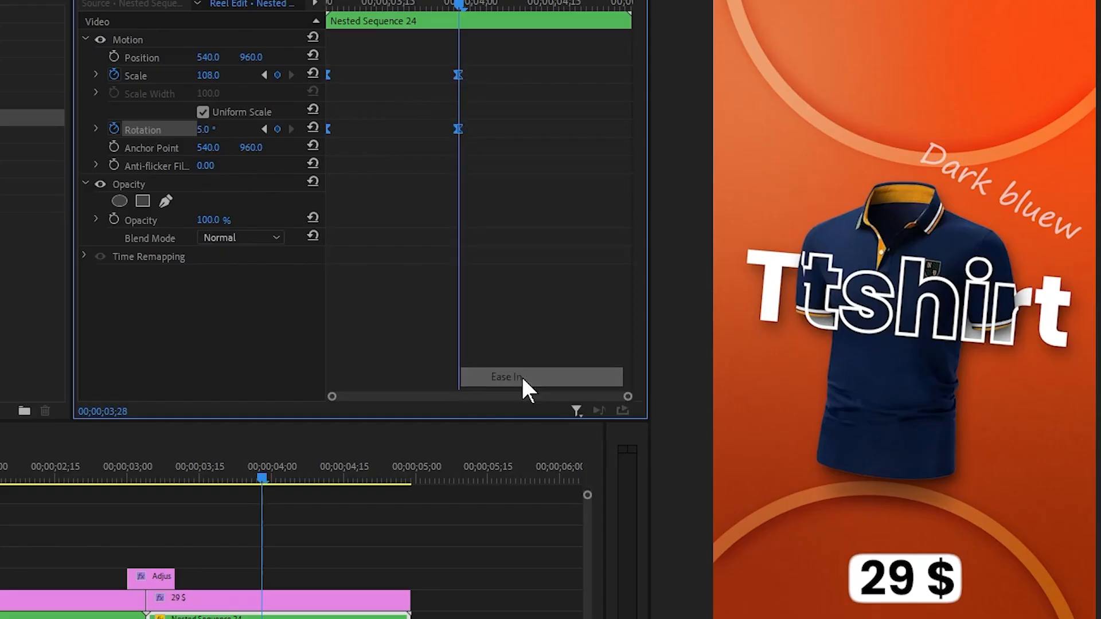
pyautogui.rightClick(460, 130)
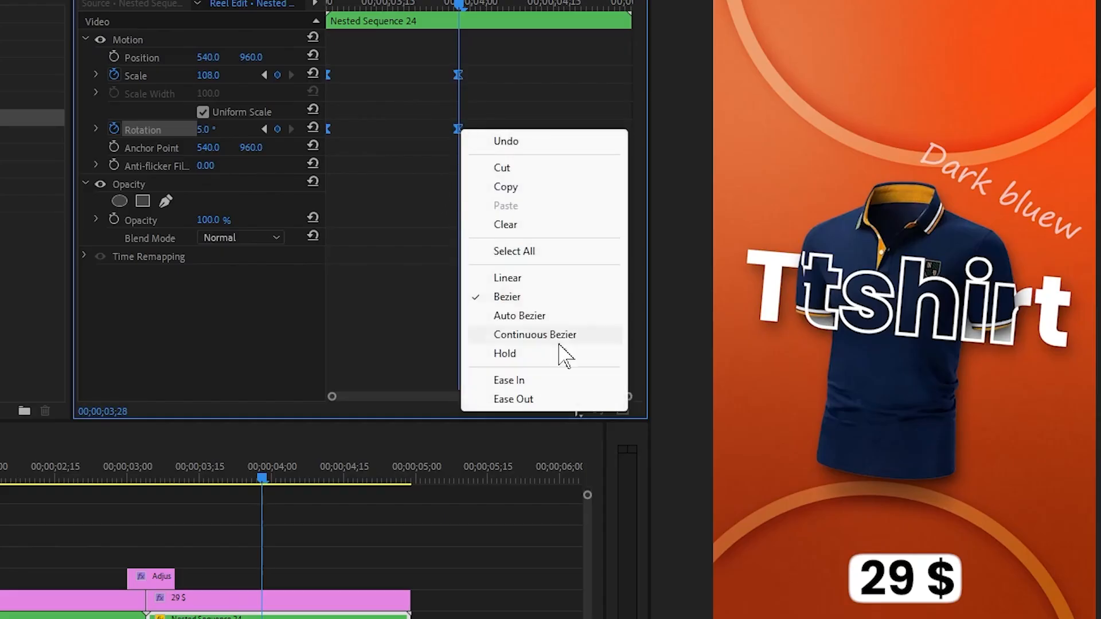
pyautogui.click(533, 401)
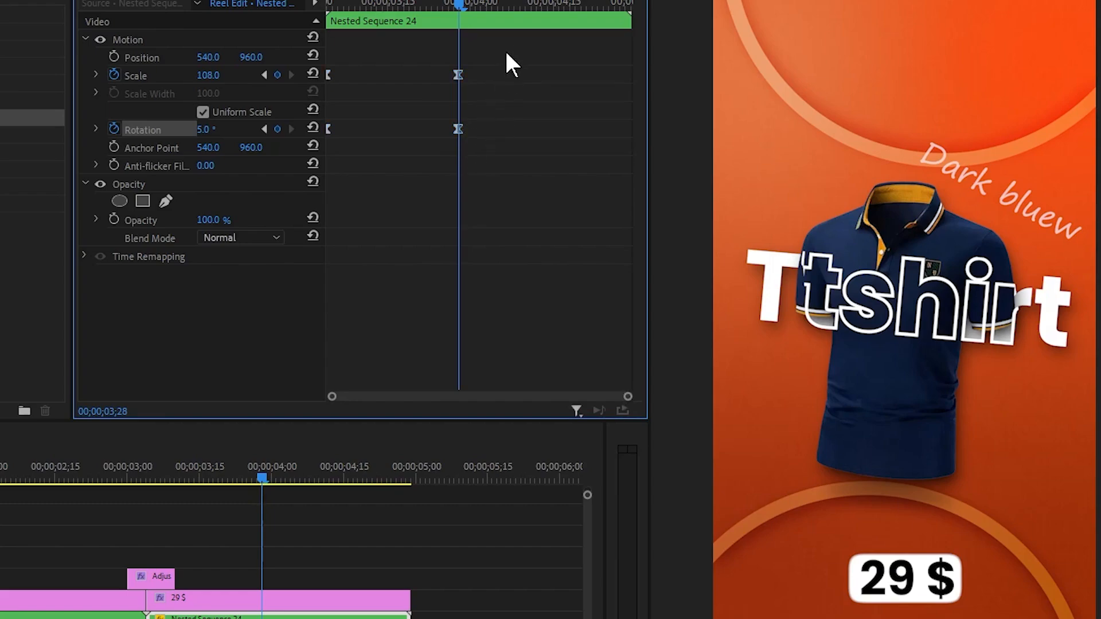
# - Reshape Nested Sequence 24's Scale and Rotation velocity curves to peak early, and move both end keyframes to the clip's end
pyautogui.moveTo(504, 47); pyautogui.dragTo(273, 80)
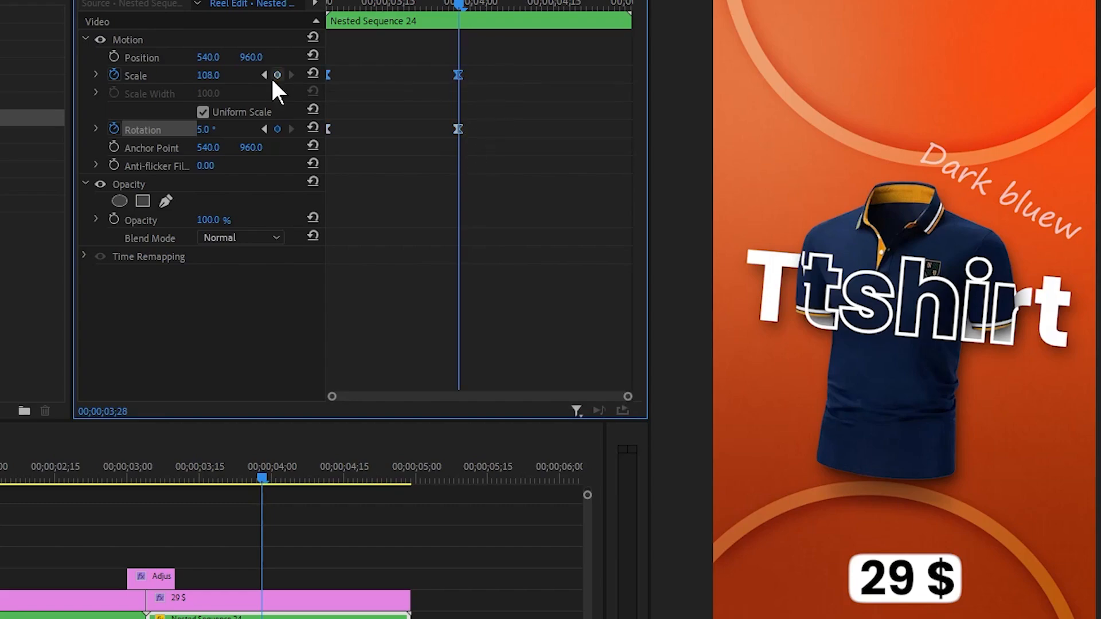
pyautogui.click(96, 76)
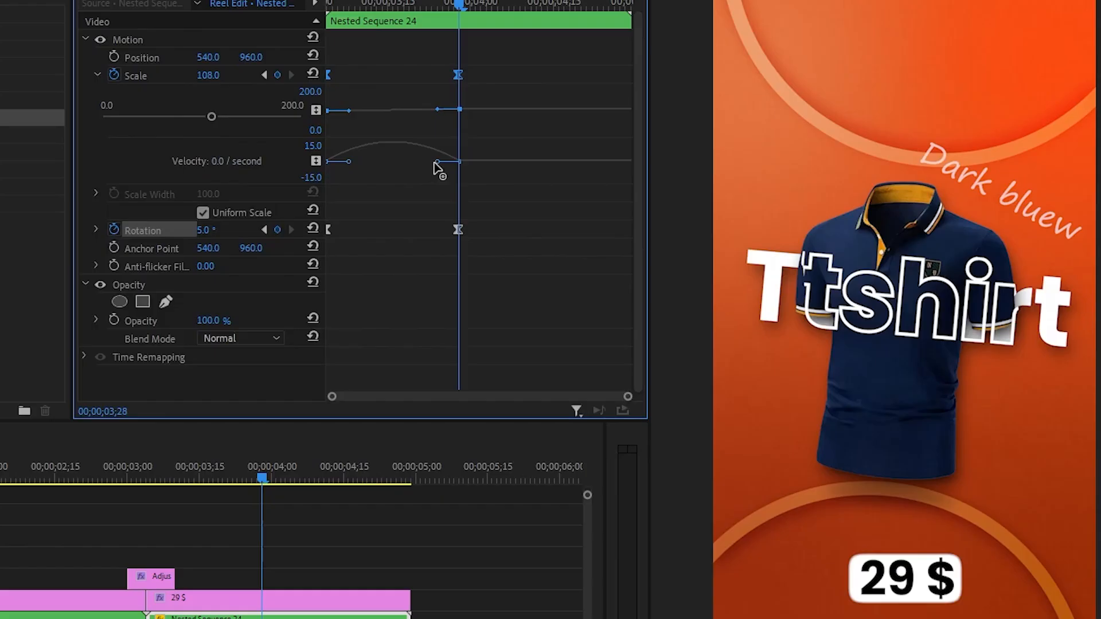
pyautogui.moveTo(433, 164); pyautogui.dragTo(374, 156)
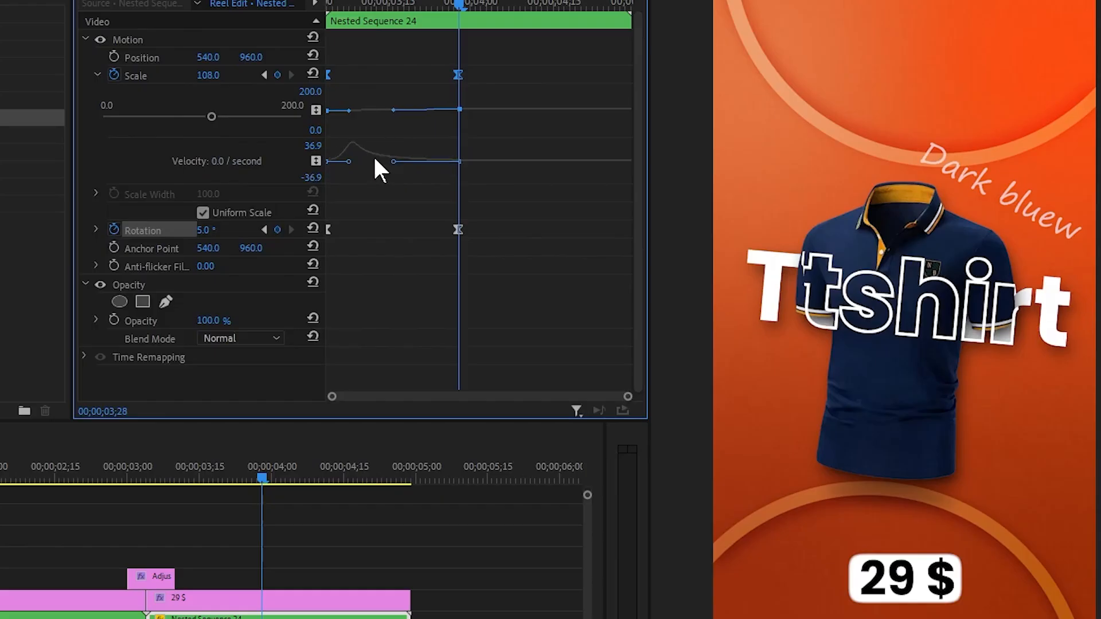
pyautogui.click(96, 229)
pyautogui.click(458, 231)
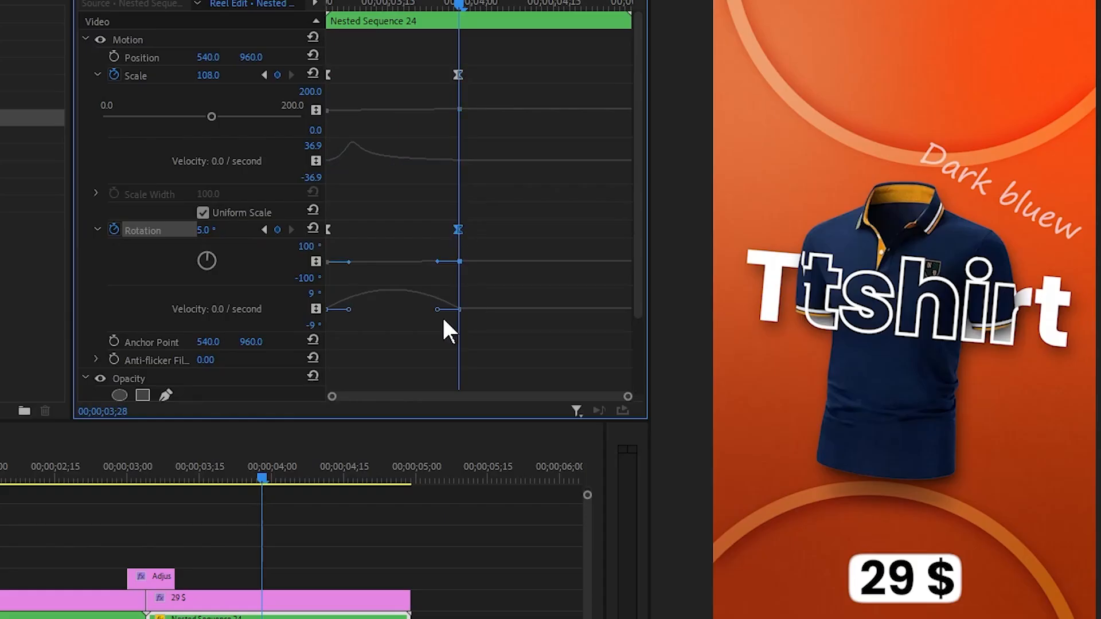
pyautogui.moveTo(441, 310); pyautogui.dragTo(353, 314)
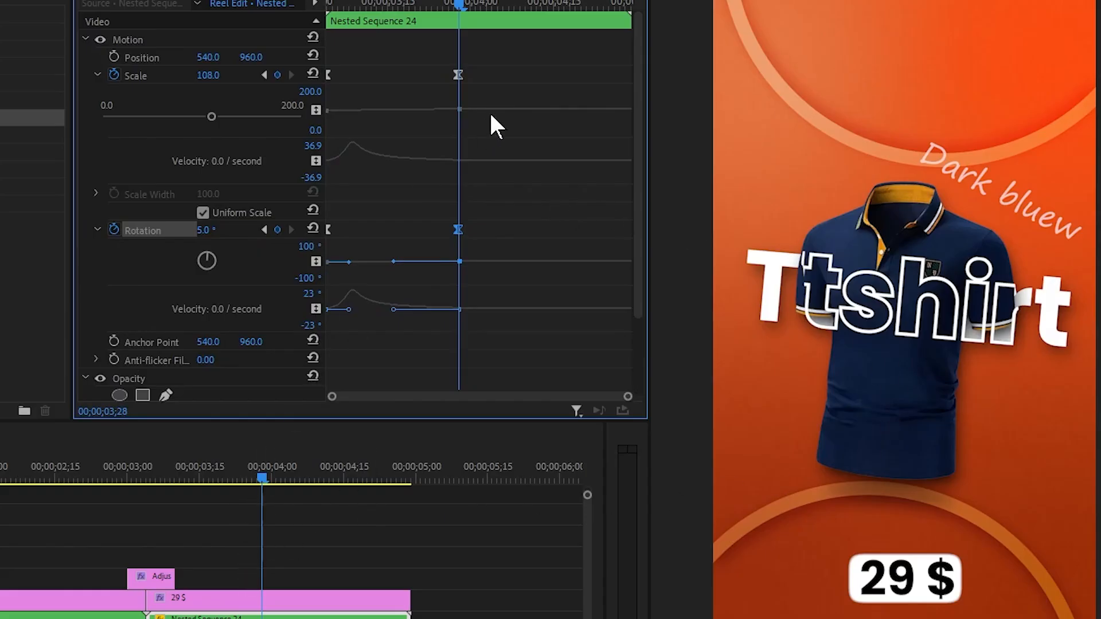
pyautogui.moveTo(497, 65); pyautogui.dragTo(634, 252)
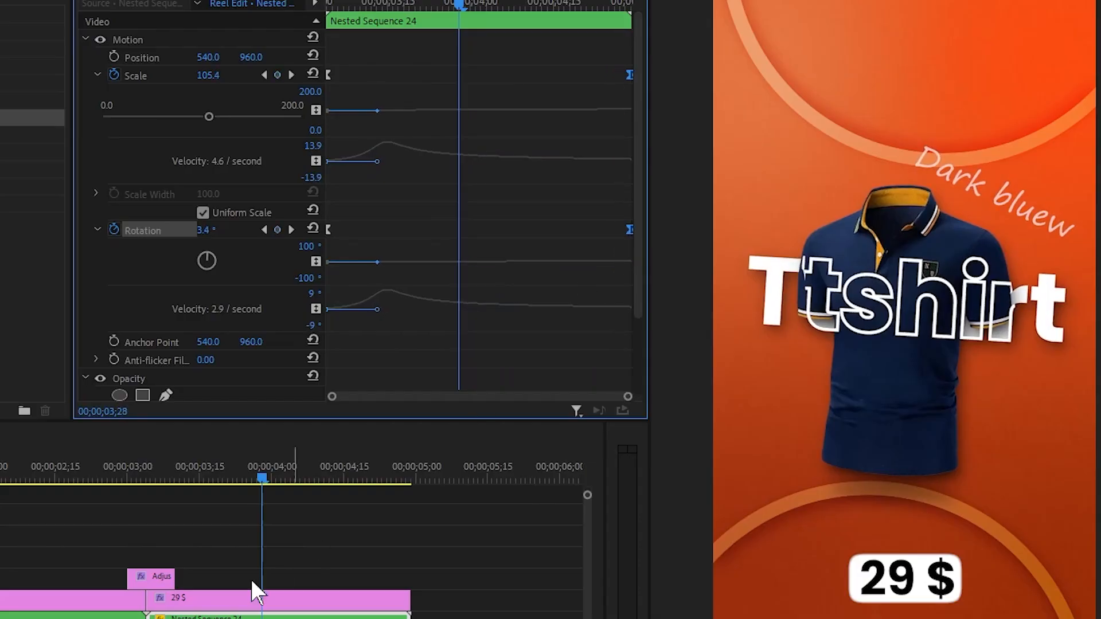
# - Turn on loop playback and play the reel from its beginning to review the shirt animations
pyautogui.moveTo(255, 479); pyautogui.dragTo(66, 484)
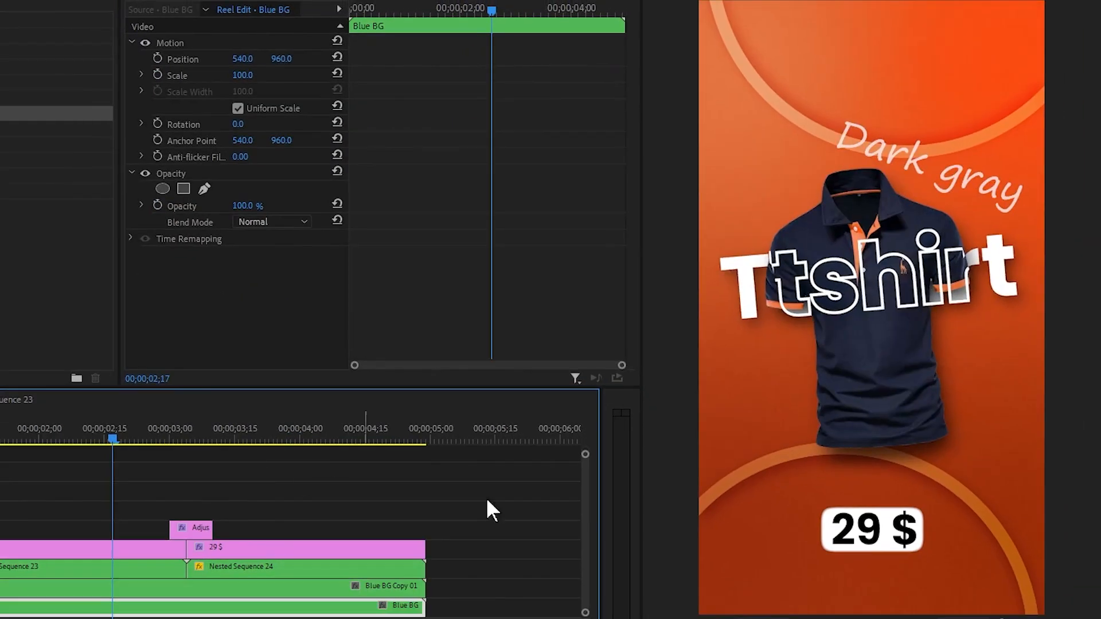
pyautogui.press('space')
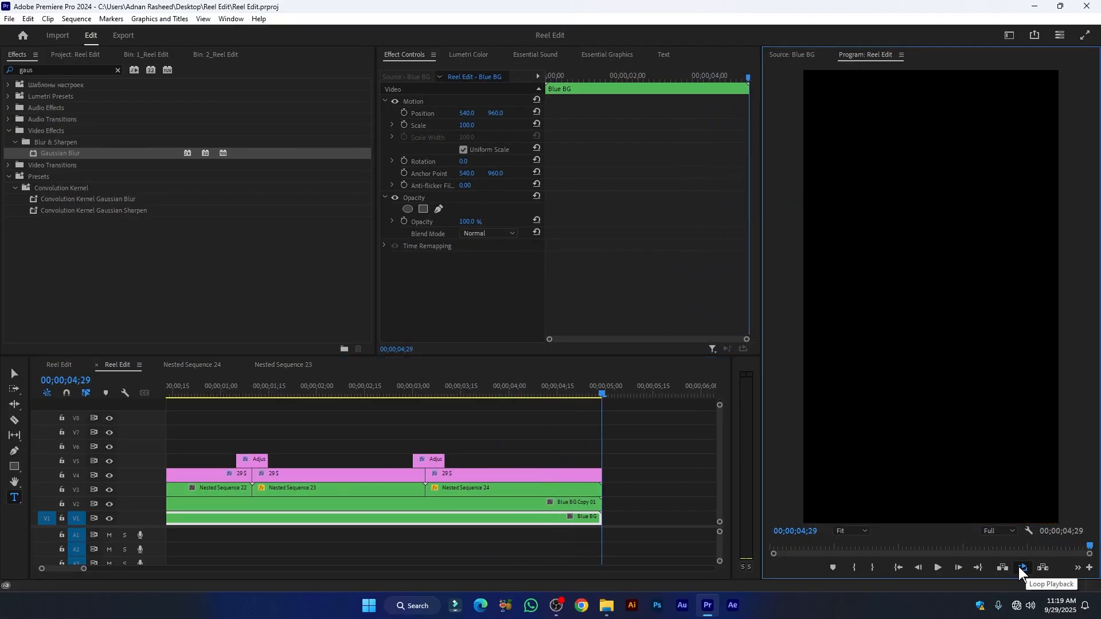
pyautogui.click(1022, 567)
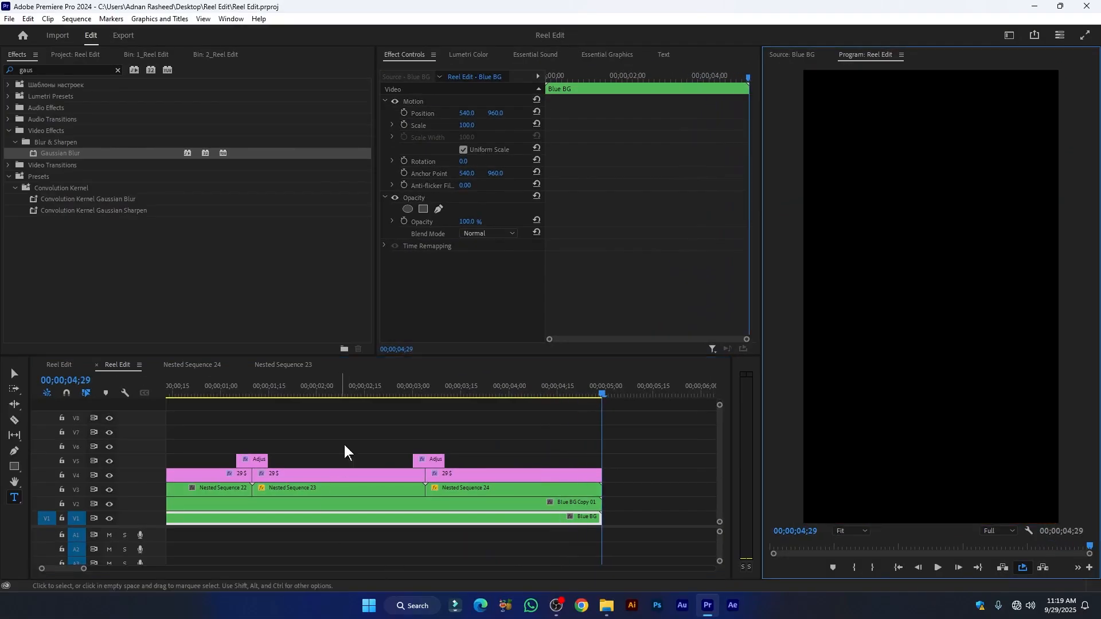
pyautogui.press('Home')
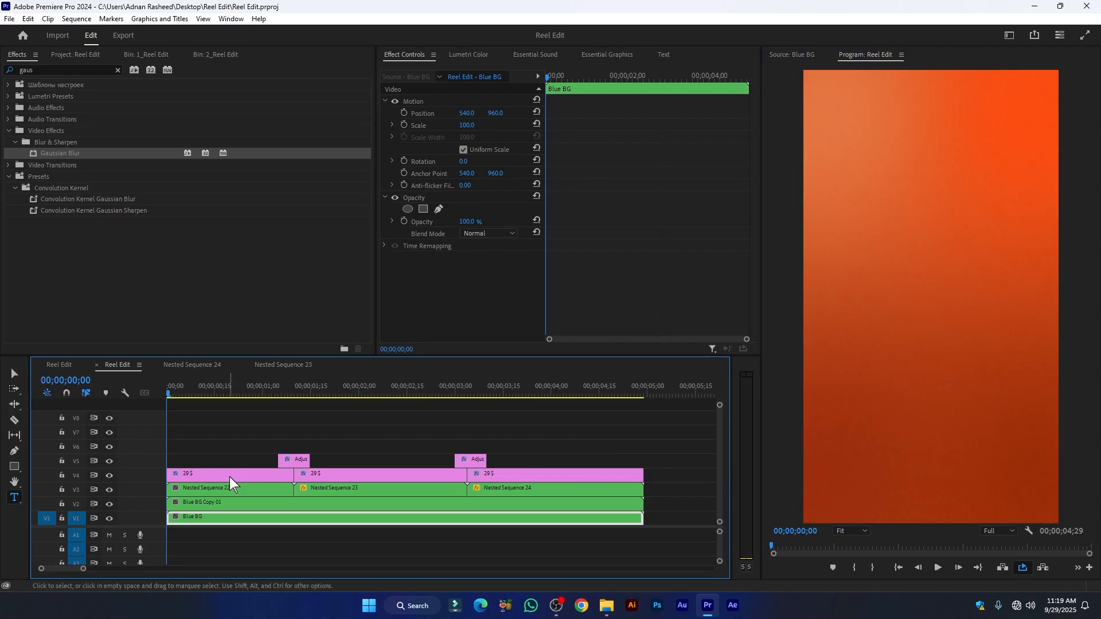
pyautogui.scroll(-2, 233, 480)
pyautogui.press('space')
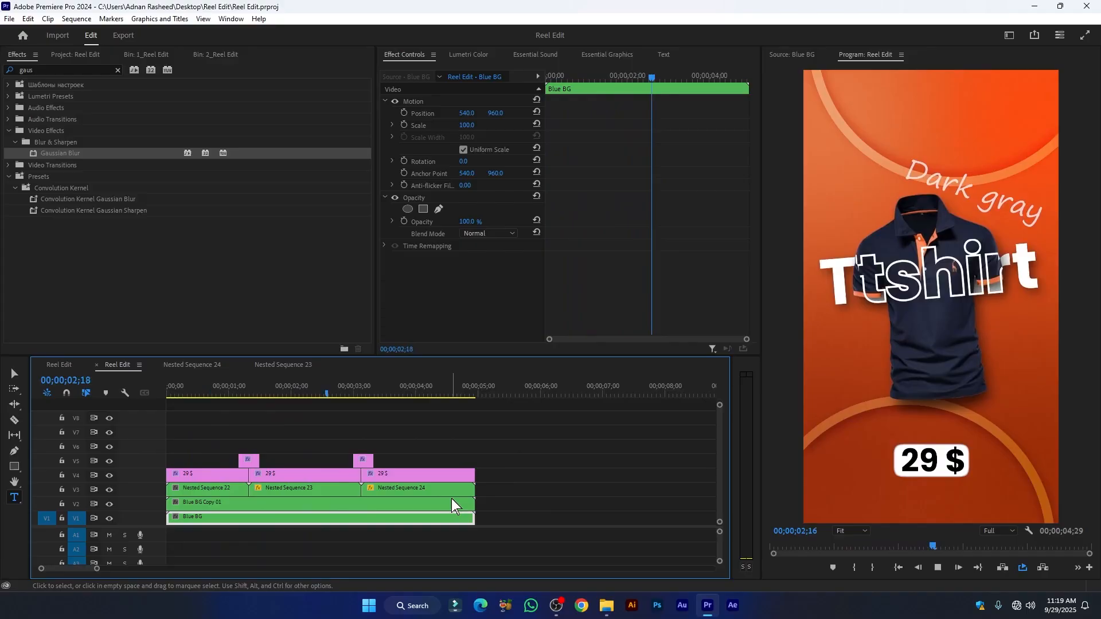
pyautogui.press('space')
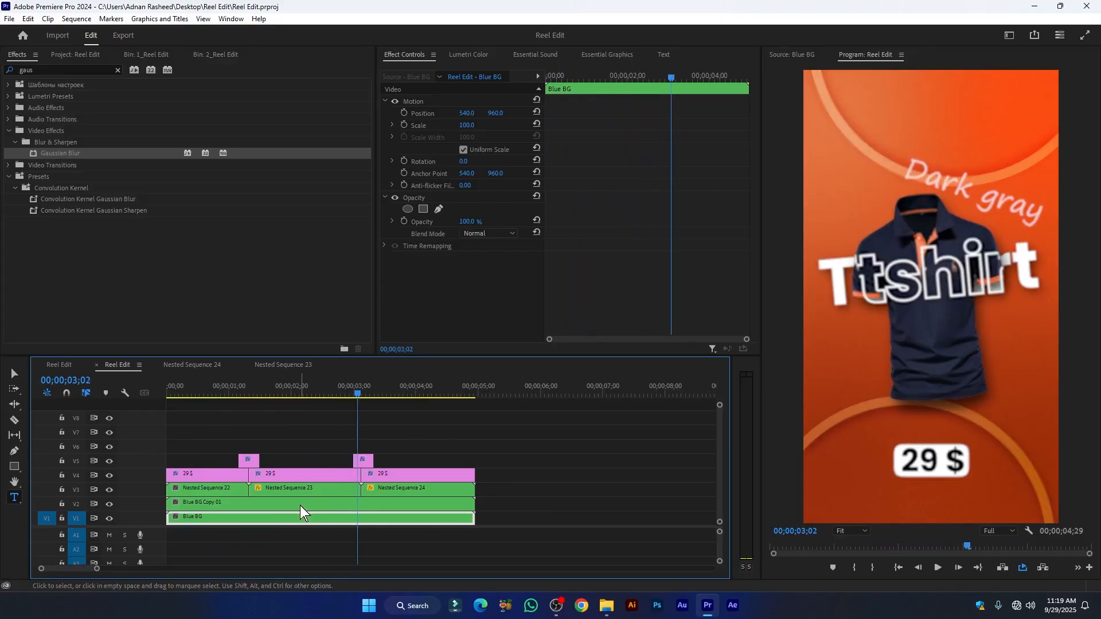
# - Split the Blue BG Copy 01 clip at the cuts between Nested Sequences 22, 23 and 24
pyautogui.moveTo(313, 392); pyautogui.dragTo(244, 392)
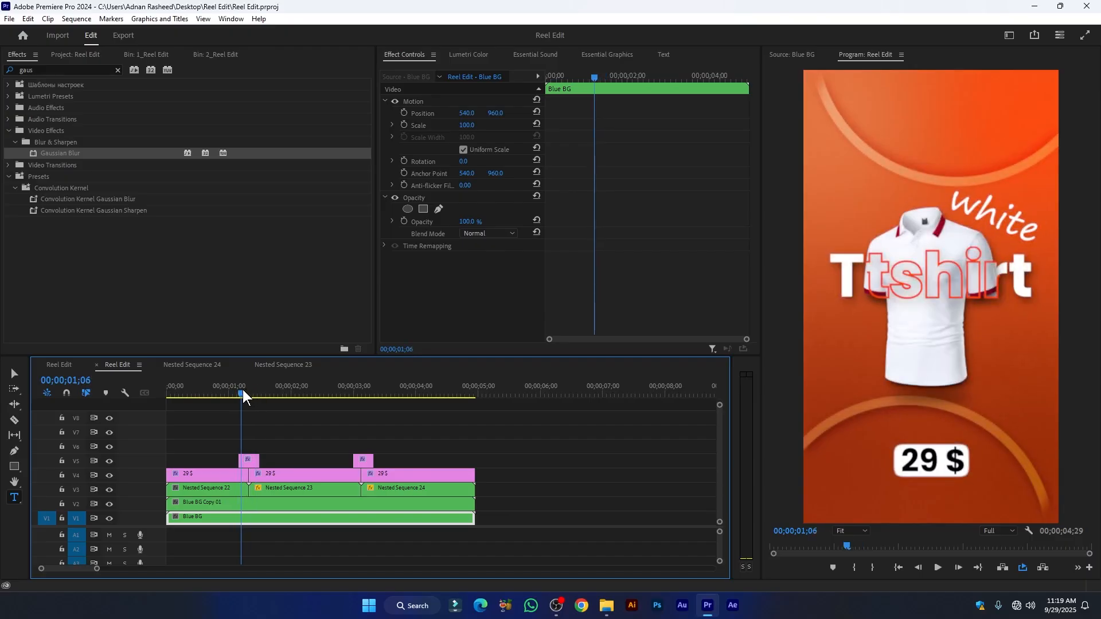
pyautogui.moveTo(243, 390); pyautogui.dragTo(233, 390)
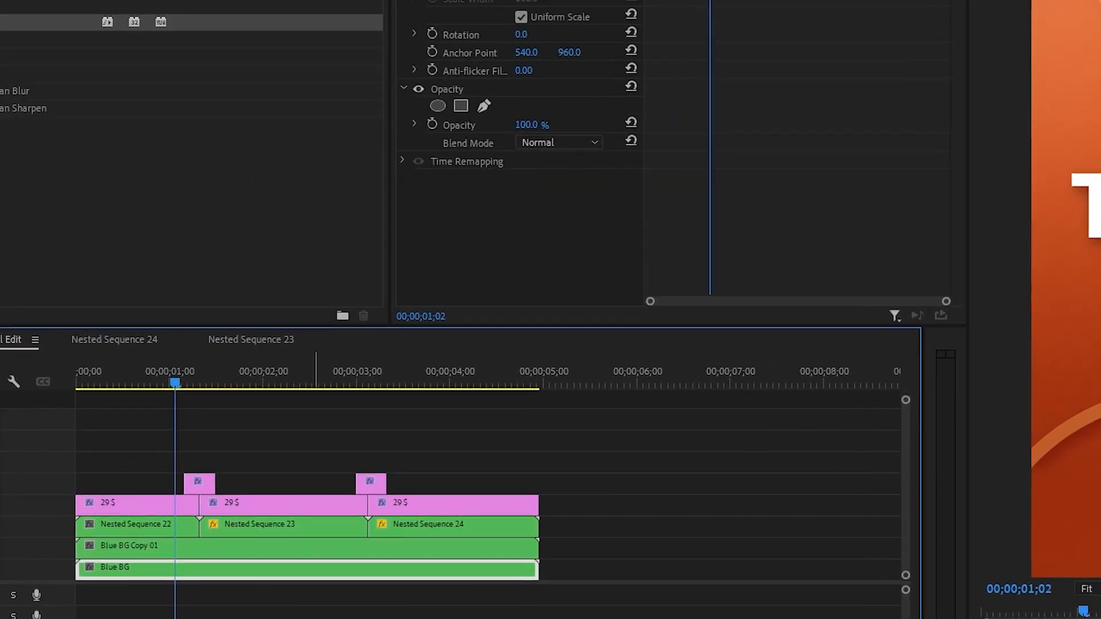
pyautogui.press('c')
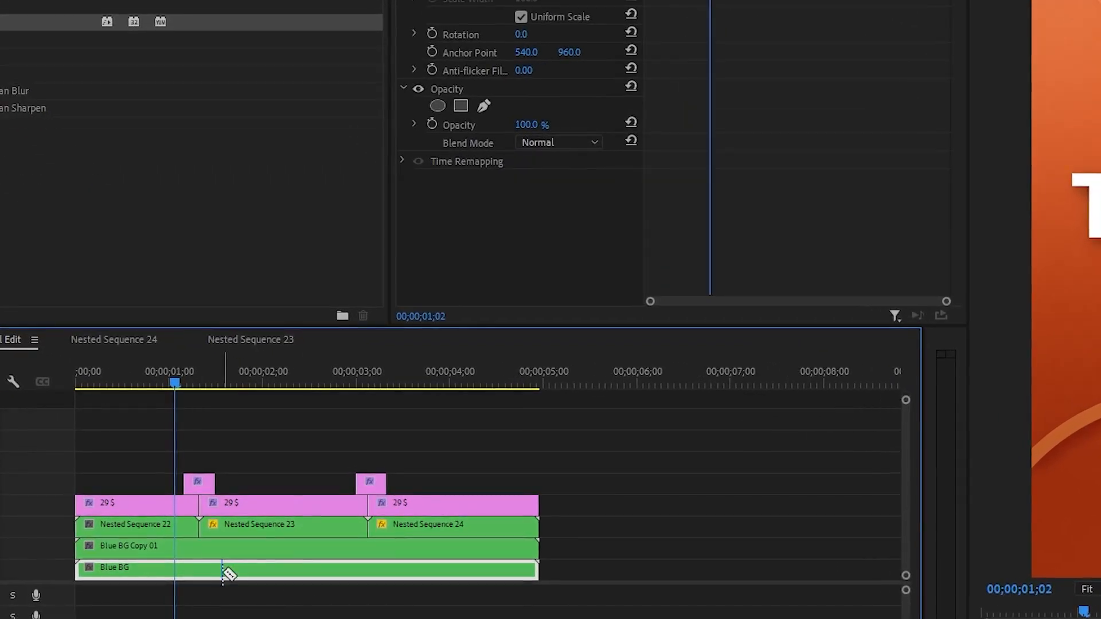
pyautogui.click(200, 549)
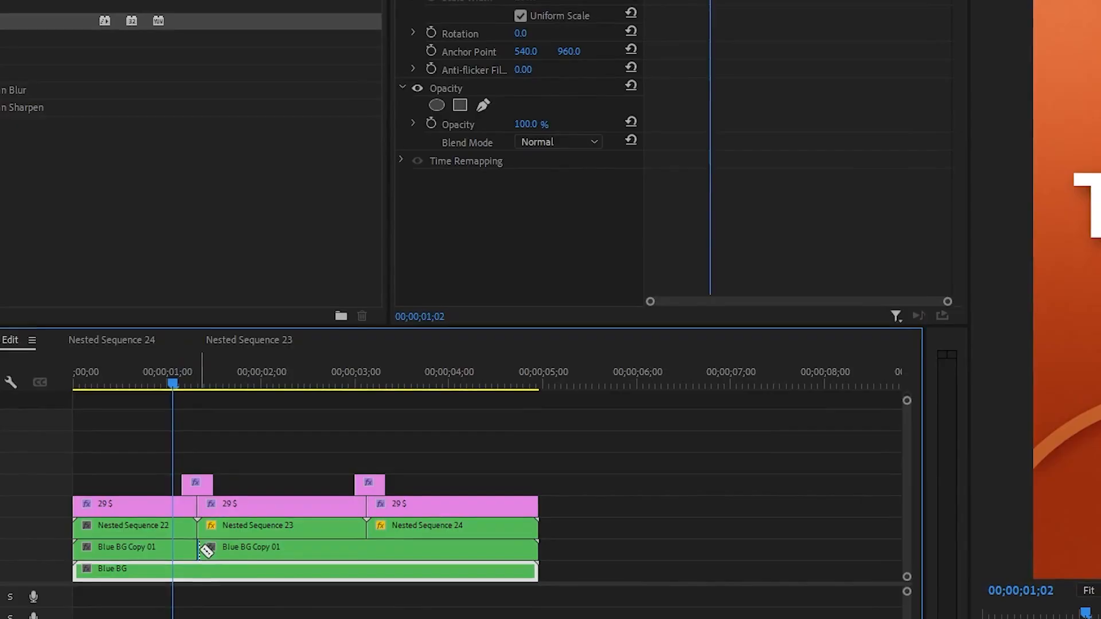
pyautogui.click(367, 549)
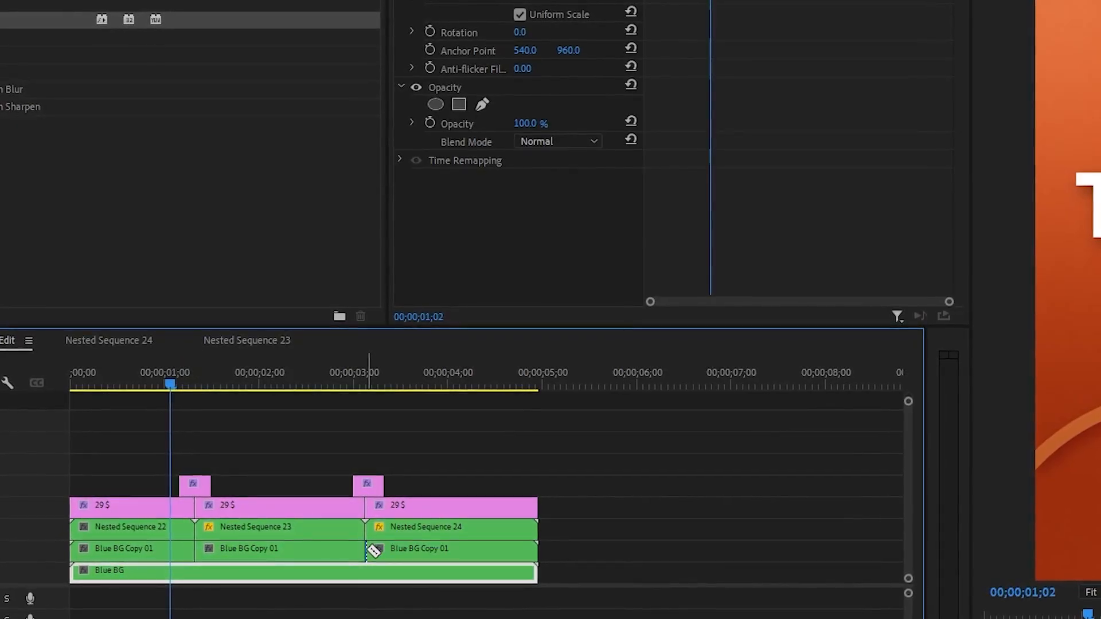
# - Disable the middle Blue BG Copy 01 segment beneath Nested Sequence 23 and preview the background change from 00;00;01;02
pyautogui.press('v')
pyautogui.click(275, 551)
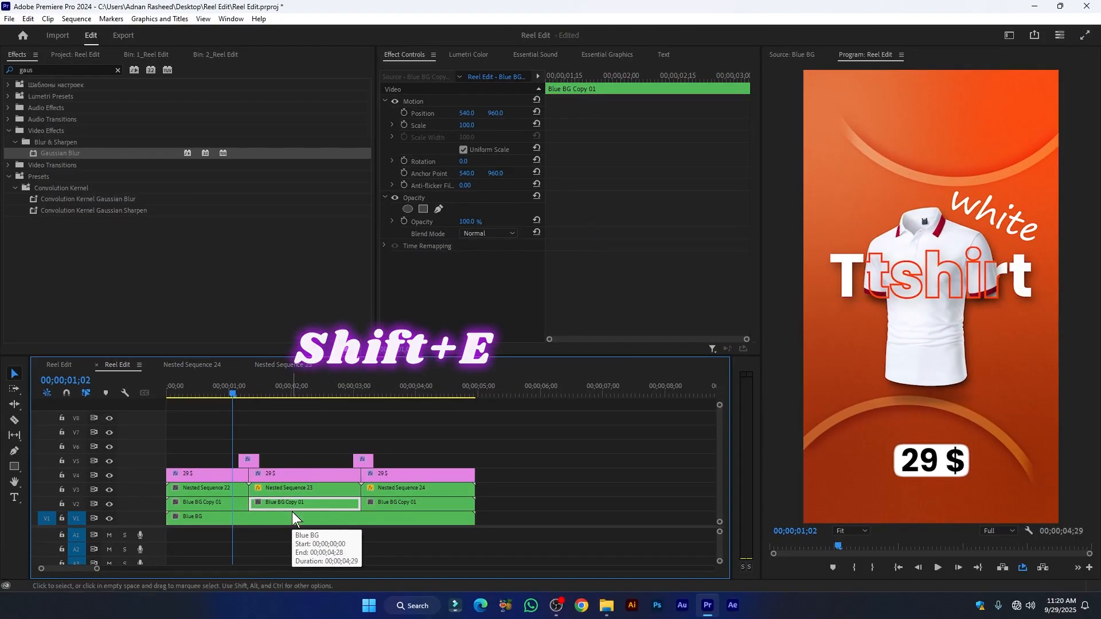
pyautogui.hotkey('shift', 'e')
pyautogui.press('space')
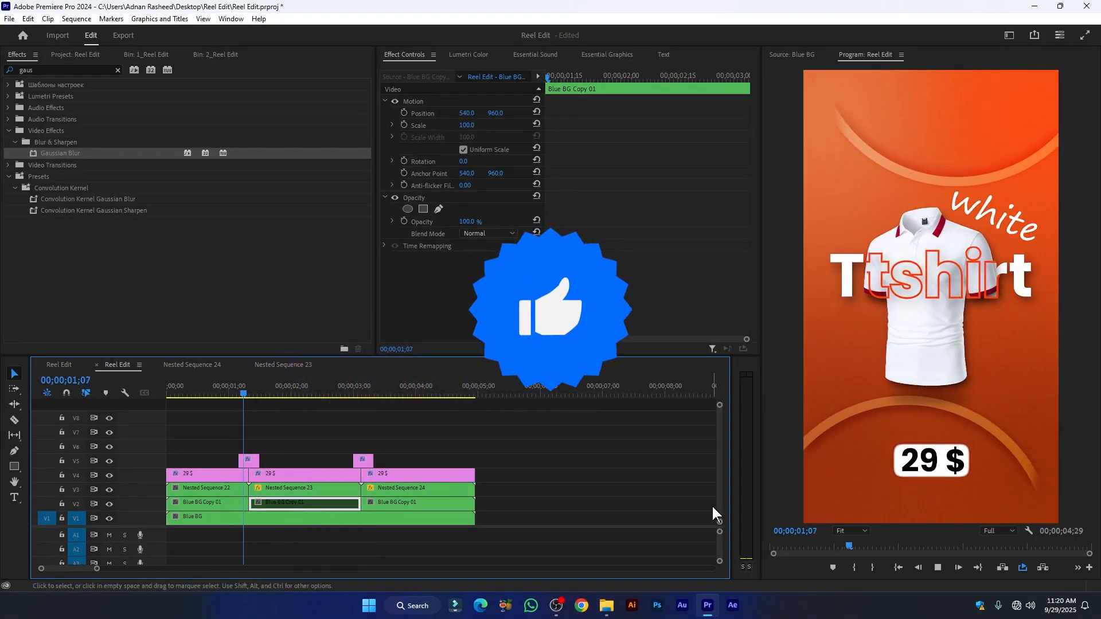